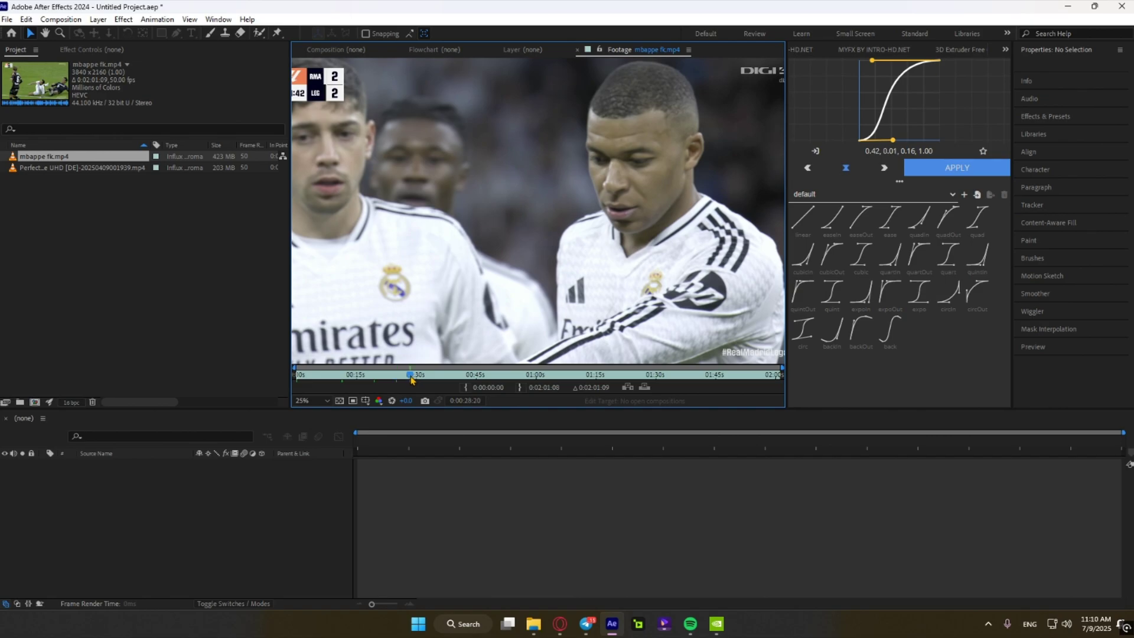
Step: Scrub through the mbappe fk.mp4 footage to review its scenes, and return to the empty composition view
left_click_drag(412, 378, 541, 376)
left_click(551, 376)
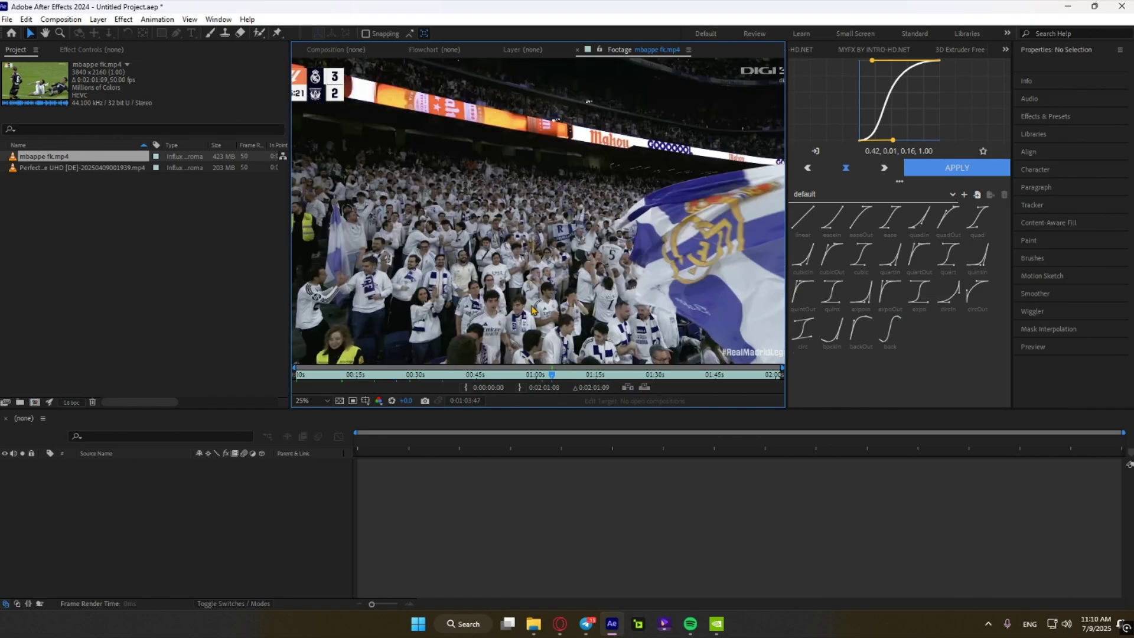
left_click(644, 378)
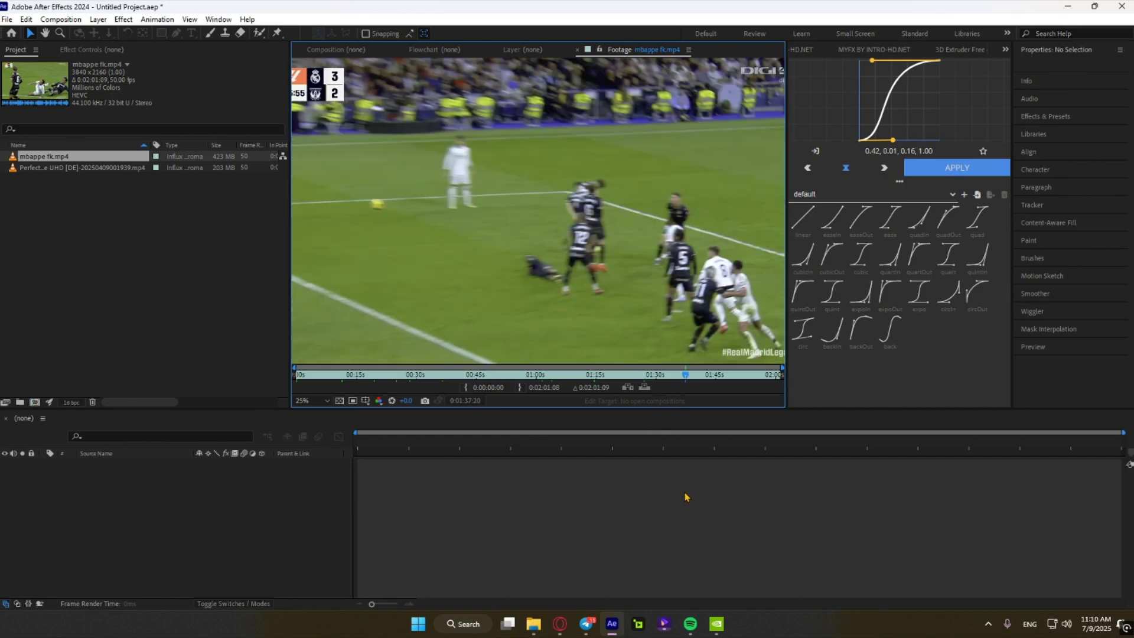
left_click(353, 54)
left_click(177, 283)
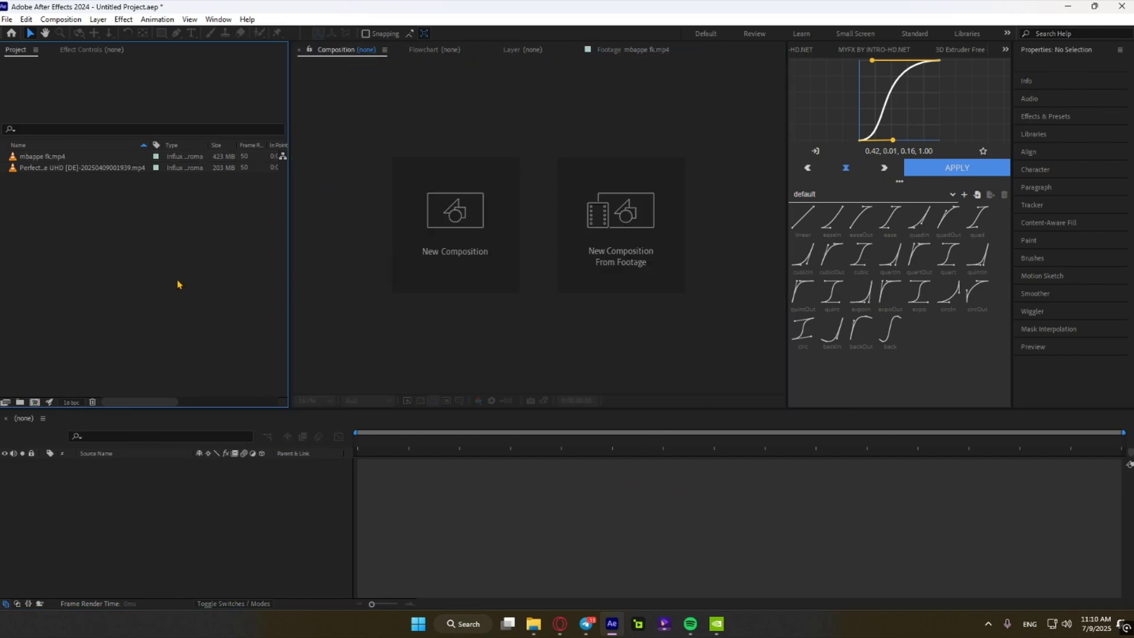
Step: Create a 1080 x 1440 px composition at 60 fps lasting 0:01:02:48, and save the project as mbappe fk.aep
left_click(478, 272)
left_click(592, 207)
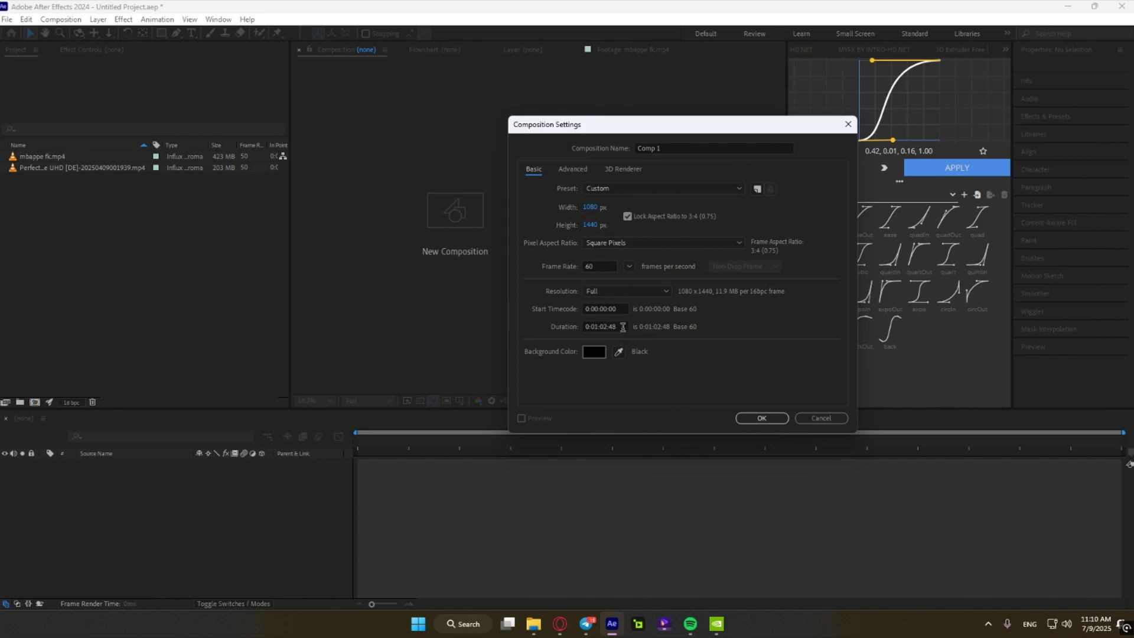
left_click(760, 418)
key("ctrl+s")
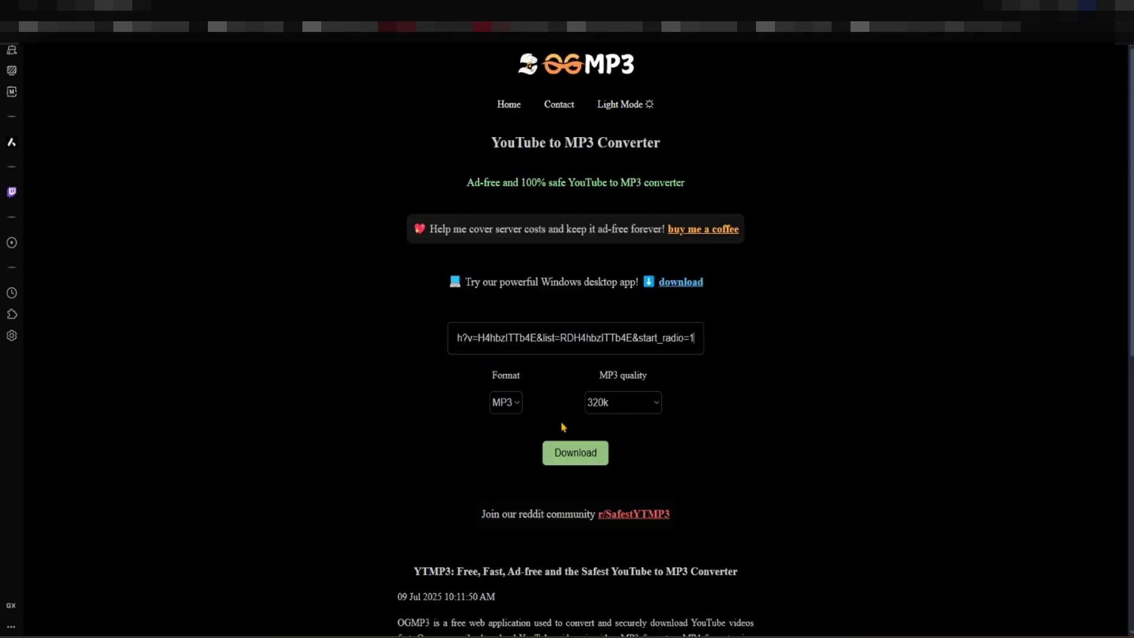
Step: Download the pasted YouTube song from the OGMP3 converter as a 320k MP3
left_click(575, 452)
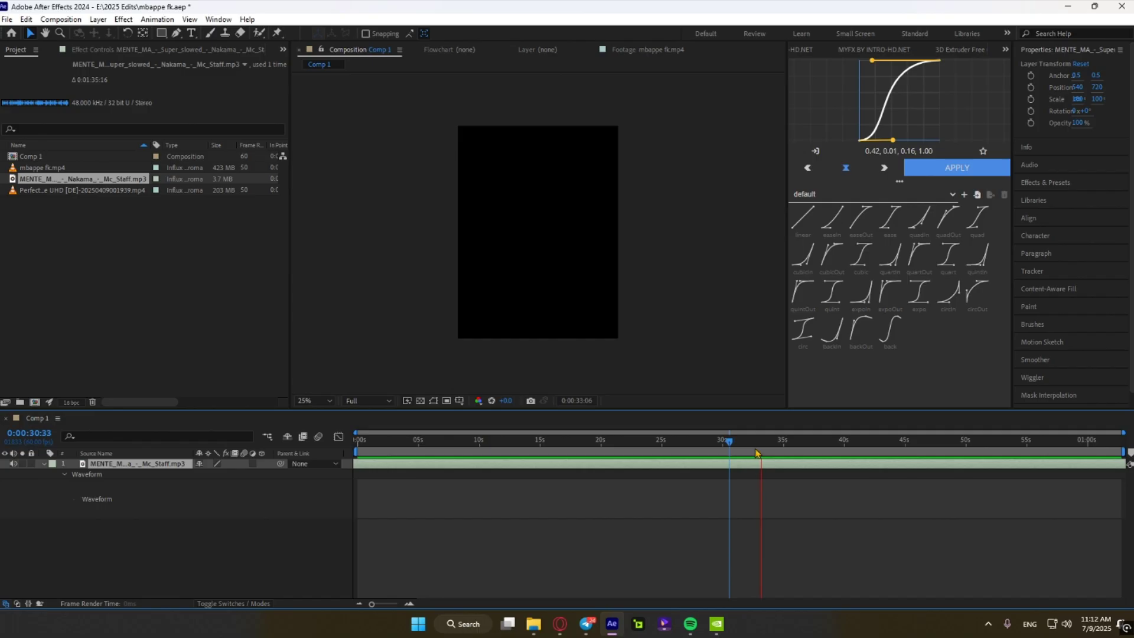
Step: Find the beat drop in the song's waveform and place a marker at 0:00:39:34
left_click_drag(756, 453, 779, 453)
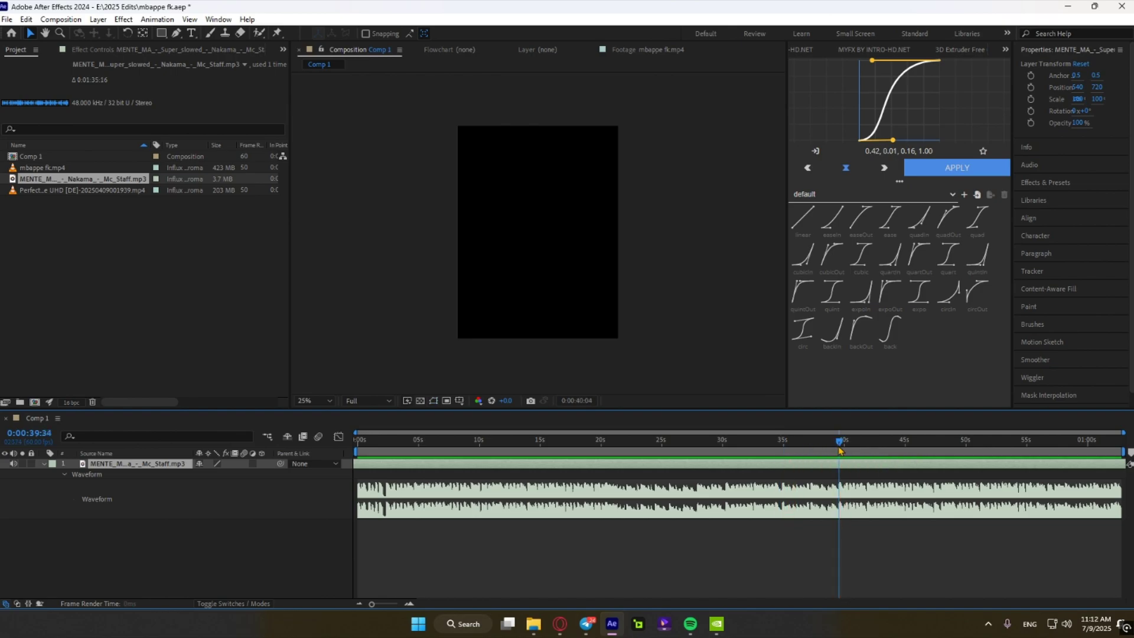
scroll(839, 496, "up", 4)
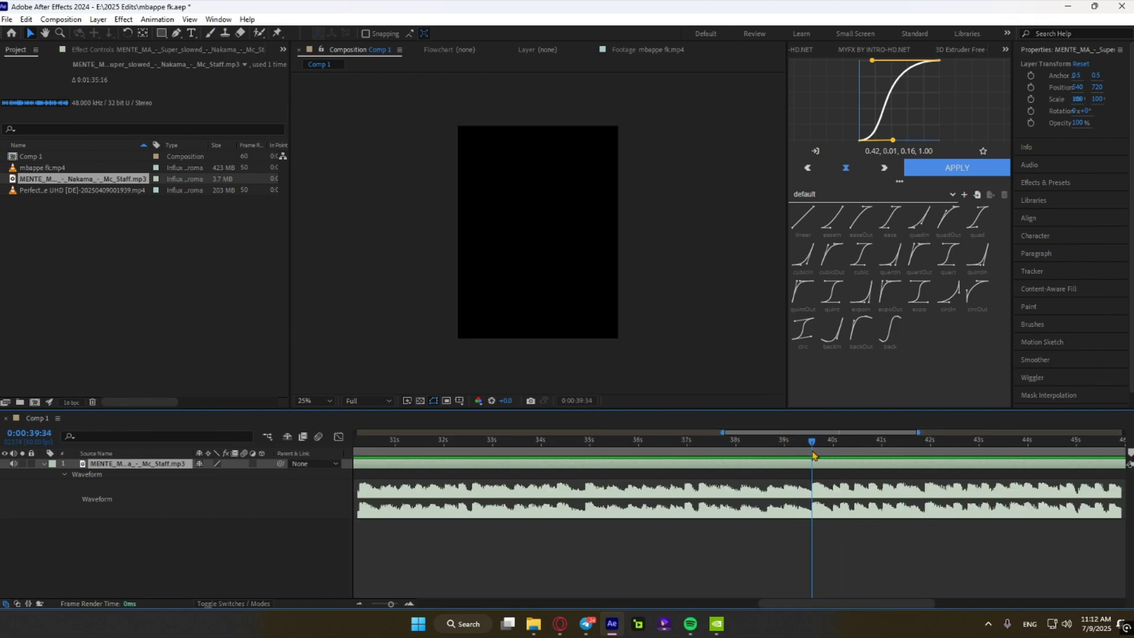
scroll(785, 540, "down", 4)
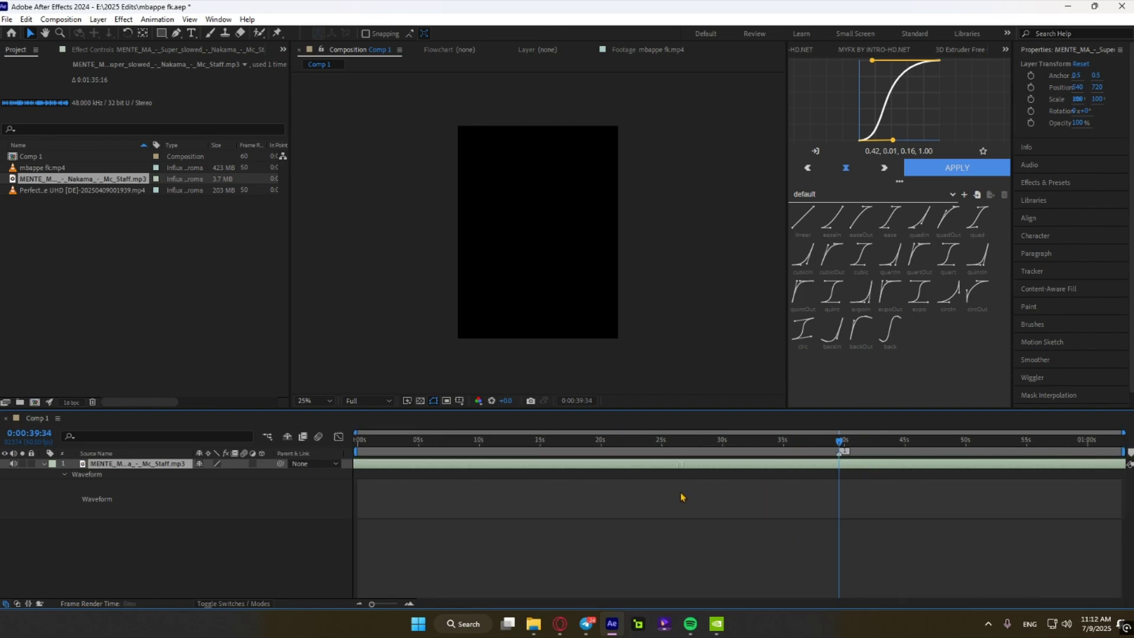
Step: Create a new composition from the Perfect-IPTV-Canal+ Foot France UHD footage
right_click(31, 189)
left_click(51, 227)
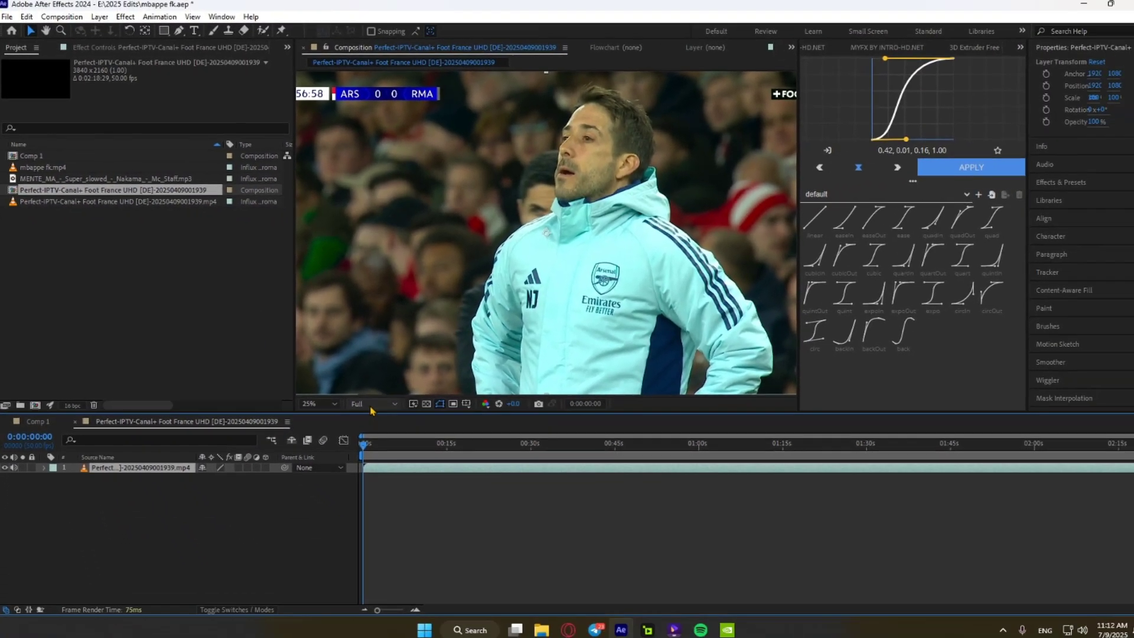
Step: Set the composition preview's magnification to Fit up to 100% and its resolution to Quarter
left_click(312, 400)
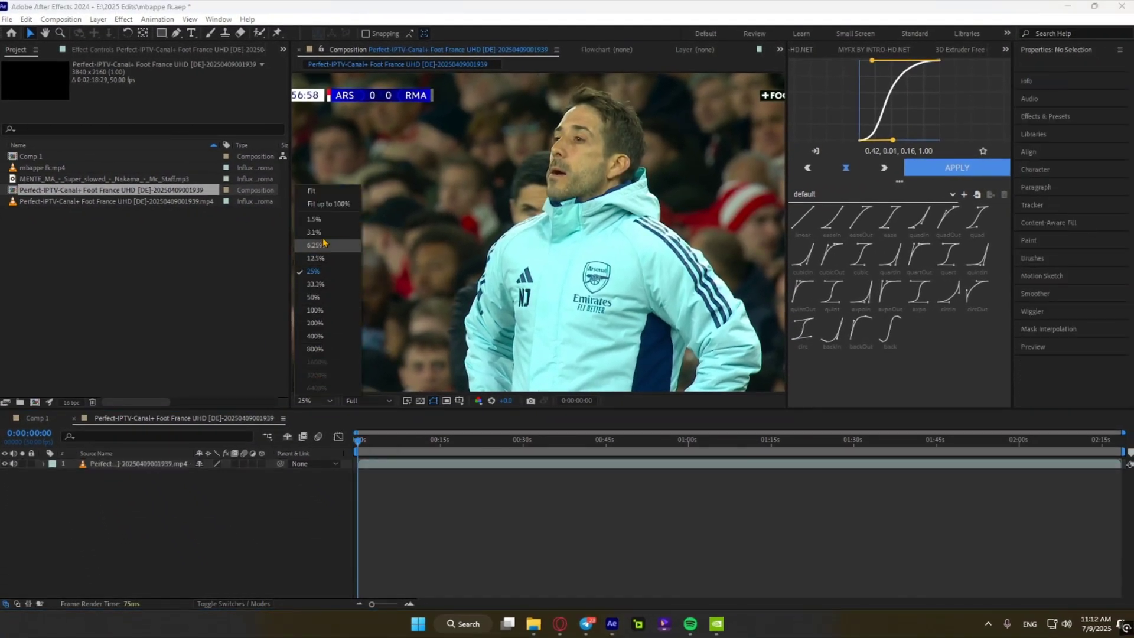
left_click(328, 203)
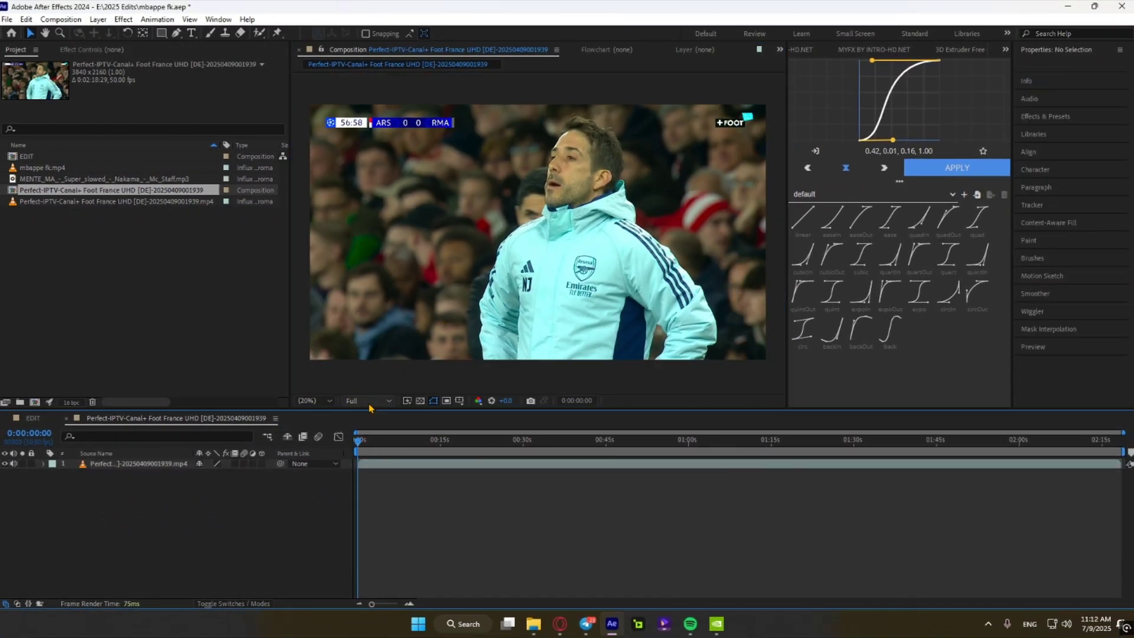
left_click(371, 404)
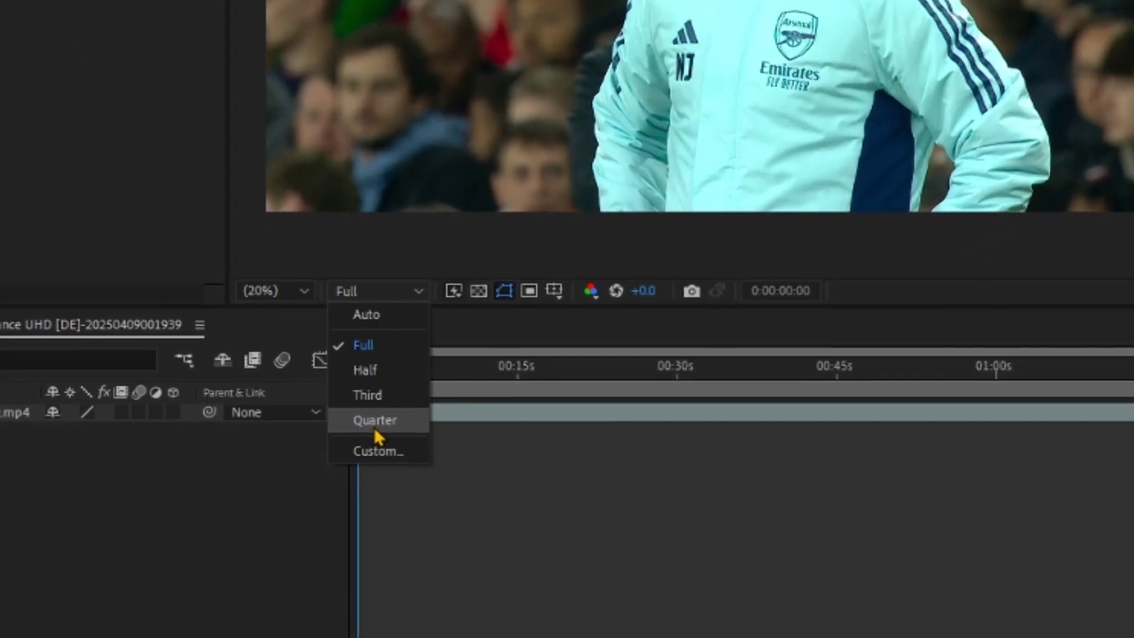
left_click(374, 428)
left_click_drag(443, 375, 466, 379)
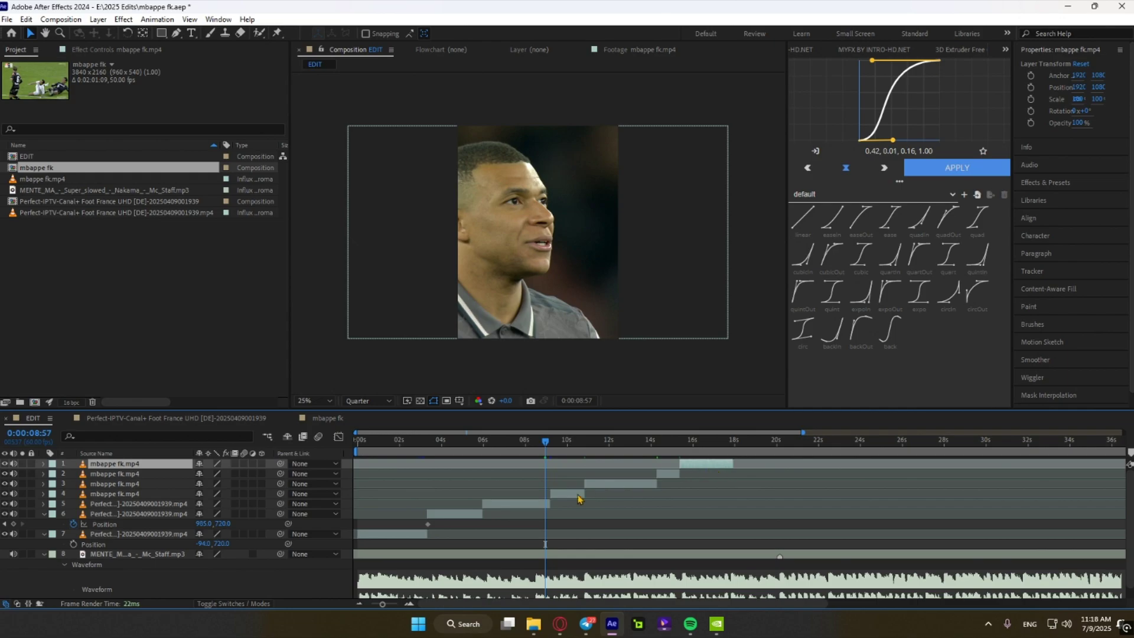
Step: Fit all four mbappe fk.mp4 layers in the EDIT composition to the comp height
left_click(575, 496, "shift")
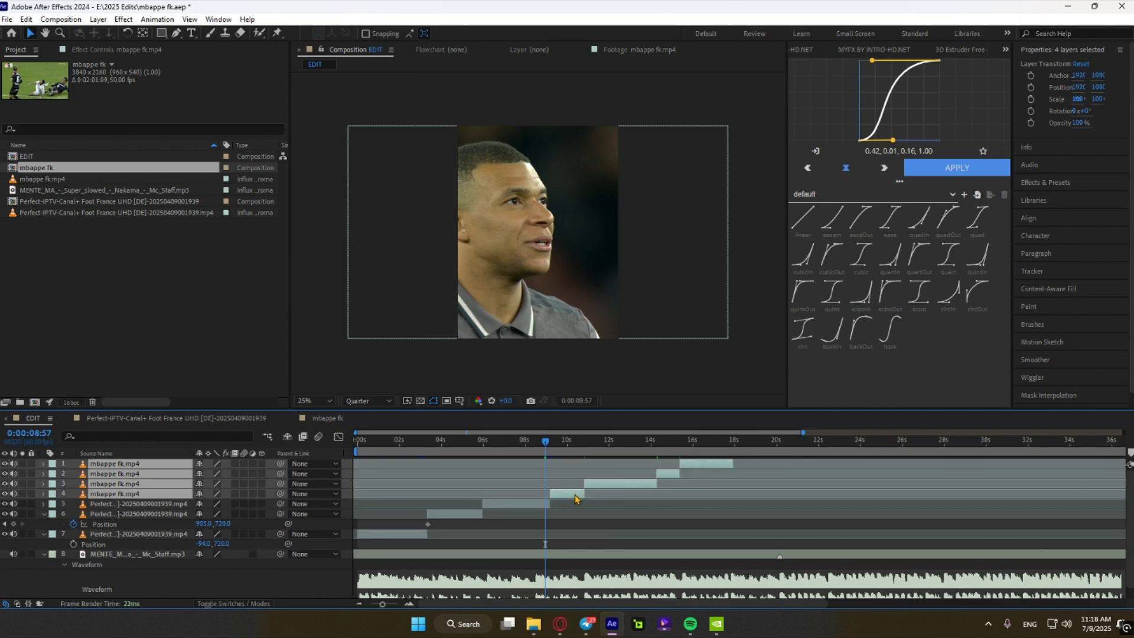
right_click(575, 499)
mouse_move(640, 193)
left_click(744, 376)
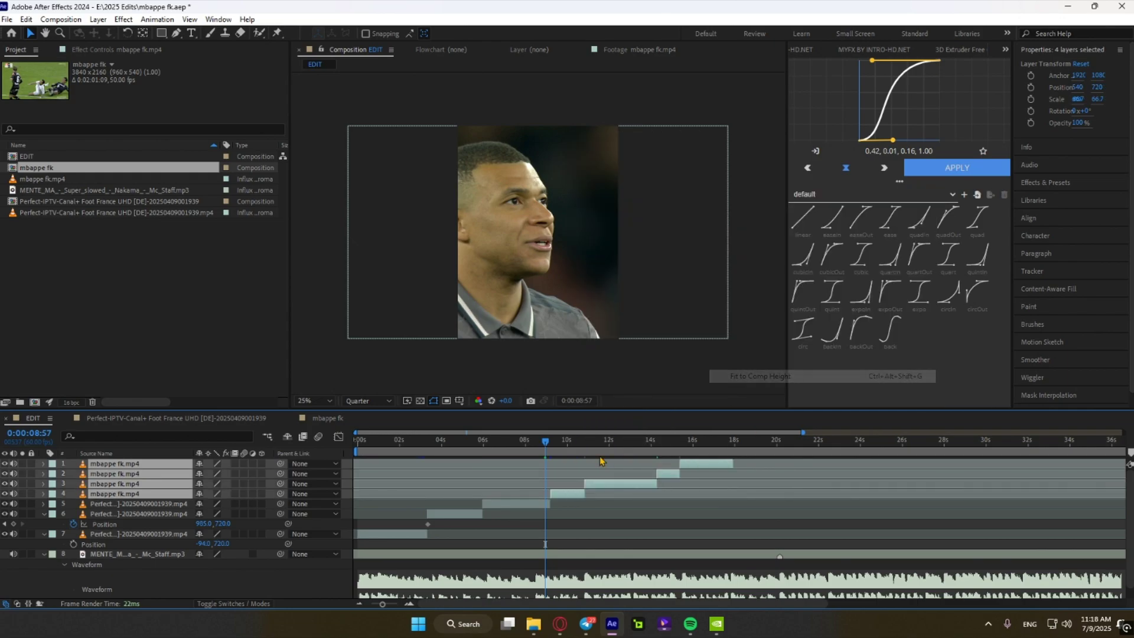
Step: Mark the uppermost clip at 0:00:17:09 and shift all seven video layers about 3 seconds later to align with the song's marker
left_click(617, 554)
scroll(618, 549, "down", 1)
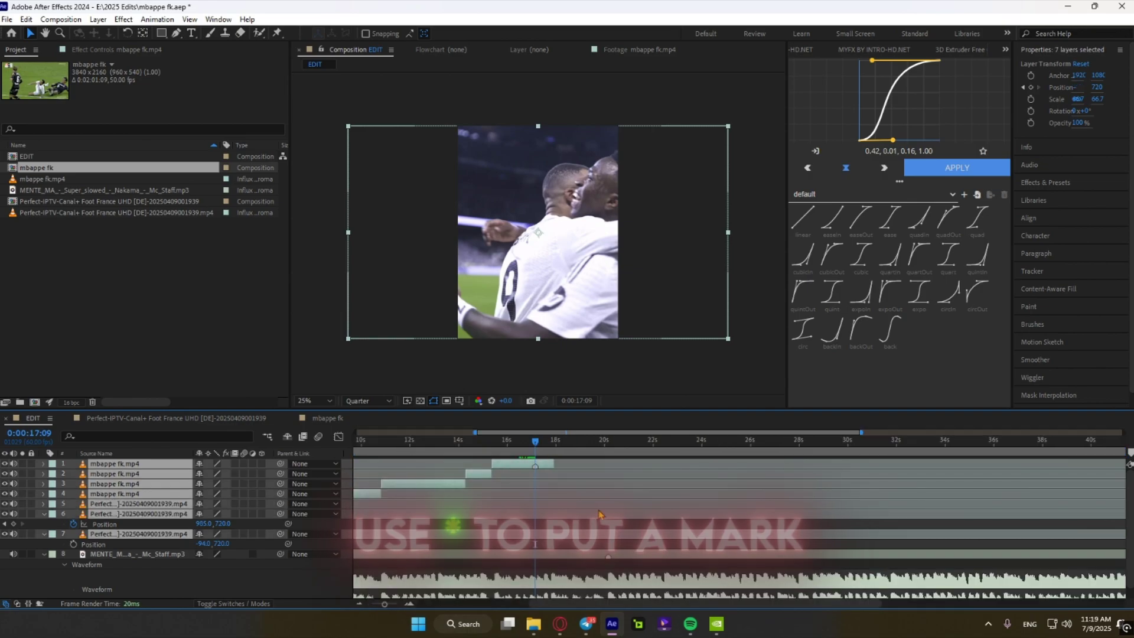
scroll(583, 450, "up", 2)
left_click(618, 449)
left_click_drag(494, 465, 638, 473)
Step: Keyframe the earliest clip's Position at 0:00:03:00 with X at about -196, and move the playhead further along the clip
scroll(645, 478, "up", 4)
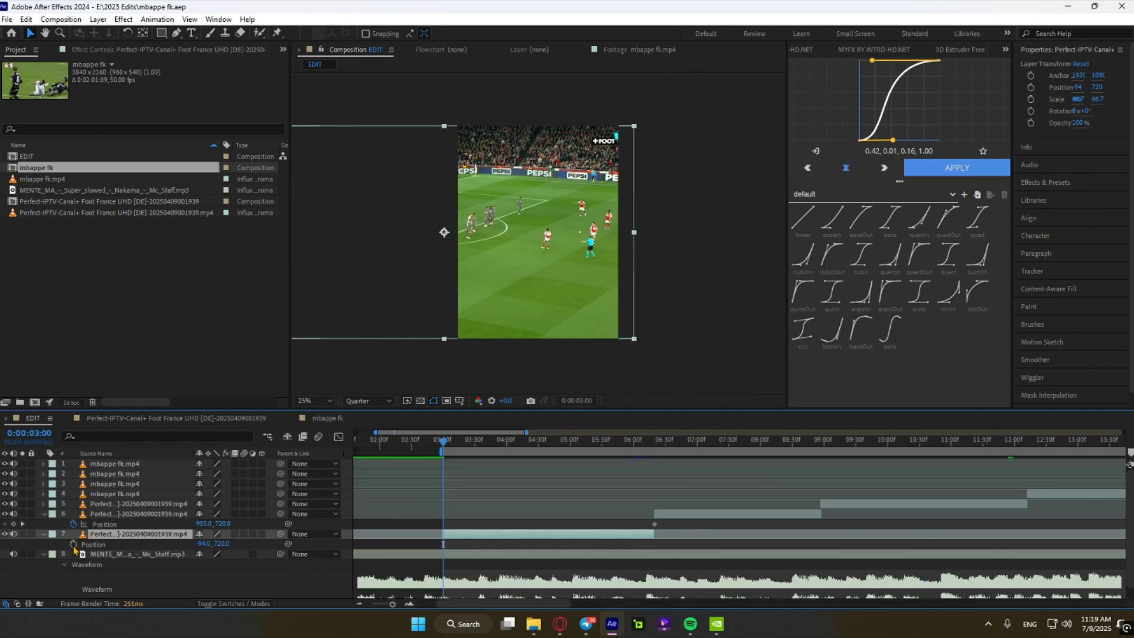
left_click(73, 544)
left_click_drag(194, 543, 137, 542)
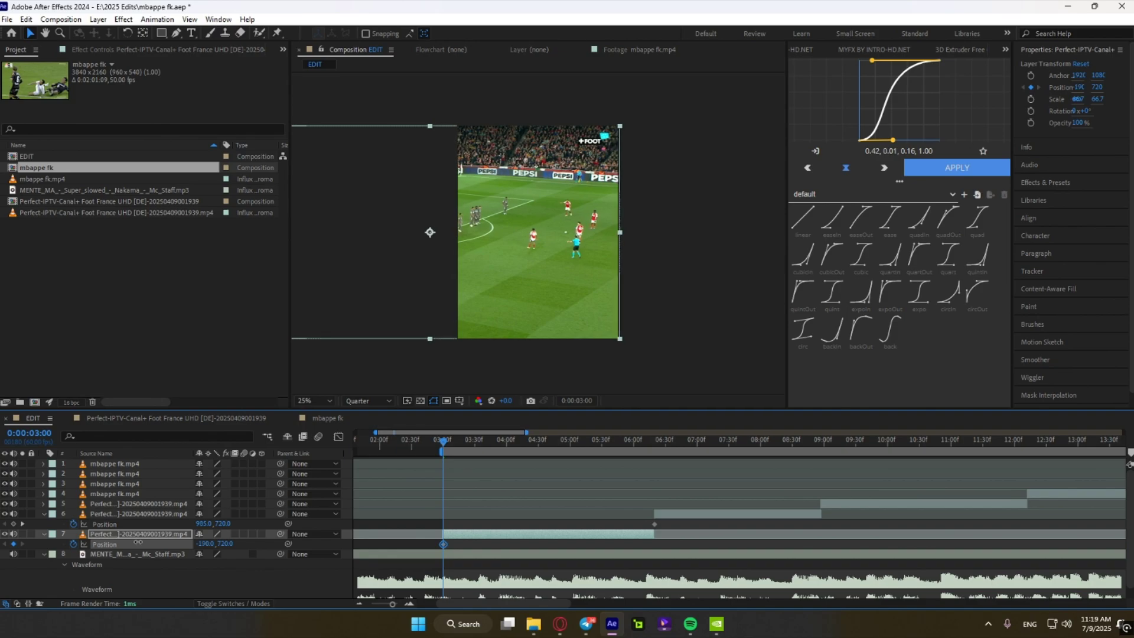
left_click_drag(489, 446, 588, 459)
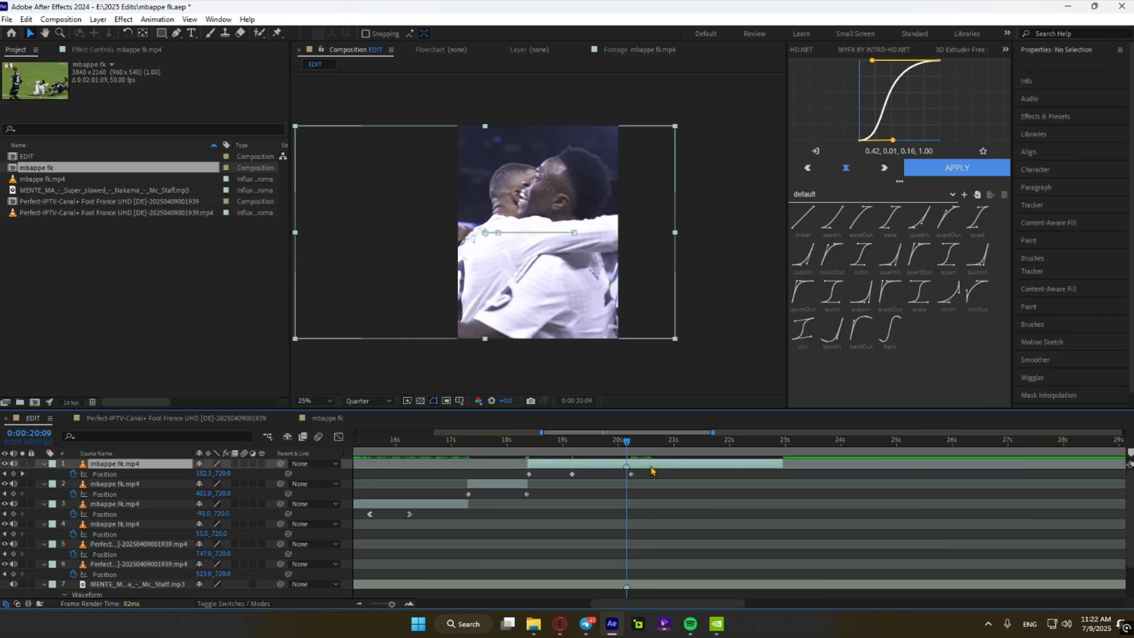
Step: Split the uppermost mbappe fk.mp4 layer at 0:00:20:09 and apply the Twixtor effect to its second part
key("ctrl+shift+d")
key("ctrl+space")
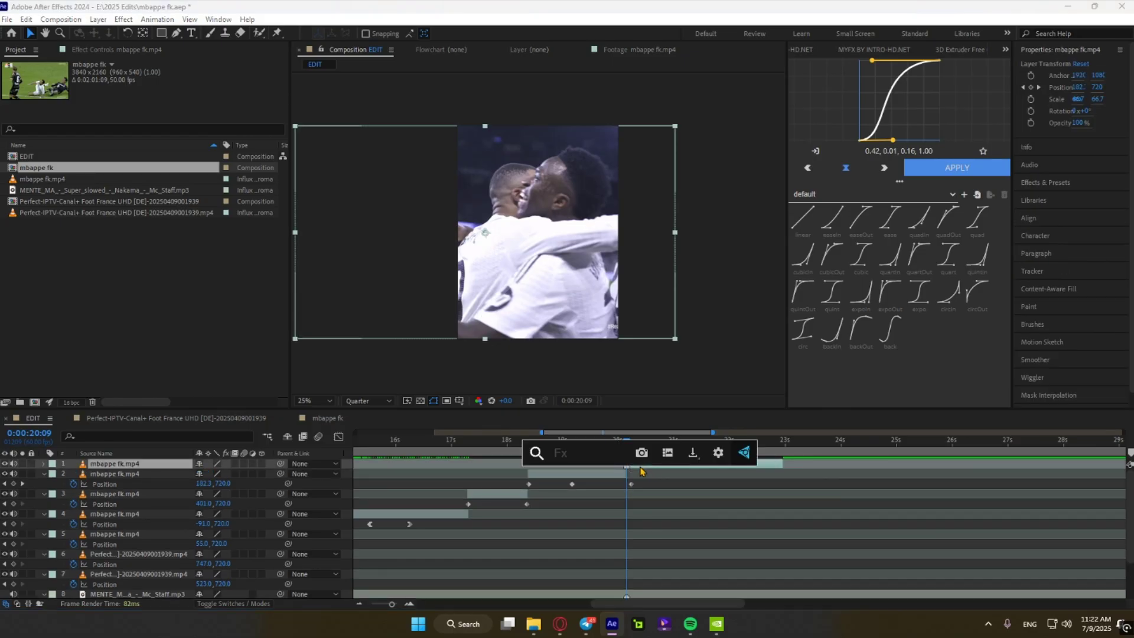
type("twix")
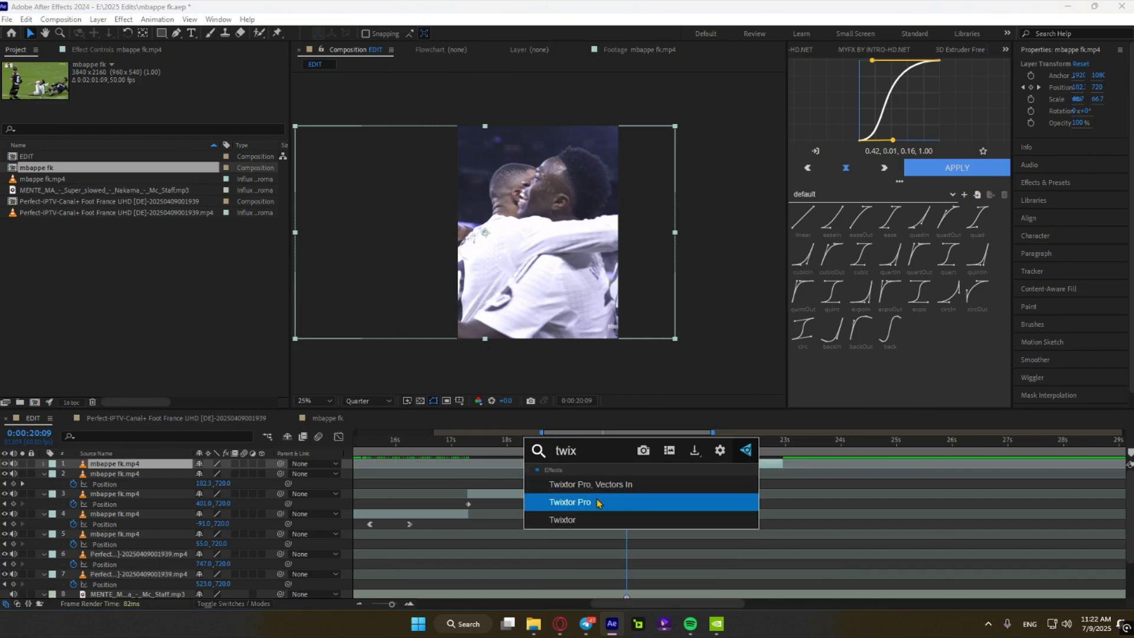
left_click(587, 518)
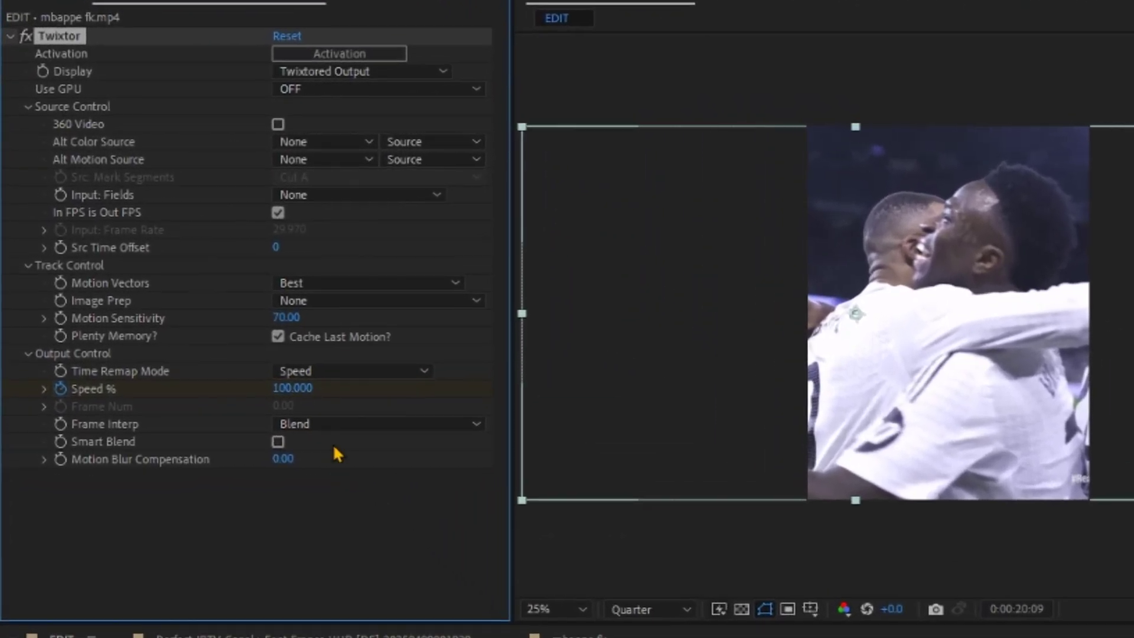
Step: Set Twixtor to Contrast/Edge Enhance, Motion Sensitivity 100 and Motion Weighted Blend, and disable In FPS is Out FPS
left_click(188, 295)
left_click(328, 494)
left_click(337, 302)
left_click(340, 347)
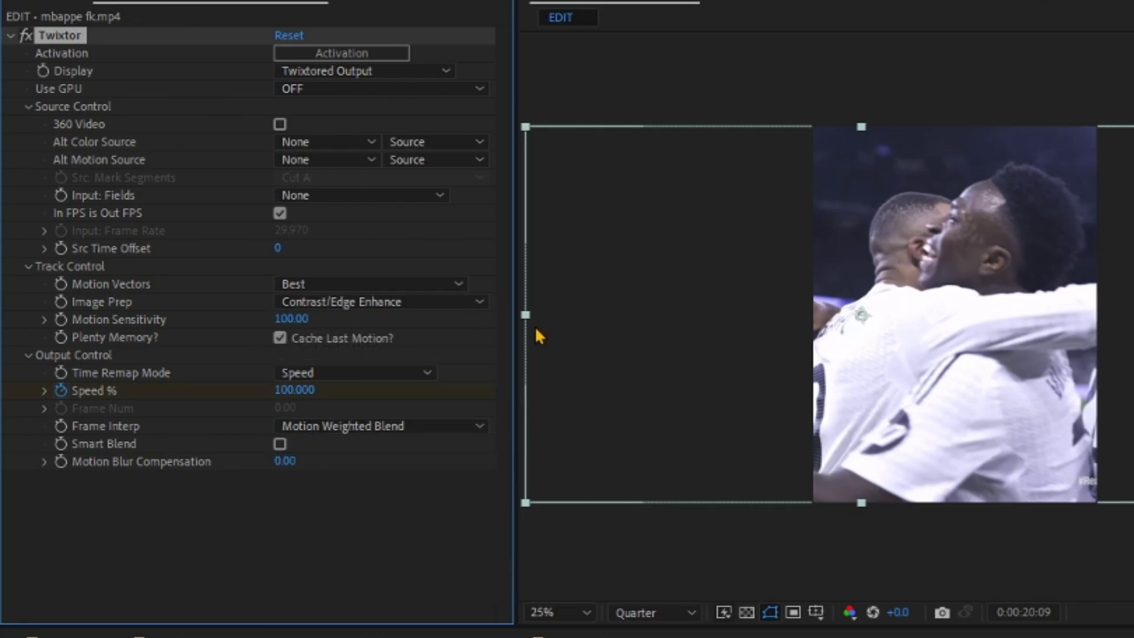
left_click(279, 212)
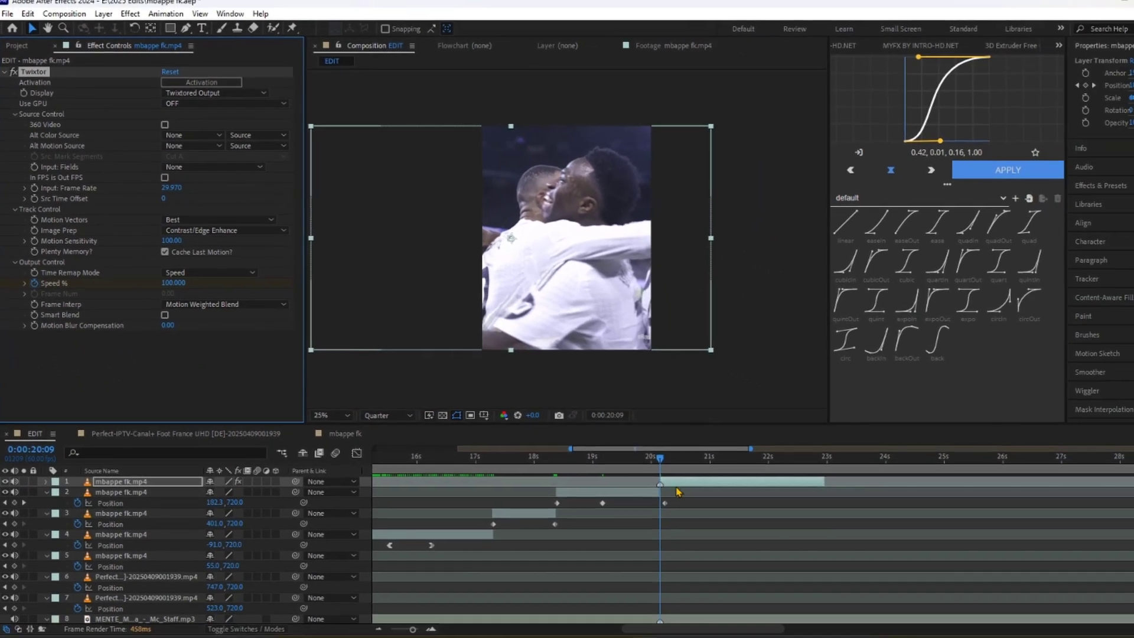
Step: Reveal the Twixtor layer's source in the project to check its frame rate
right_click(664, 466)
mouse_move(732, 342)
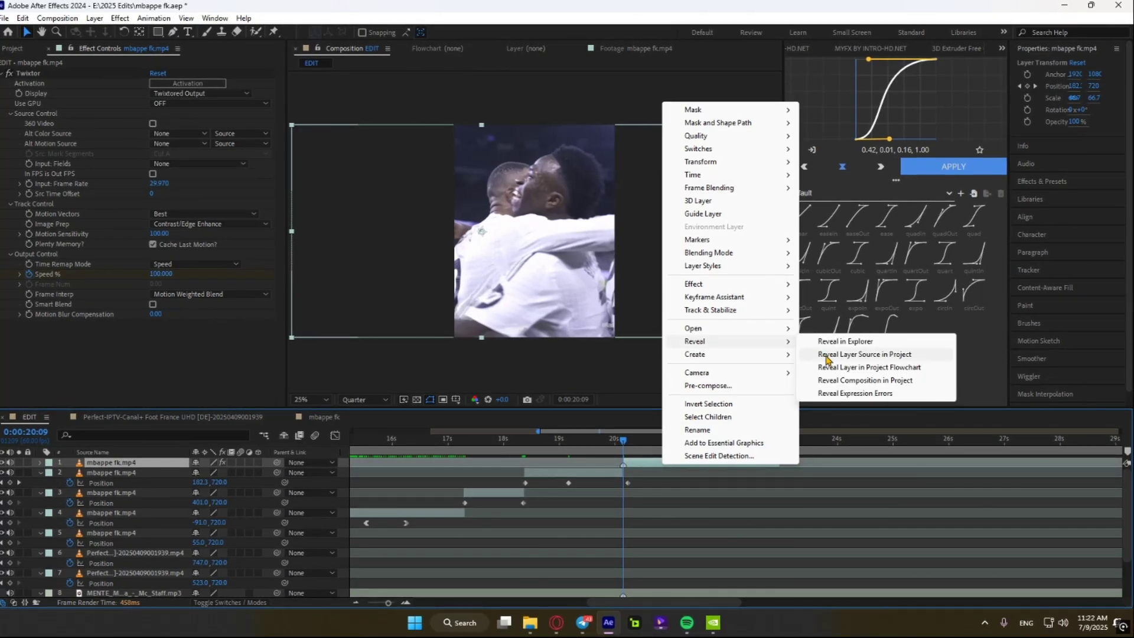
left_click(823, 356)
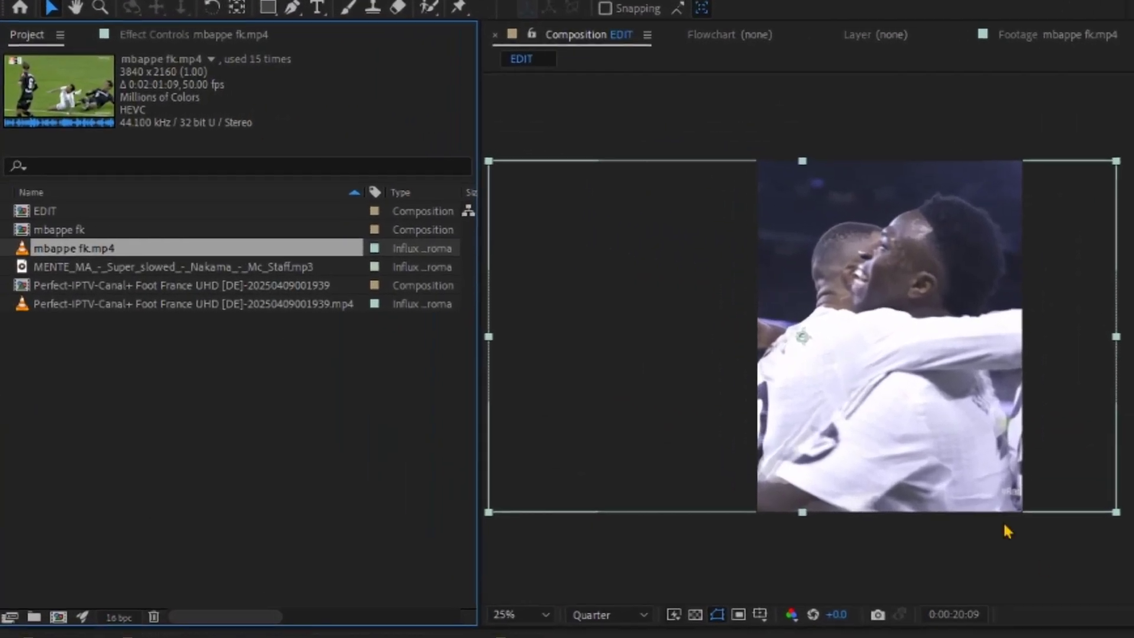
Step: Set Twixtor's Input: Frame Rate to 50
left_click(139, 34)
left_click(267, 254)
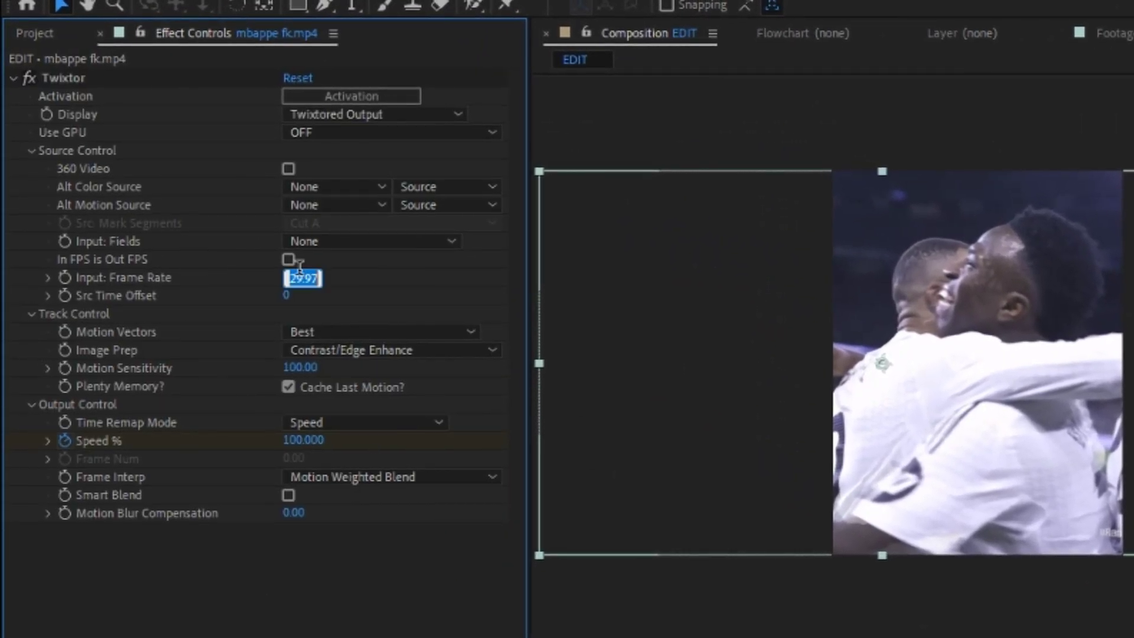
type("50")
key("Return")
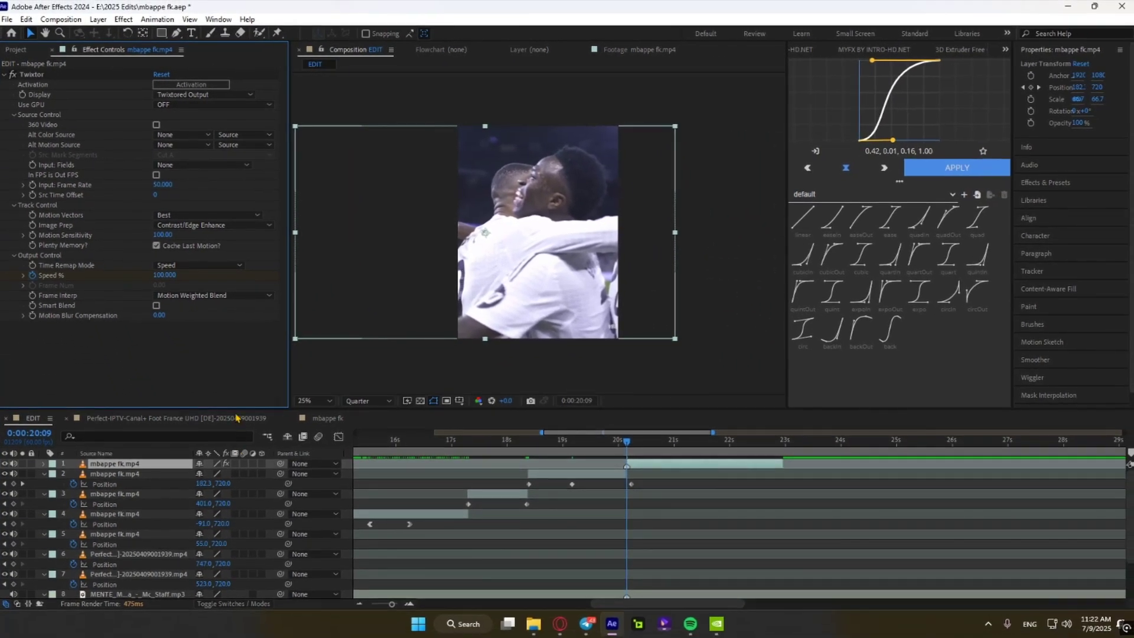
Step: Show the layer's keyframes and add a Twixtor Speed % keyframe of 20 at 0:00:20:11
key("u")
scroll(635, 515, "up", 5)
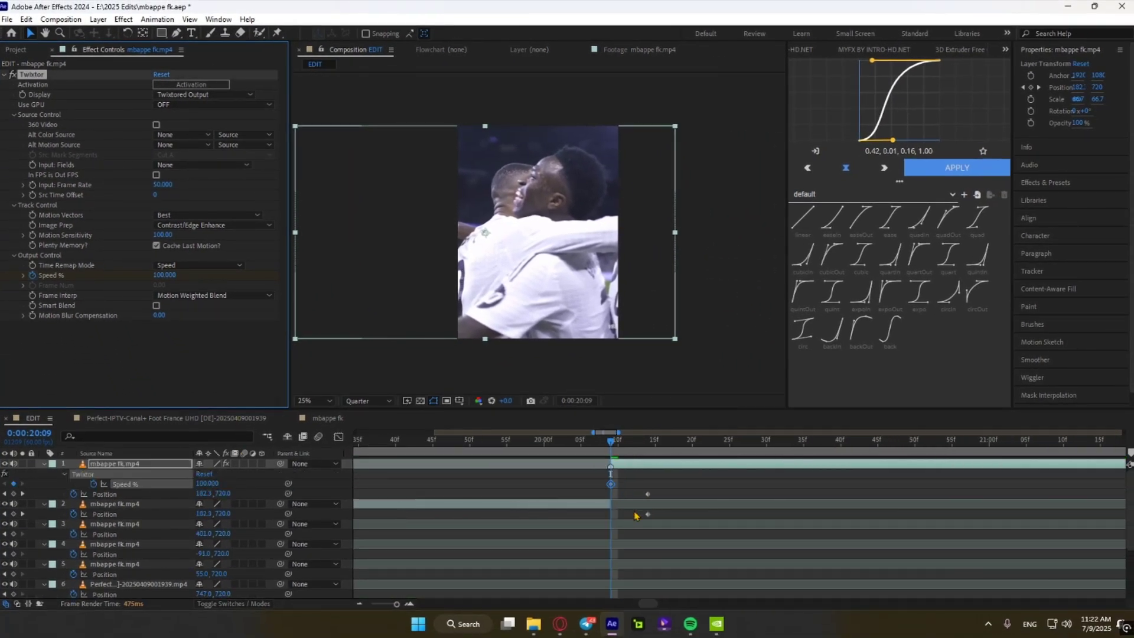
scroll(630, 506, "up", 2)
left_click_drag(592, 444, 614, 444)
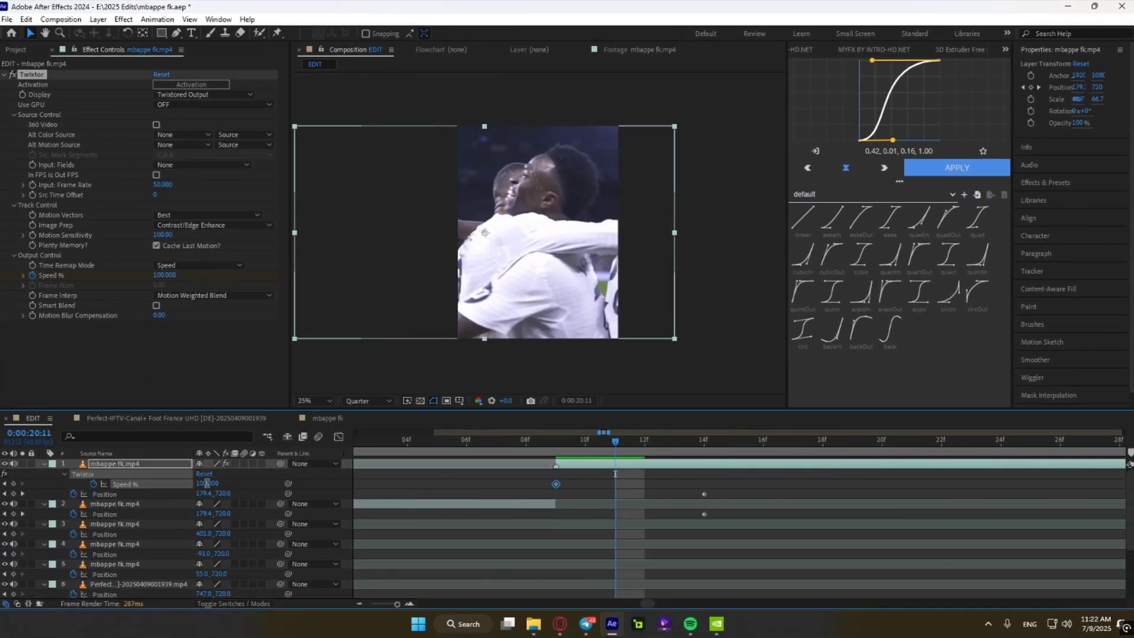
type("20")
key("Return")
scroll(626, 450, "down", 3)
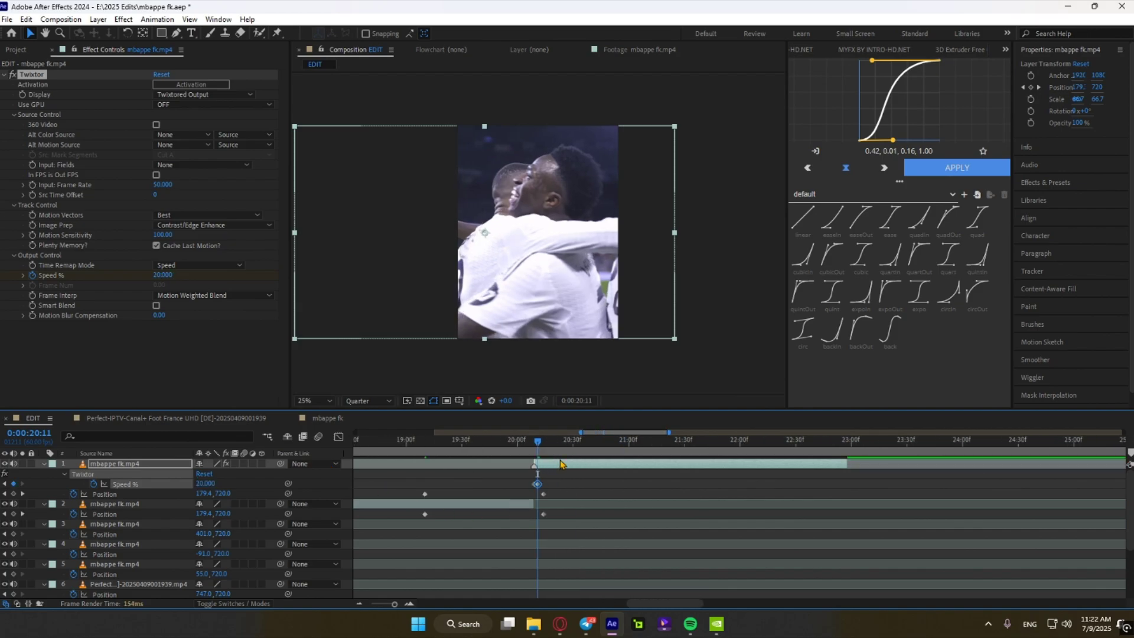
left_click(628, 450)
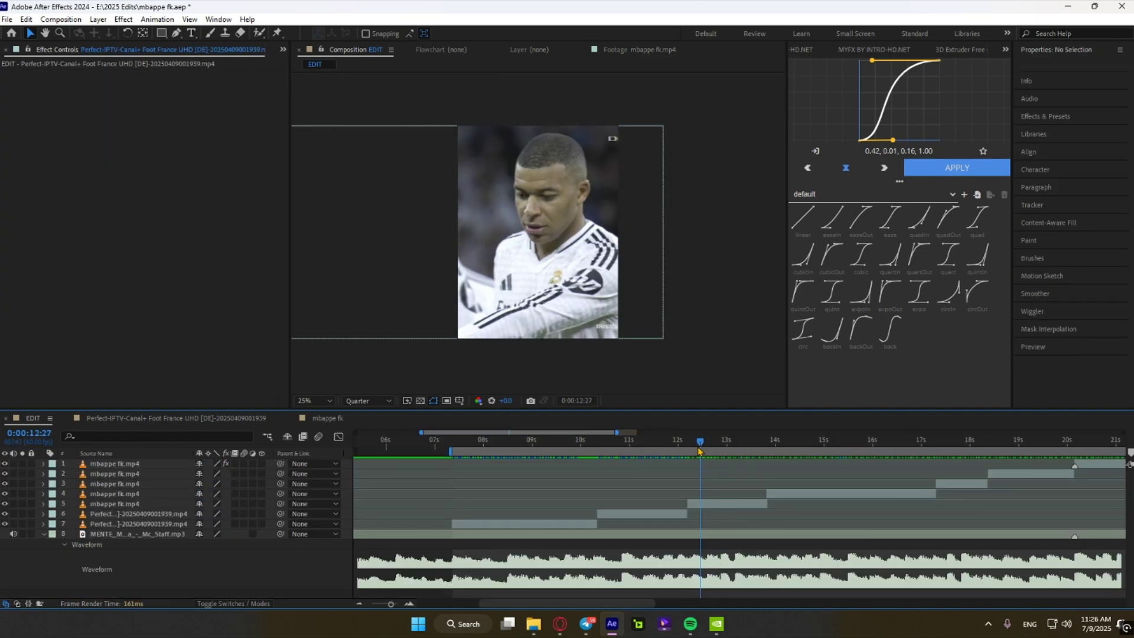
Step: Scrub through the mbappe fk.mp4 clips in the EDIT composition from about 0:00:12:21 onward
left_click_drag(698, 450, 695, 449)
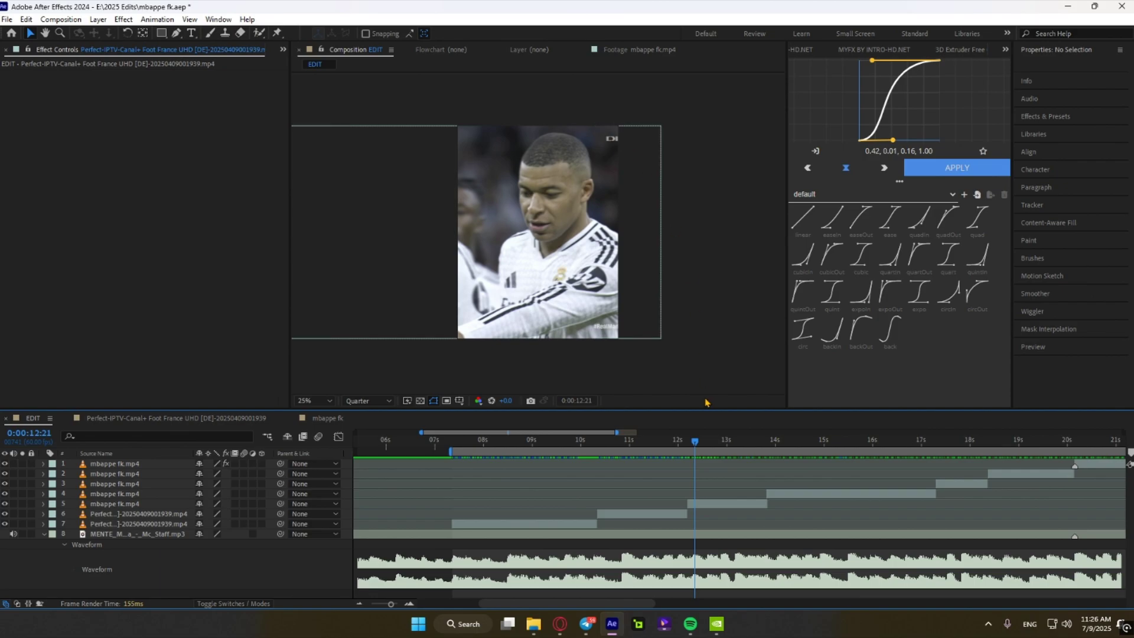
left_click_drag(748, 442, 867, 451)
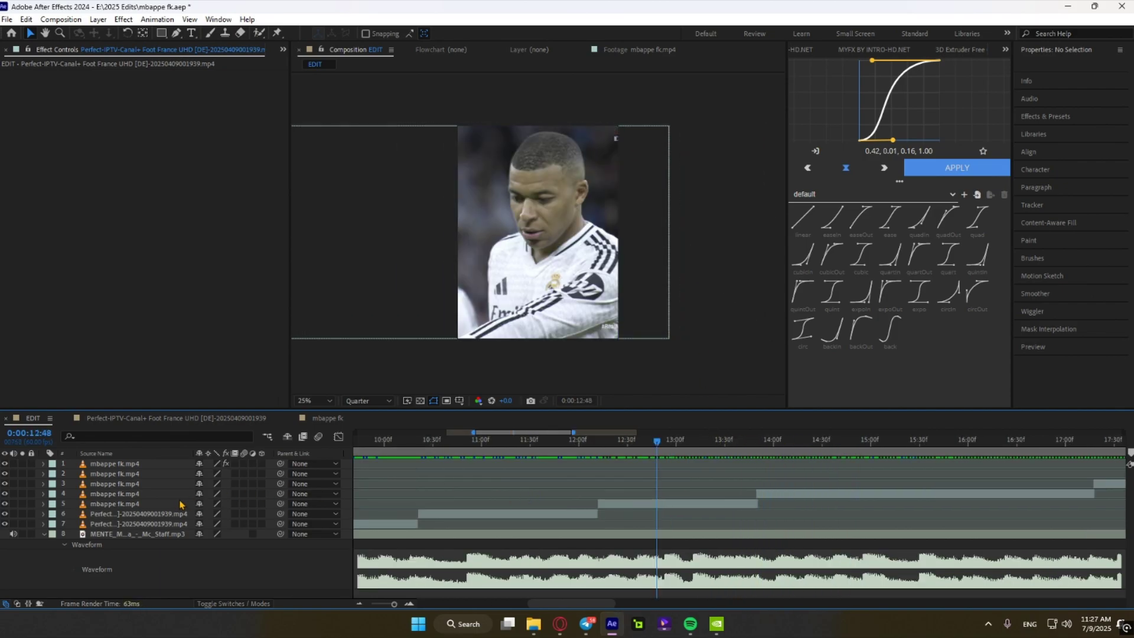
Step: Replace the fifth layer's mbappe fk.mp4 source with a precomp in the project and open that precomp
left_click(186, 503)
right_click(618, 506)
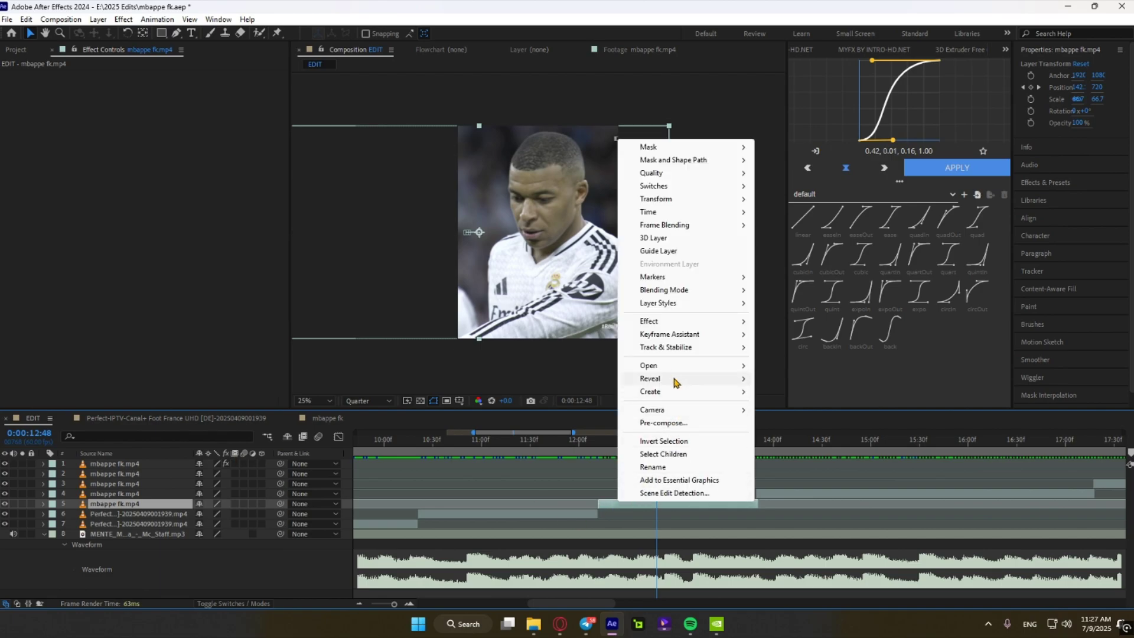
mouse_move(676, 383)
left_click(803, 393)
right_click(121, 179)
left_click(169, 226)
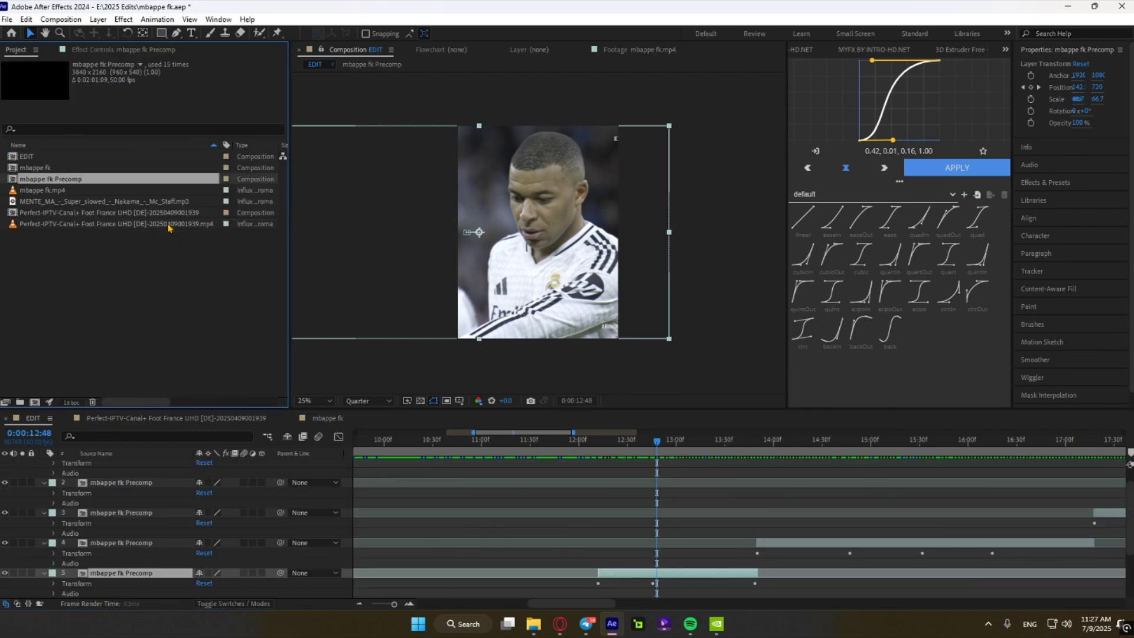
double_click(51, 180)
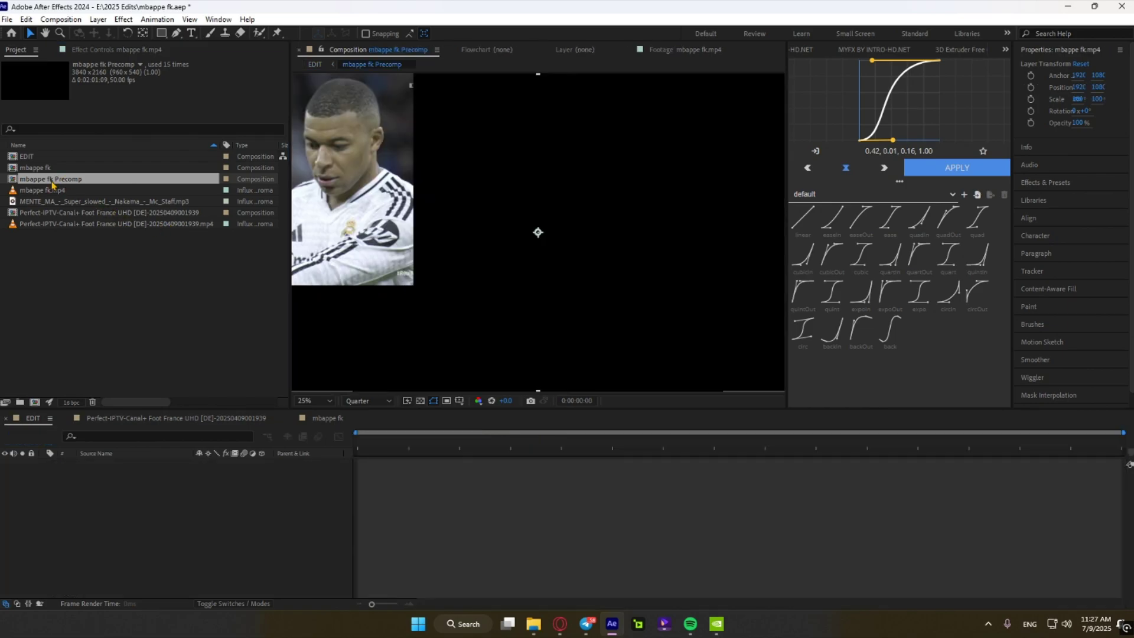
Step: Add an adjustment layer above the footage in the precomp
right_click(245, 495)
mouse_move(273, 346)
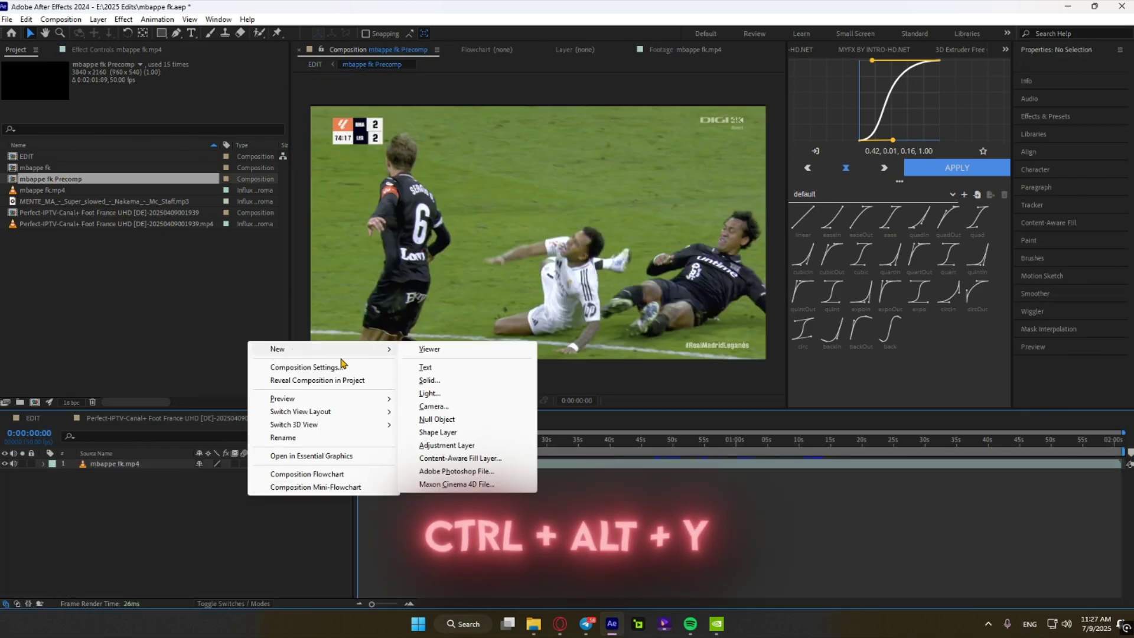
left_click(447, 446)
Step: Draw a rectangular mask on the adjustment layer tightly around the match scoreboard
left_click_drag(386, 174, 481, 183)
left_click(160, 33)
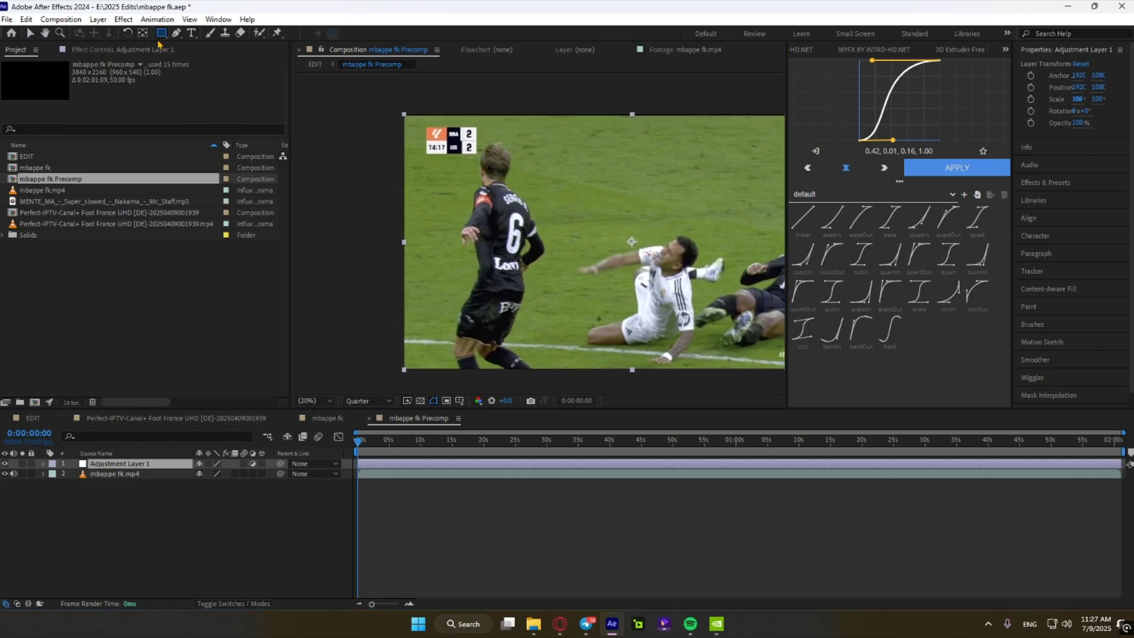
left_click(158, 34)
left_click(197, 36)
scroll(547, 217, "up", 4)
left_click_drag(551, 219, 789, 413)
left_click_drag(531, 310, 457, 396)
left_click_drag(423, 94, 538, 395)
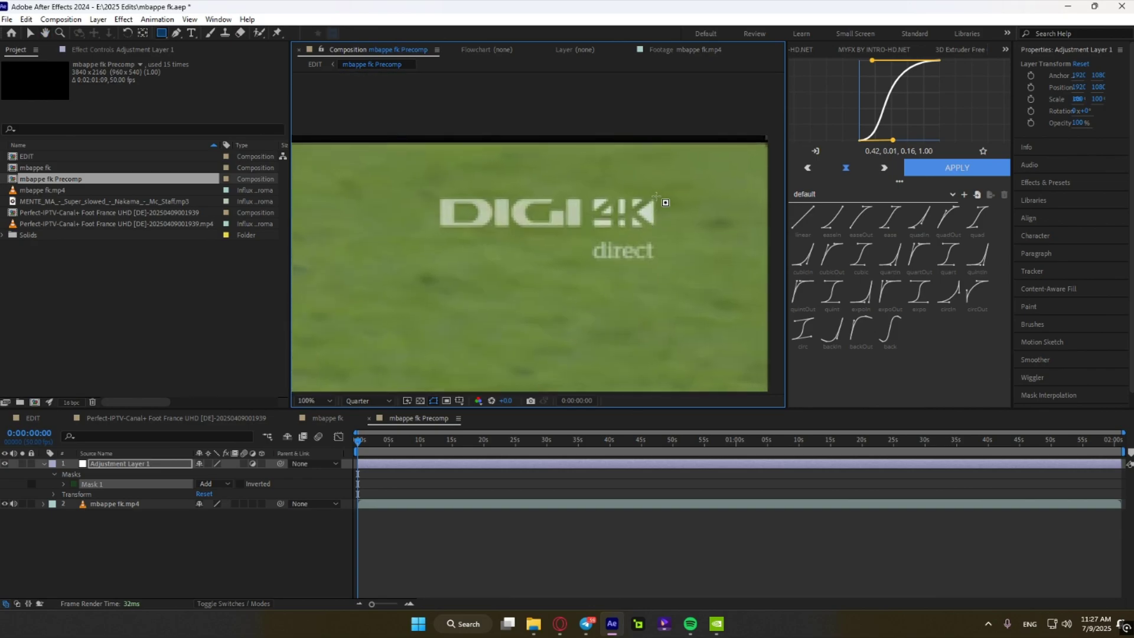
Step: Draw separate rectangular masks on the adjustment layer around the DIGI 4K logo, the "direct" text and the #RealMadridLeganés hashtag
left_click_drag(658, 195, 630, 205)
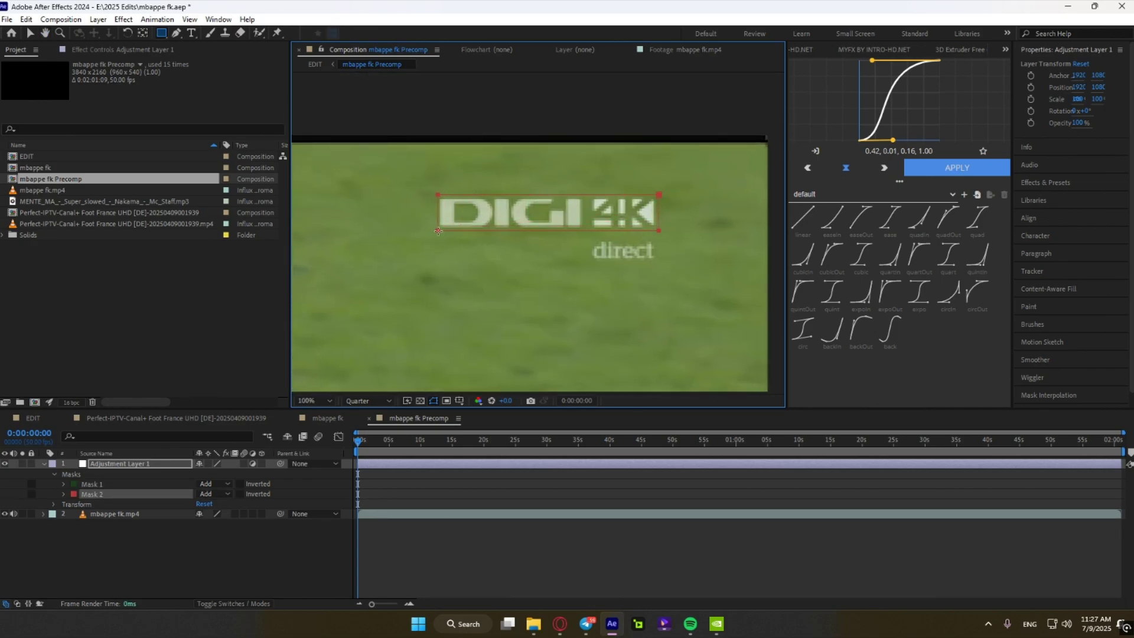
left_click_drag(659, 242, 640, 245)
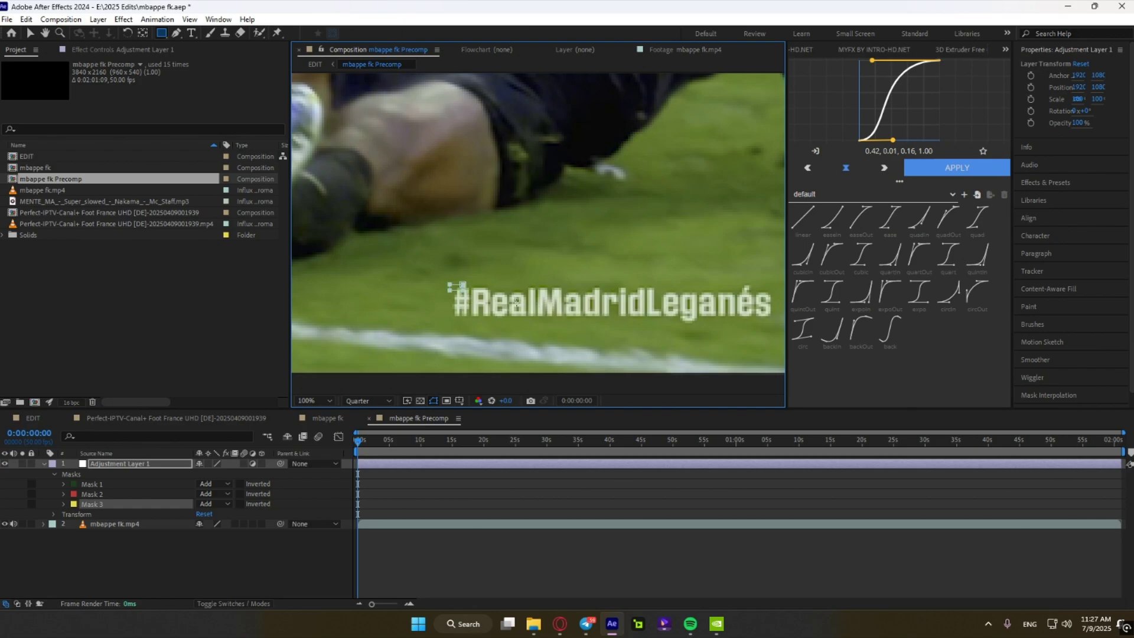
left_click_drag(450, 285, 774, 321)
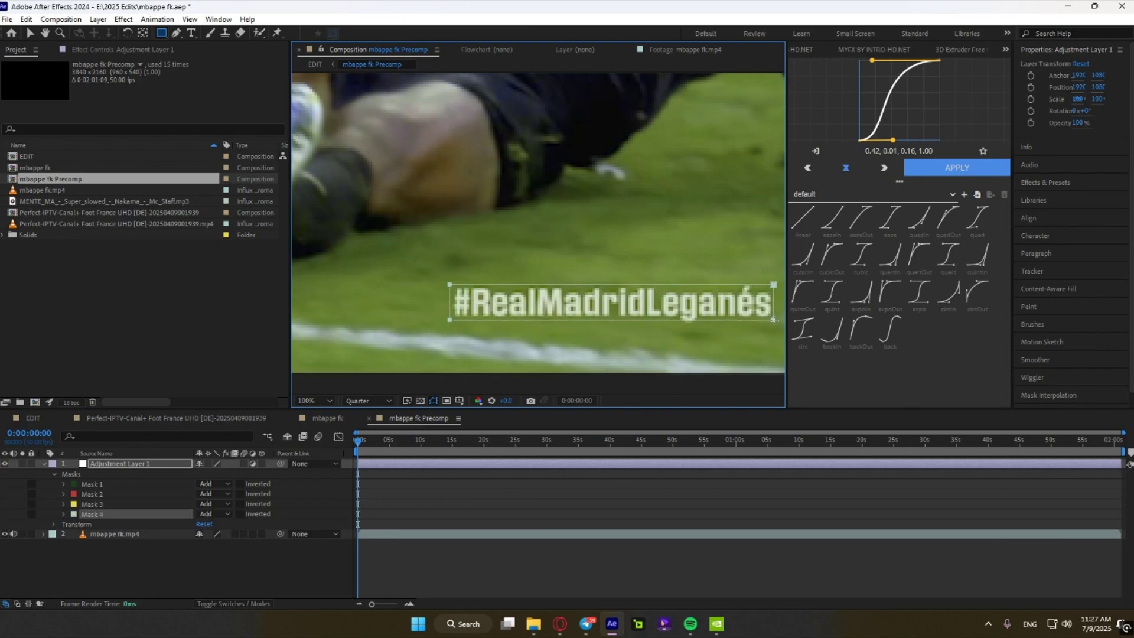
Step: Apply Gaussian Blur to the masked adjustment layer with a Blurriness of about 80
scroll(531, 290, "down", 4)
left_click_drag(496, 292, 701, 327)
left_click_drag(558, 262, 421, 271)
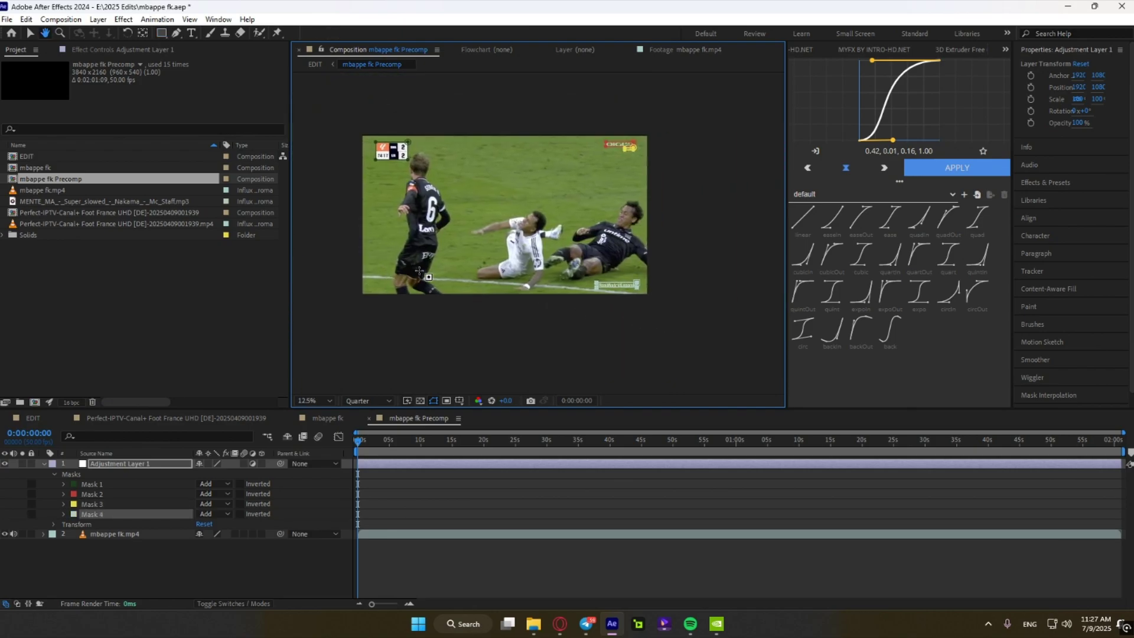
scroll(486, 276, "up", 1)
key("ctrl+space")
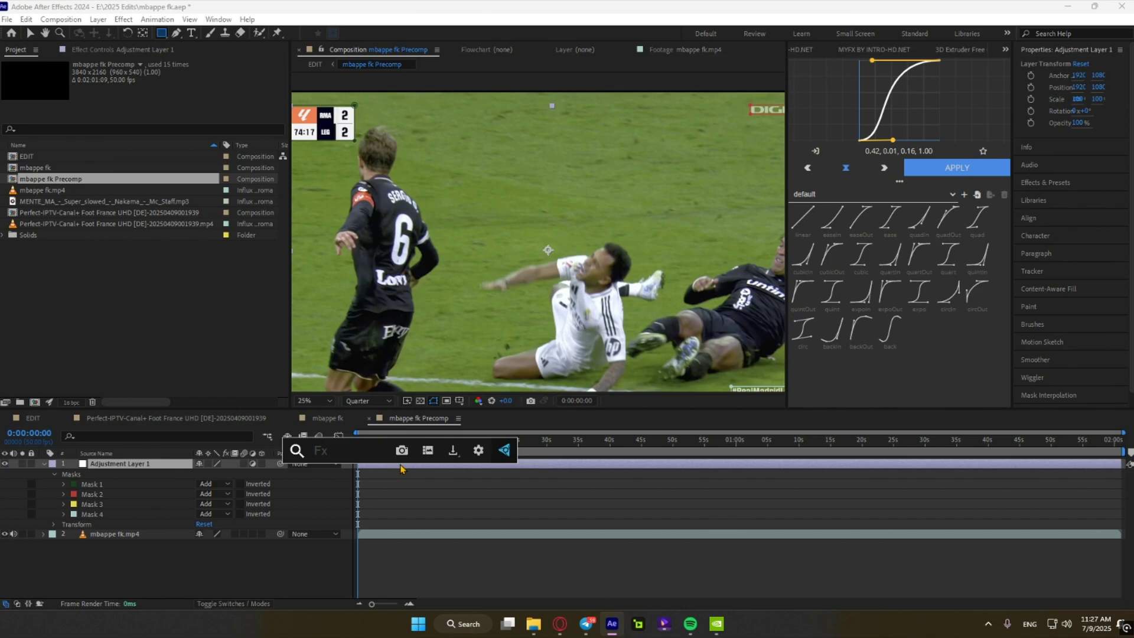
type("gauss")
left_click(379, 502)
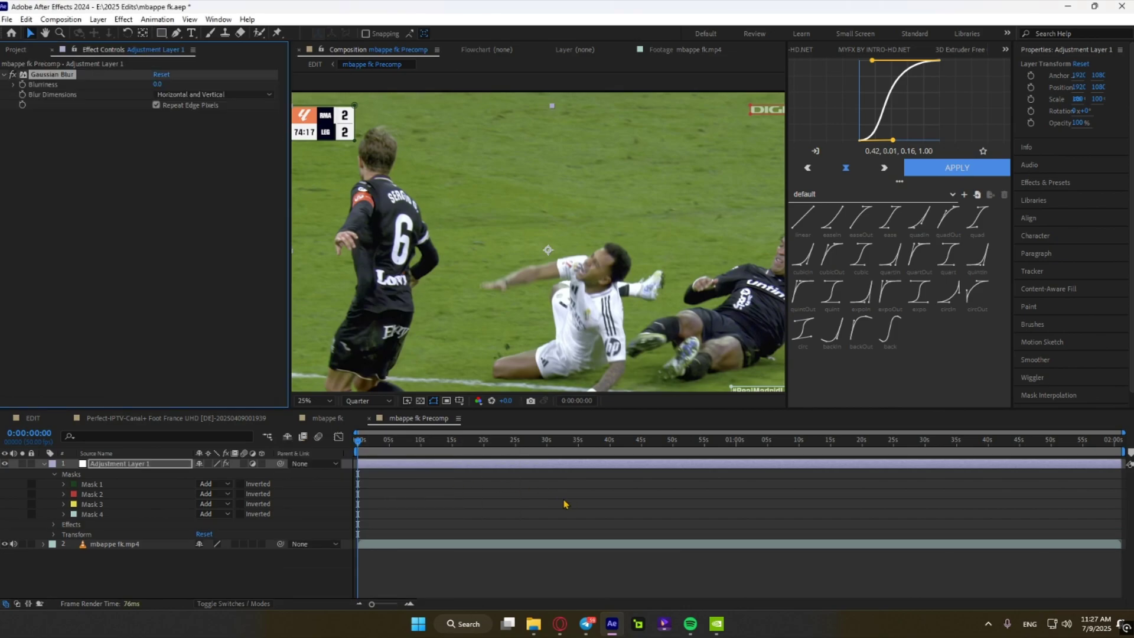
left_click_drag(159, 84, 491, 128)
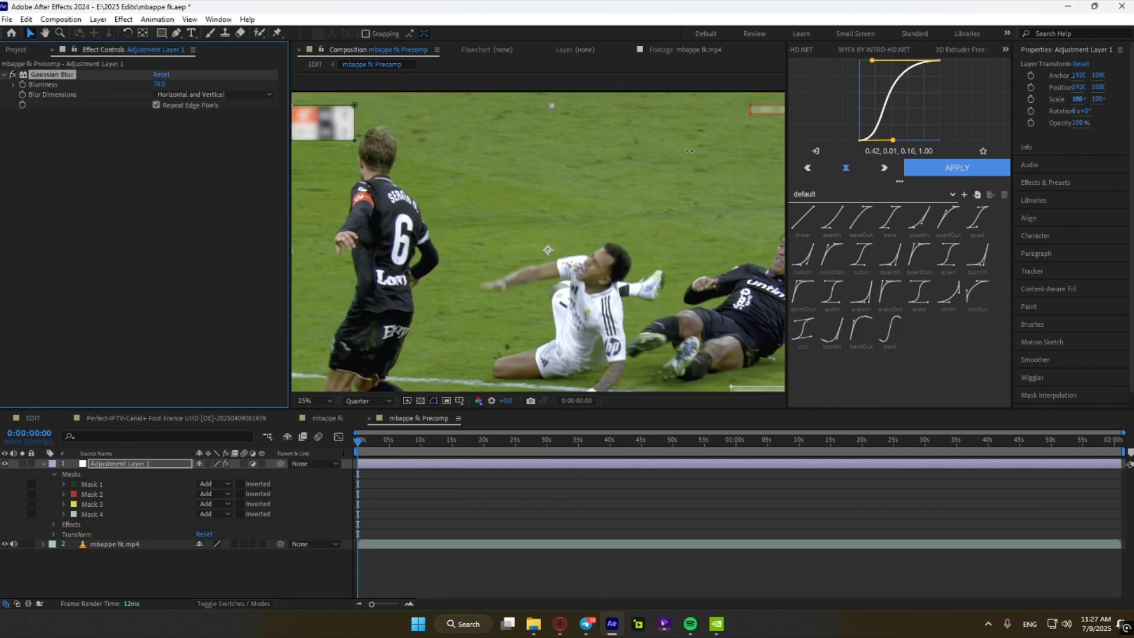
left_click_drag(649, 151, 648, 151)
scroll(648, 152, "down", 1)
Step: Set Mask Feather to 10 pixels and Mask Expansion to 5 pixels on all four masks
left_click(100, 484)
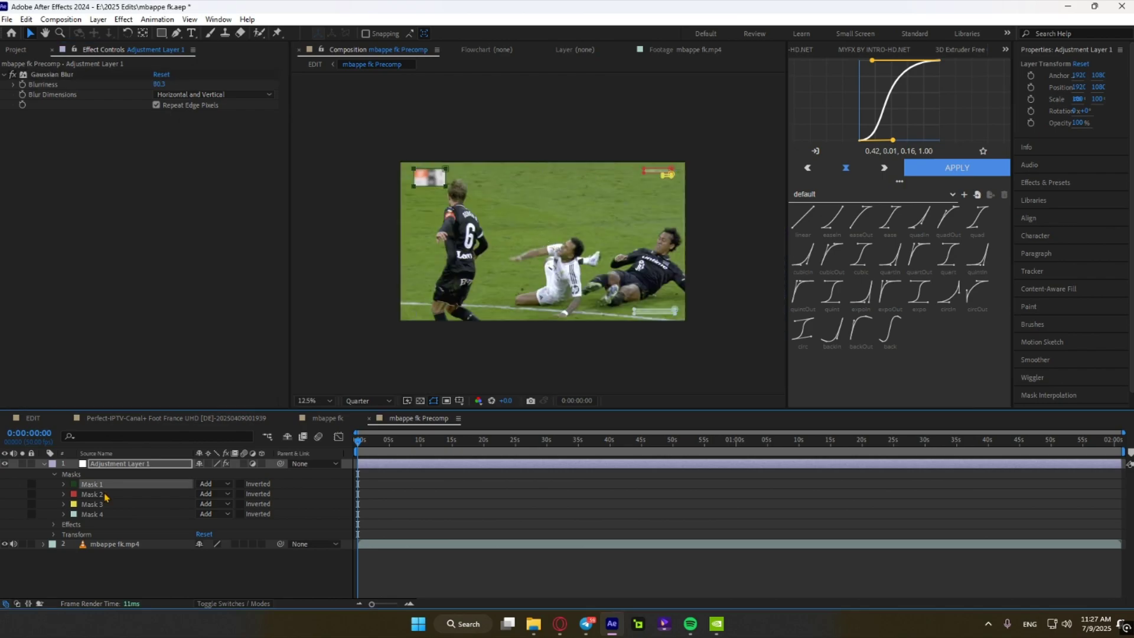
left_click(93, 514, "shift")
left_click(63, 513)
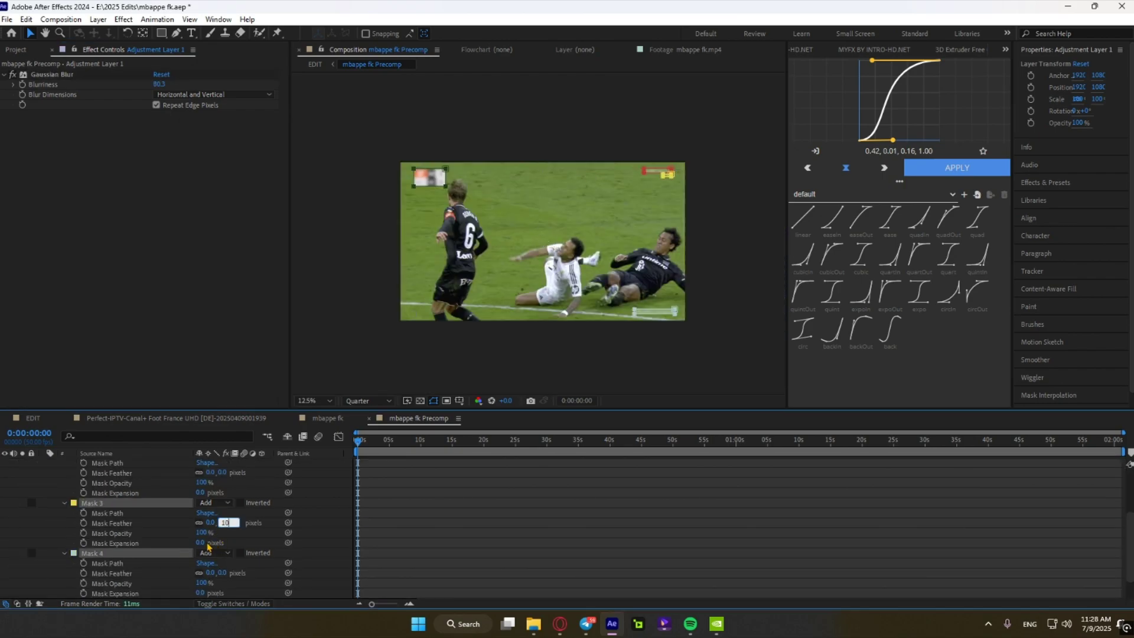
left_click(204, 542)
left_click(231, 539)
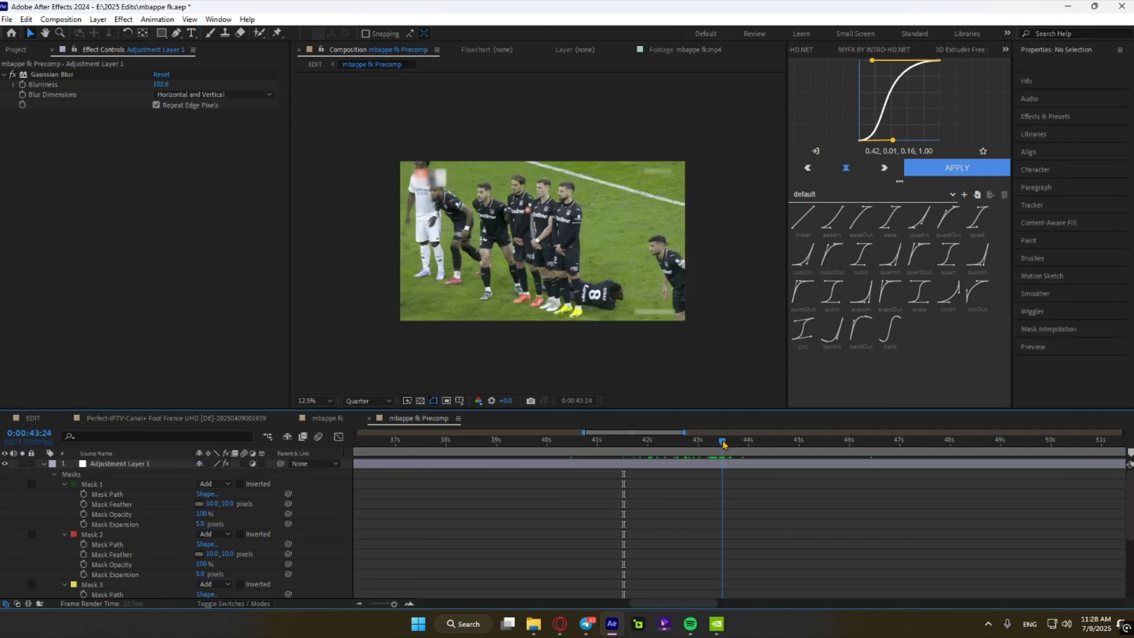
Step: Add a second adjustment layer that starts at the wide stadium shot, around 0:00:43:31
left_click_drag(722, 445, 728, 447)
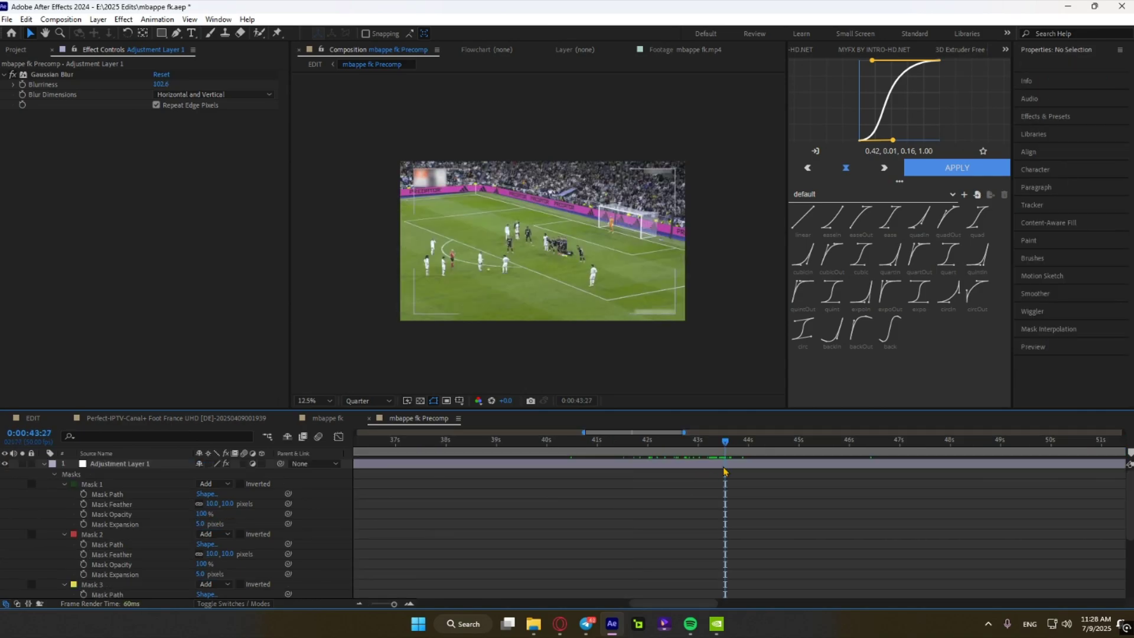
left_click(721, 464)
key("ctrl+d")
key("alt+bracketleft")
Step: Draw a large rectangular mask on the second adjustment layer over the crowd in the upper third of the frame
left_click(160, 31)
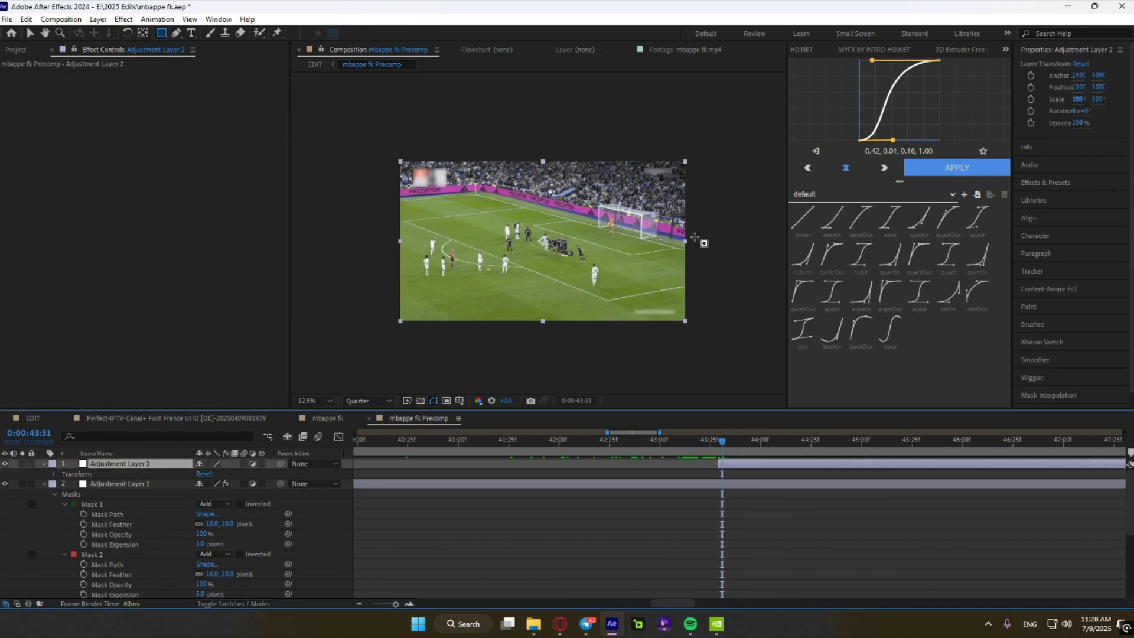
left_click_drag(682, 216, 382, 101)
key("v")
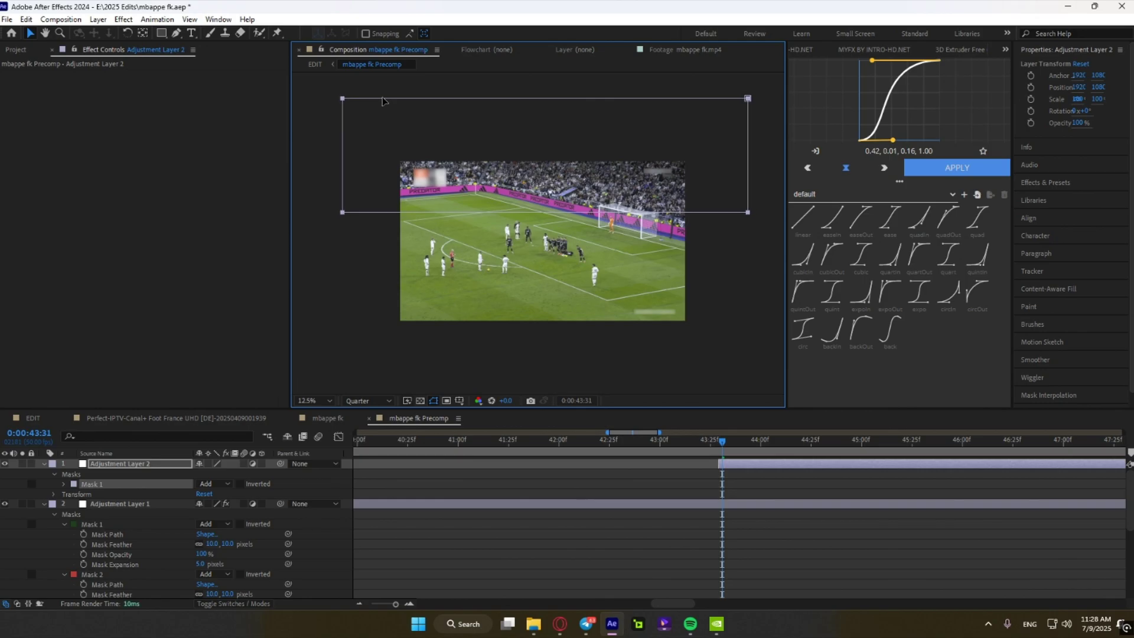
Step: Apply Gaussian Blur to Adjustment Layer 2 with a Blurriness of 120.7
key("ctrl+space")
type("gau")
key("Return")
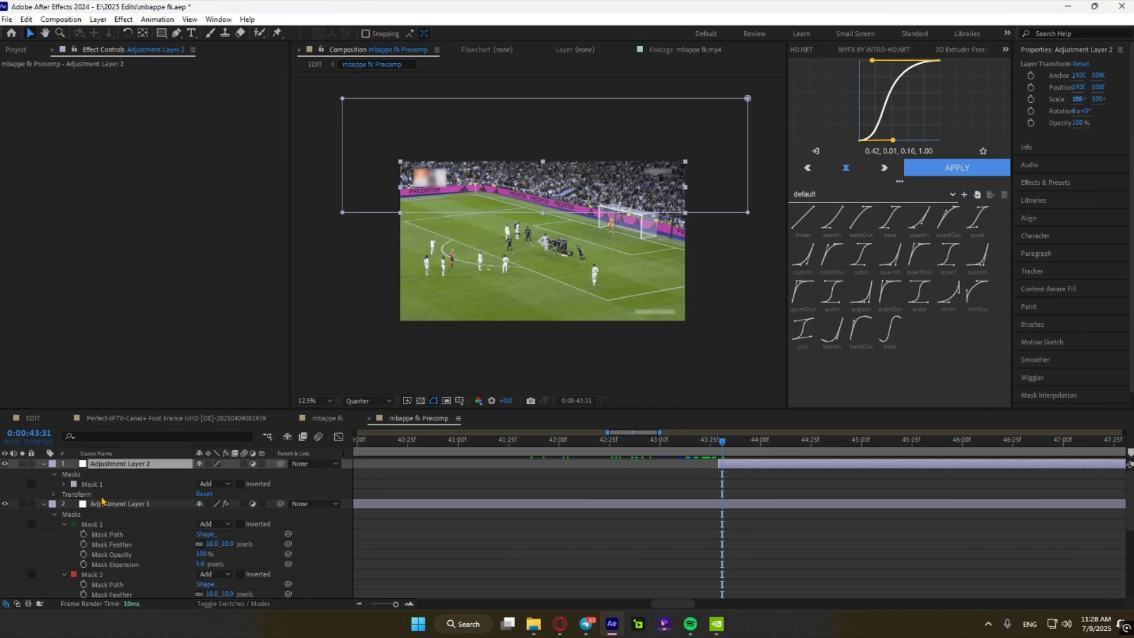
left_click_drag(317, 92, 931, 193)
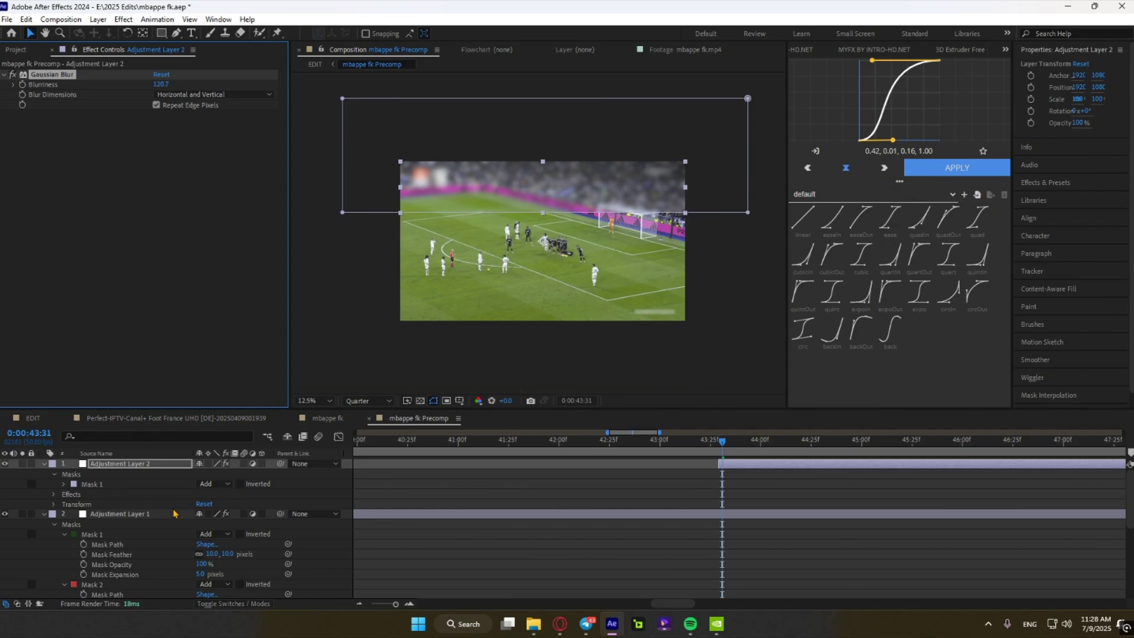
Step: Set the crowd mask's Mask Feather to 65 pixels
left_click(63, 483)
left_click_drag(220, 505, 244, 504)
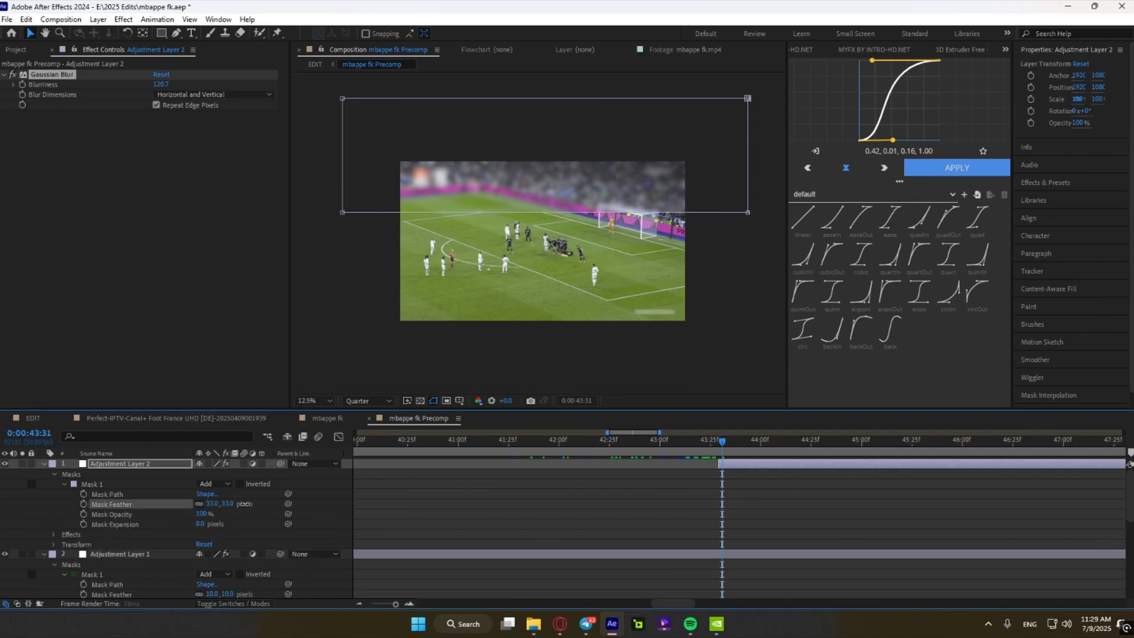
left_click_drag(261, 503, 262, 503)
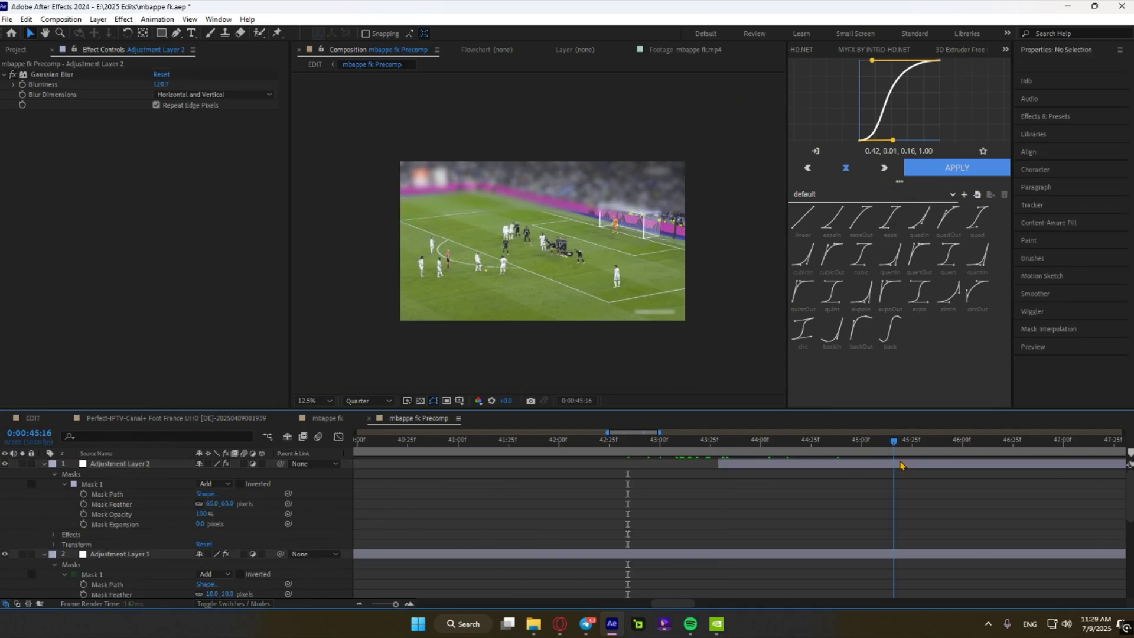
Step: Split Adjustment Layer 2 at 0:00:49:23 and delete the part after the split
left_click_drag(901, 462, 976, 462)
scroll(804, 480, "down", 3)
mouse_move(809, 441)
left_mouse_down()
mouse_move(843, 448)
mouse_move(824, 448)
left_mouse_up()
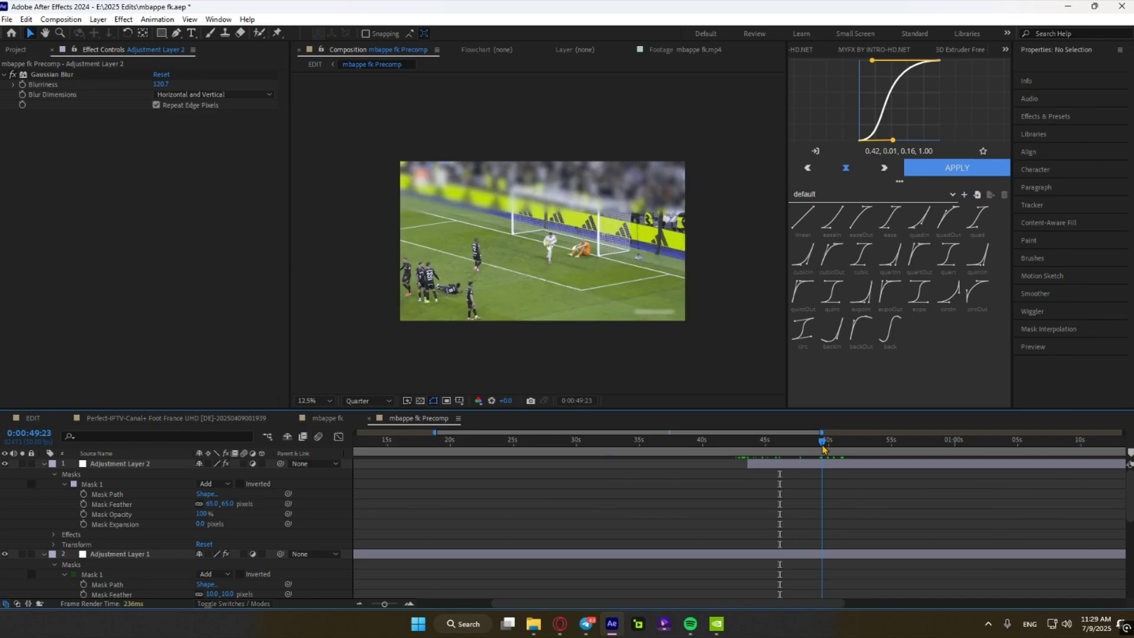
left_click(836, 465)
key("ctrl+shift+d")
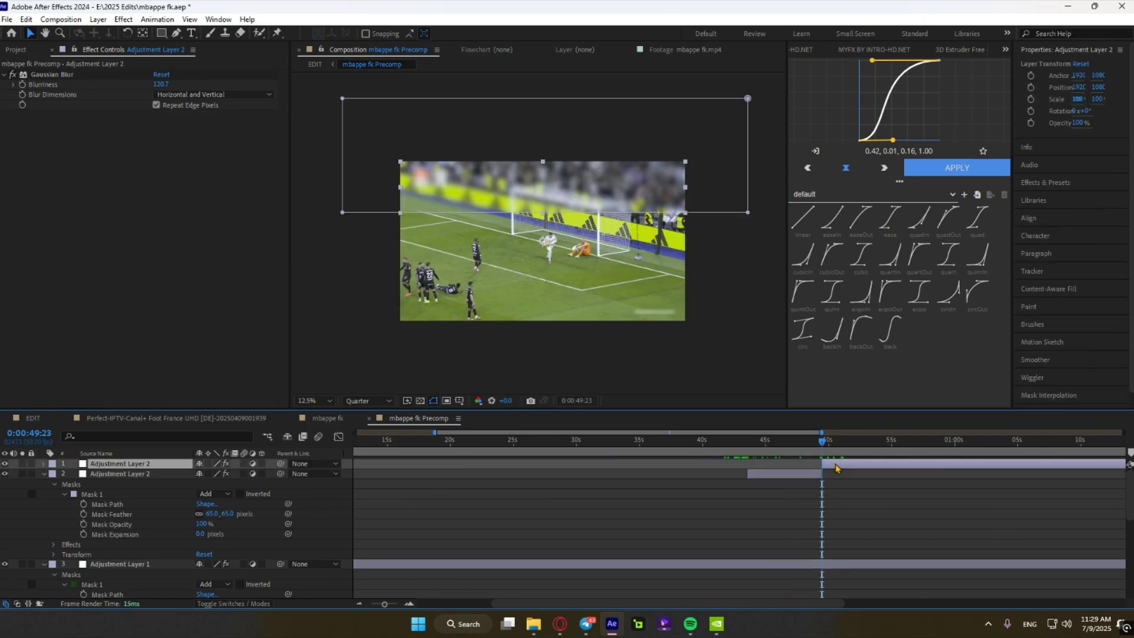
key("Delete")
Step: Return to the EDIT composition, save the project and scrub through the edit
scroll(669, 490, "down", 1)
key("shift+Escape")
key("ctrl+s")
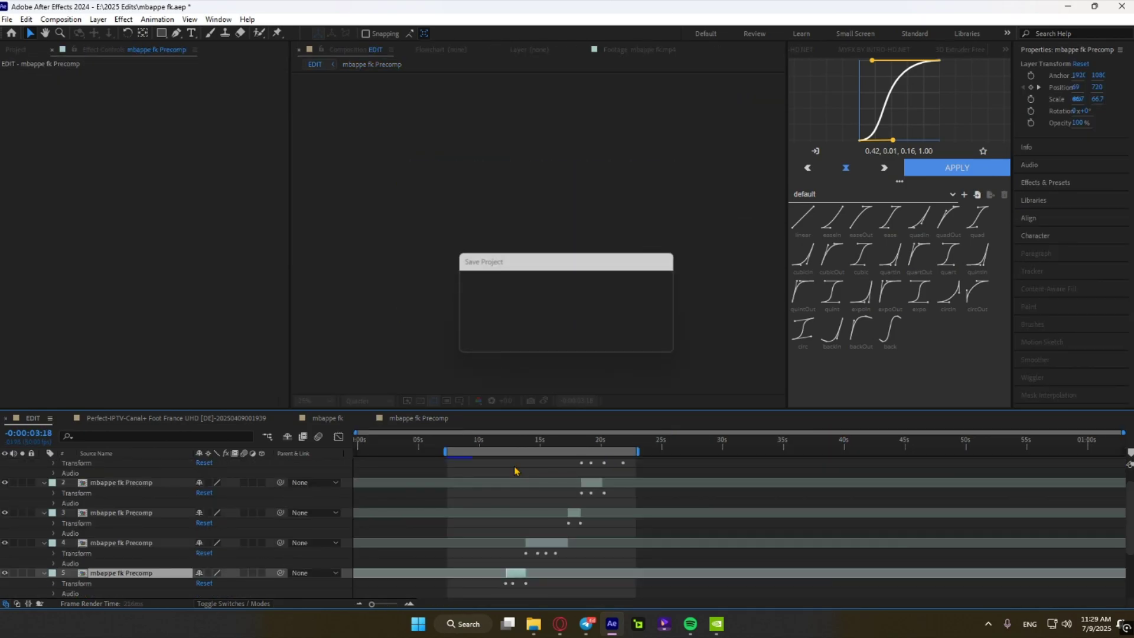
left_click(454, 446)
left_click_drag(454, 445, 579, 451)
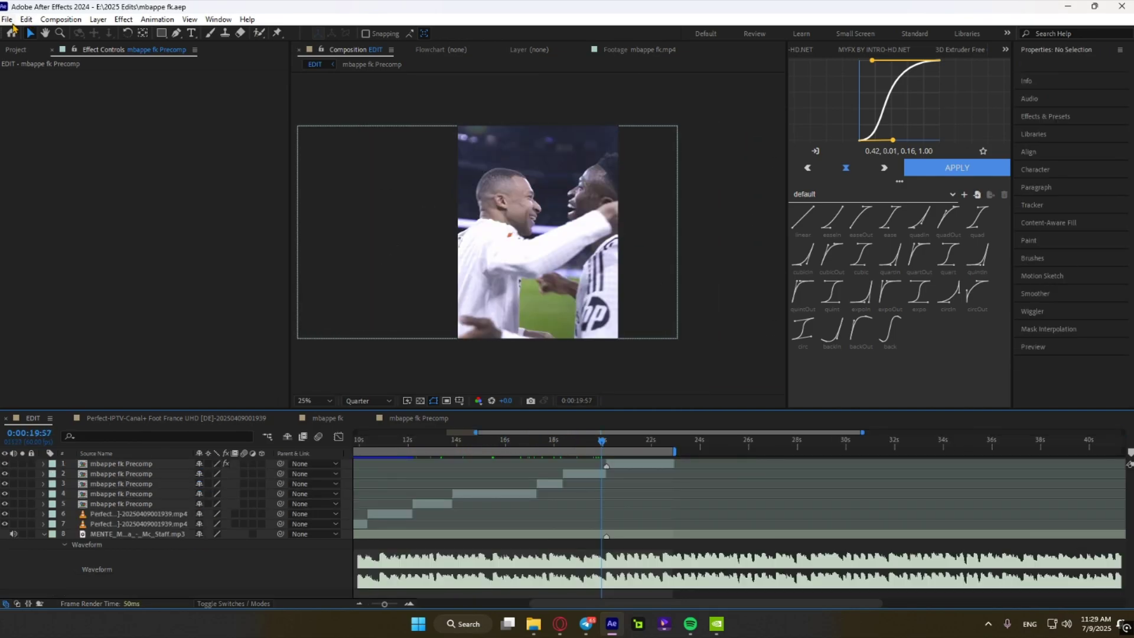
Step: Add the EDIT composition to the render queue
left_click(7, 19)
mouse_move(56, 200)
left_click(331, 213)
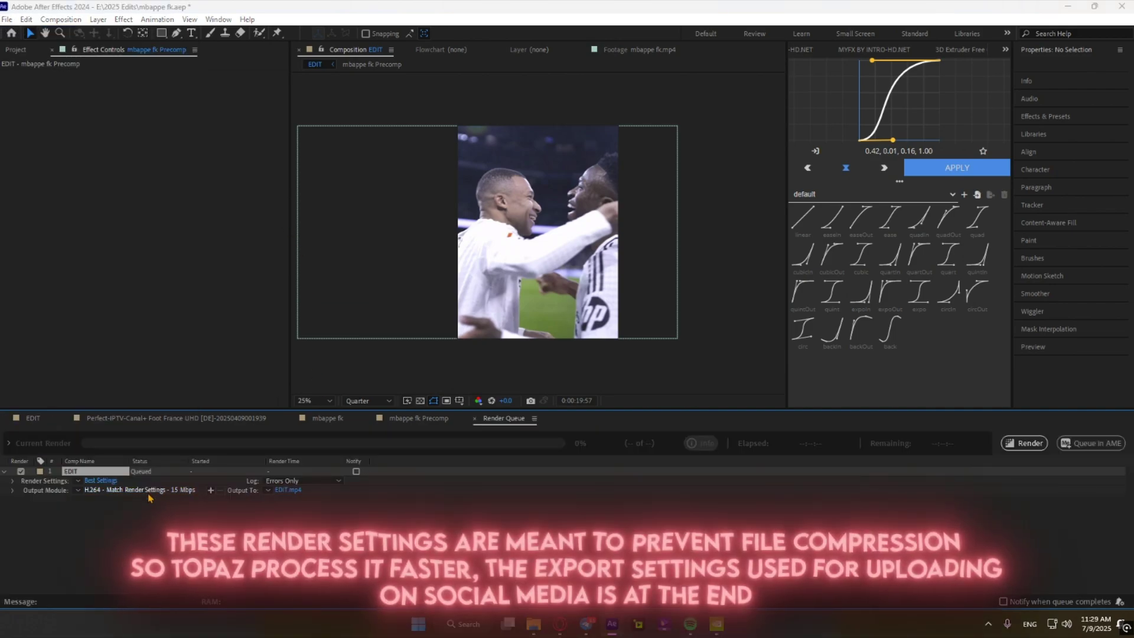
Step: Configure the output module's format and format options for a MOV file, and render the composition
left_click(139, 490)
left_click(417, 109)
left_click(401, 262)
left_click(330, 370)
left_click(345, 383)
left_click(526, 168)
left_click(406, 184)
left_click(397, 206)
left_click(447, 505)
left_click(533, 435)
left_click(1024, 444)
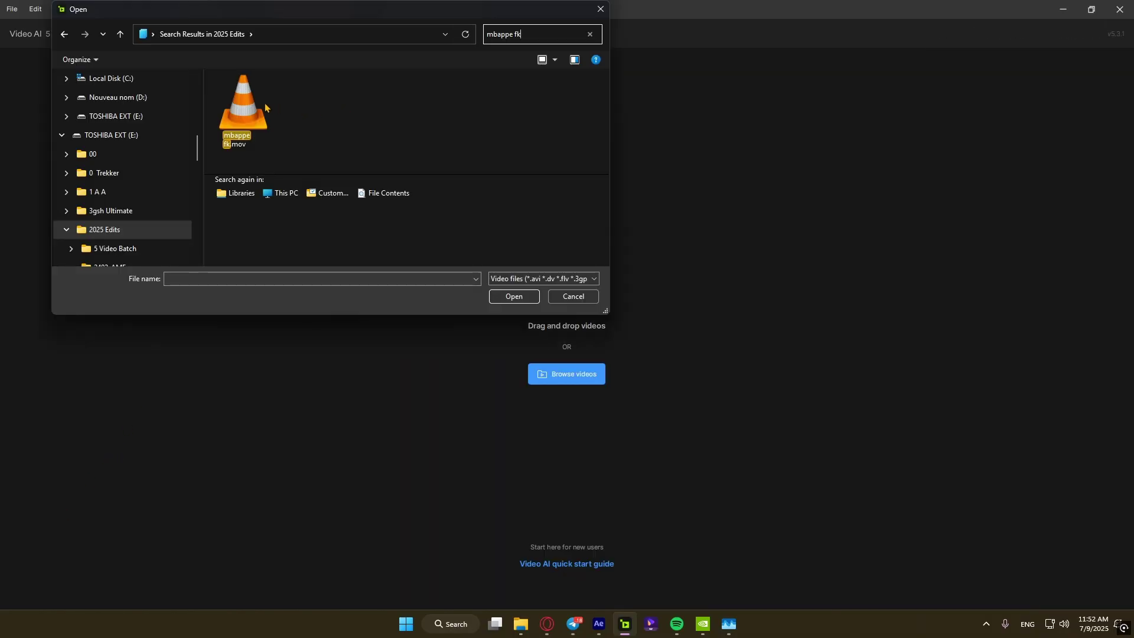
Step: Open mbappe fk.mov in Topaz Video AI and enable Enhancement with Recover detail set to 45
double_click(251, 105)
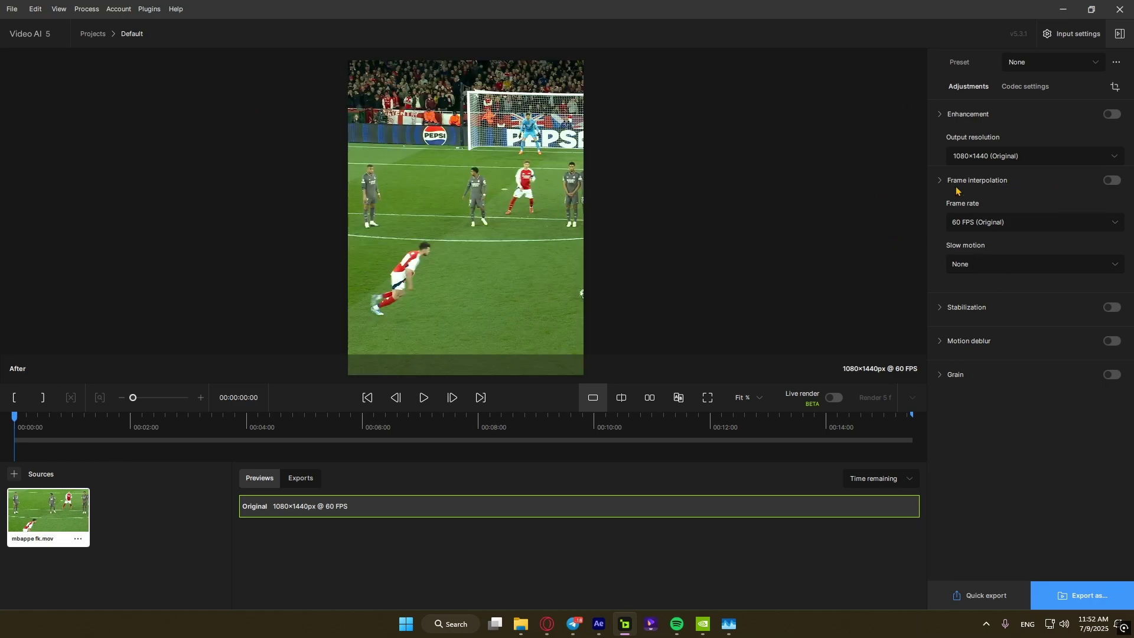
left_click(1110, 116)
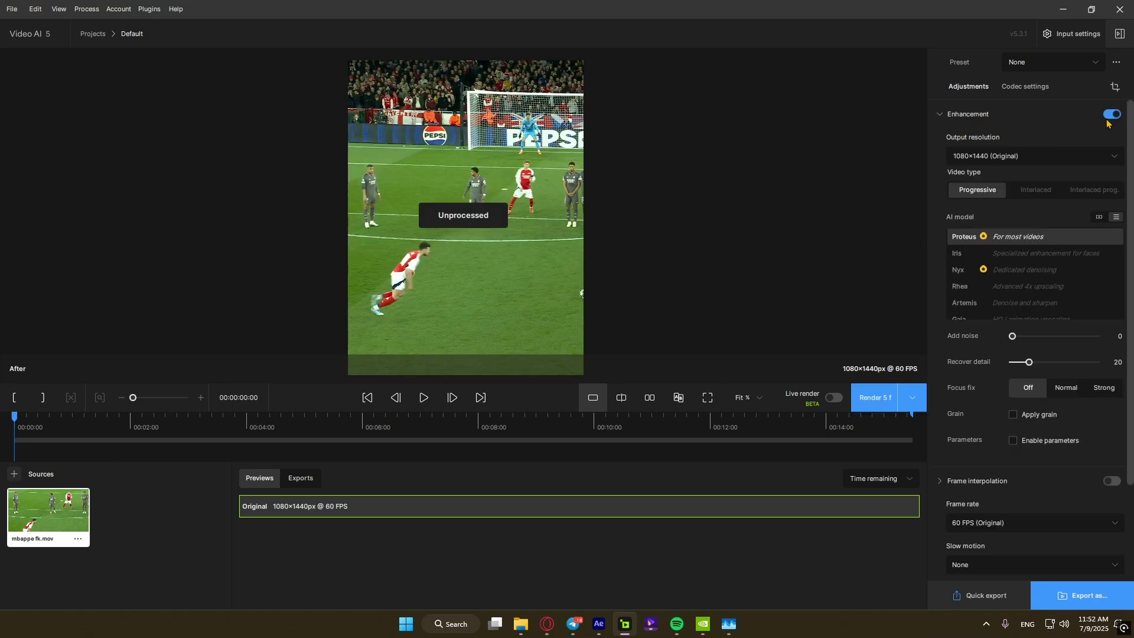
left_click(1117, 362)
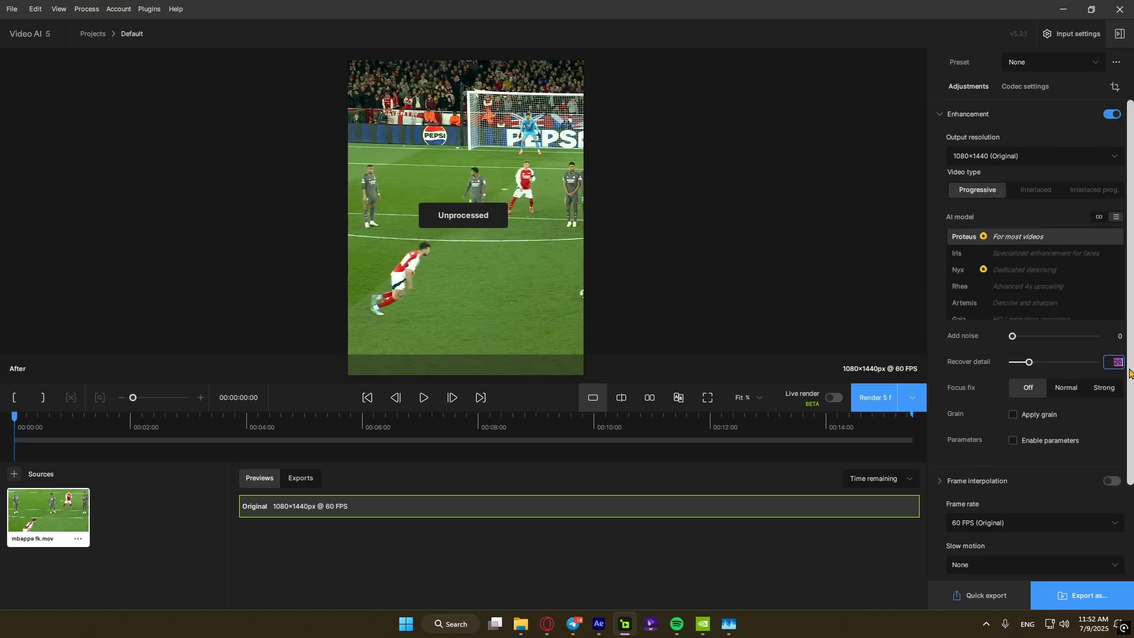
left_click(1106, 418)
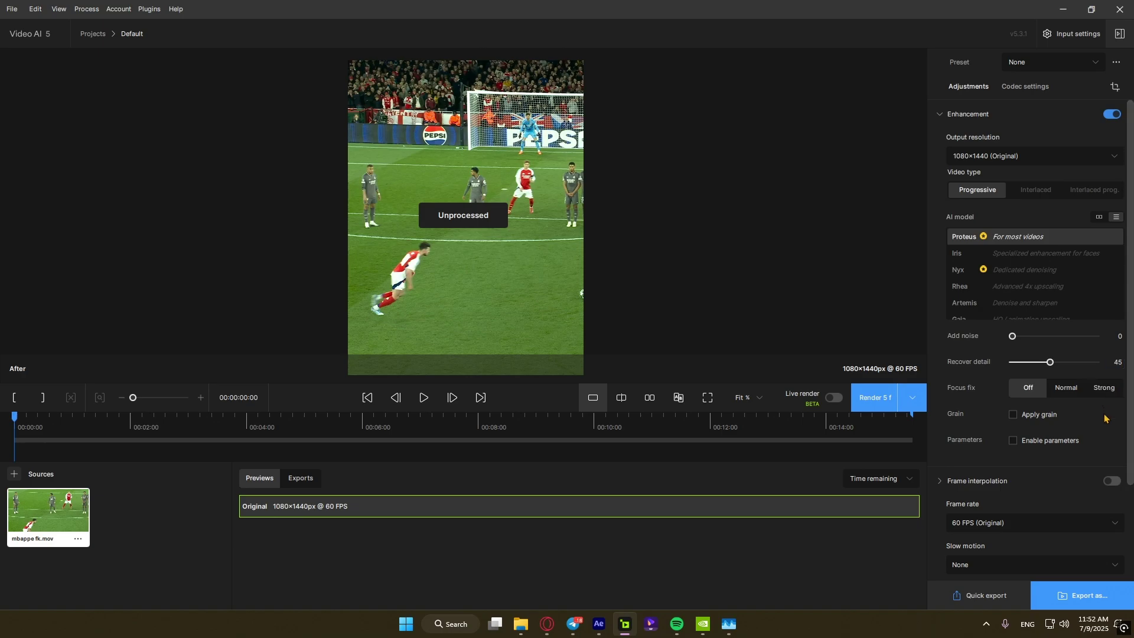
Step: Enable manual enhancement parameters: Fix compression 100, Improve detail 100, Sharpen 10, Reduce noise 40, Dehalo 25, Anti-alias/deblur 15
left_click(1012, 440)
left_click(1094, 465)
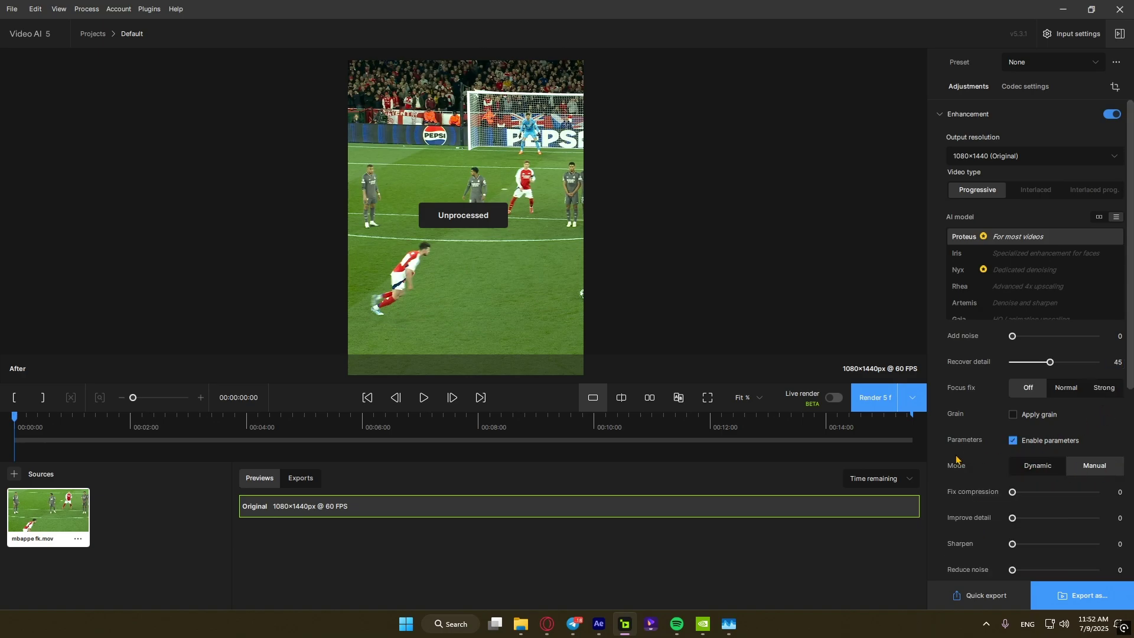
scroll(966, 450, "down", 2)
scroll(967, 450, "down", 1)
left_click_drag(1012, 388, 1096, 388)
left_click_drag(1011, 414, 1096, 414)
double_click(1113, 440)
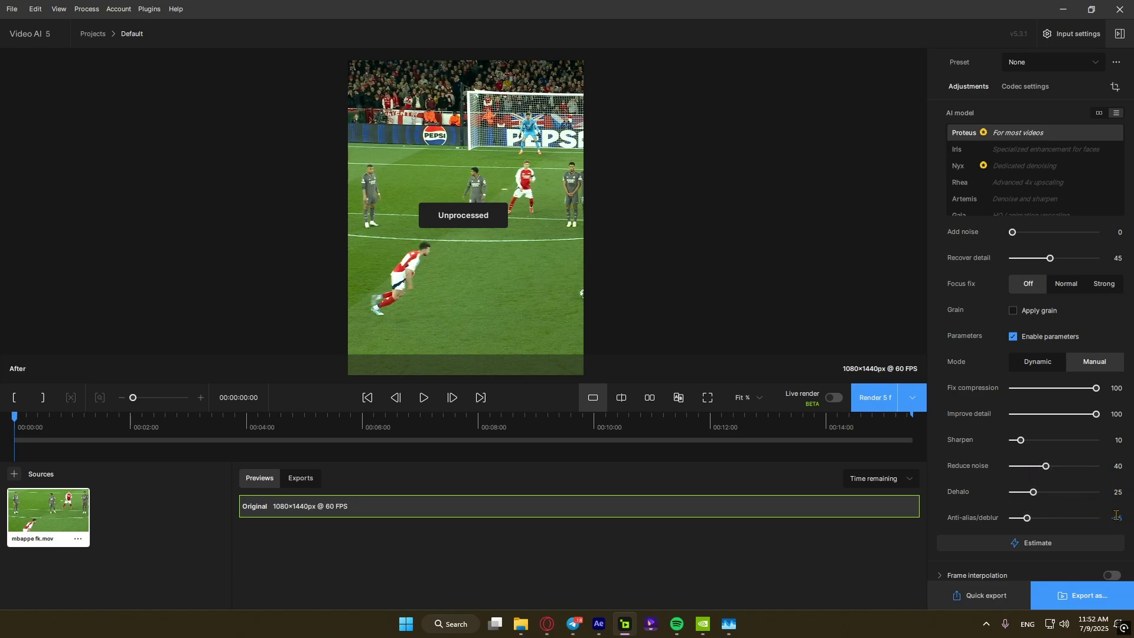
Step: Enable frame interpolation with a 120 FPS frame rate and the Apollo AI model
scroll(1116, 515, "down", 3)
left_click(1111, 481)
left_click(1016, 520)
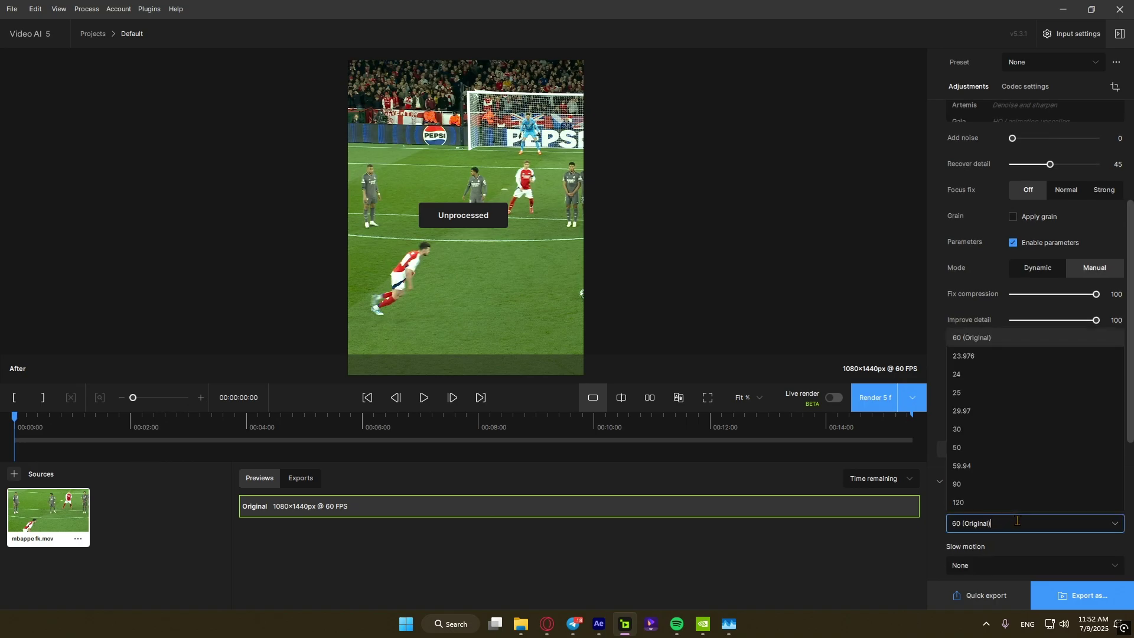
left_click(951, 502)
scroll(944, 503, "down", 4)
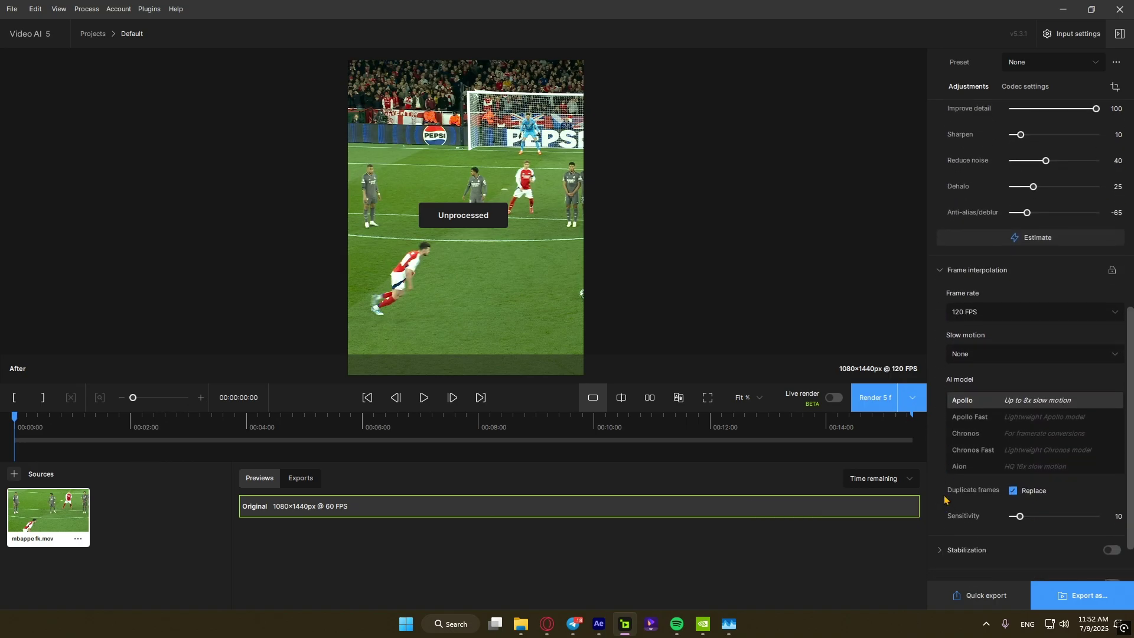
left_click(980, 436)
left_click(973, 406)
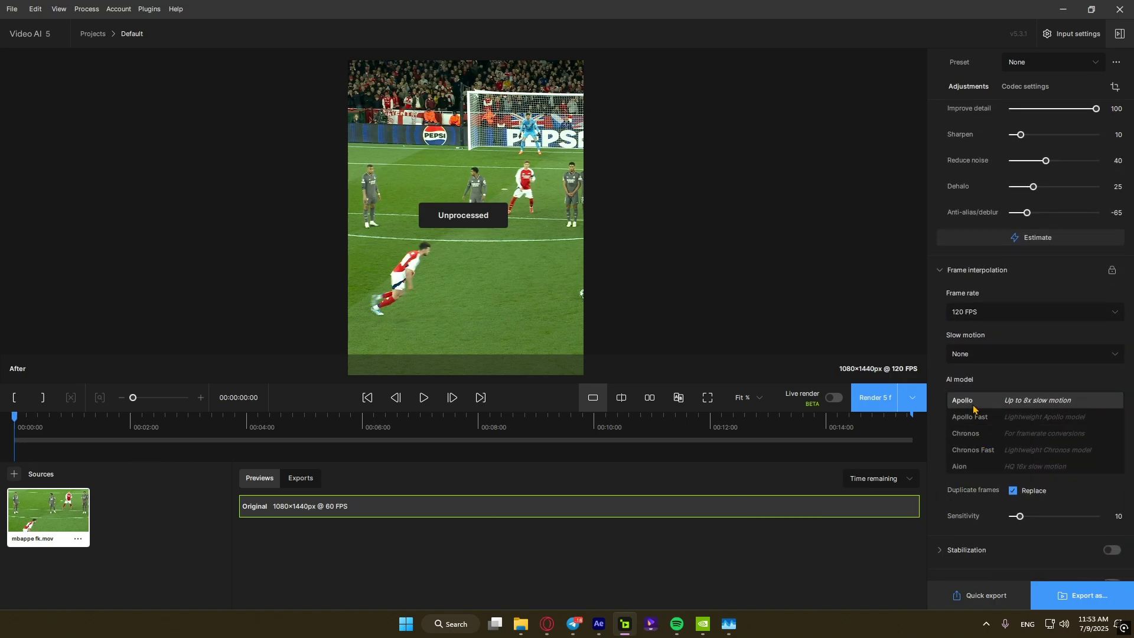
Step: Set the output codec to ProRes 422 HQ in a mov container and export the video as mbappe fk_apo8_prob4.mov
left_click(1020, 94)
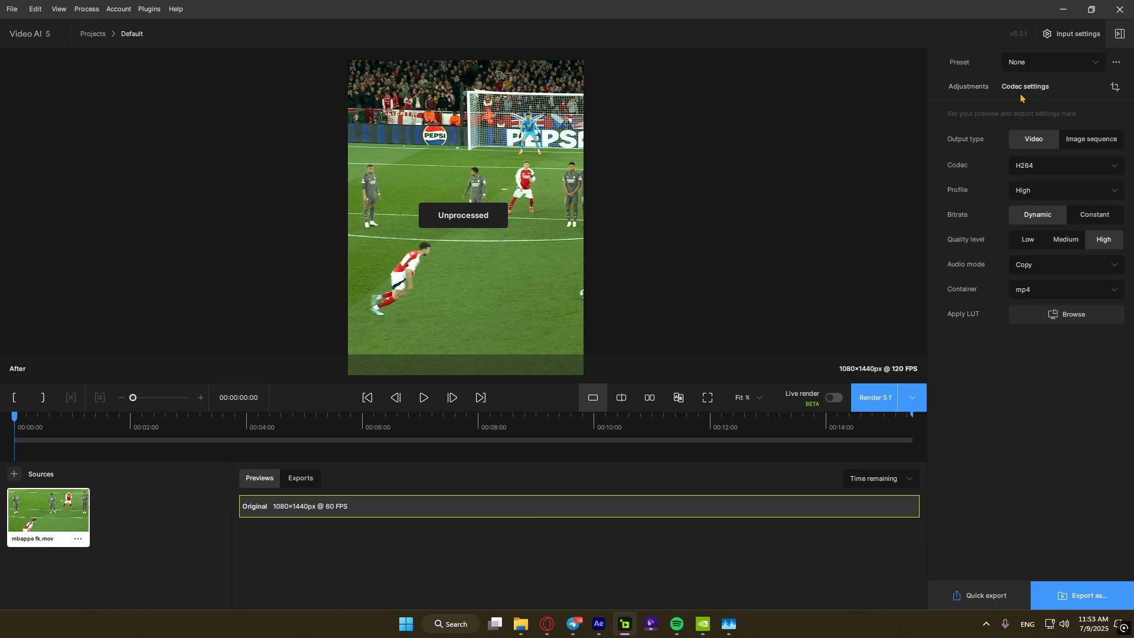
left_click(1049, 171)
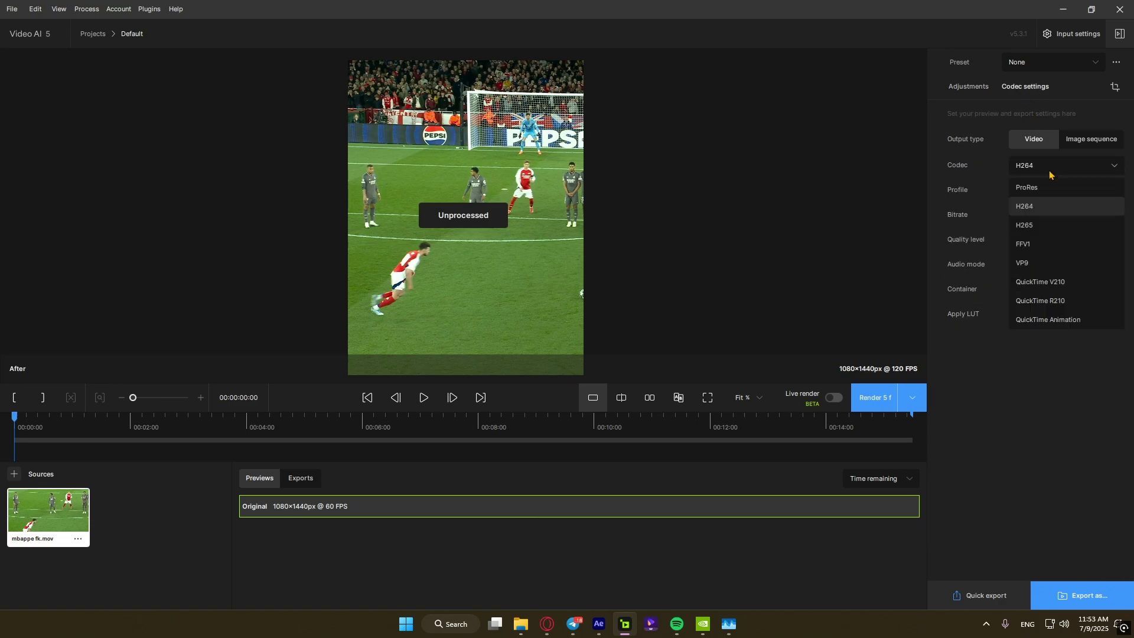
left_click(1048, 190)
left_click(1065, 192)
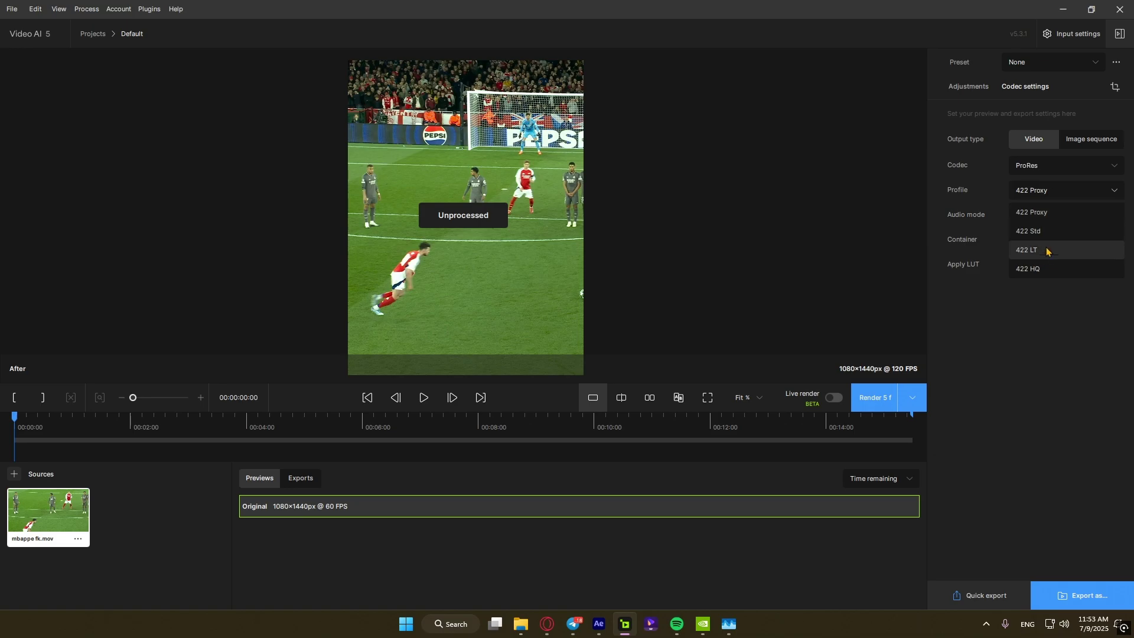
left_click(1035, 272)
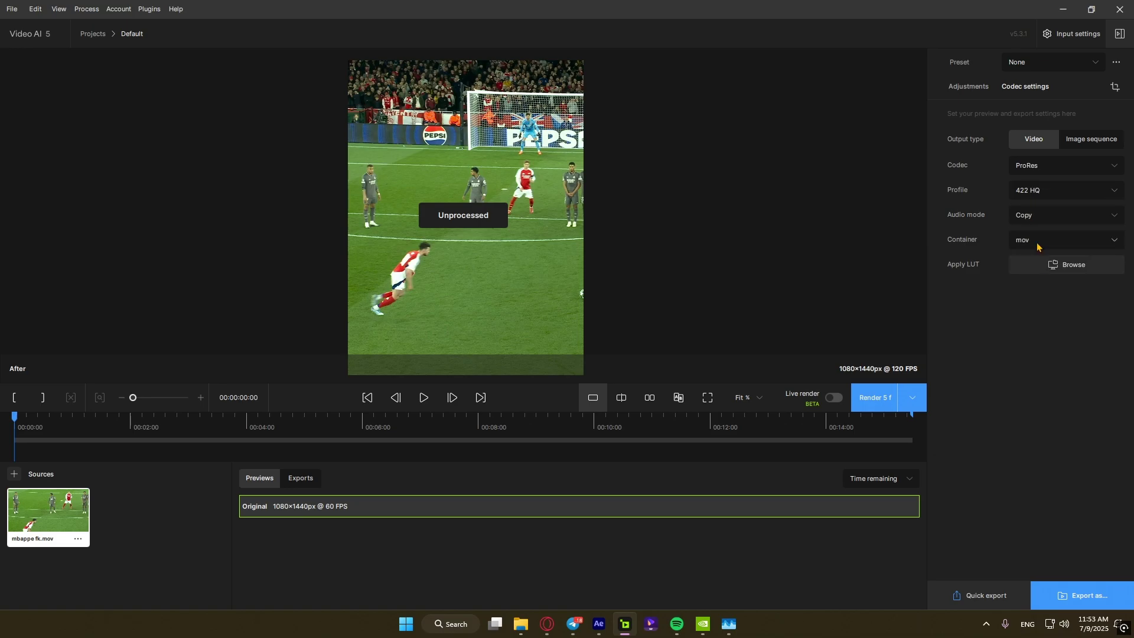
left_click(1045, 218)
left_click(1044, 241)
left_click(1089, 595)
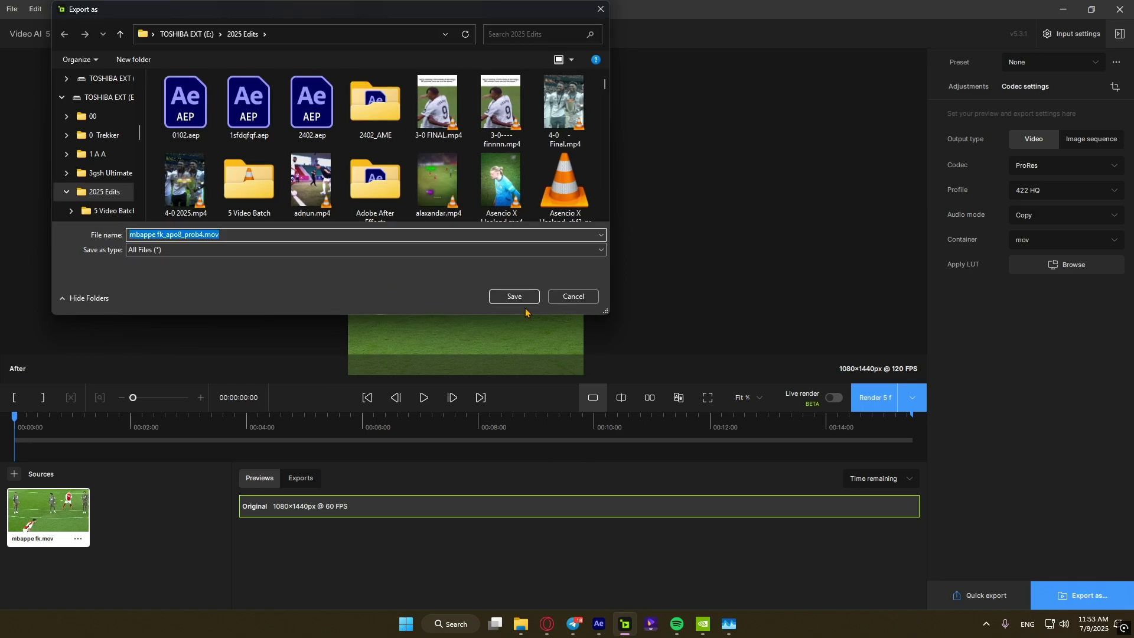
left_click(518, 301)
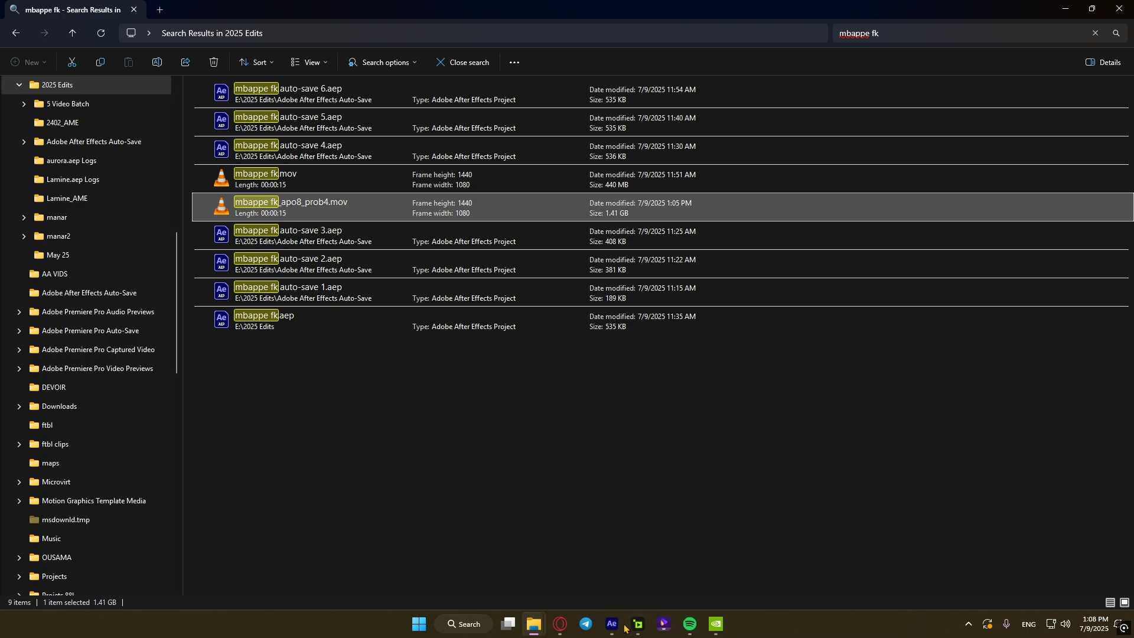
Step: Import mbappe fk_apo8_prob4.mov into After Effects, create a new composition from it, and save the project
left_click_drag(627, 624, 171, 354)
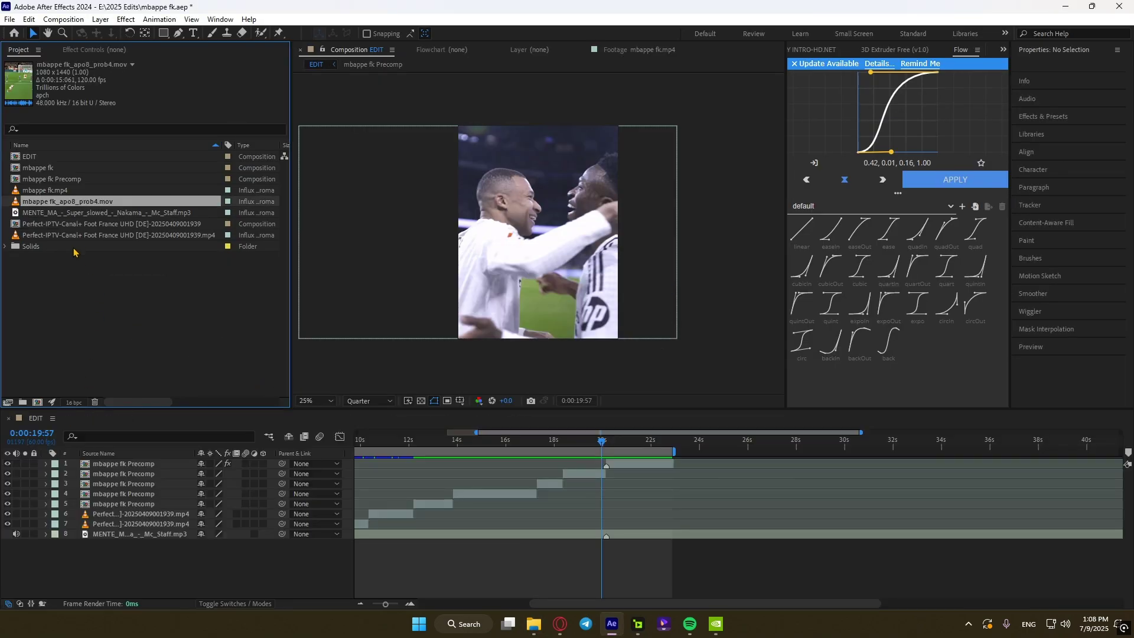
right_click(119, 203)
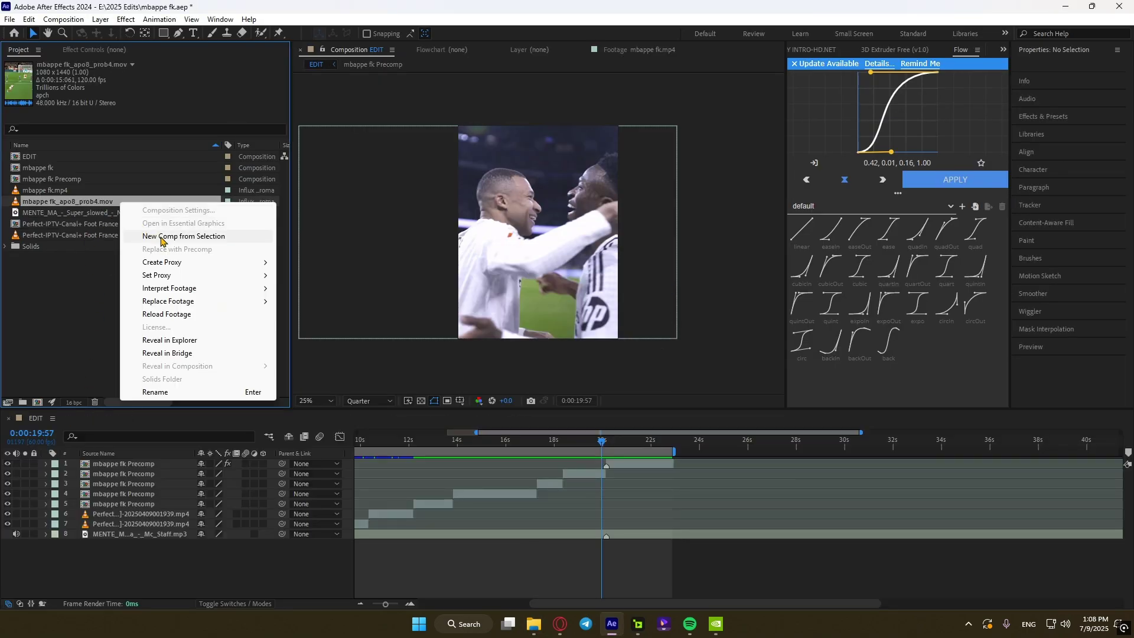
left_click(161, 237)
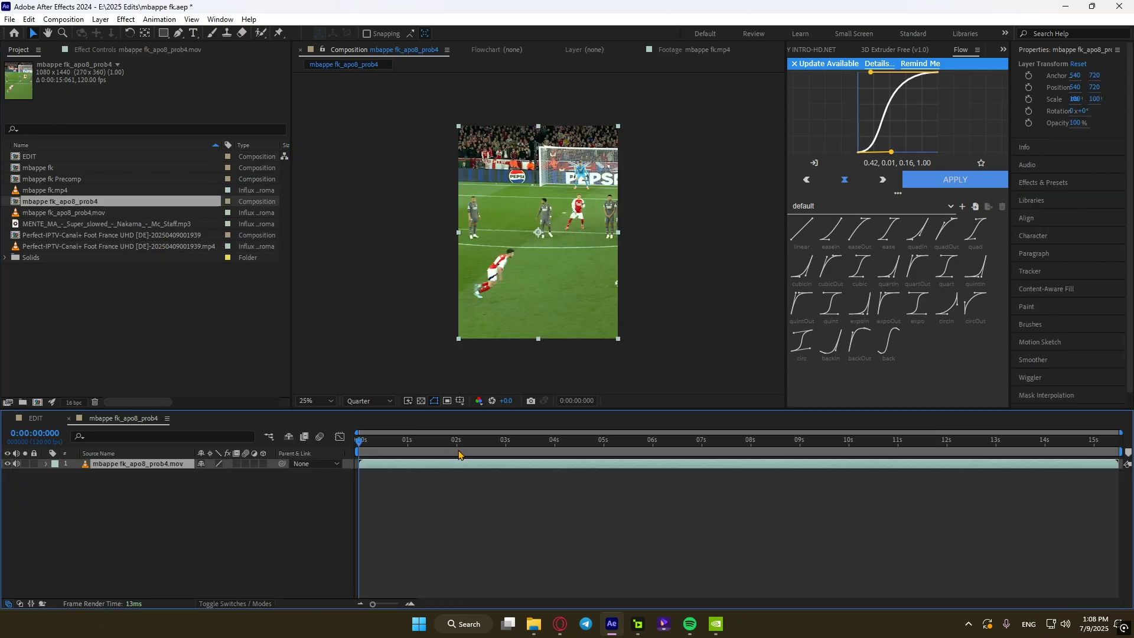
key("ctrl+s")
left_click(495, 495)
Step: Split the mbappe fk_apo8_prob4.mov layer at 0:00:02:016
scroll(486, 284, "up", 2)
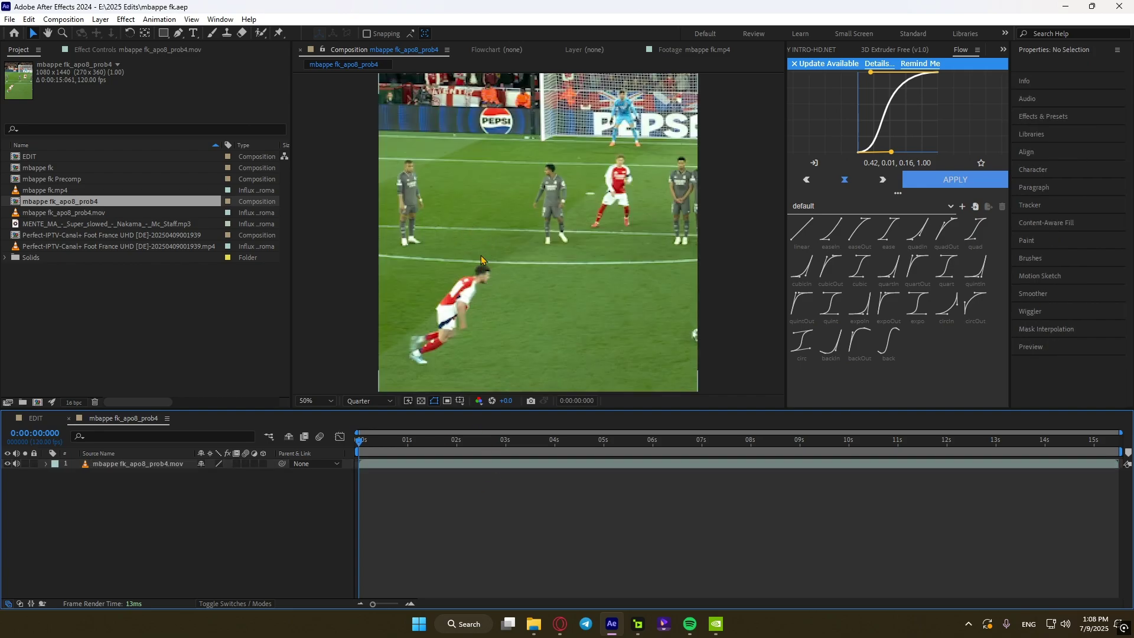
left_click_drag(401, 446, 464, 449)
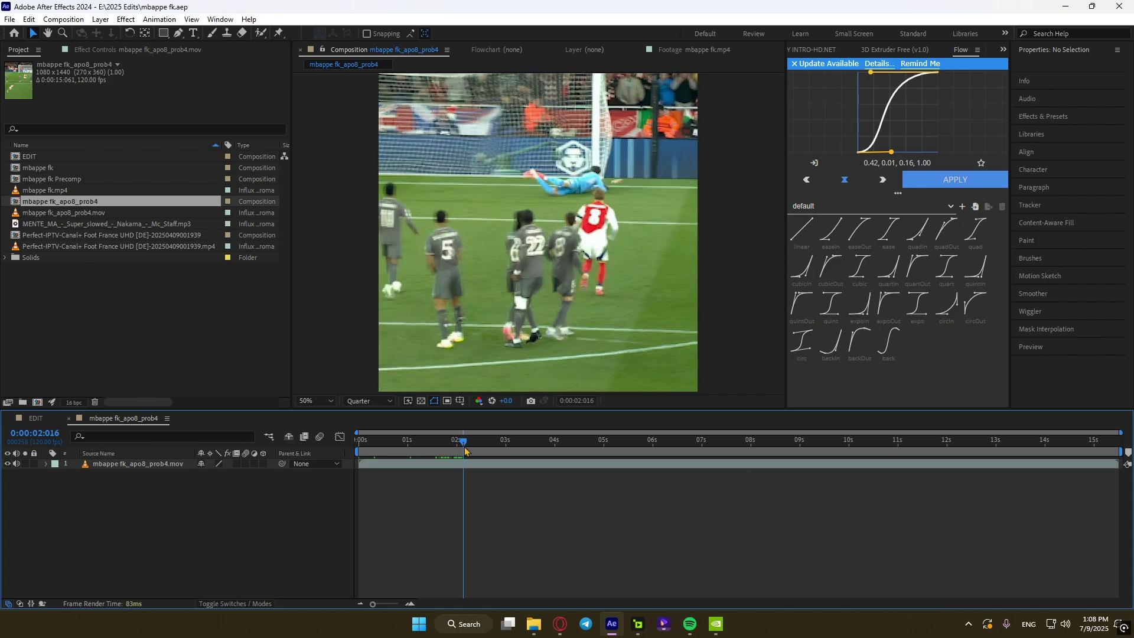
left_click(466, 463)
key("ctrl+shift+d")
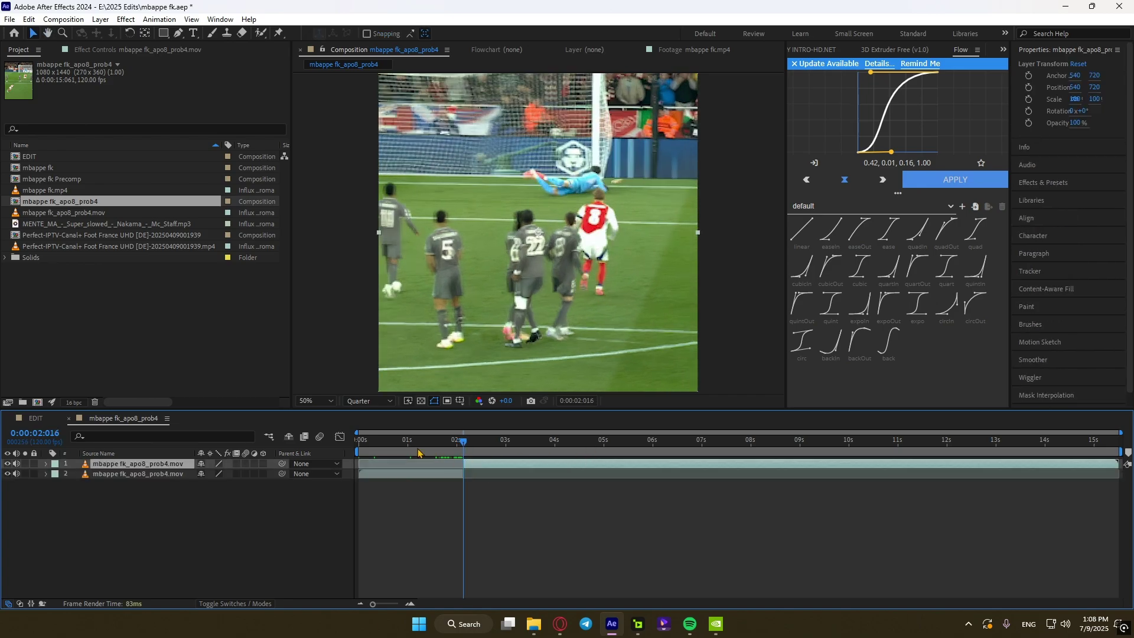
Step: At the composition's first frame, draw a blue-gradient star as a separate shape layer above the running player's head
left_click(392, 443)
left_click_drag(394, 462, 354, 469)
key("equal")
key("equal")
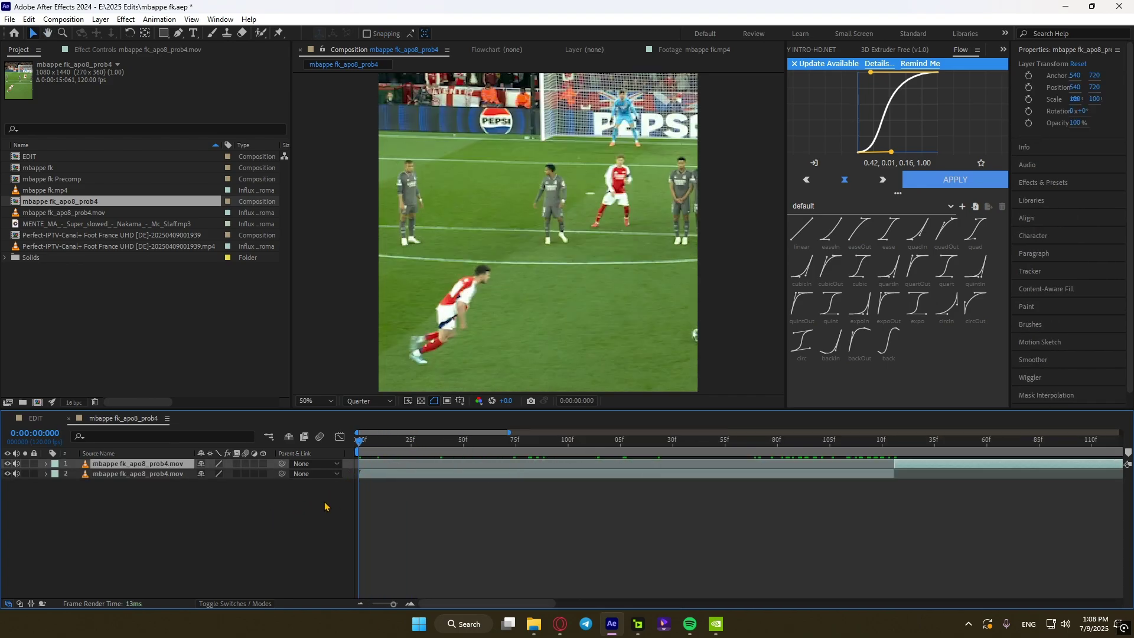
left_click(420, 447)
key("Home")
left_click_drag(163, 33, 211, 90)
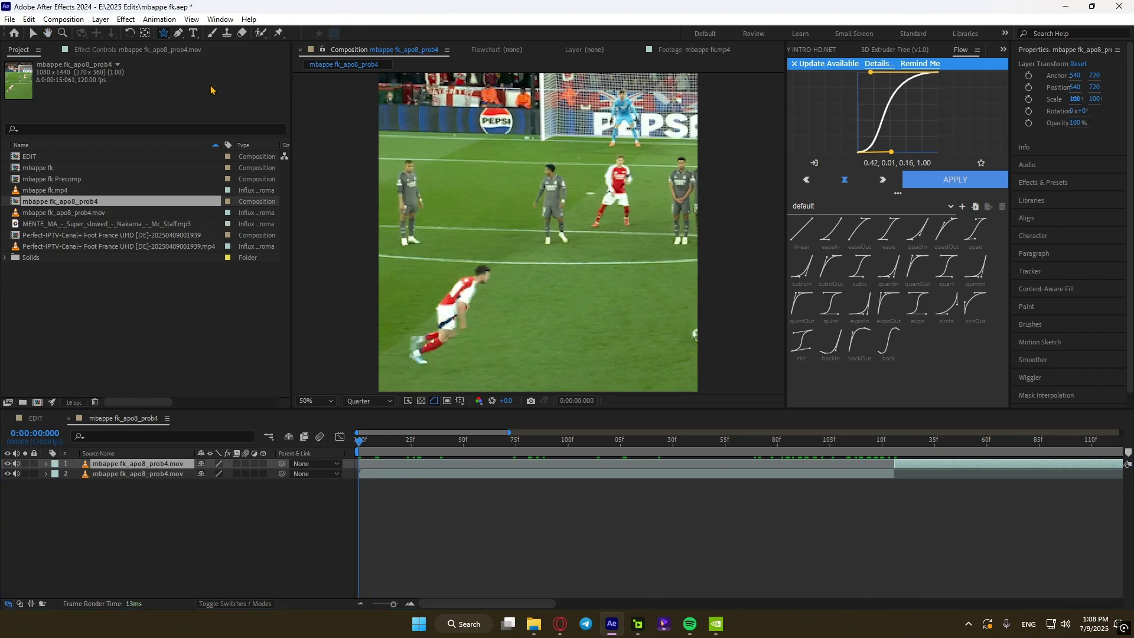
left_click_drag(483, 211, 505, 229)
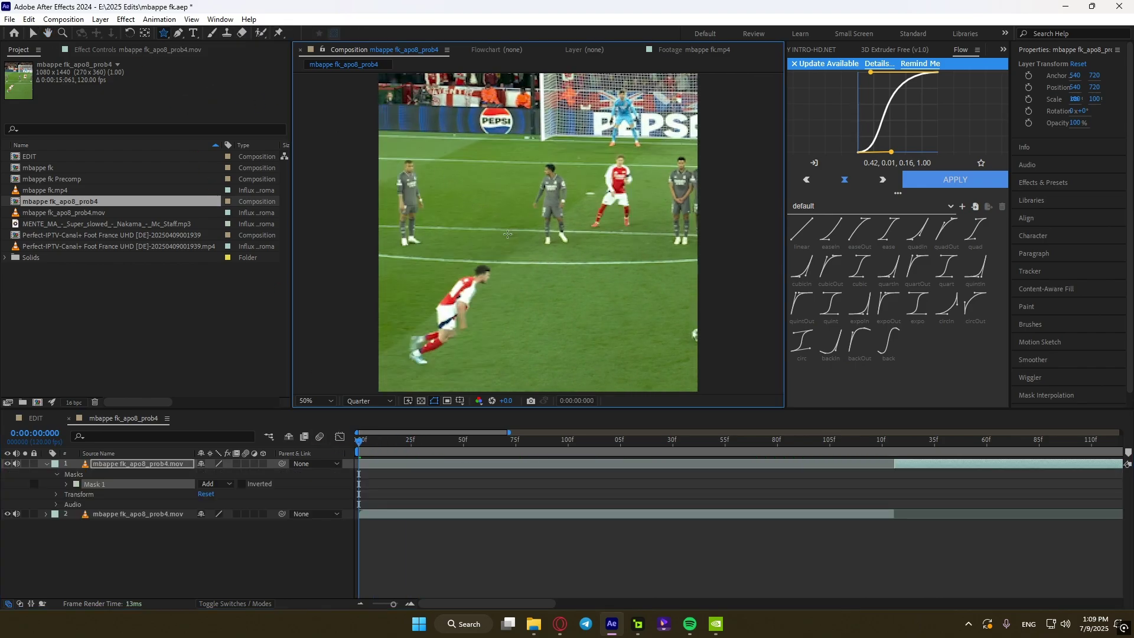
key("ctrl+z")
left_click(532, 502)
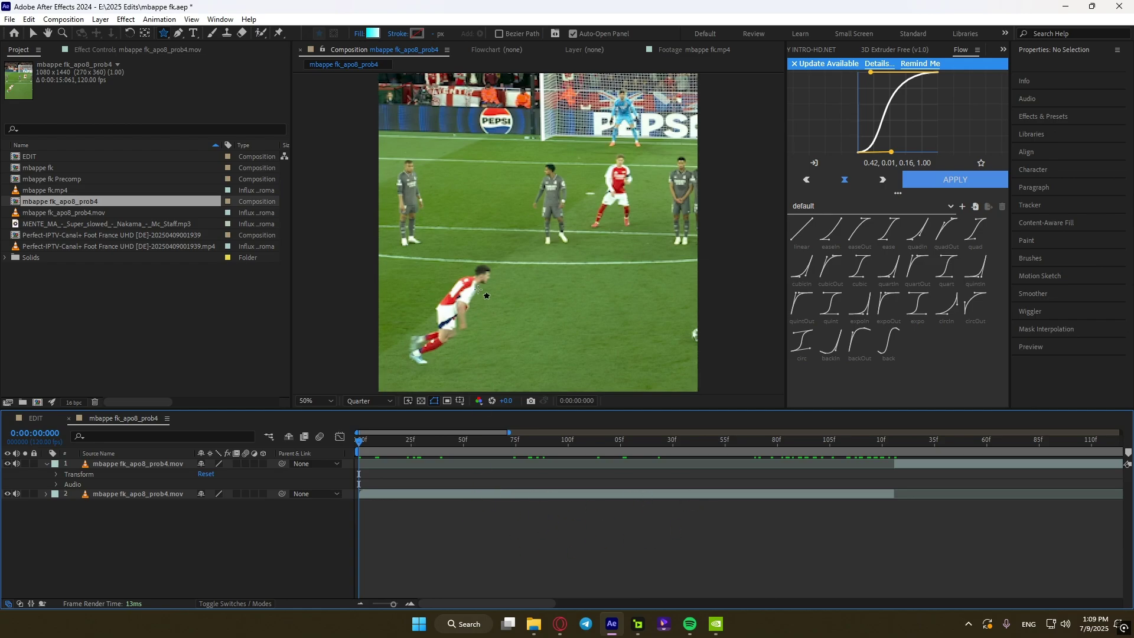
left_click_drag(474, 235, 496, 260)
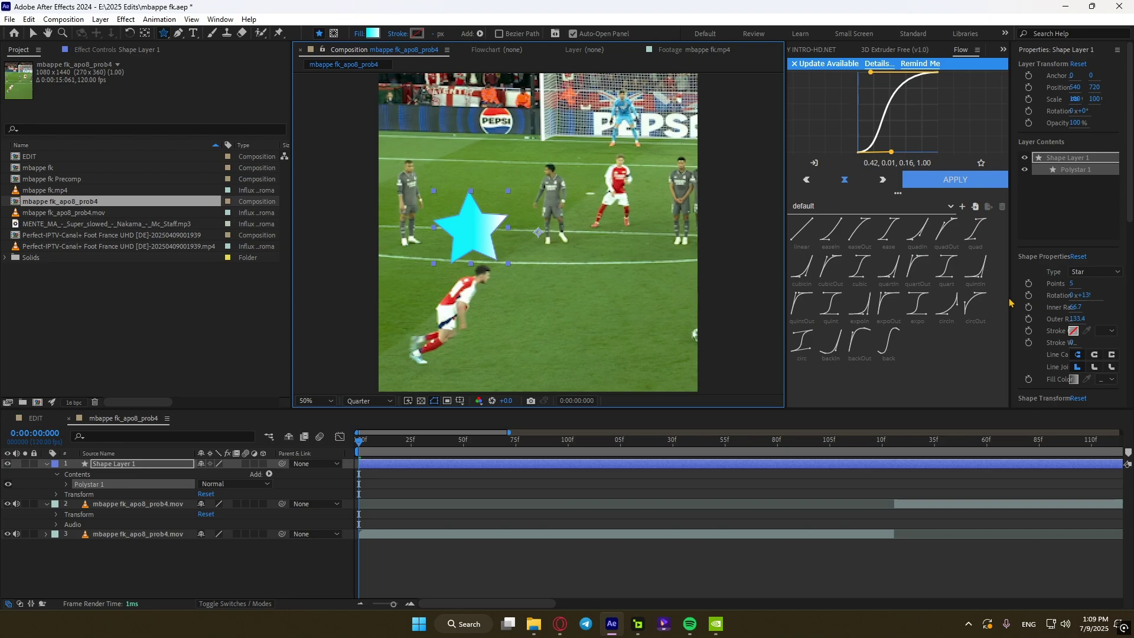
Step: Set the star's points to 3 to make it a triangle, and turn on the grid overlay in the preview
left_click_drag(1009, 305, 976, 305)
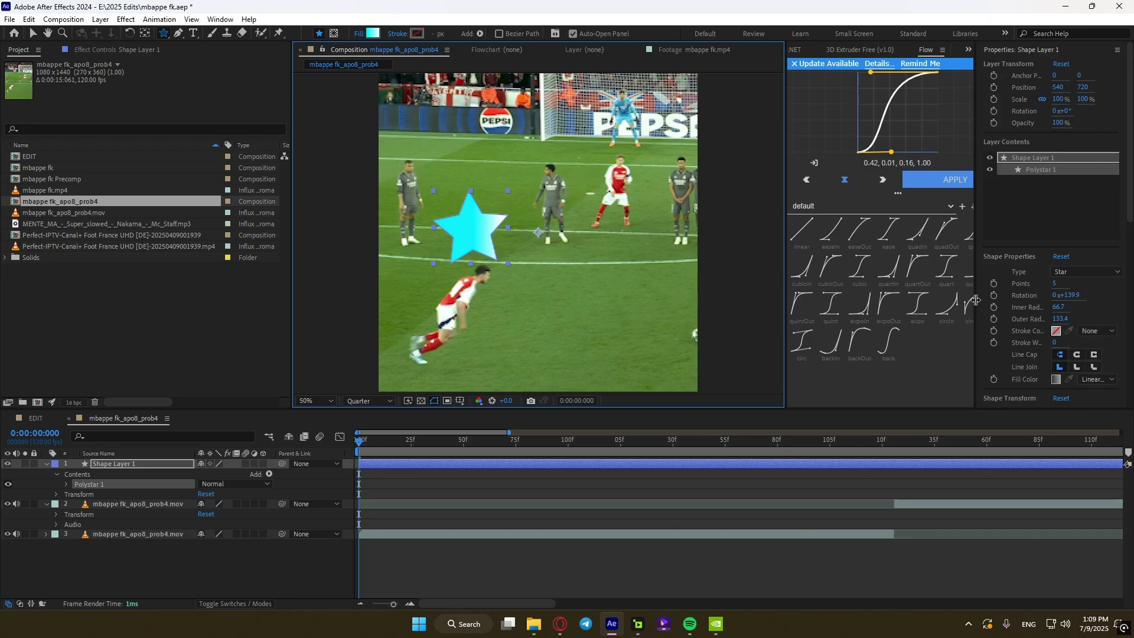
left_click_drag(1055, 285, 989, 285)
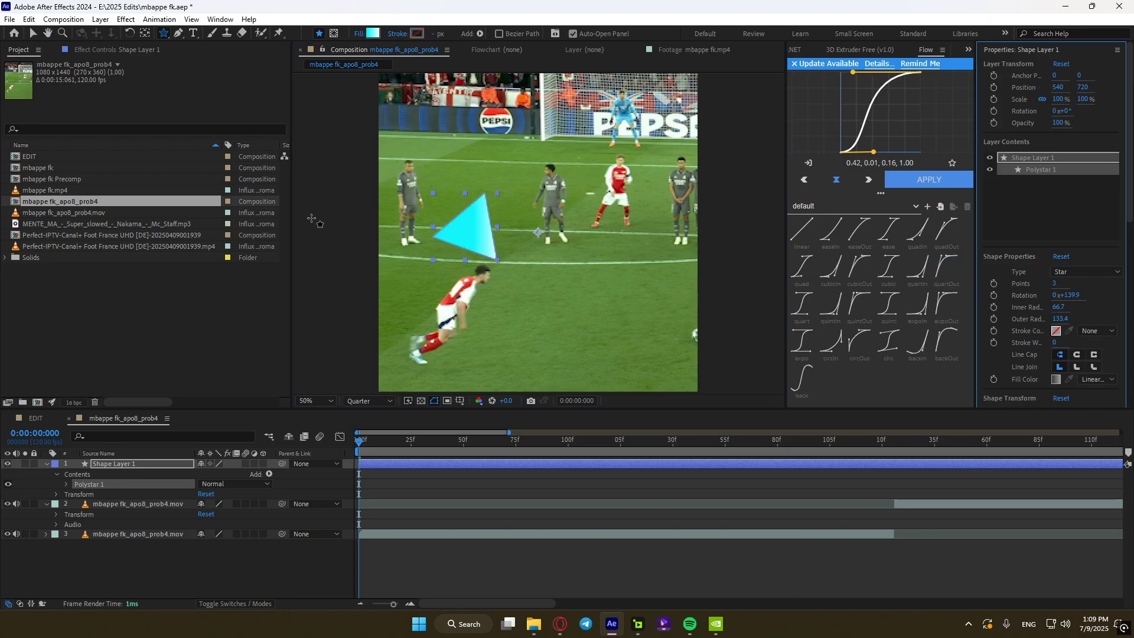
scroll(435, 308, "up", 2)
scroll(657, 299, "up", 2)
left_click(459, 401)
left_click(501, 444)
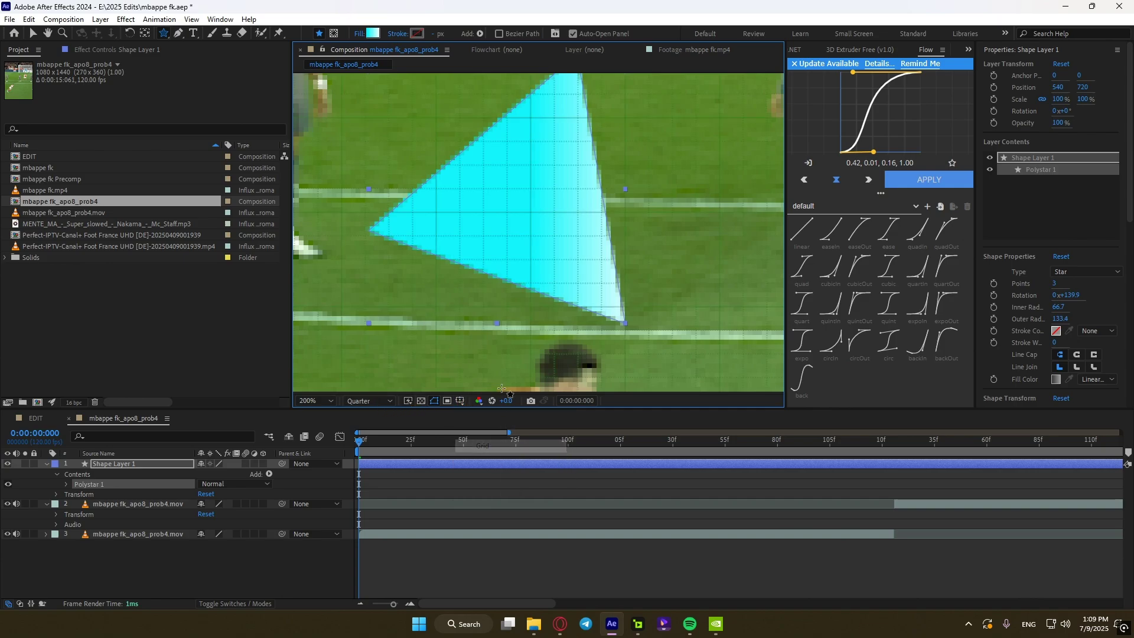
Step: Rotate the triangle's shape layer to -21° and center its anchor point in the layer content
left_click(148, 465)
key("r")
left_click_drag(212, 473, 202, 474)
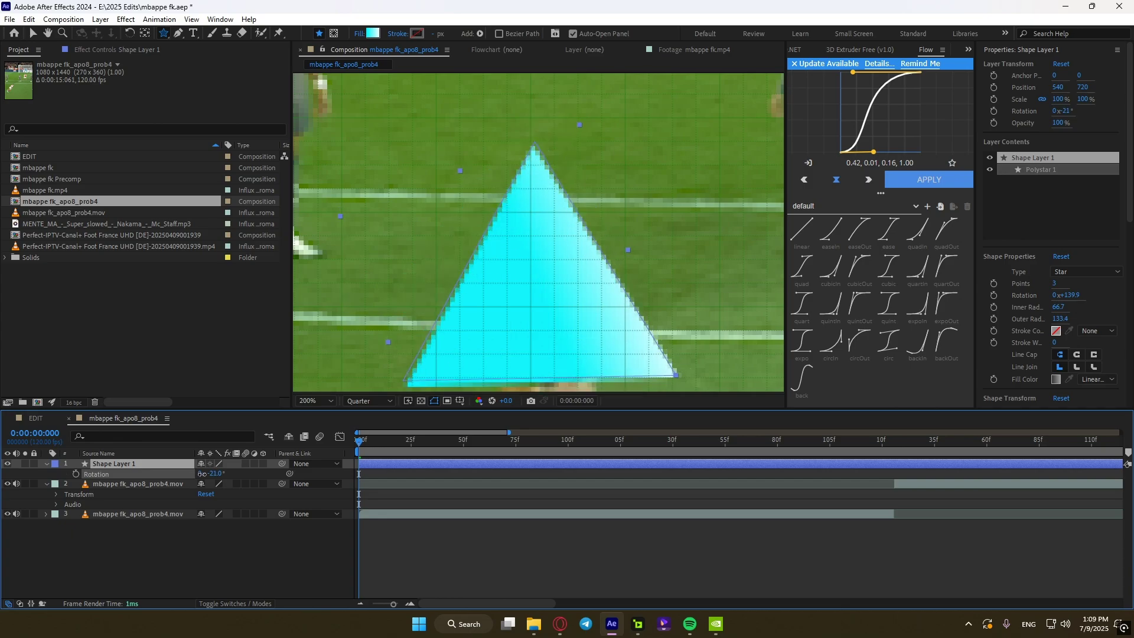
scroll(408, 239, "down", 2)
right_click(422, 465)
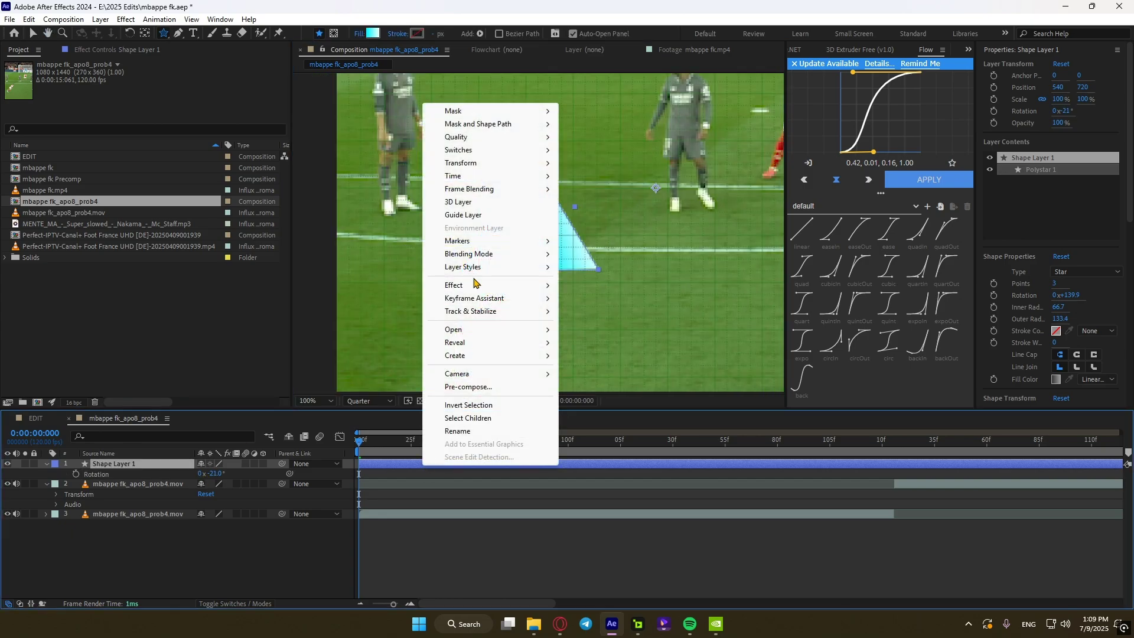
mouse_move(466, 163)
left_click(631, 304)
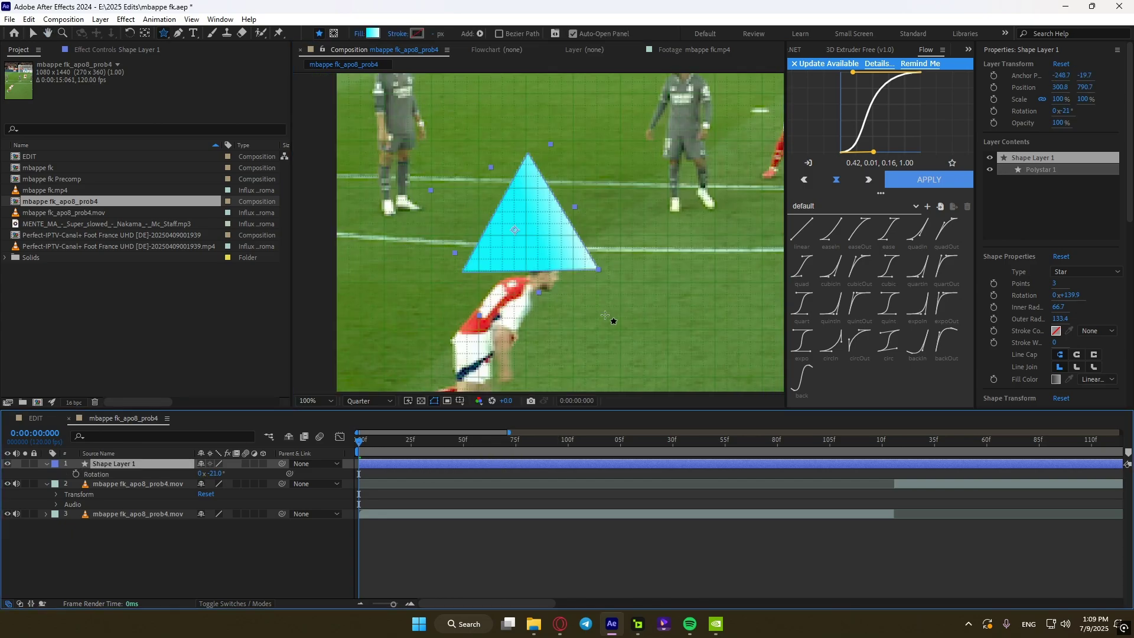
Step: Rotate the triangle's shape layer to 160° so that it points down at the player
key("period")
left_click_drag(500, 333, 527, 313)
scroll(528, 313, "up", 1)
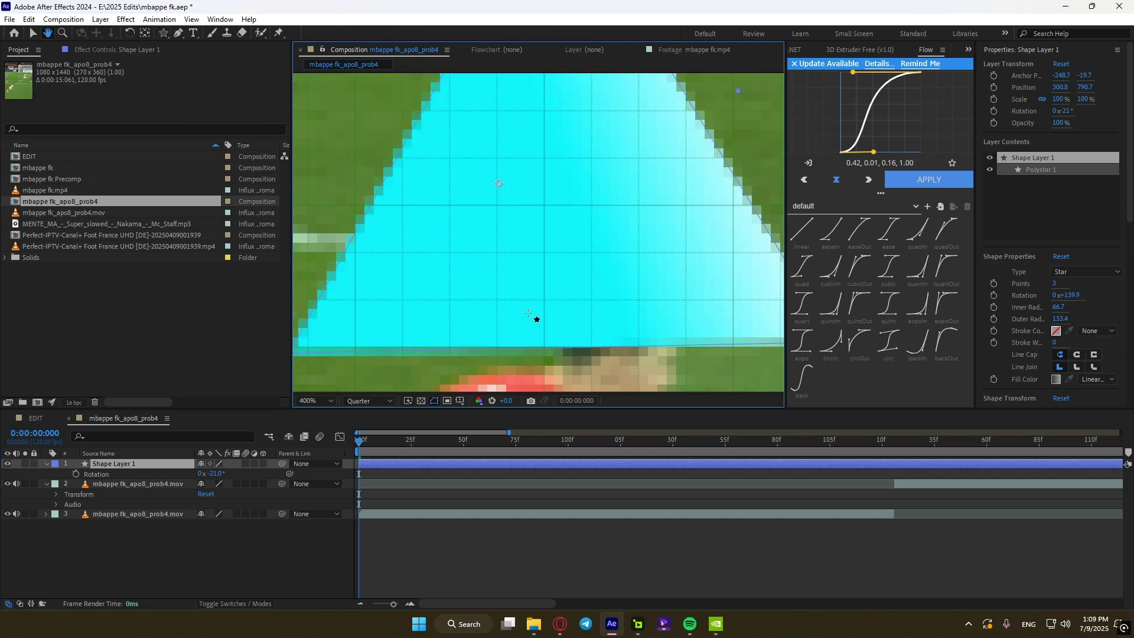
scroll(463, 314, "down", 1)
key("r")
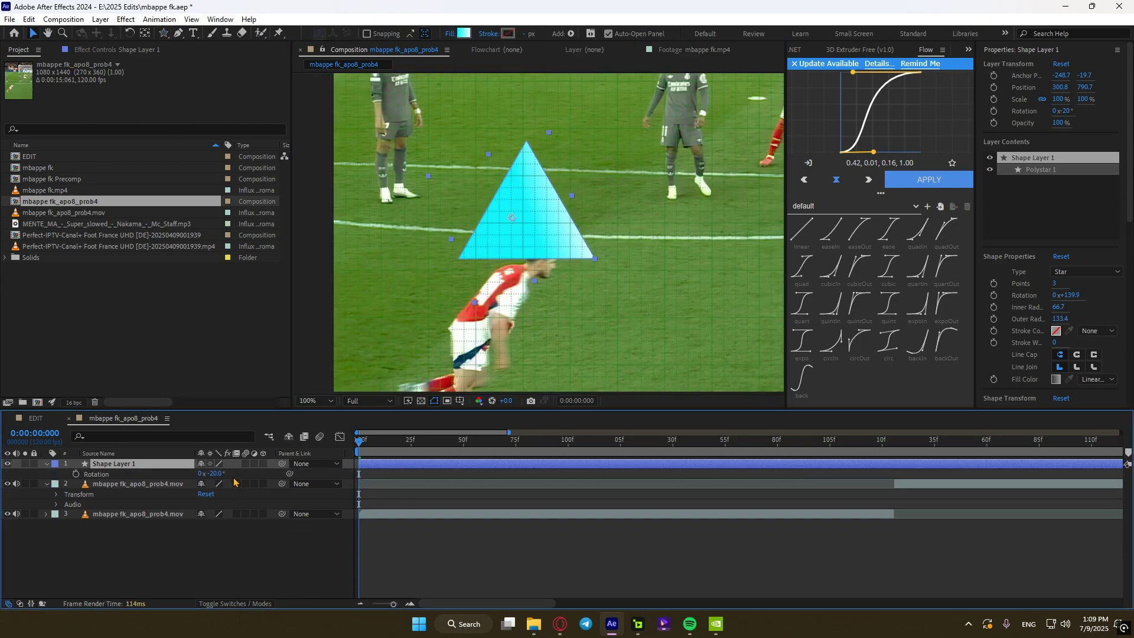
left_click_drag(235, 481, 323, 472)
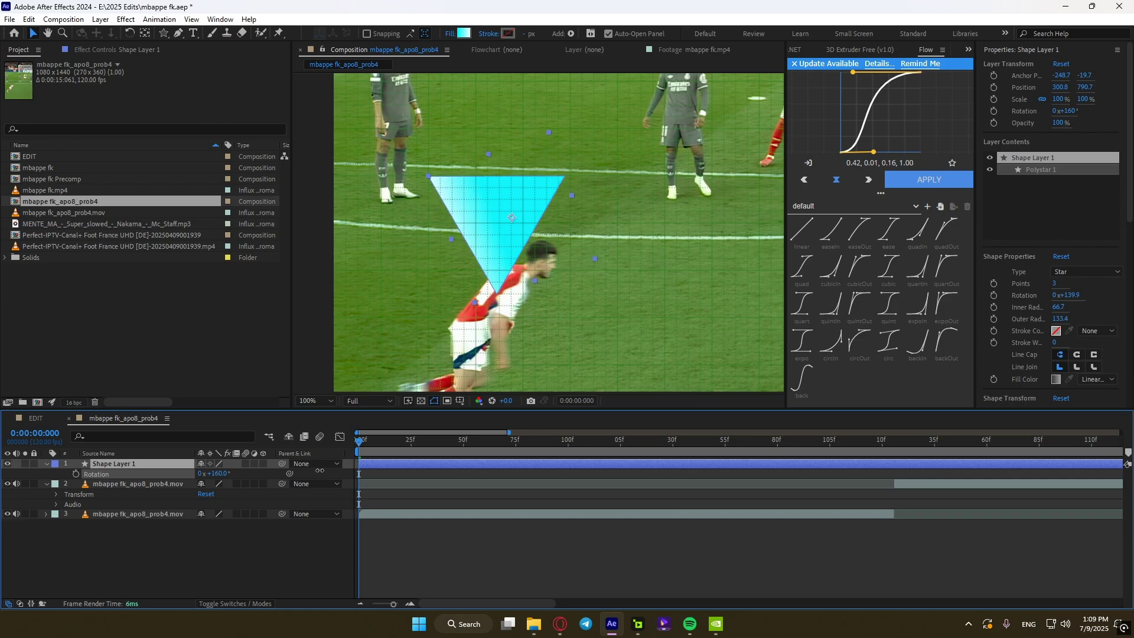
Step: Fine-tune the triangle's rotation to 160.5° to level its upper edge with the grid, and scale it to 49%
scroll(475, 301, "up", 4)
scroll(475, 301, "up", 1)
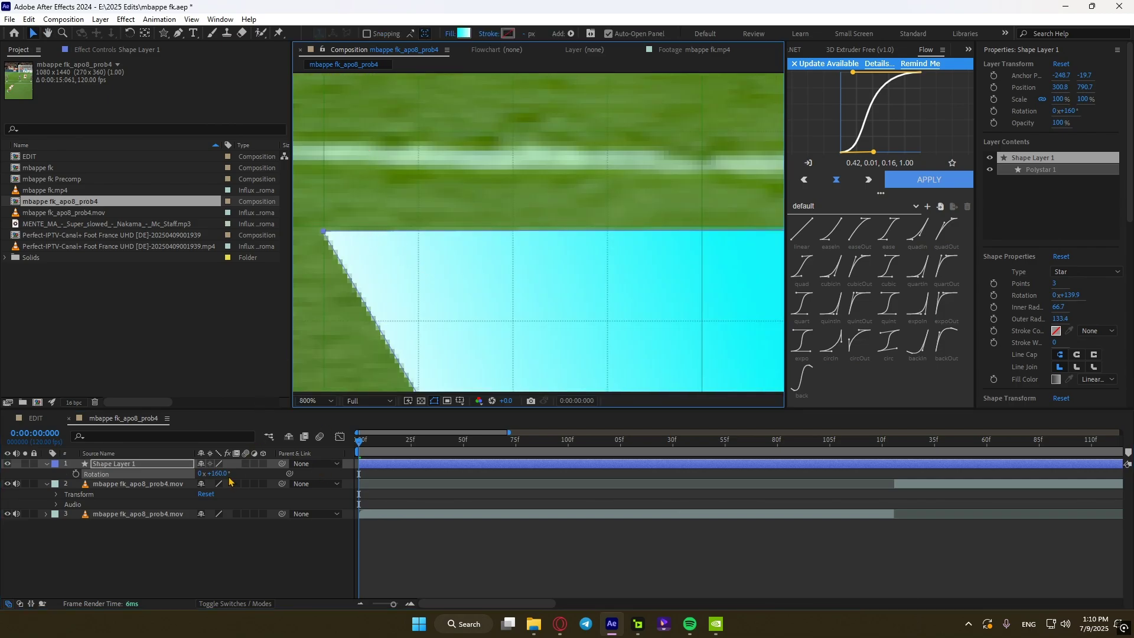
left_click_drag(230, 479, 228, 480)
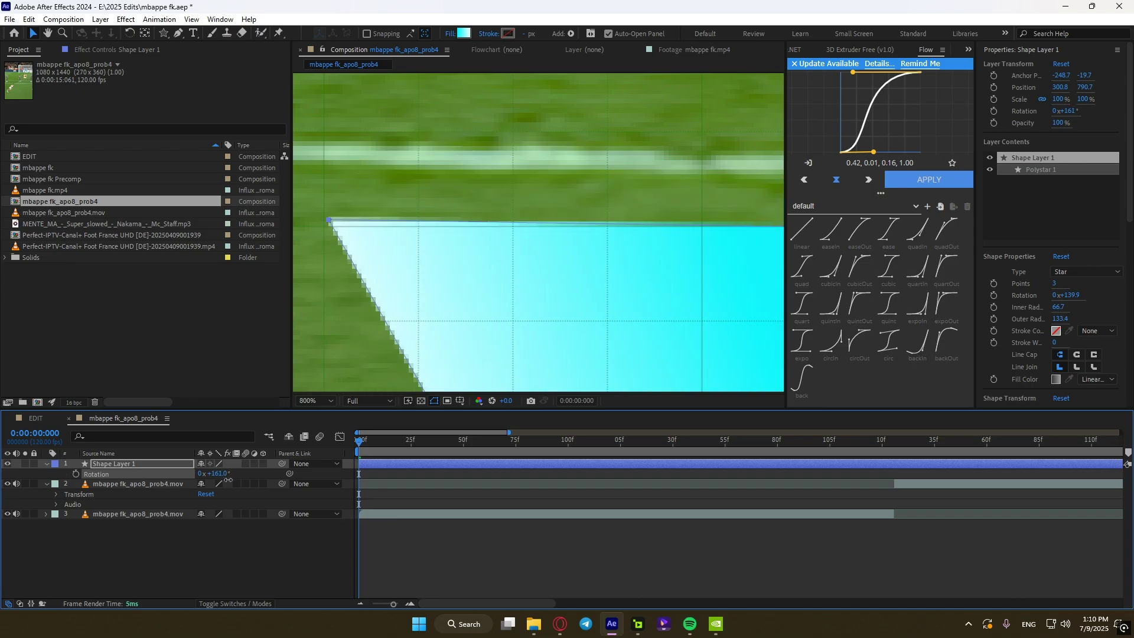
type("160")
key("Return")
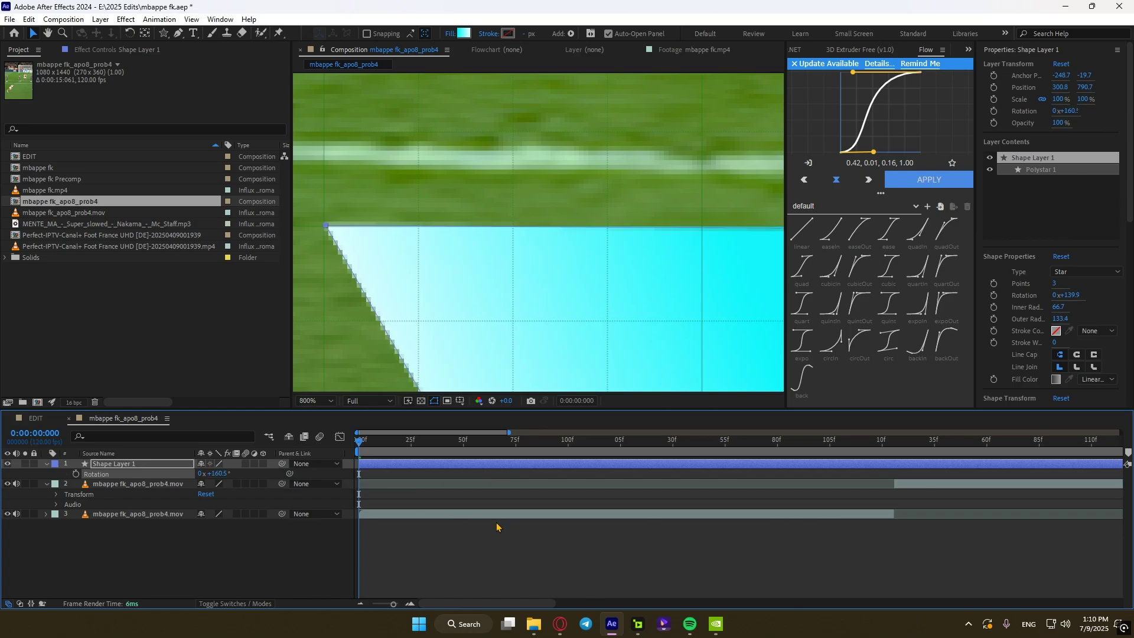
left_click(472, 546)
scroll(487, 307, "down", 2)
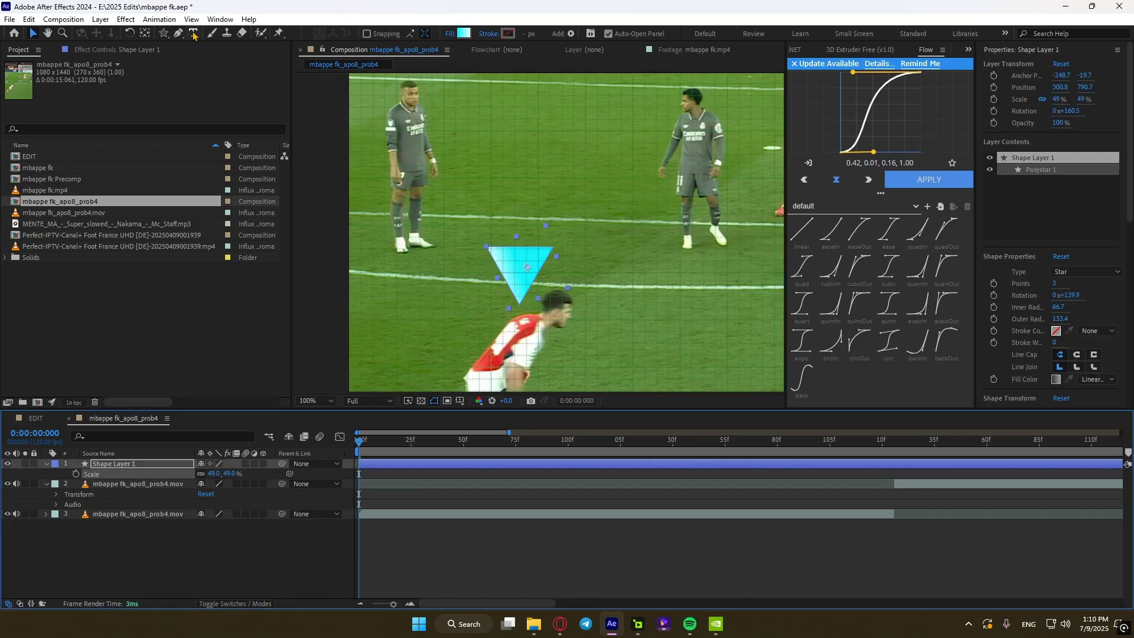
Step: Add a text layer reading "rice" above the triangle
key("ctrl+t")
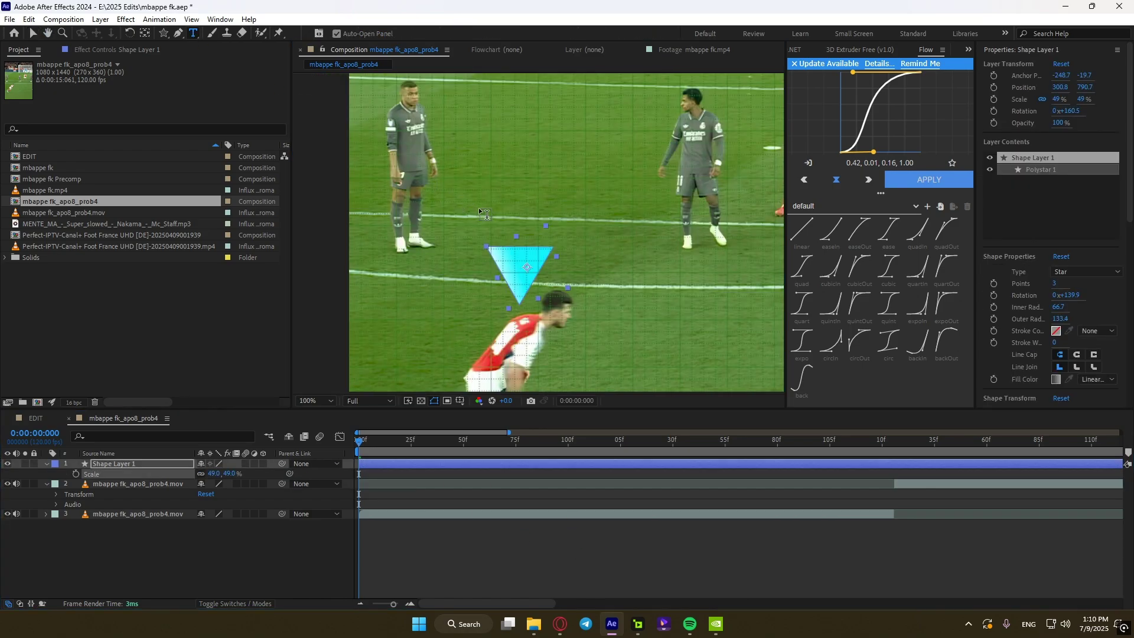
left_click(615, 270)
type("rice")
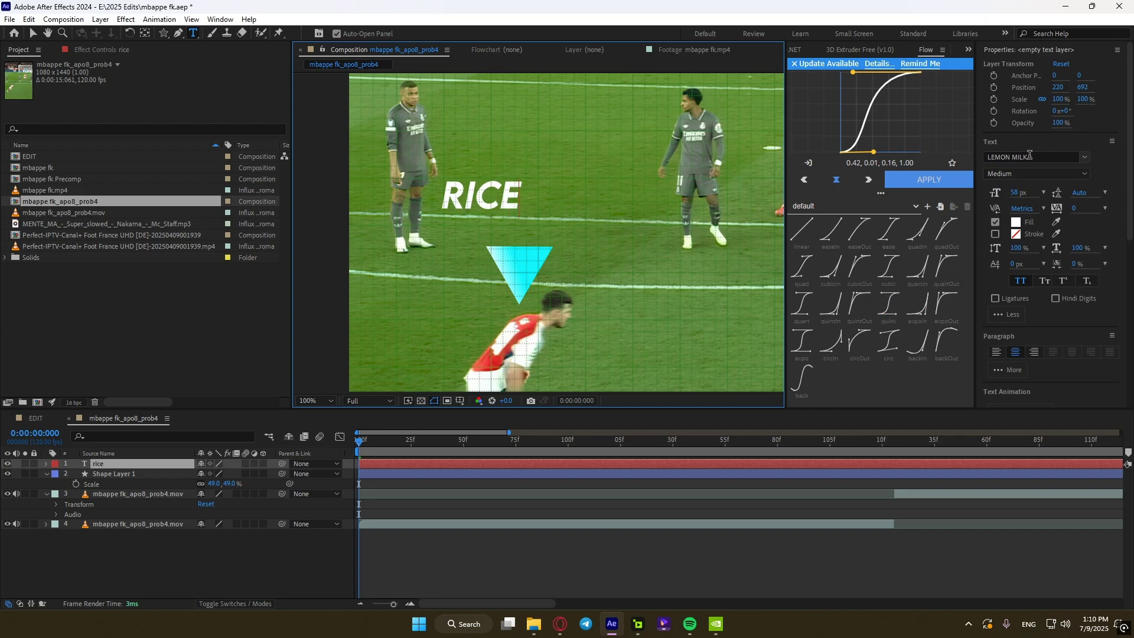
Step: Enlarge the "rice" text to 115 px and place it directly above the triangle
left_click(1027, 156)
key("Escape")
left_click(1009, 174)
left_click(983, 160)
double_click(499, 187)
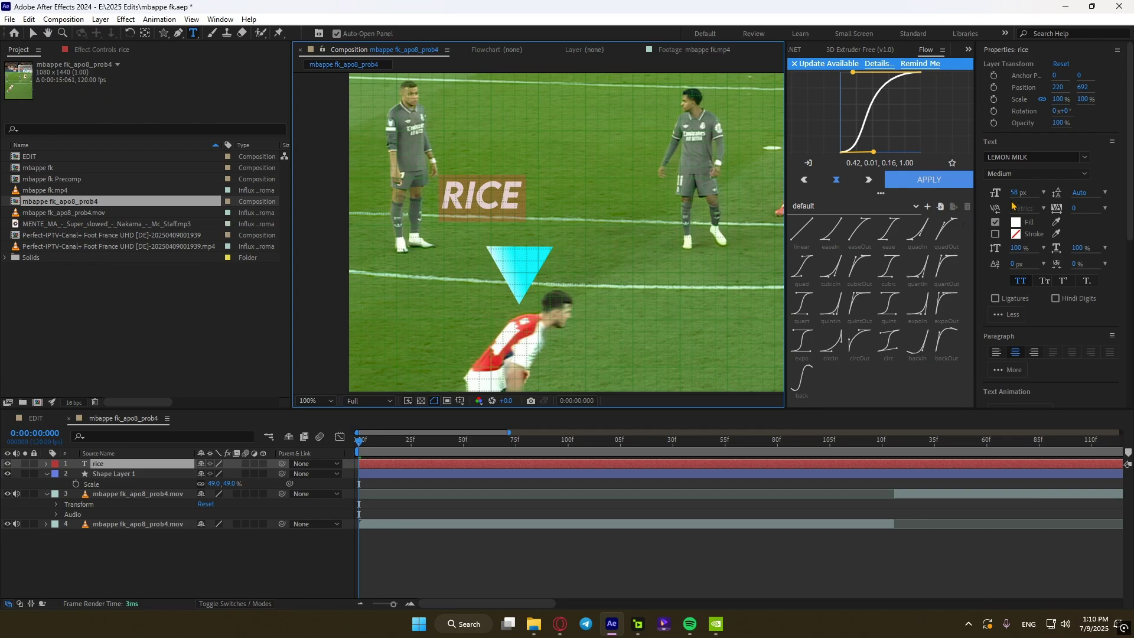
left_click_drag(1020, 193, 1055, 194)
left_click(34, 34)
left_click_drag(485, 187, 518, 215)
scroll(518, 214, "down", 3)
scroll(518, 214, "up", 3)
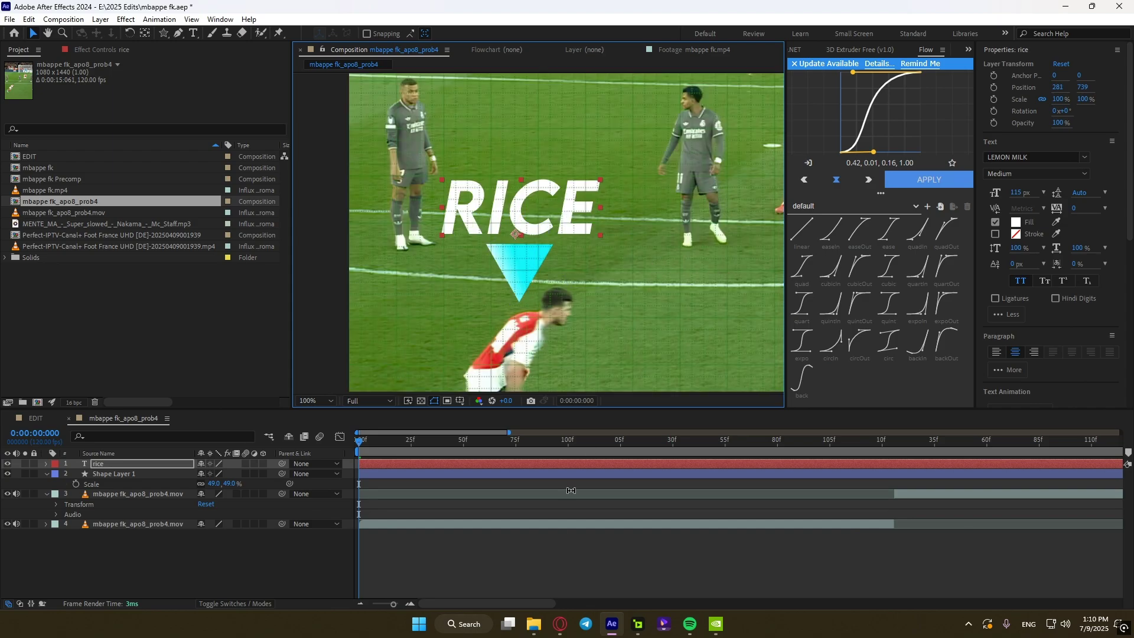
Step: Pre-compose the "rice" text and triangle layers together, and scale the pre-comp to 40%
left_click(509, 513)
left_click(431, 464)
left_click(444, 475, "shift")
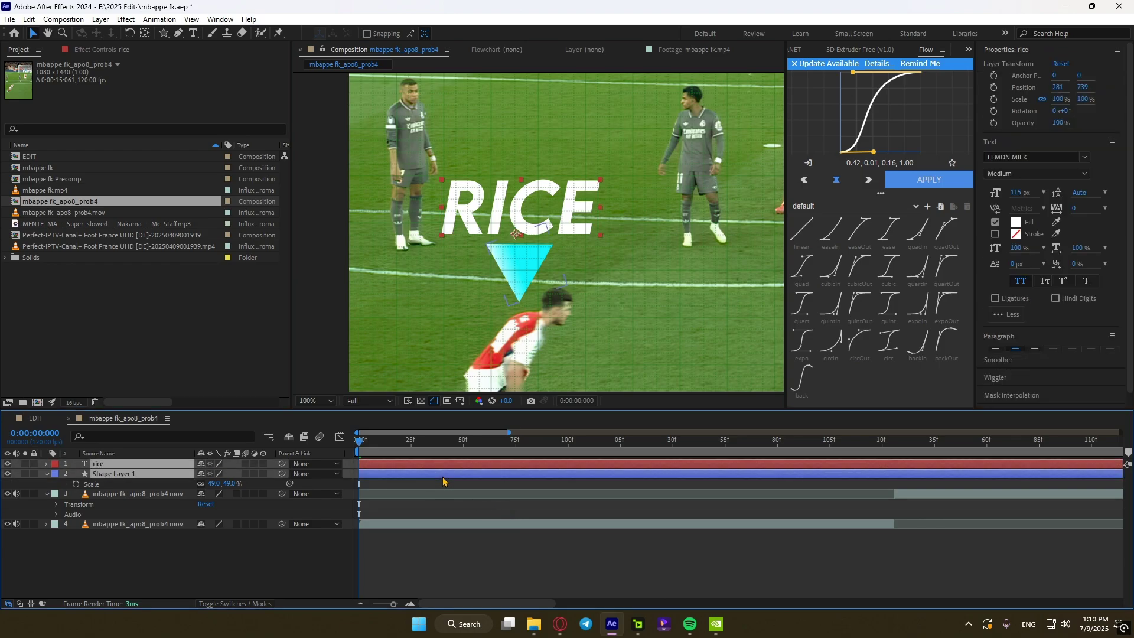
right_click(449, 355)
left_click(485, 388)
left_click(599, 388)
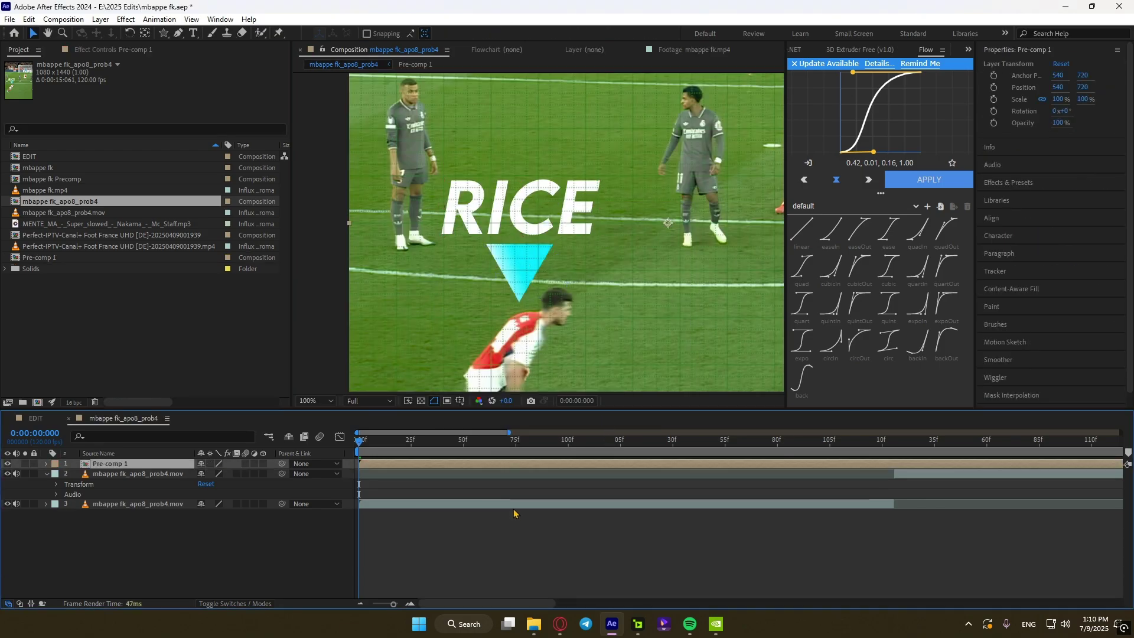
left_click(397, 520)
Step: Start a Stabilize Motion track on the lowest footage layer and place its track point on the running player's head
left_click(147, 515)
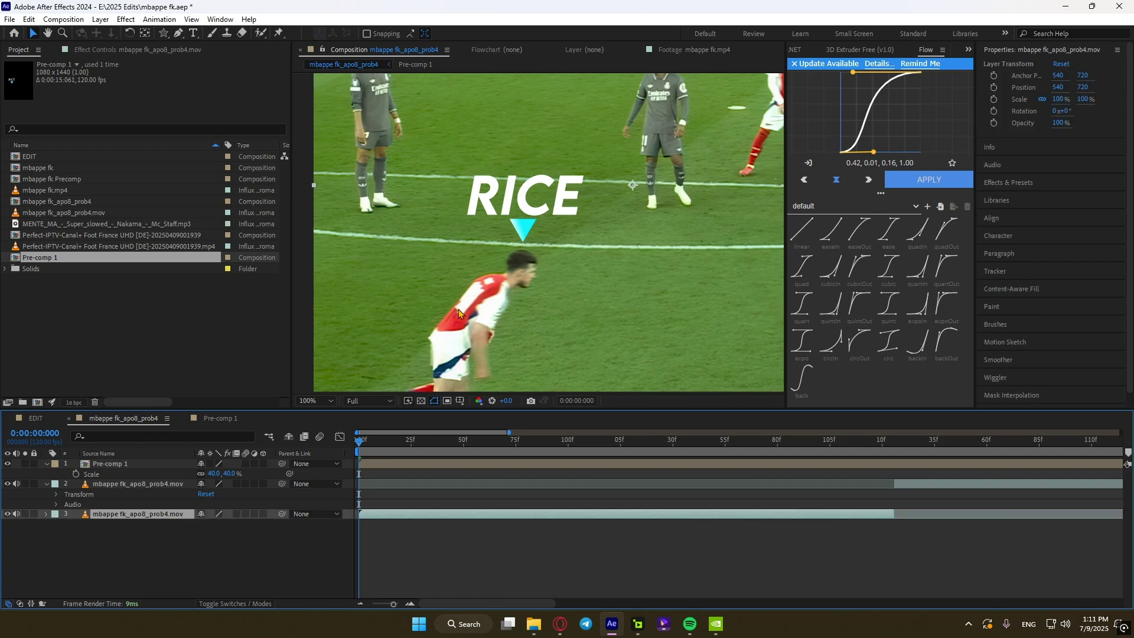
left_click(996, 272)
left_click(1065, 224)
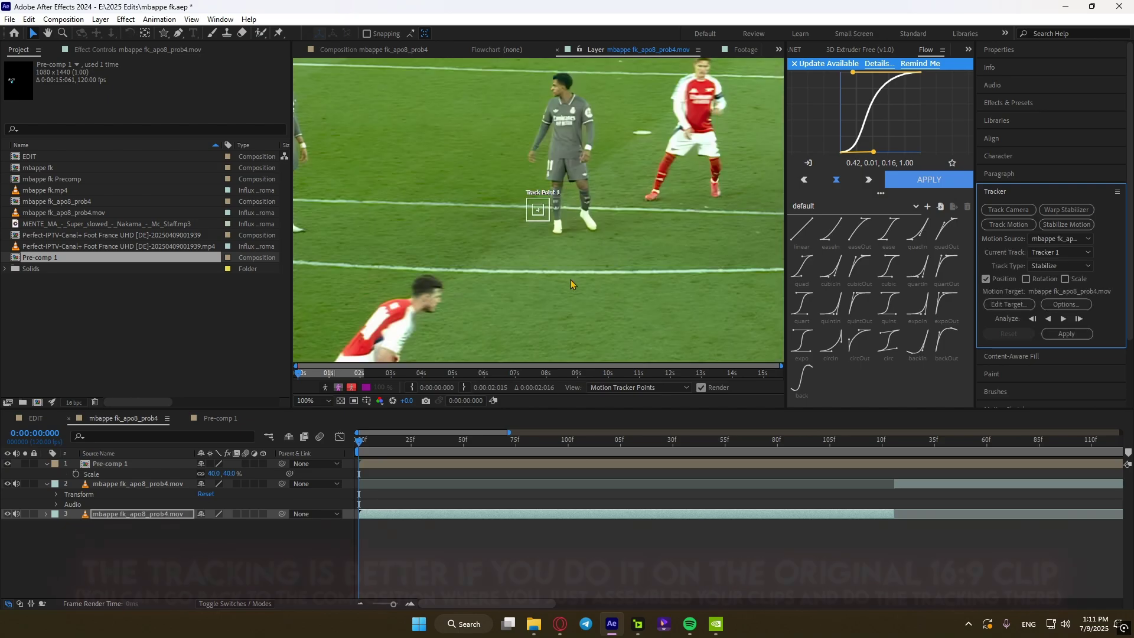
left_click_drag(539, 206, 426, 286)
scroll(579, 280, "up", 1)
left_click_drag(564, 240, 565, 241)
left_click_drag(536, 194, 536, 204)
scroll(529, 237, "up", 2)
key("comma")
key("comma")
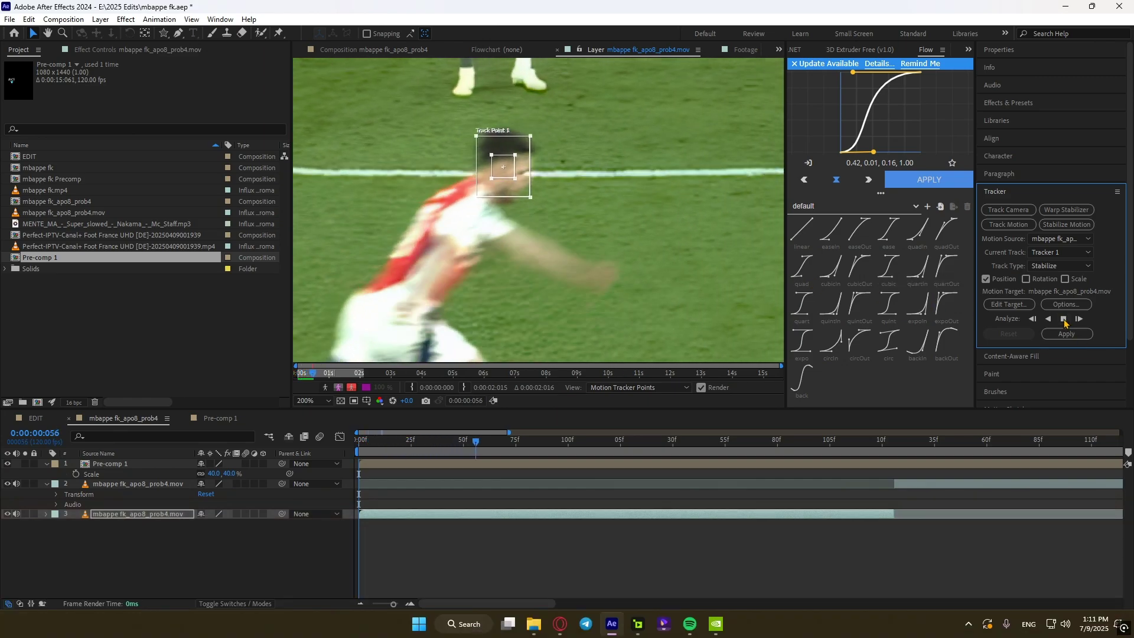
Step: Analyze the player's head motion forward, and delete the drifted tracking keyframes after 0:00:01:006
left_click(1064, 319)
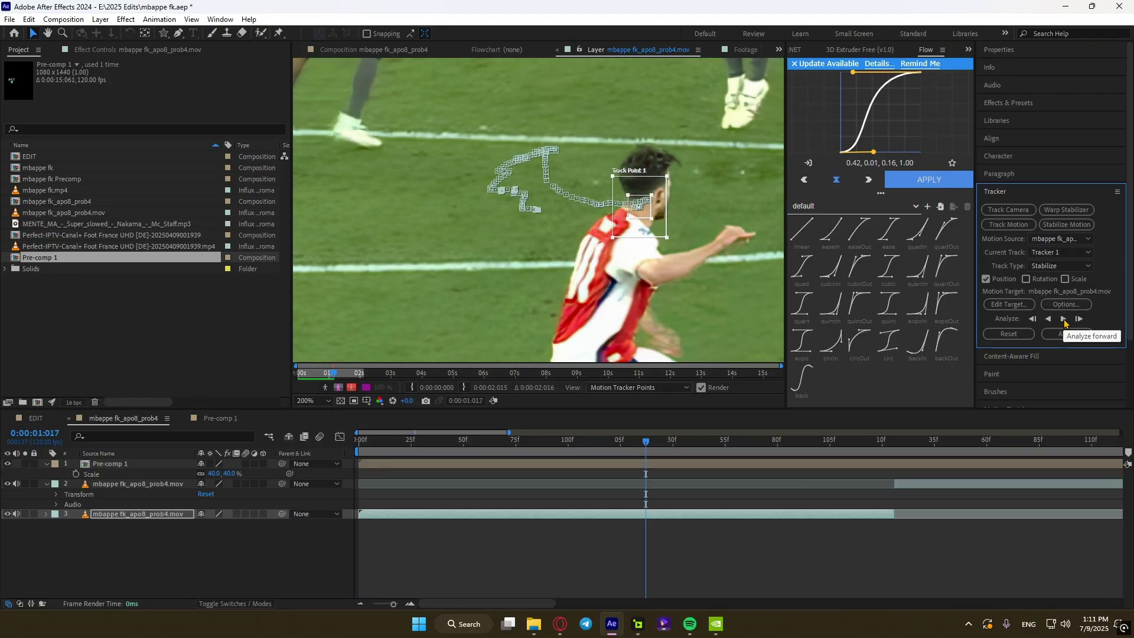
key("u")
scroll(646, 532, "up", 5)
left_click_drag(646, 442, 480, 442)
left_click_drag(725, 535, 494, 589)
key("Delete")
scroll(548, 543, "up", 2)
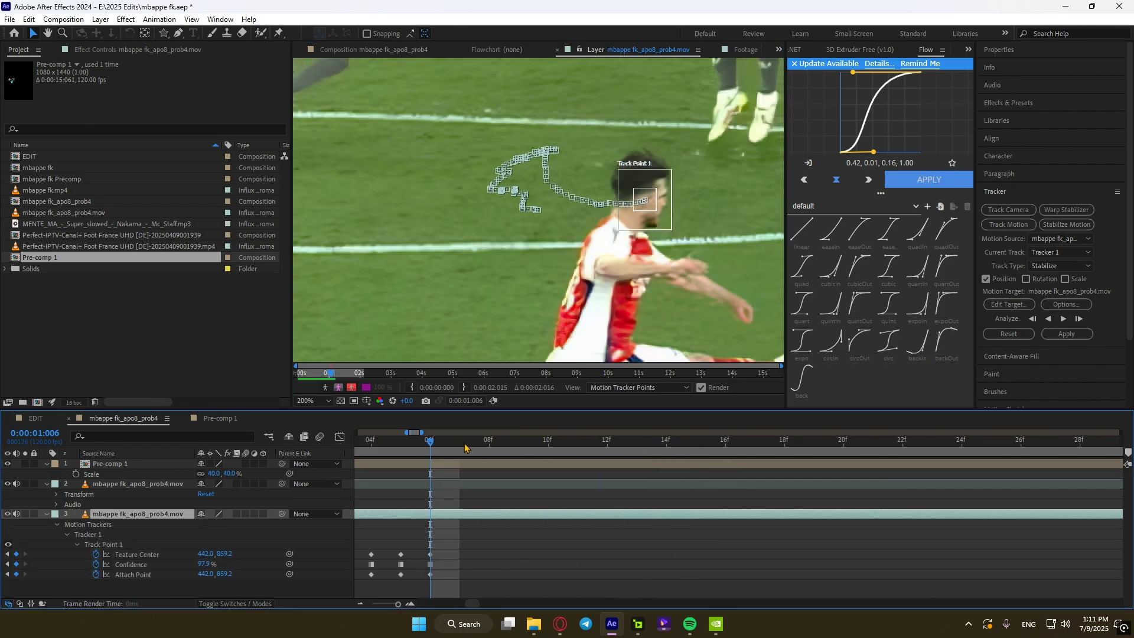
Step: Reposition the track point on the player's head at 0:00:01:011 and 0:00:01:018, and resume the forward analysis
left_click_drag(462, 446, 568, 447)
left_click_drag(645, 200, 651, 191)
scroll(528, 502, "down", 3)
left_click_drag(544, 442, 607, 441)
left_click_drag(652, 191, 644, 204)
left_click_drag(607, 442, 465, 441)
left_click(1063, 319)
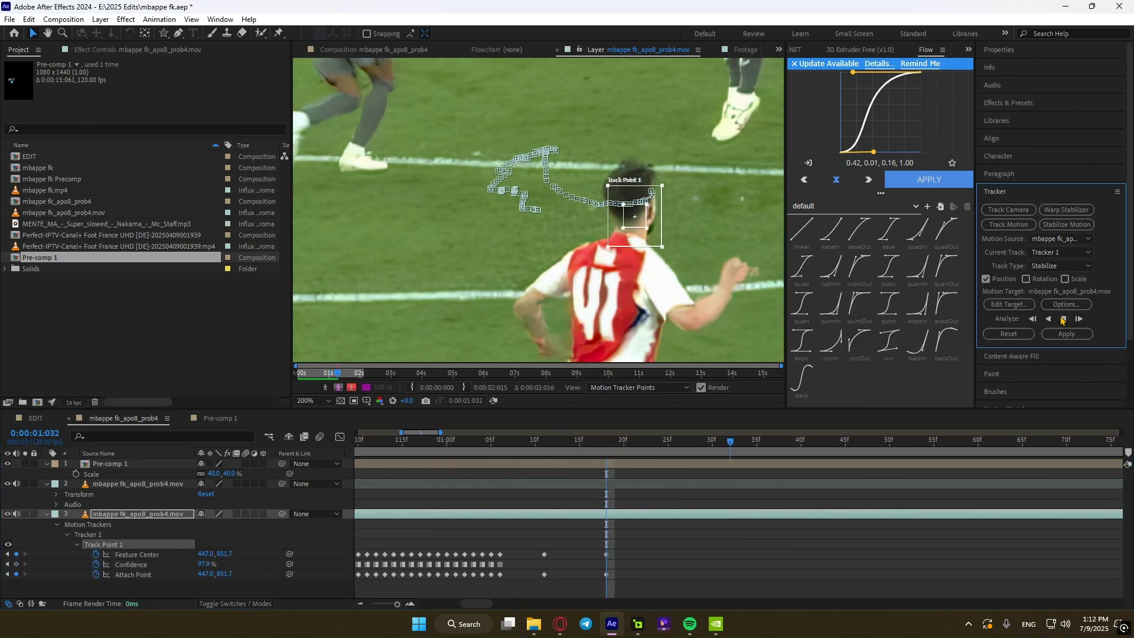
Step: Delete the drifted tracking keyframes after 0:00:01:029, reposition the track point on the head at 0:00:01:032, and resume the forward analysis
left_click(1063, 318)
scroll(687, 502, "up", 3)
left_click_drag(873, 442, 842, 441)
left_click_drag(931, 520, 764, 597)
key("Delete")
scroll(709, 201, "up", 1)
left_click_drag(748, 196, 745, 206)
scroll(745, 206, "down", 2)
left_click(1063, 320)
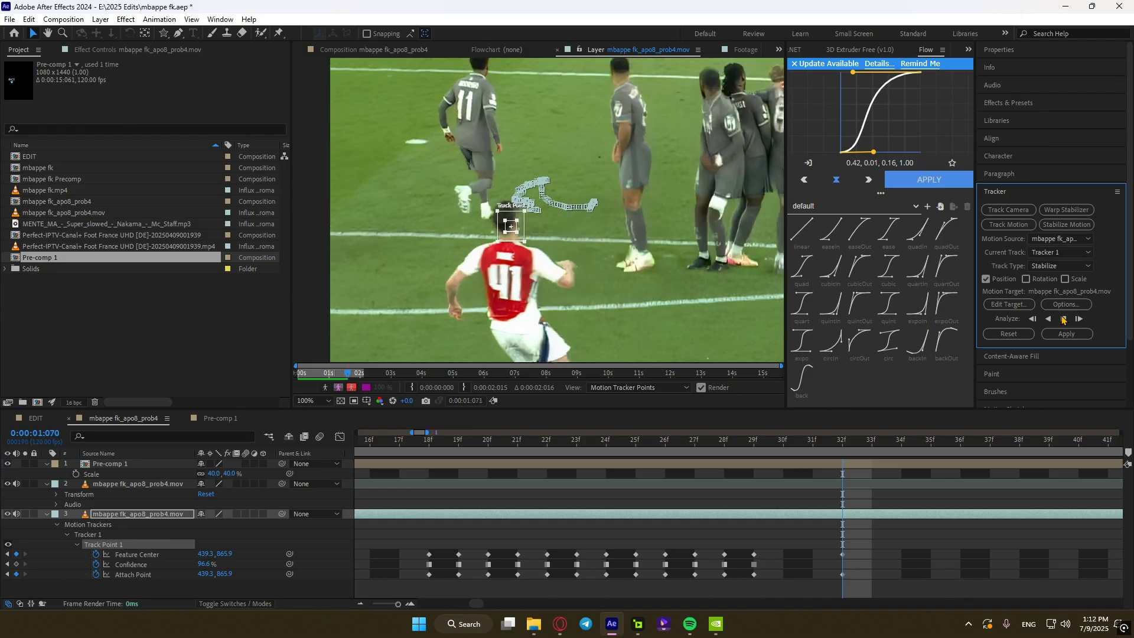
Step: Set the track type to Transform with Pre-comp 1 as the motion target, and apply the tracking in X and Y
scroll(640, 288, "down", 3)
left_click_drag(640, 288, 682, 291)
scroll(703, 210, "up", 2)
left_click(1060, 266)
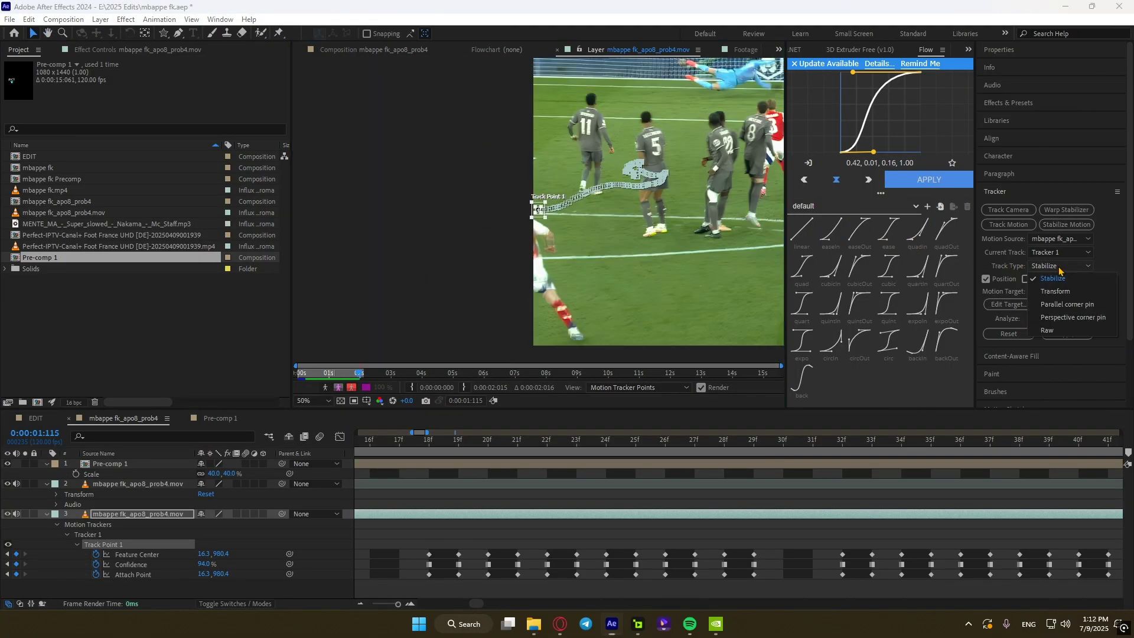
left_click(1063, 291)
left_click(1009, 305)
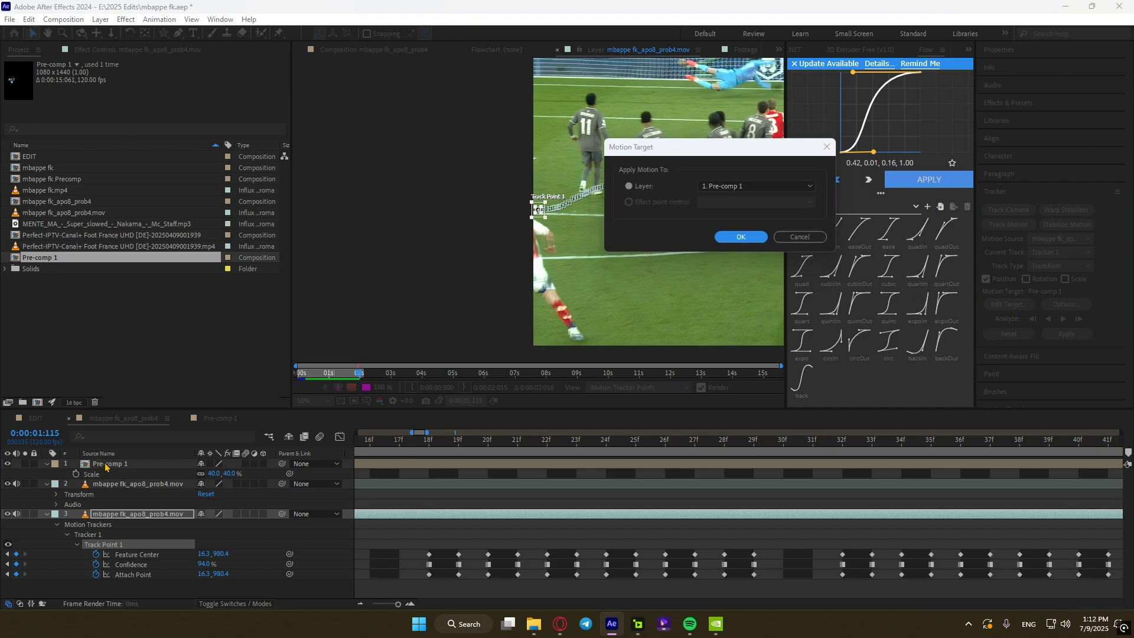
left_click(738, 186)
left_click(735, 199)
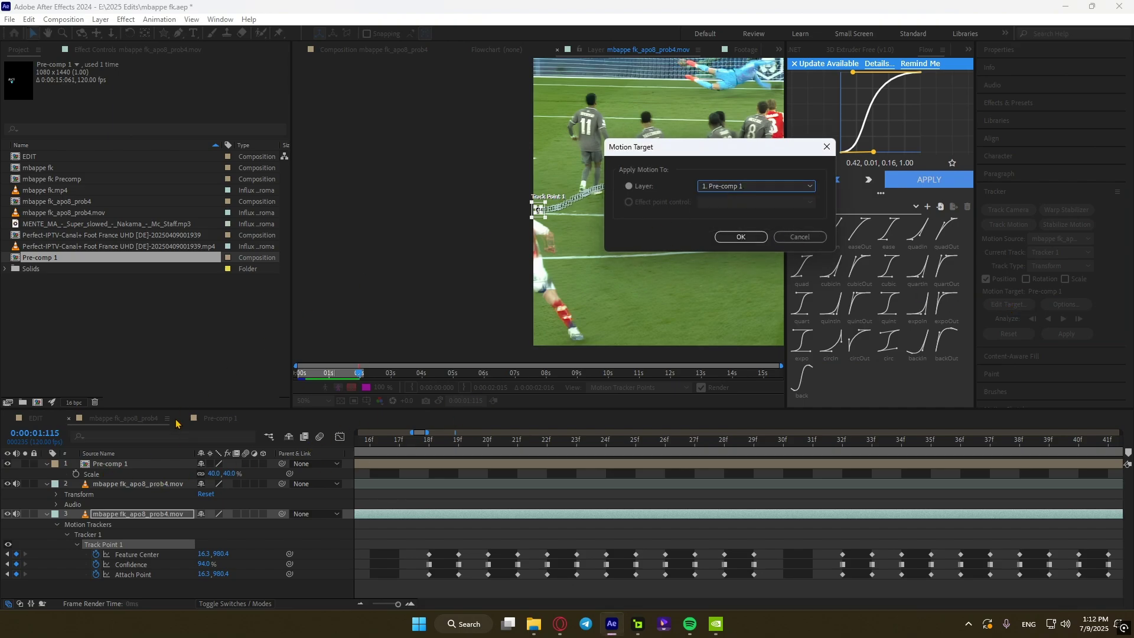
left_click(740, 236)
left_click(1066, 335)
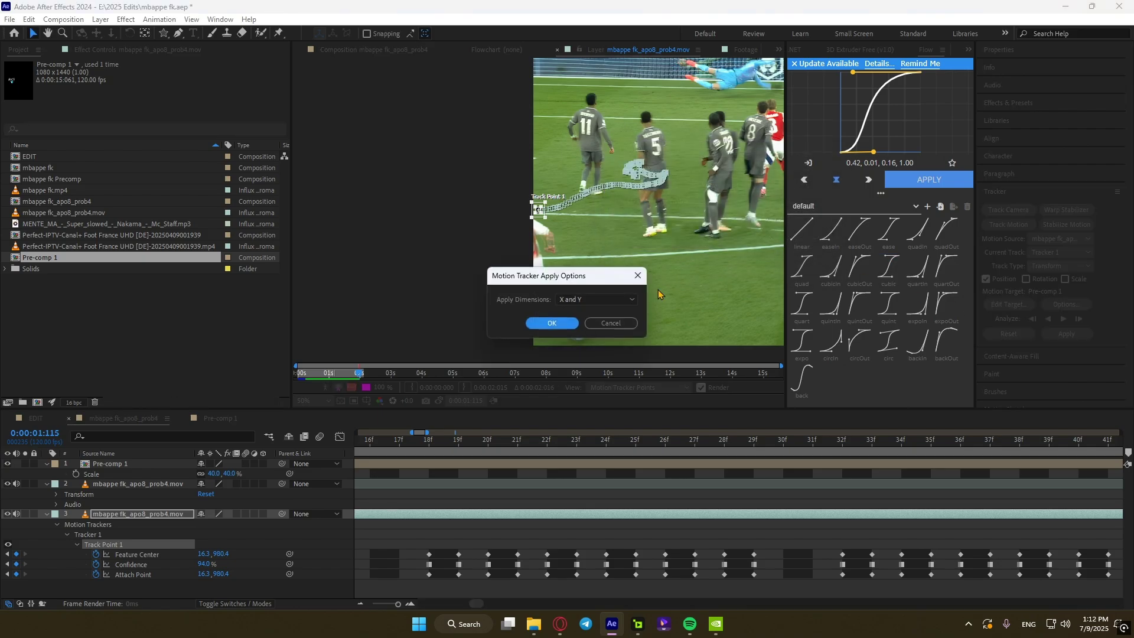
left_click(545, 322)
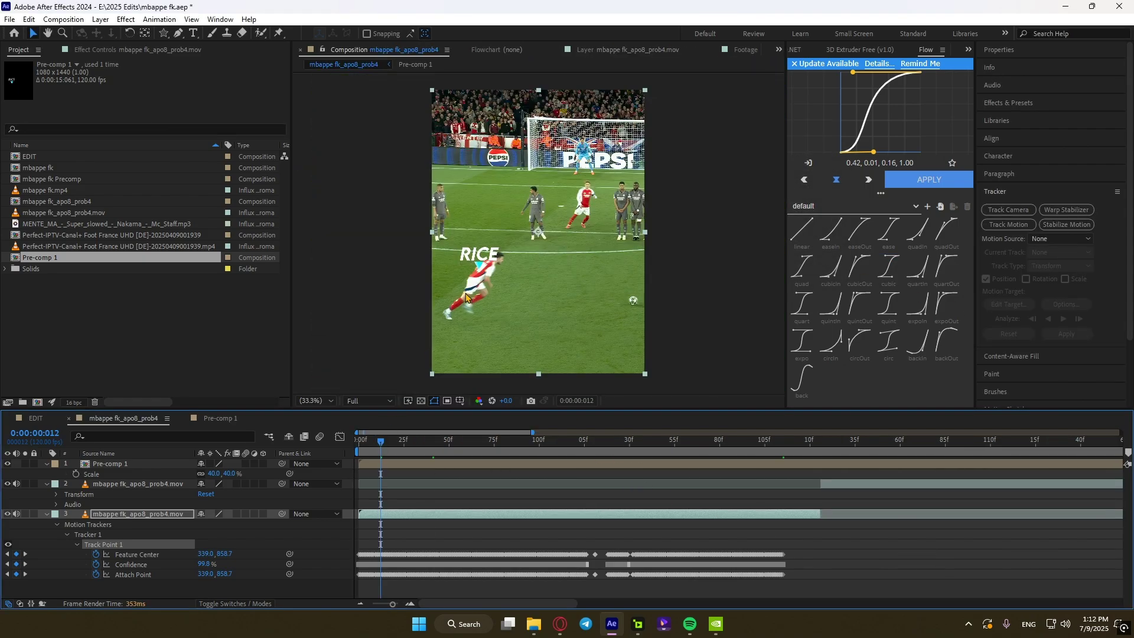
Step: Set the pre-comp's anchor point to 283, 971 so that the label and triangle sit above the player's head
scroll(479, 284, "up", 2)
left_click_drag(478, 284, 630, 239)
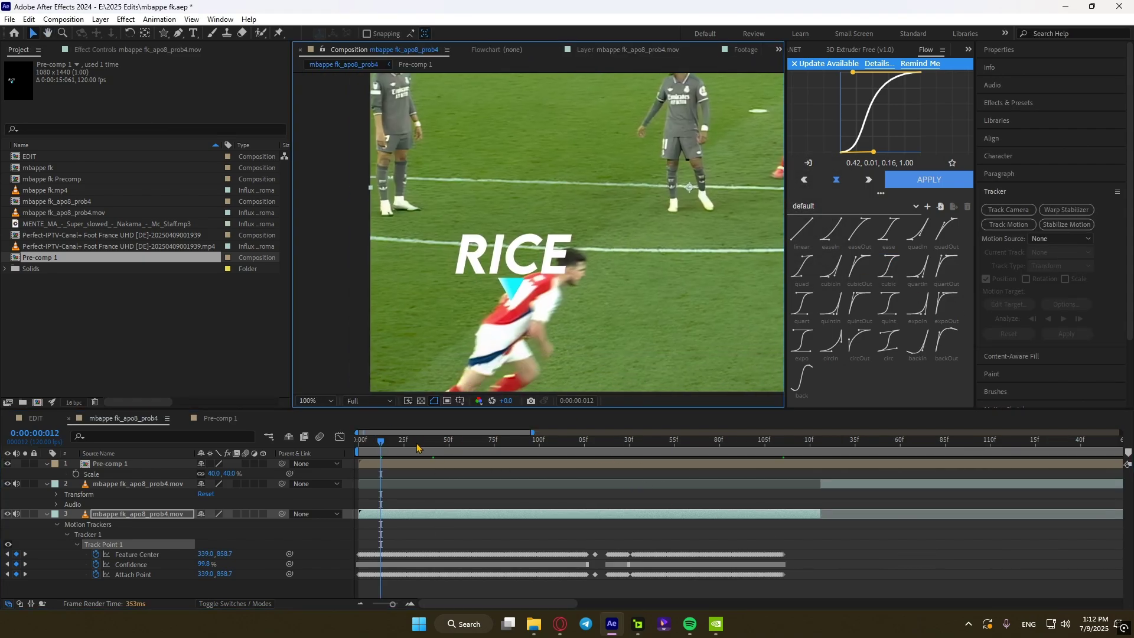
left_click(428, 464)
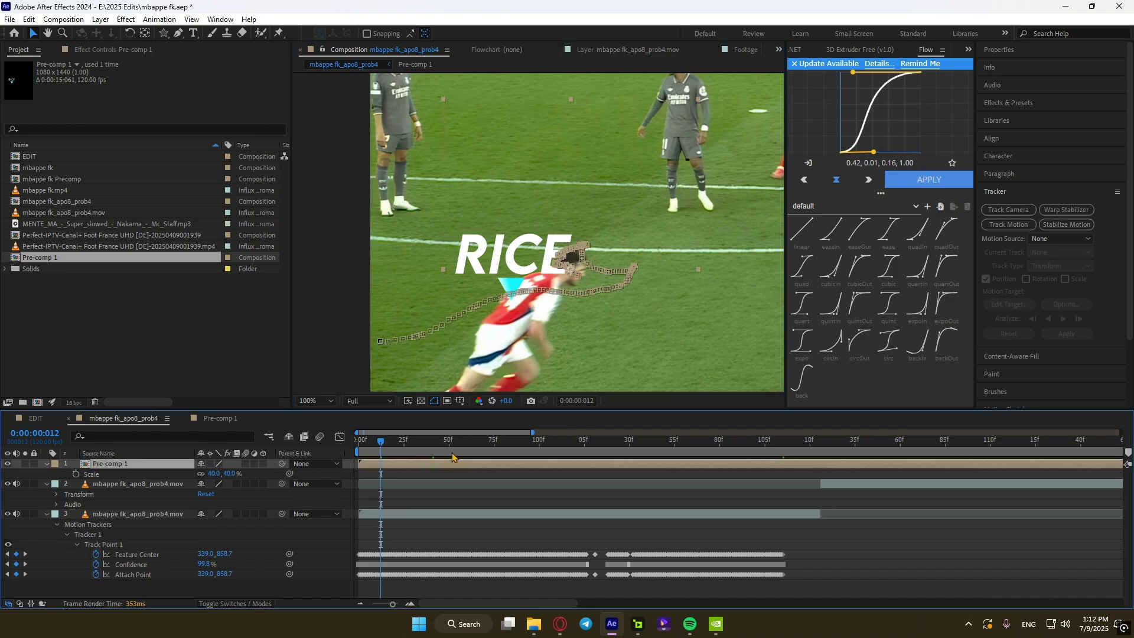
key("p")
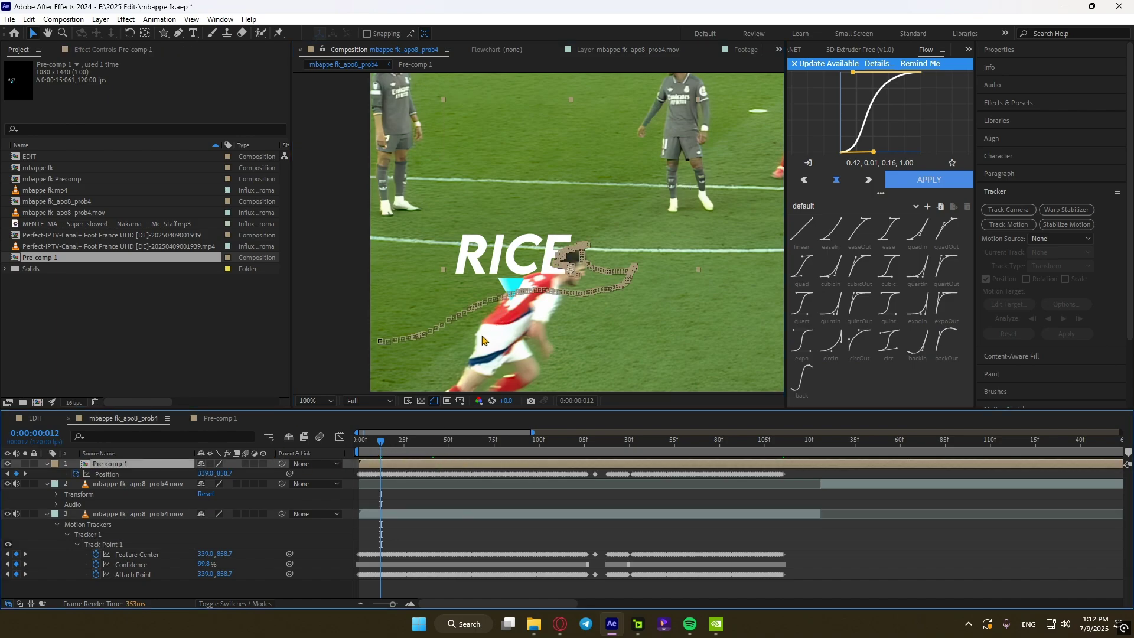
key("space")
left_click_drag(447, 328, 486, 310)
key("a")
left_click(112, 476)
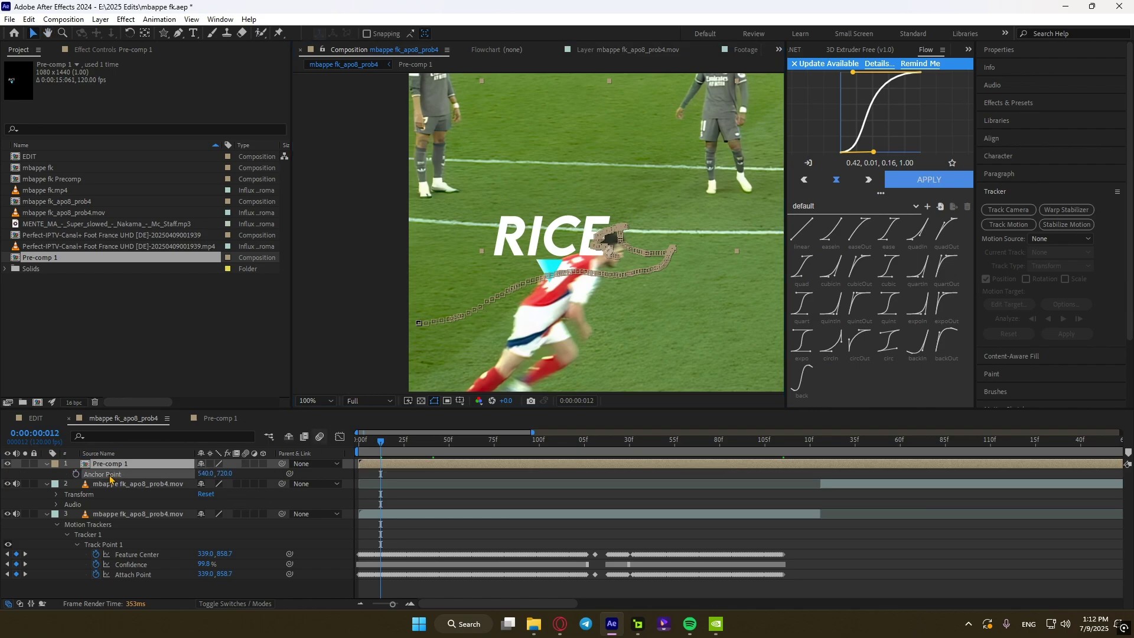
left_click_drag(223, 473, 53, 472)
left_click_drag(217, 479, 221, 492)
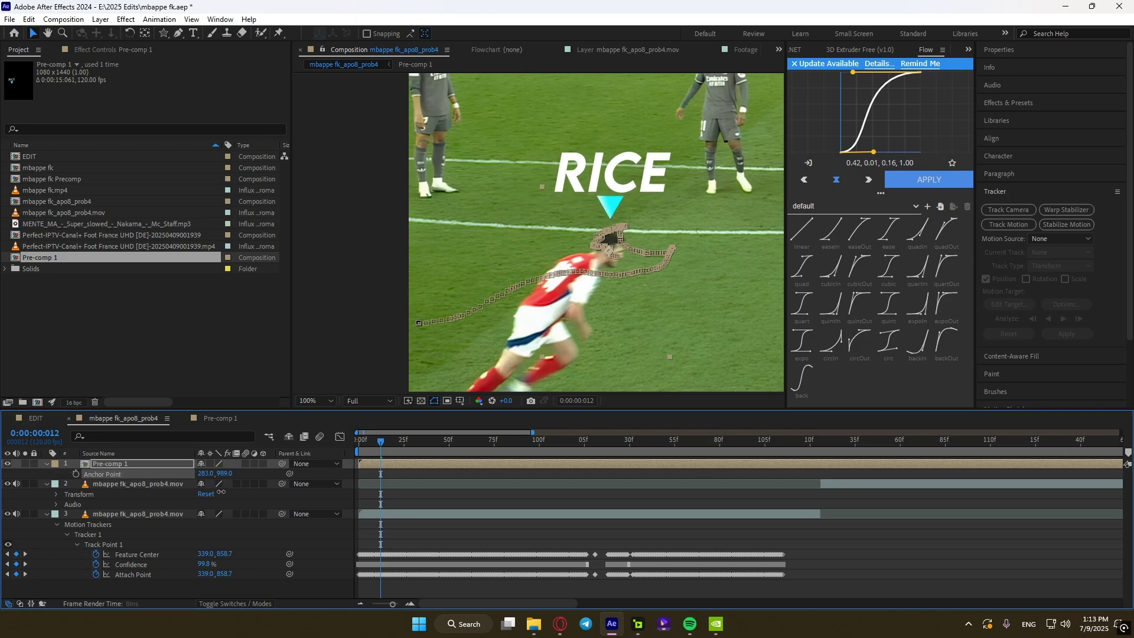
left_click(434, 497)
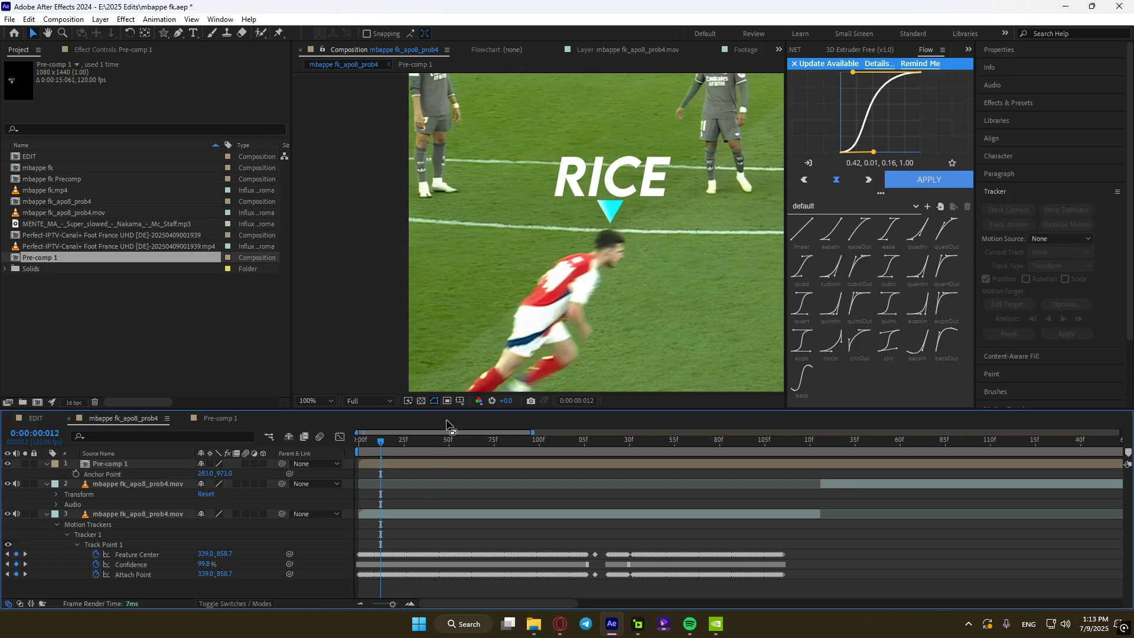
Step: Keyframe the pre-comp's anchor point at 0:00:01:015, and set it to 310, 982 at 0:00:01:035
left_click_drag(418, 451, 603, 452)
left_click(76, 473)
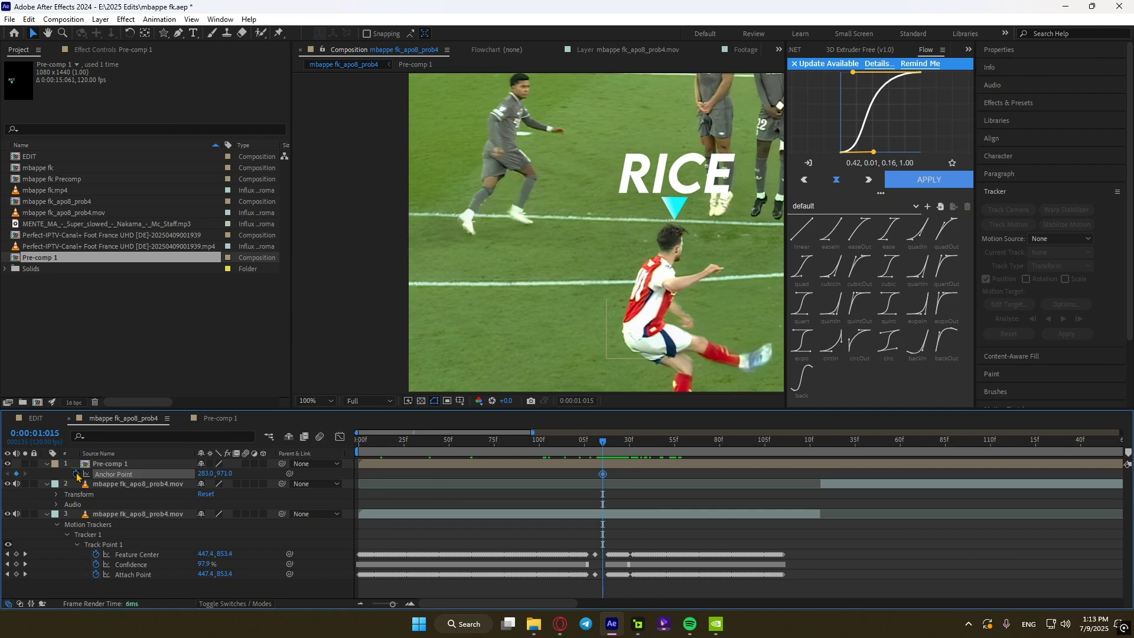
scroll(596, 512, "up", 3)
left_click_drag(687, 451, 945, 451)
left_click_drag(204, 473, 226, 474)
scroll(437, 498, "down", 2)
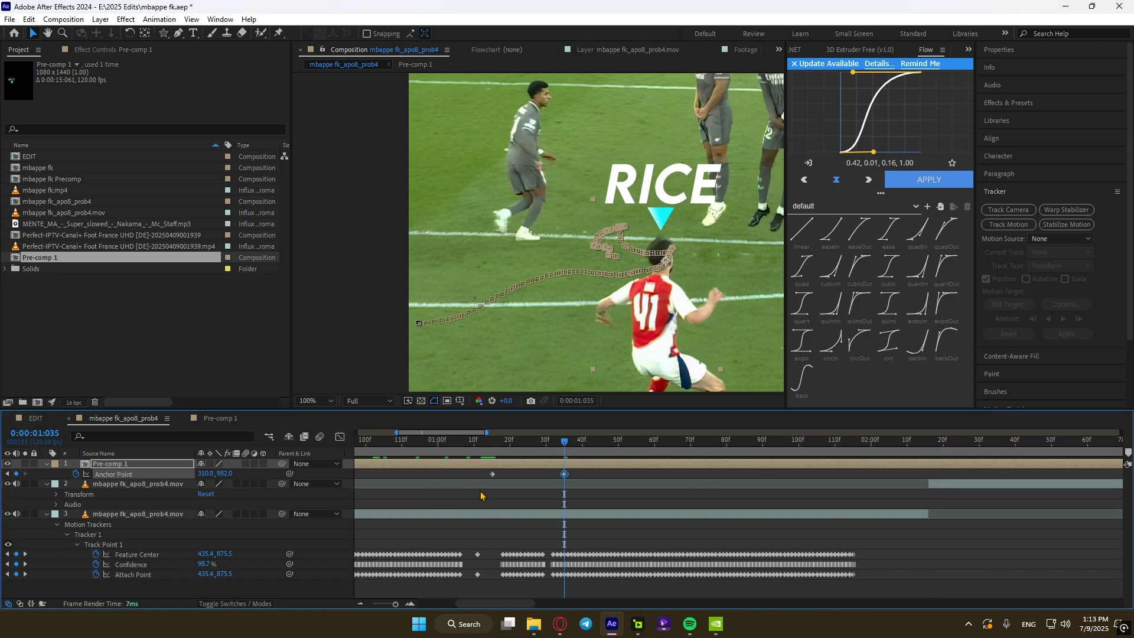
Step: Add an anchor point keyframe at 0:00:01:108, and set the anchor point to 612, 982 at 0:00:01:115 to move the label out of frame
left_click_drag(570, 447, 829, 447)
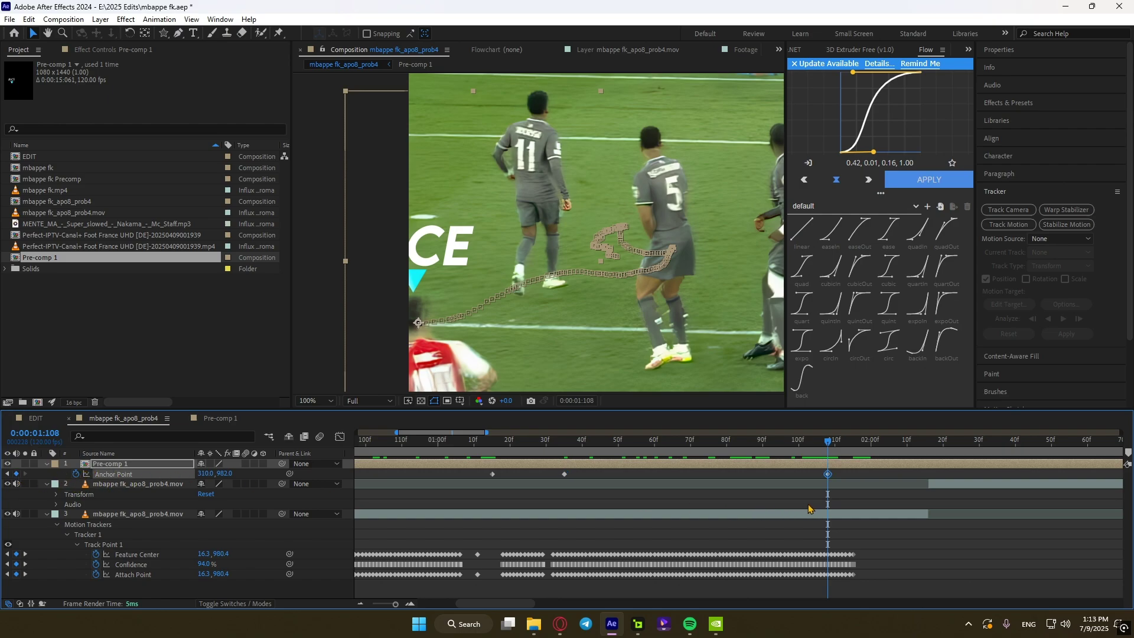
scroll(802, 493, "up", 3)
key("space")
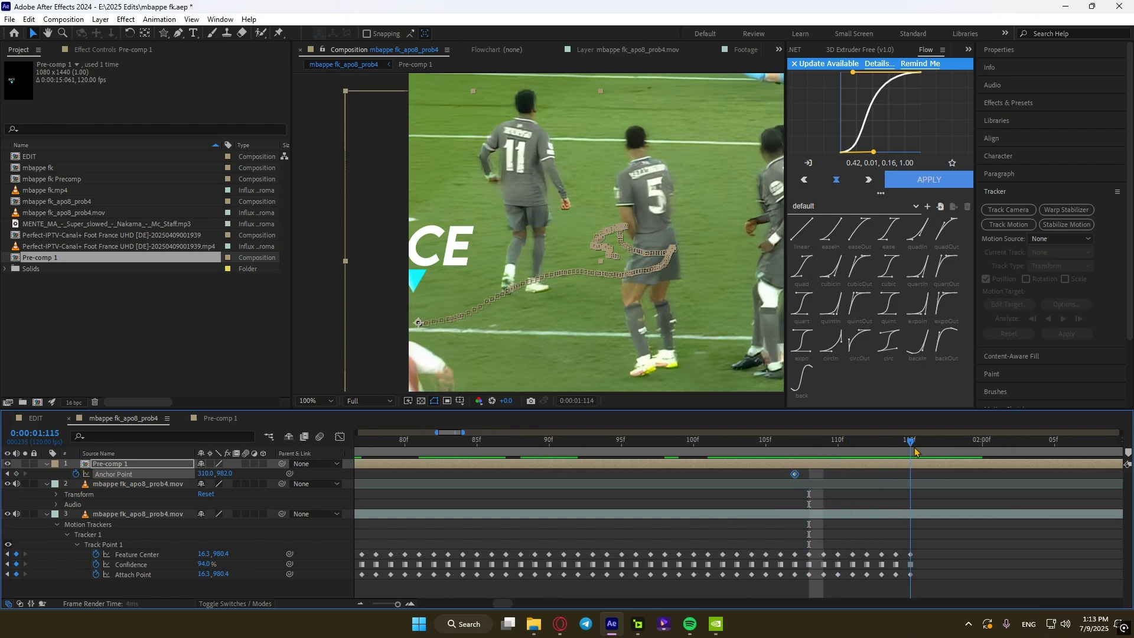
left_click_drag(205, 473, 384, 501)
scroll(669, 480, "down", 3)
left_click_drag(676, 453, 698, 454)
left_click(764, 570)
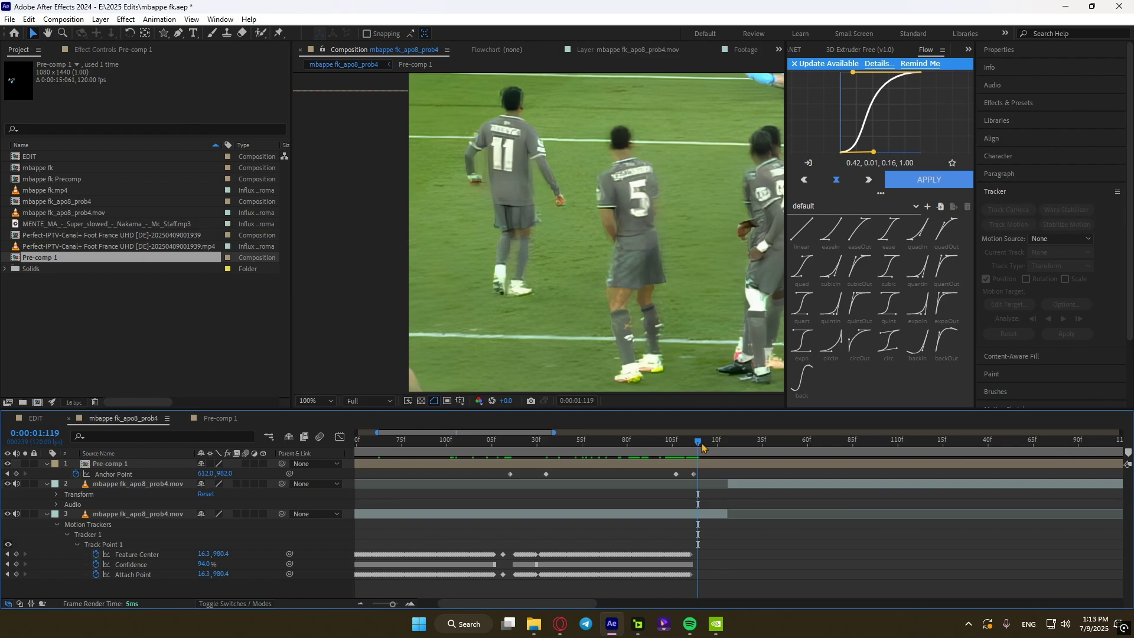
Step: Split the pre-comp layer at 0:00:01:119 and delete the part after the split
scroll(700, 465, "down", 3)
left_click(571, 465)
key("ctrl+d")
key("Delete")
Step: Apply the S_CloudsColorSmooth effect to the pre-comp, working at 0:00:01:013
left_click(451, 443)
left_click(410, 467)
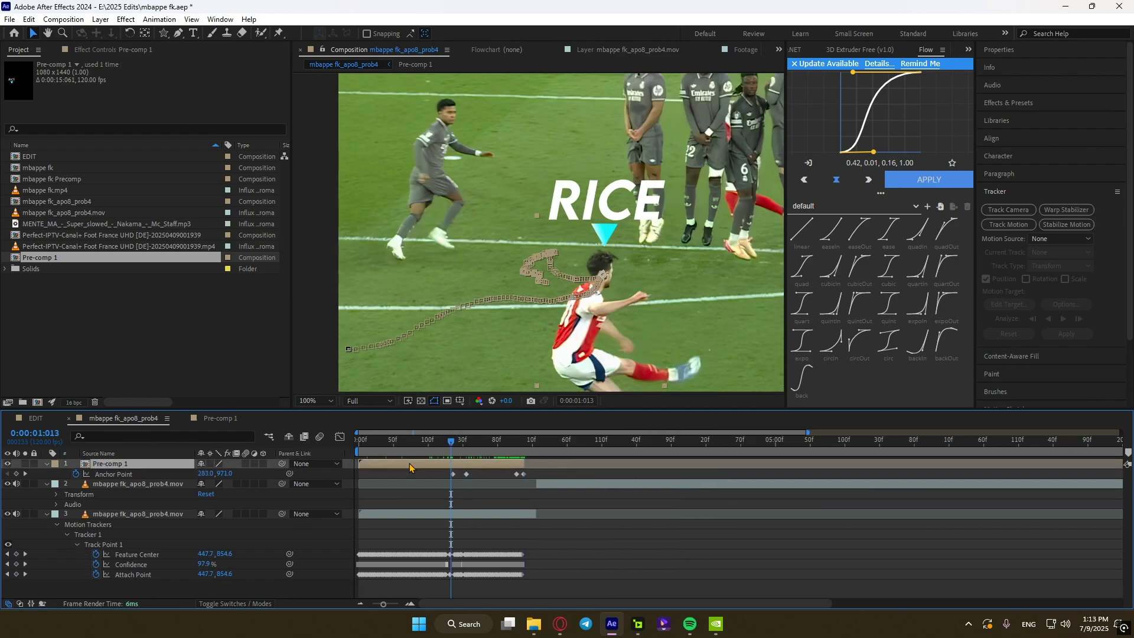
key("ctrl+space")
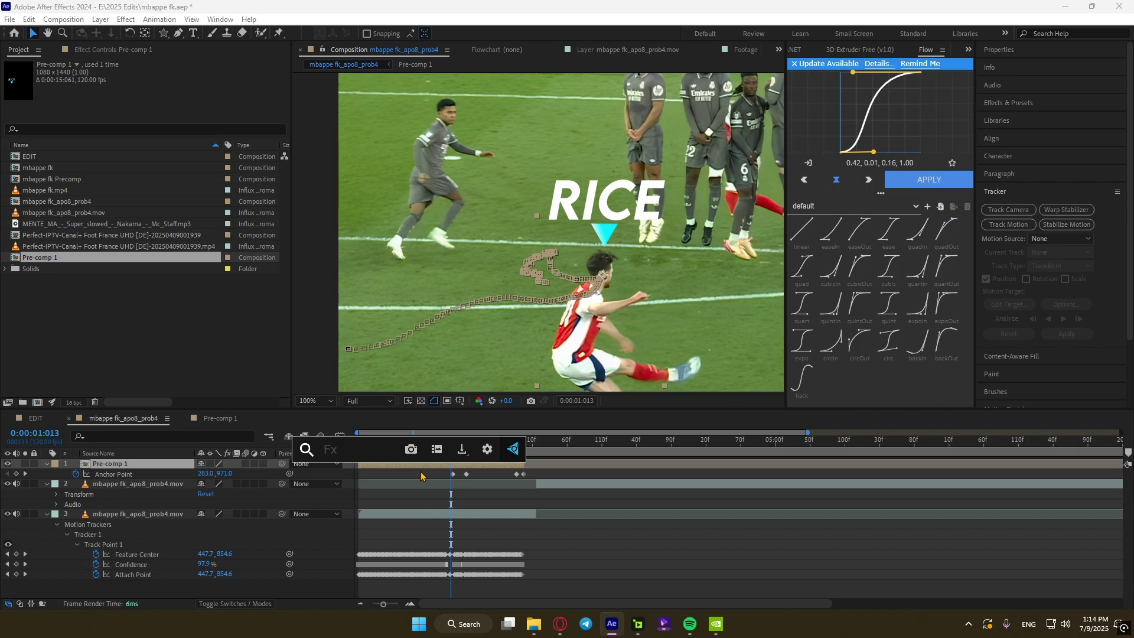
type("smoo")
key("Down")
key("Down")
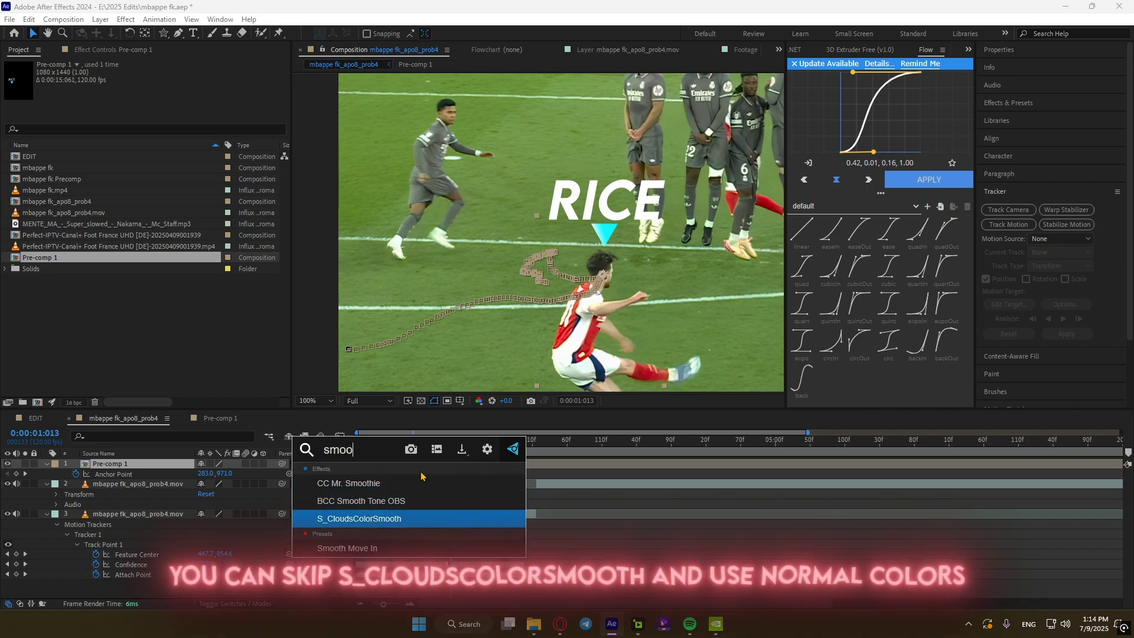
key("Return")
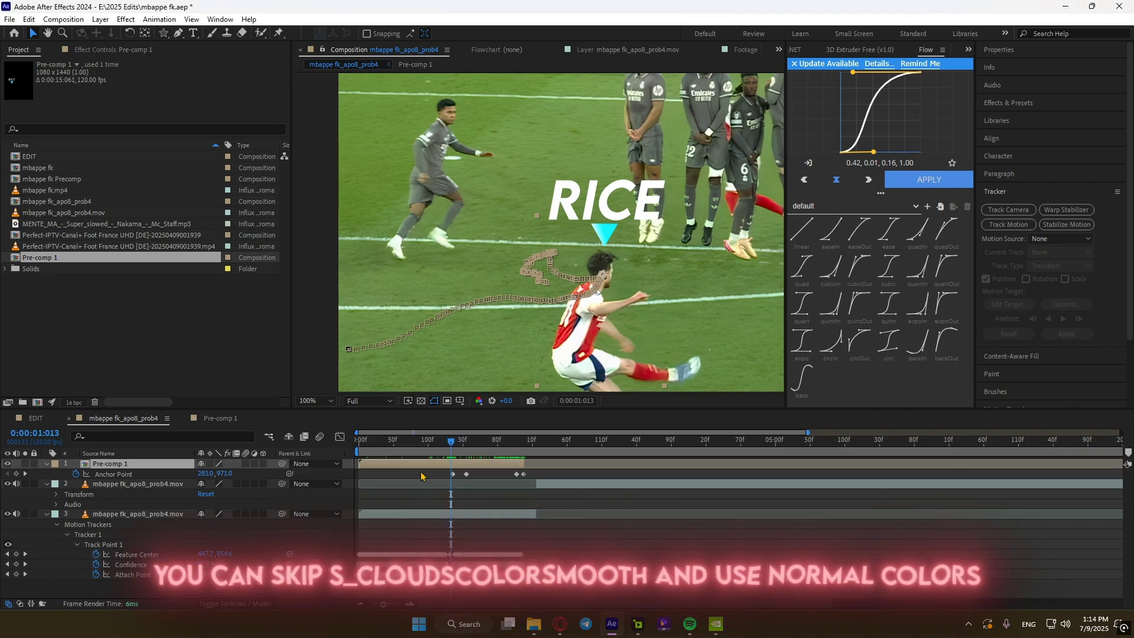
Step: Apply the Deep Glow and BCC Drop Shadow effects to the pre-comp and check the look in the viewer
key("ctrl+space")
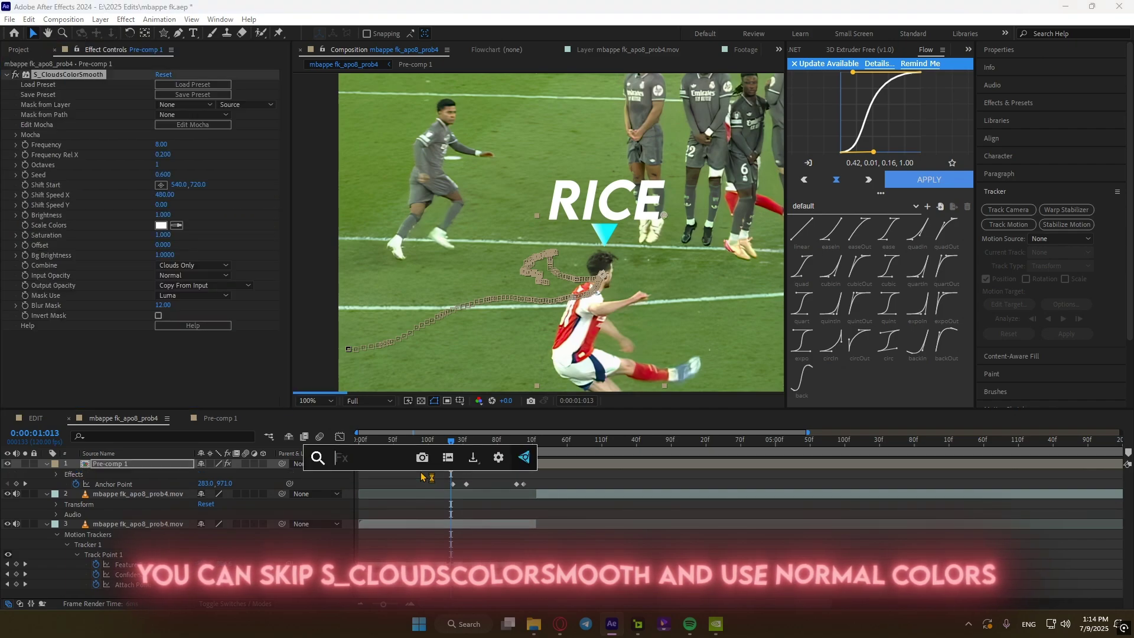
type("deep")
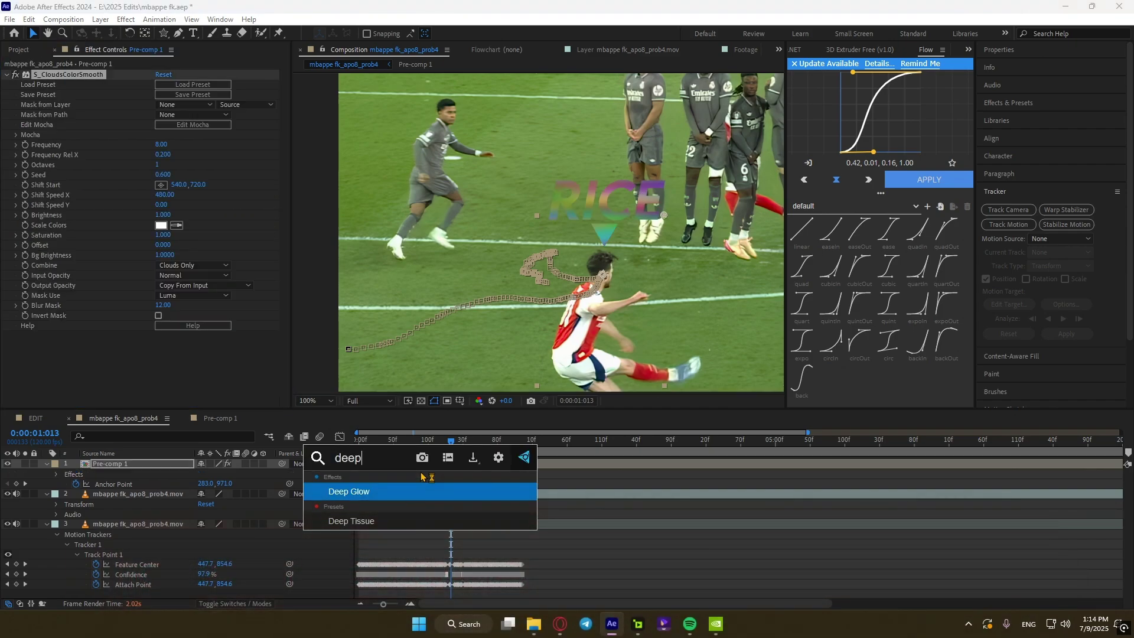
key("Return")
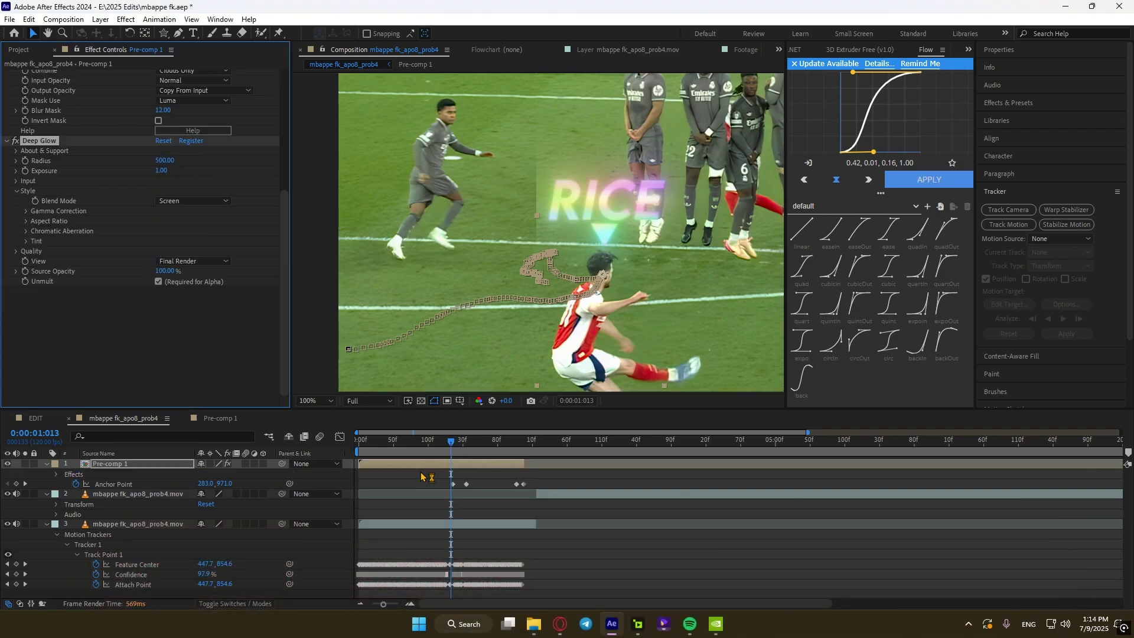
key("ctrl+space")
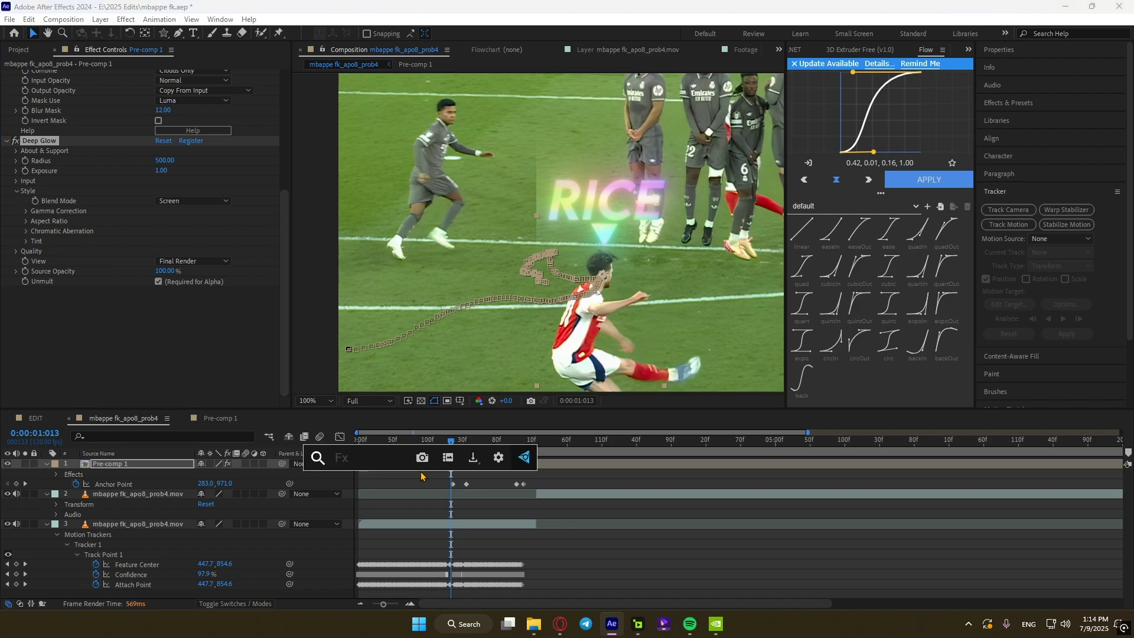
type("bcc dro")
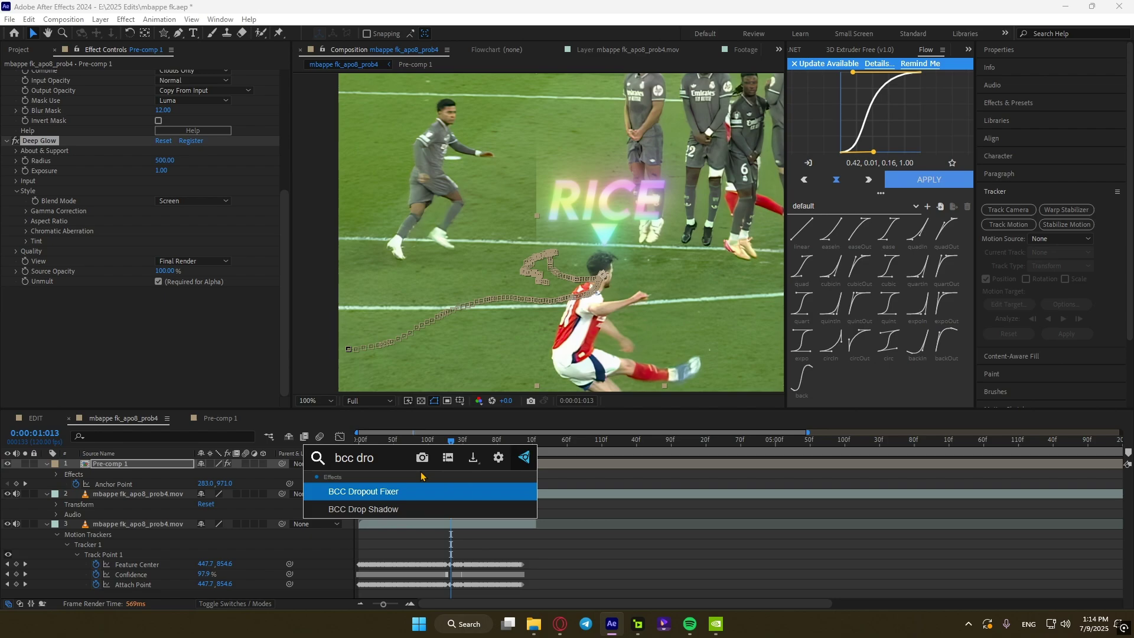
key("Return")
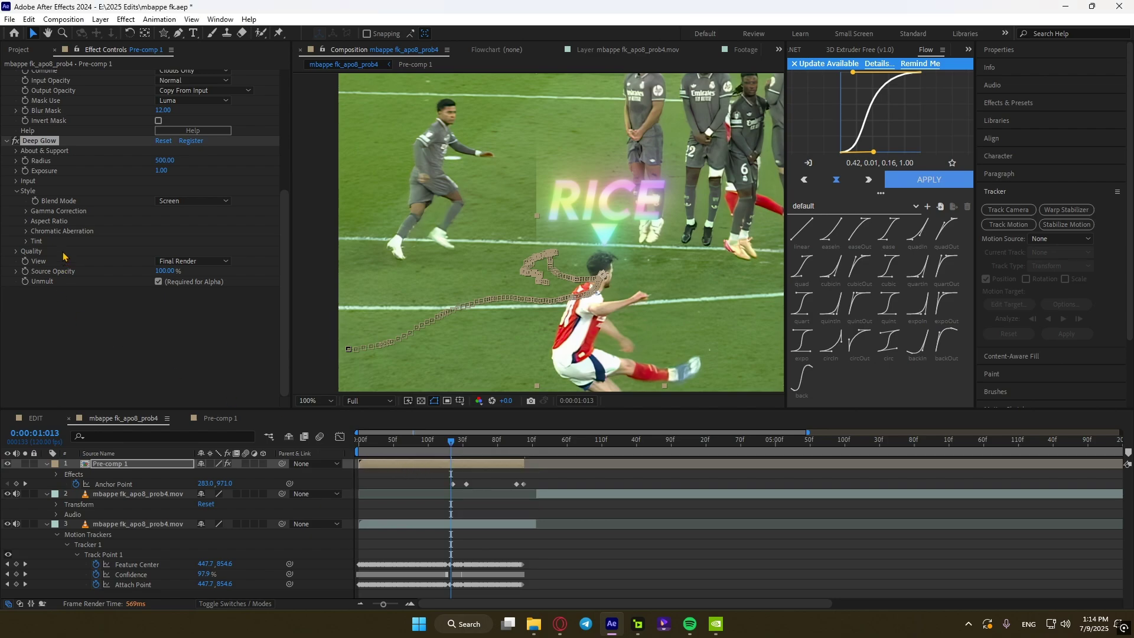
scroll(69, 256, "up", 5)
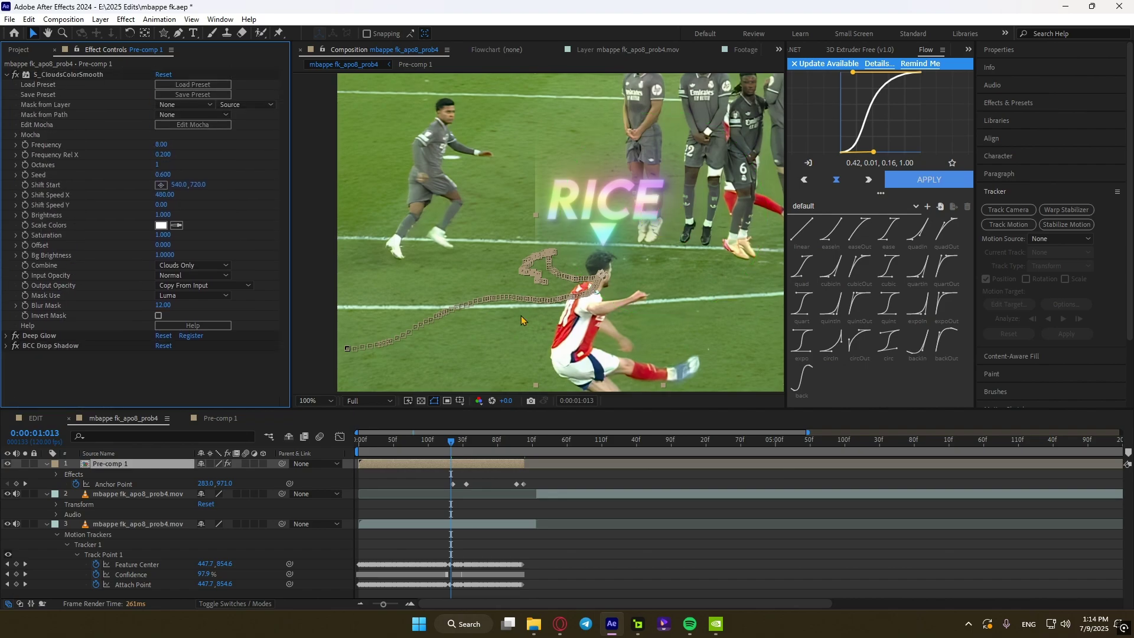
scroll(522, 319, "down", 1)
scroll(521, 321, "up", 1)
scroll(521, 320, "up", 2)
scroll(423, 319, "down", 2)
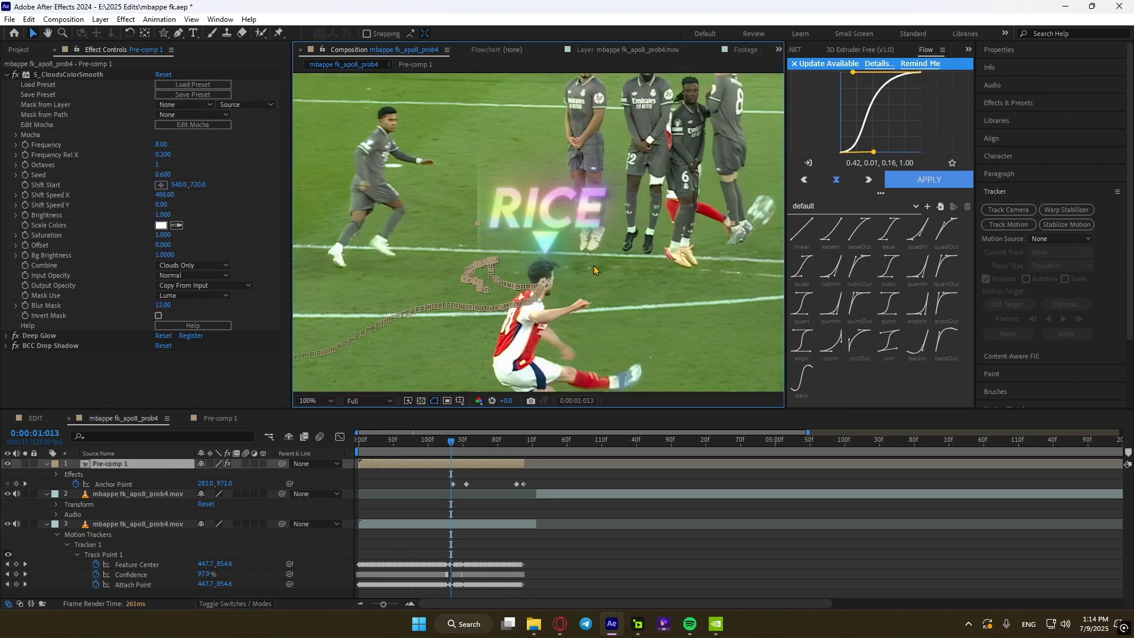
Step: Remove all effects from the label pre-comp and pre-compose it, moving all attributes into the new composition
left_click(59, 347)
key("ctrl+a")
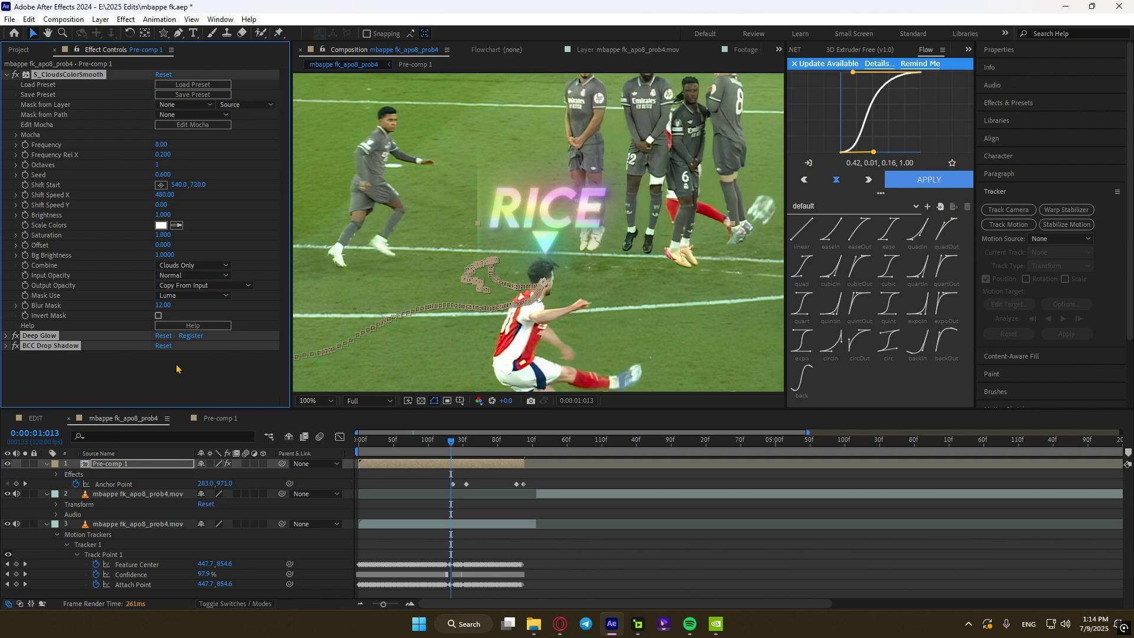
key("Delete")
right_click(423, 469)
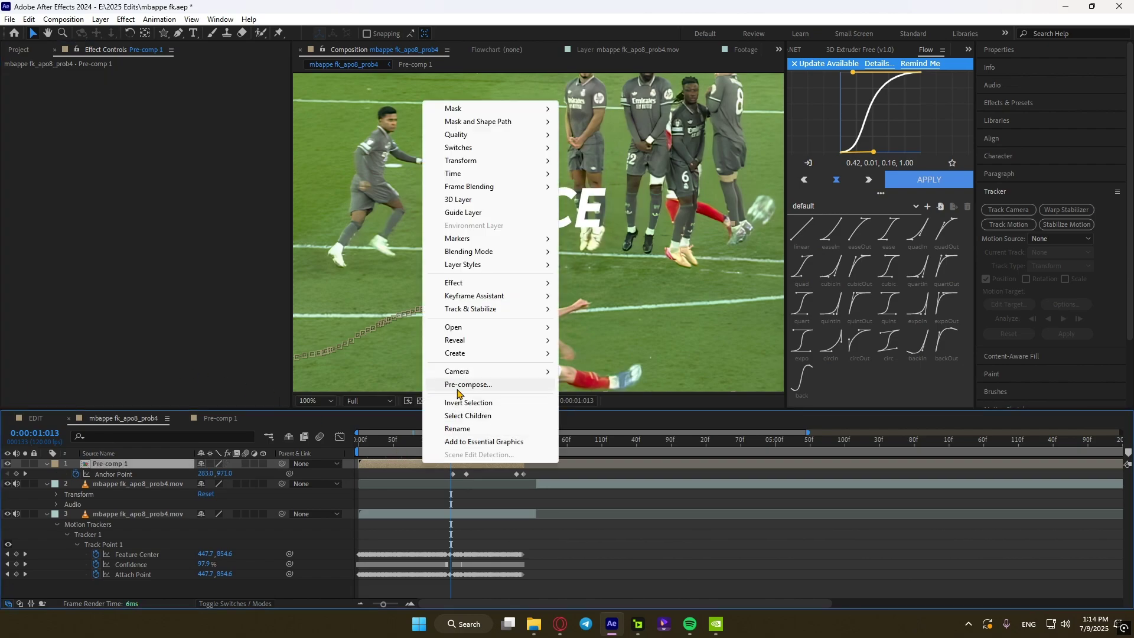
left_click(466, 385)
left_click(492, 319)
left_click(599, 386)
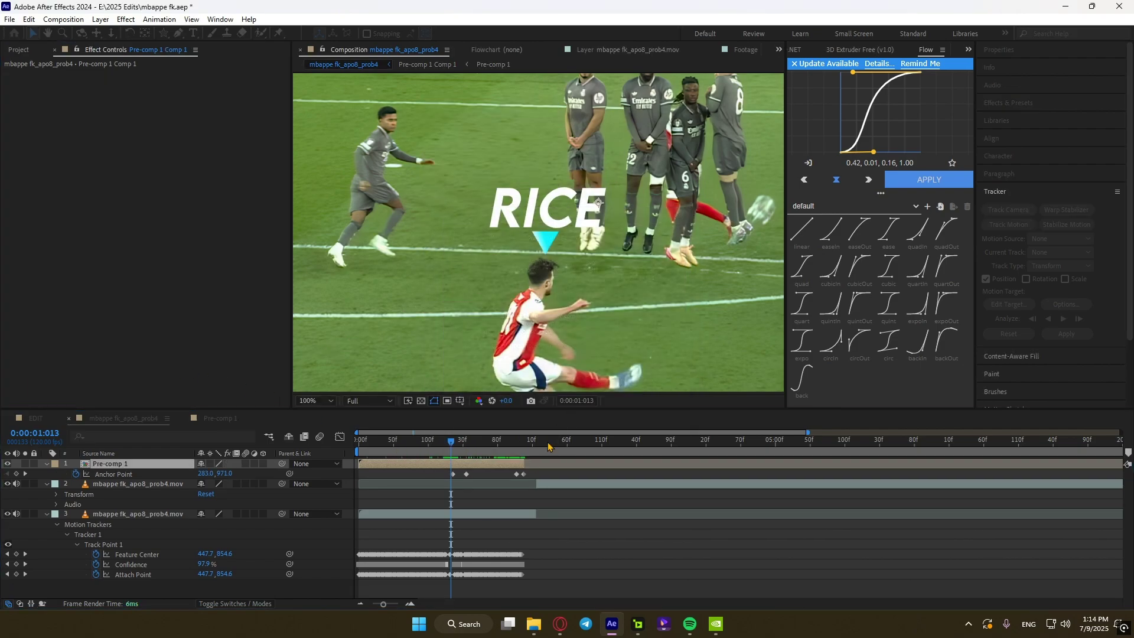
Step: Paste the S_CloudsColorSmooth and Deep Glow 2 effects onto the nested pre-comp and set Scale Colors to purple A800FF
key("ctrl+v")
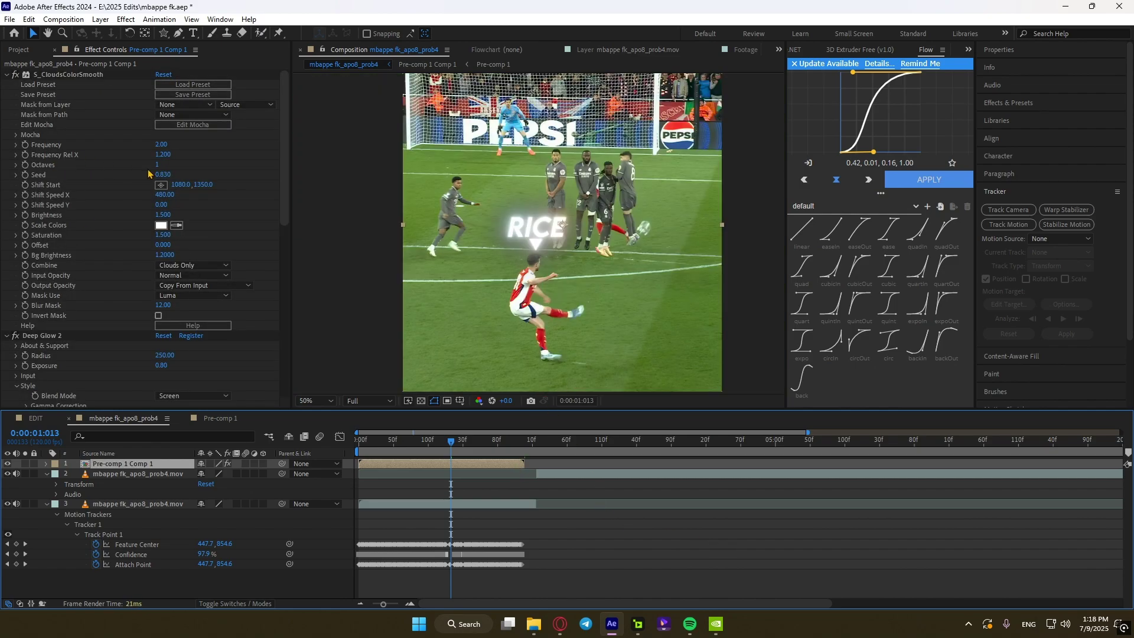
scroll(67, 305, "down", 10)
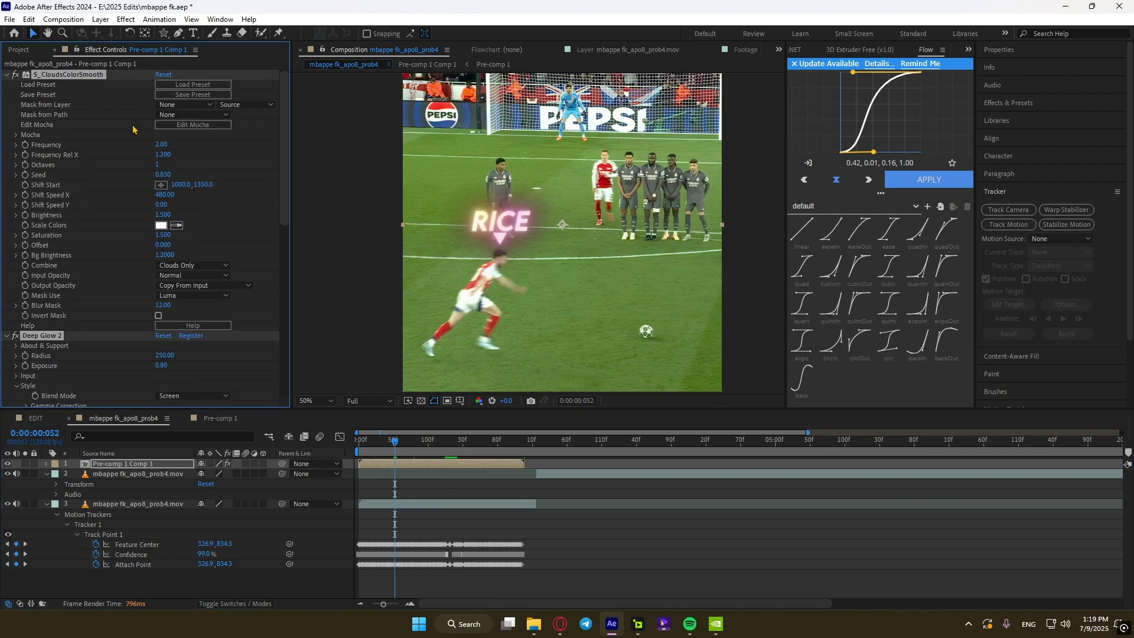
left_click(162, 226)
left_click_drag(302, 390, 306, 353)
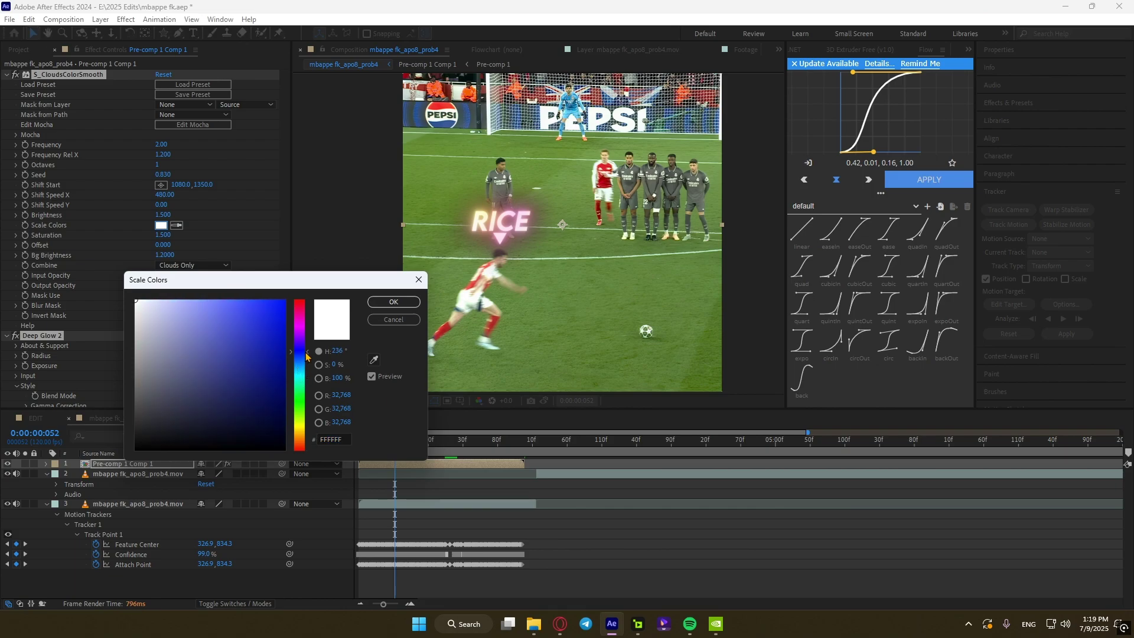
left_click_drag(303, 355, 305, 334)
left_click(283, 301)
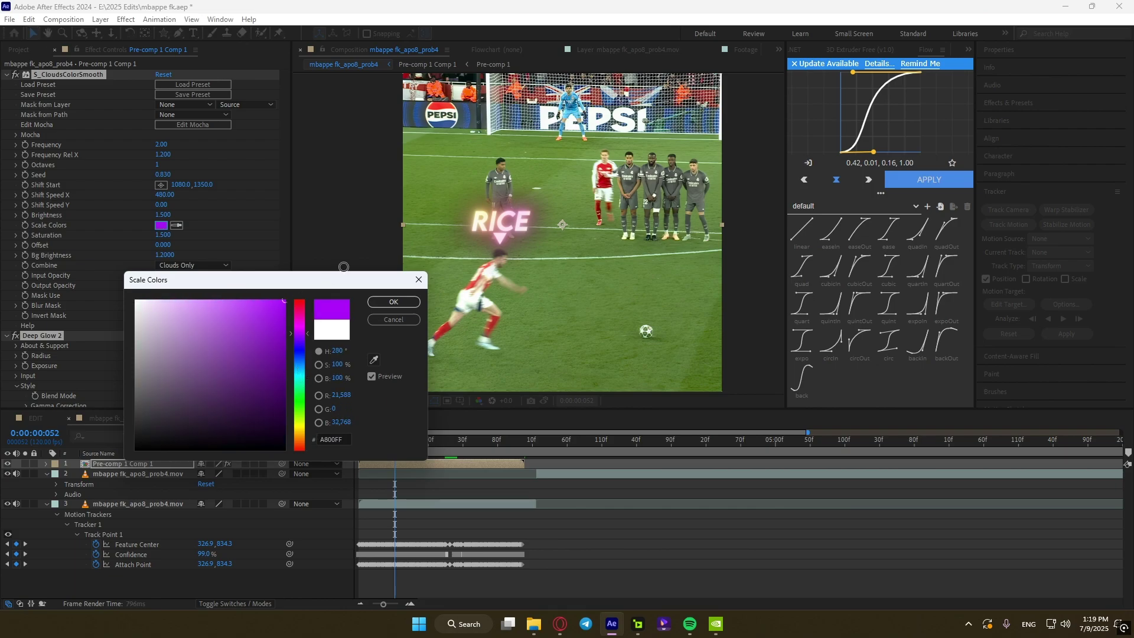
left_click(375, 302)
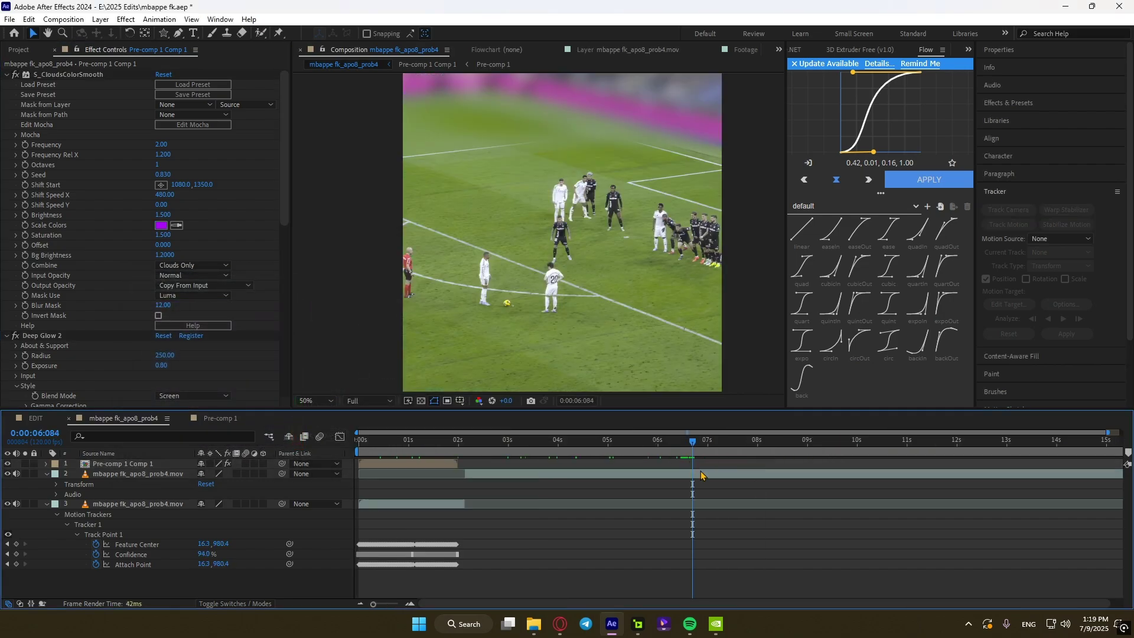
Step: Run Scene Edit Detection on the second footage layer to split it at its scene cuts
right_click(678, 477)
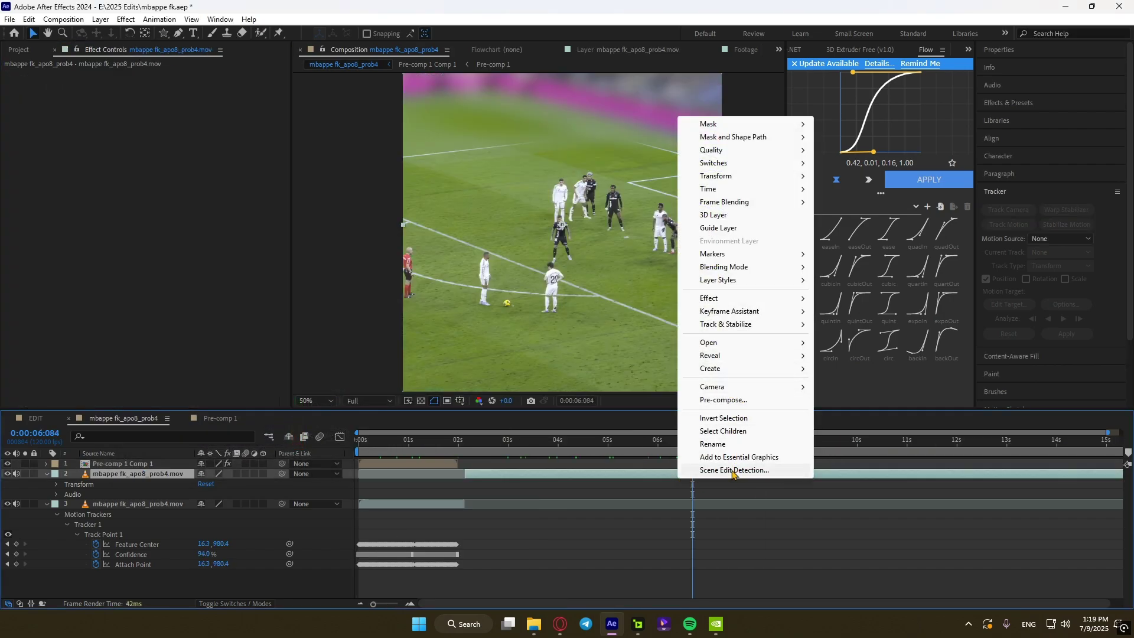
left_click(732, 470)
left_click(550, 347)
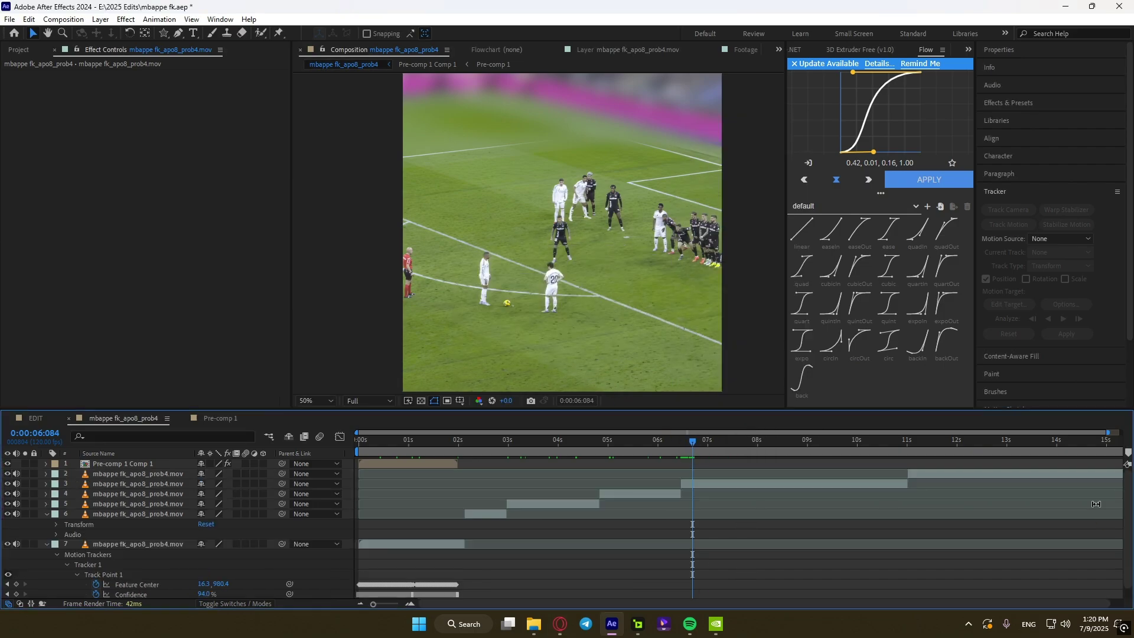
Step: Start a position stabilize track on the Mbappé free-kick clip at 0:00:06:056, place the track point on his head, and analyze forward
scroll(671, 537, "up", 3)
left_click(514, 483)
key("i")
left_click(1067, 225)
scroll(538, 210, "up", 1)
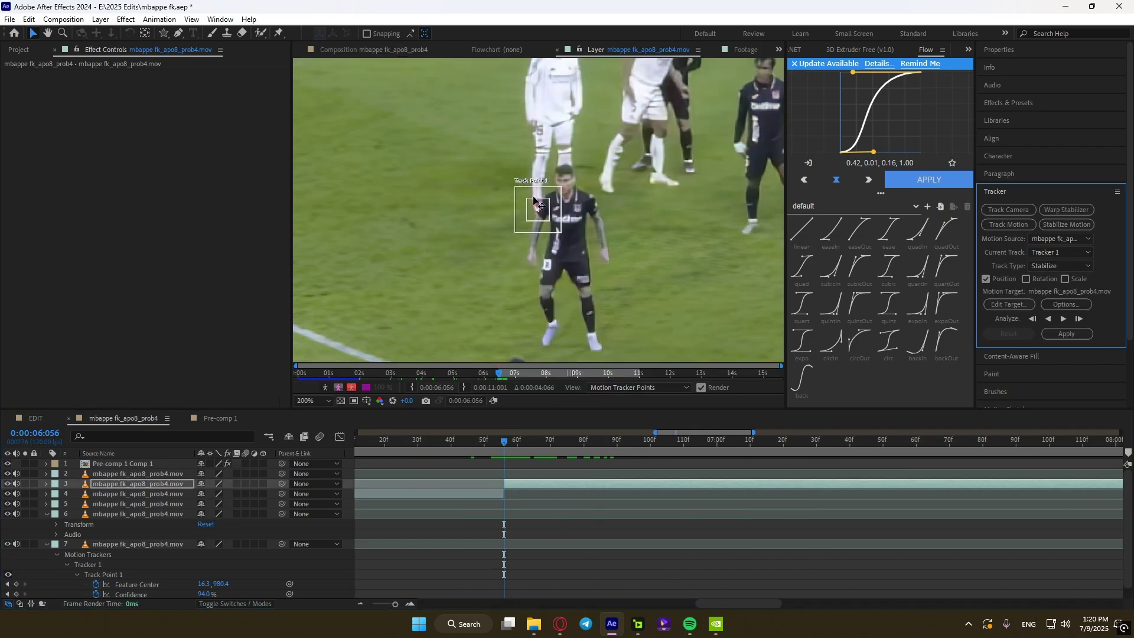
left_click(1063, 319)
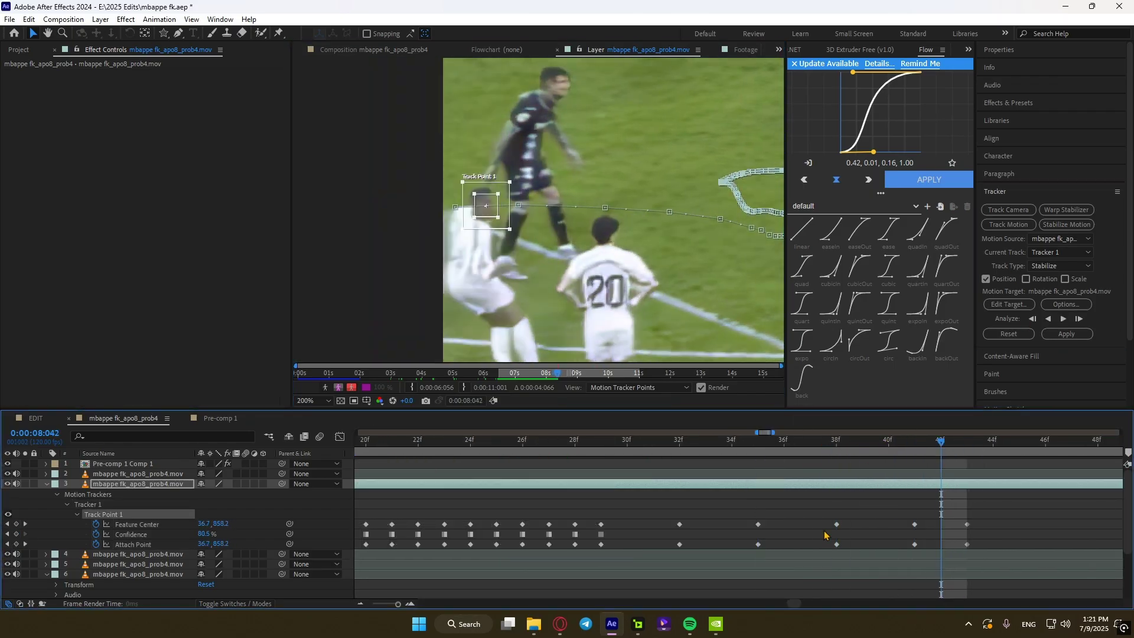
Step: Open the innermost label composition and copy its RICE text and triangle shape layers
scroll(800, 537, "down", 8)
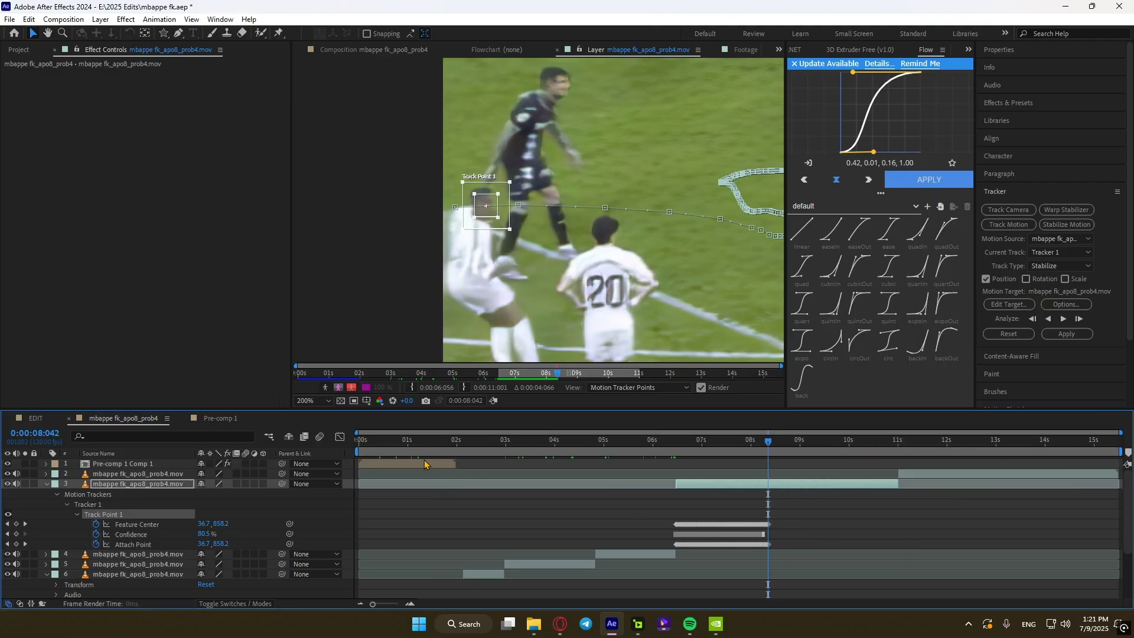
double_click(424, 464)
left_click_drag(467, 444, 505, 444)
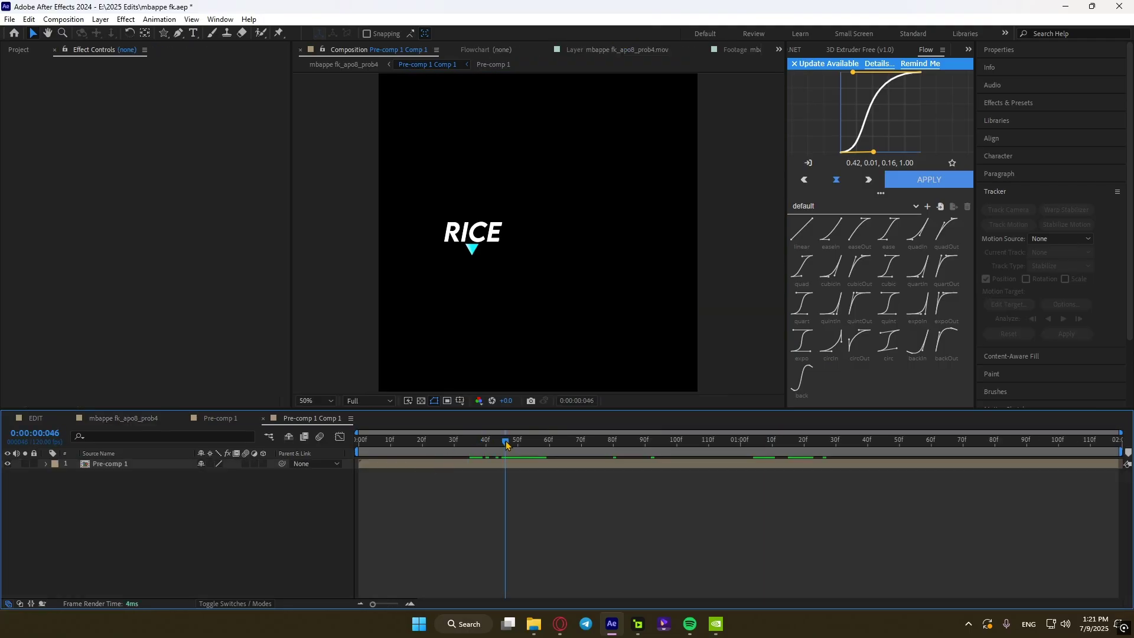
double_click(497, 465)
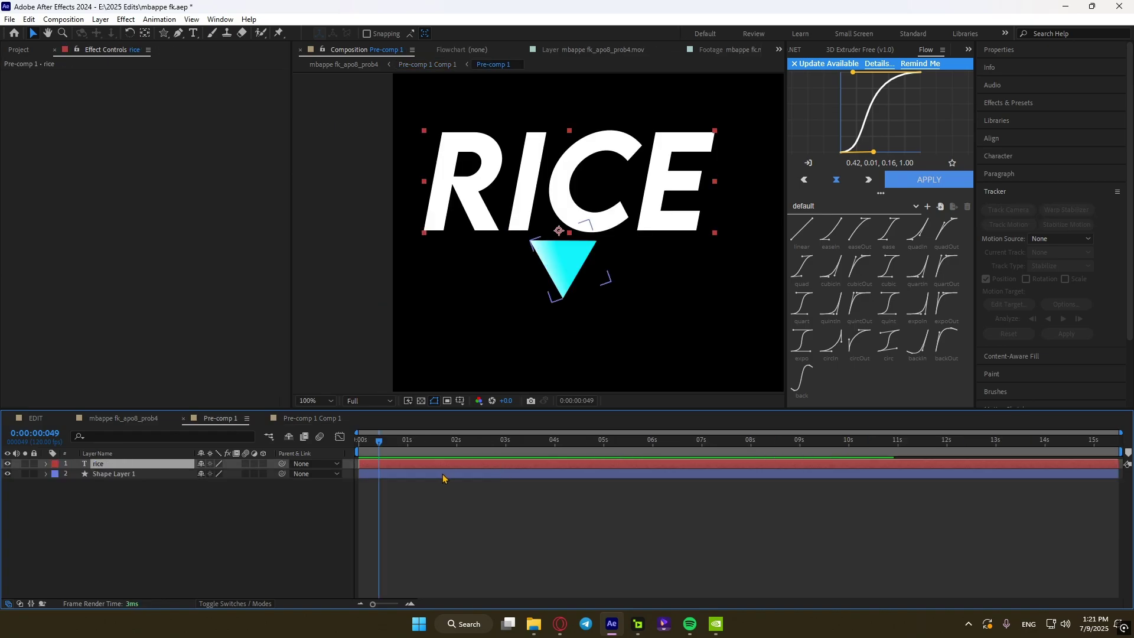
left_click(442, 476, "shift")
left_click(224, 519)
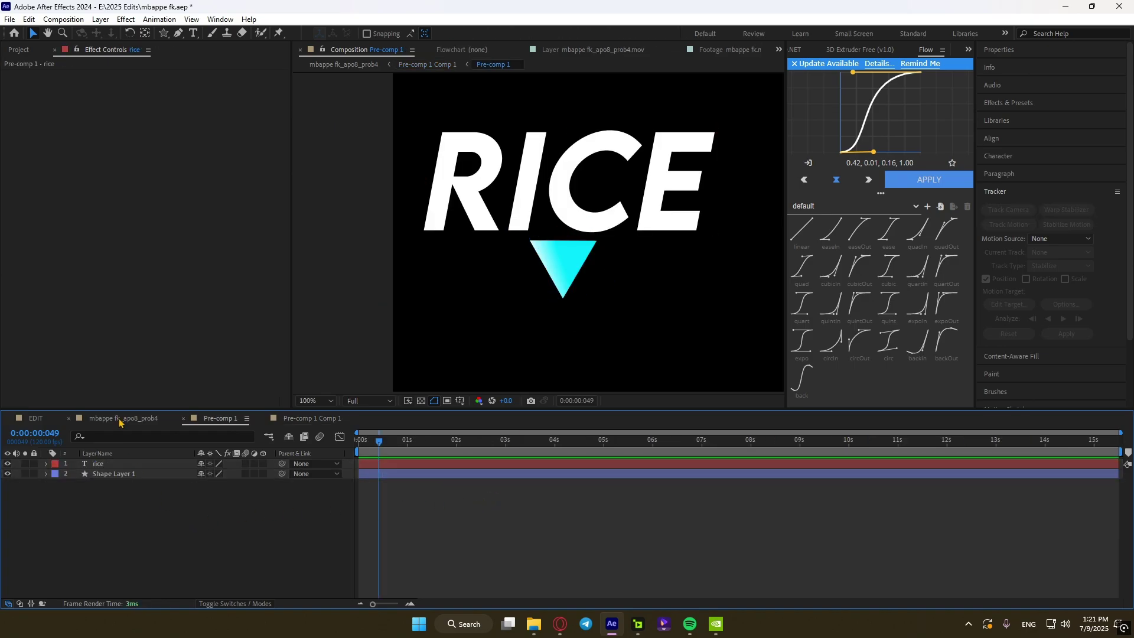
Step: Paste the text and triangle layers above the tracked clip in the main composition, starting at 0:00:06:056
left_click(124, 418)
left_click_drag(682, 445, 668, 449)
scroll(675, 453, "up", 3)
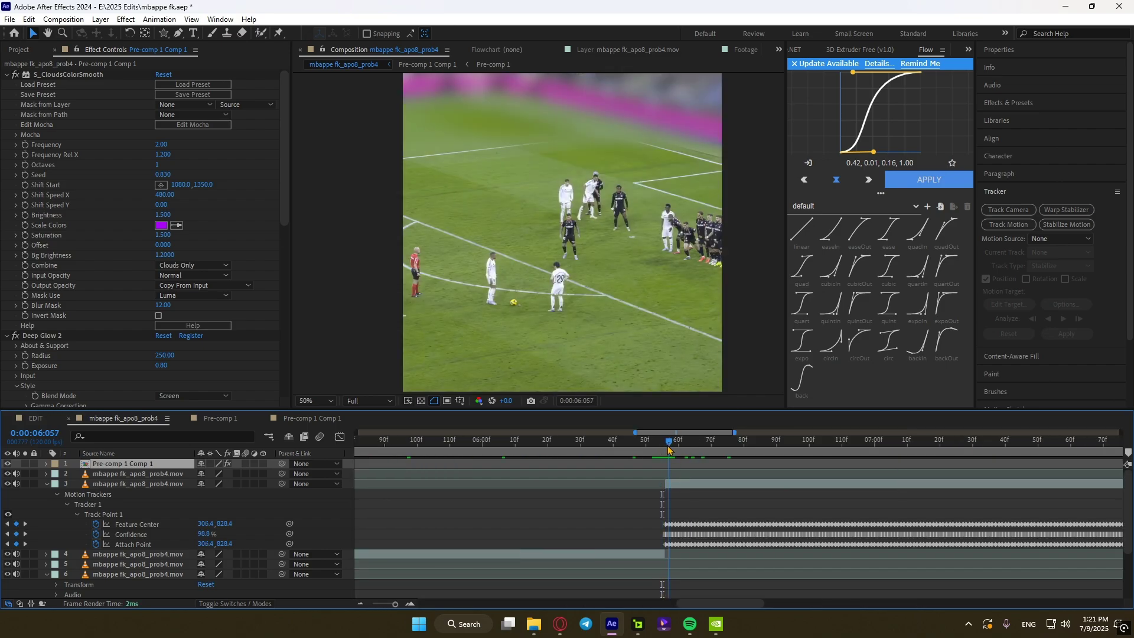
left_click(687, 488)
key("ctrl+v")
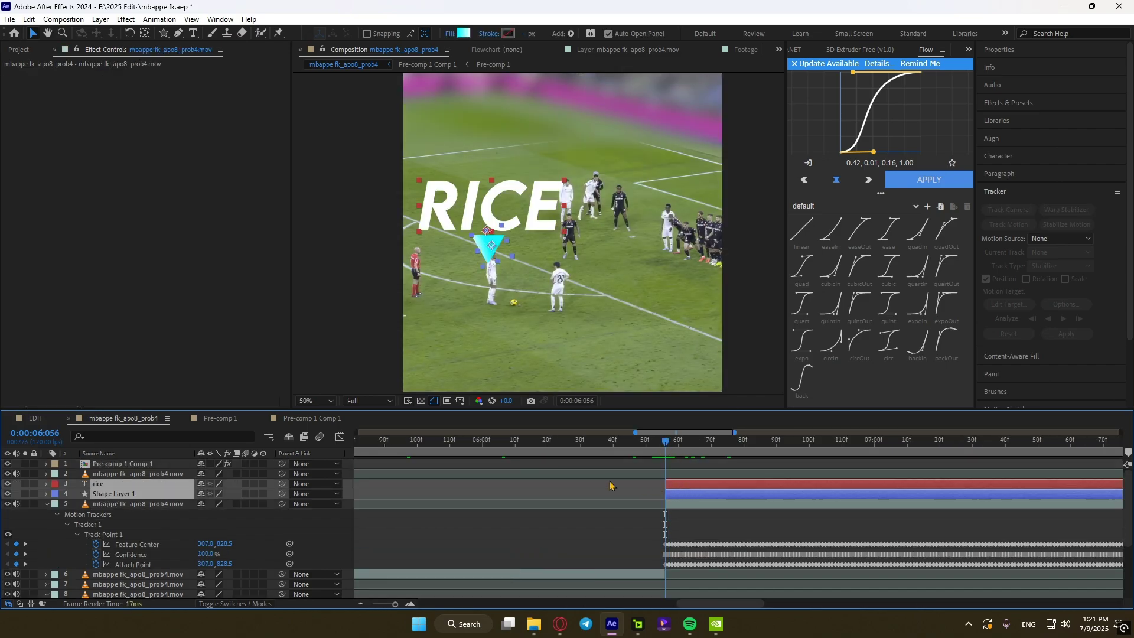
Step: Split the pasted text and triangle layers at 0:00:08:052 and delete the parts after the split
key("minus")
key("minus")
key("minus")
left_click(811, 456)
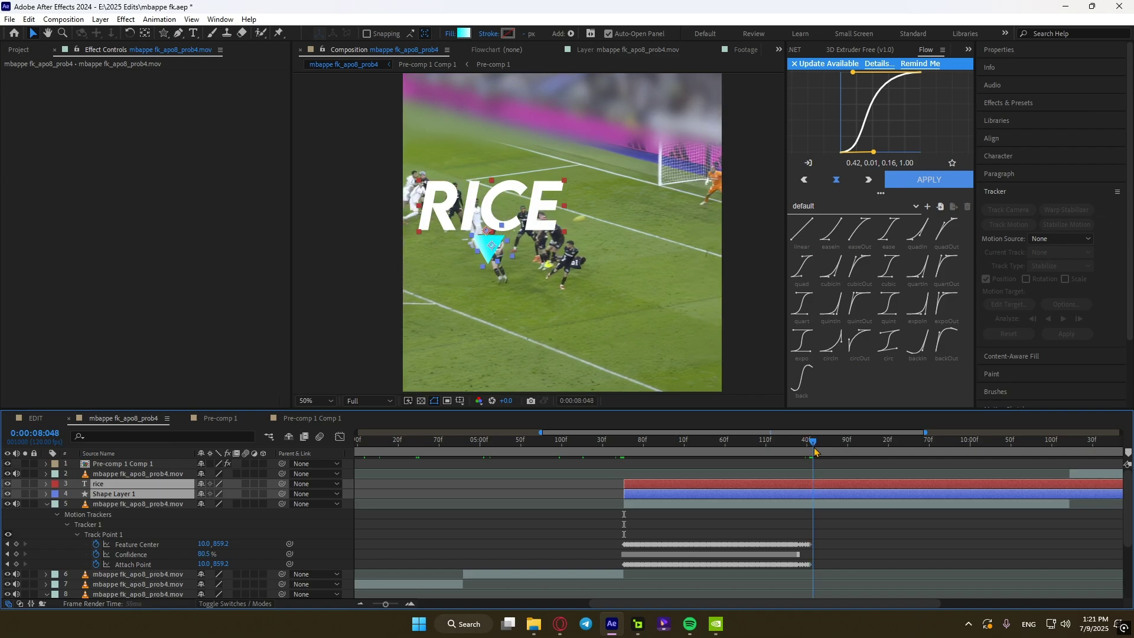
left_click(816, 452)
key("ctrl+shift+d")
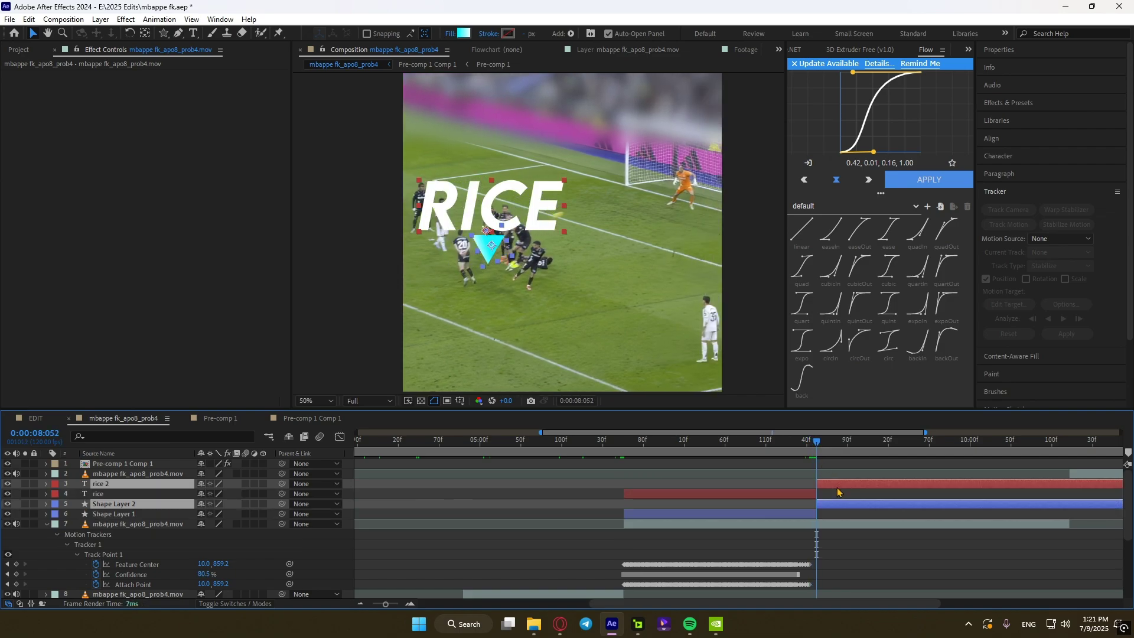
key("Delete")
Step: Change the pasted text layer's wording to "mbappe"
left_click(728, 441)
double_click(693, 489)
type("mbappe")
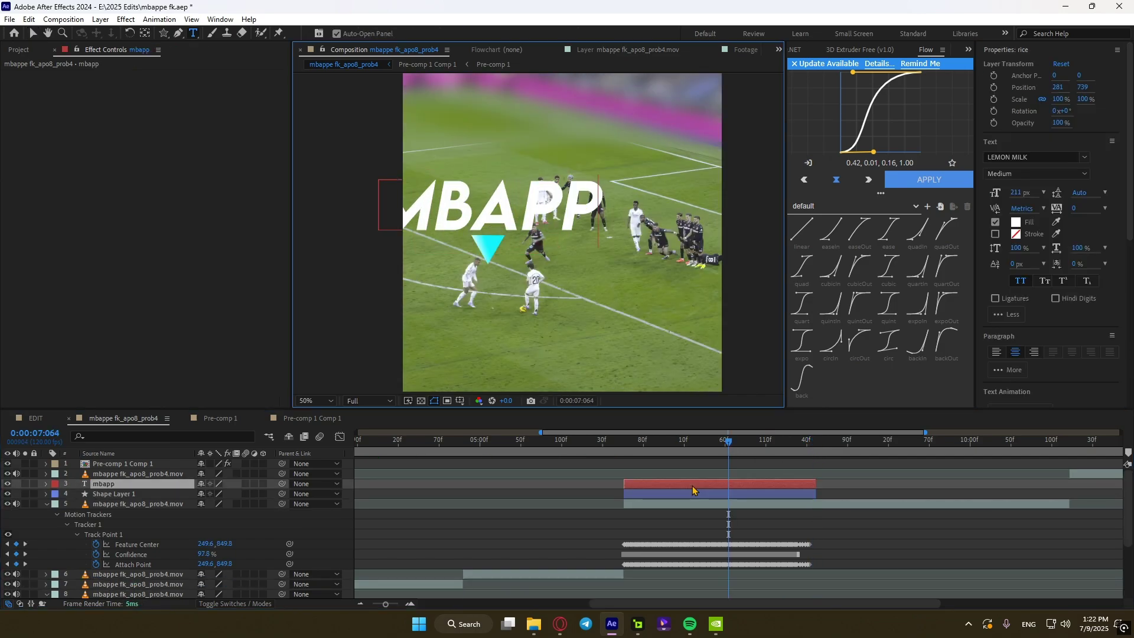
Step: Move the name and triangle together so the full name fits inside the frame, and pre-compose both layers
left_click(672, 498, "shift")
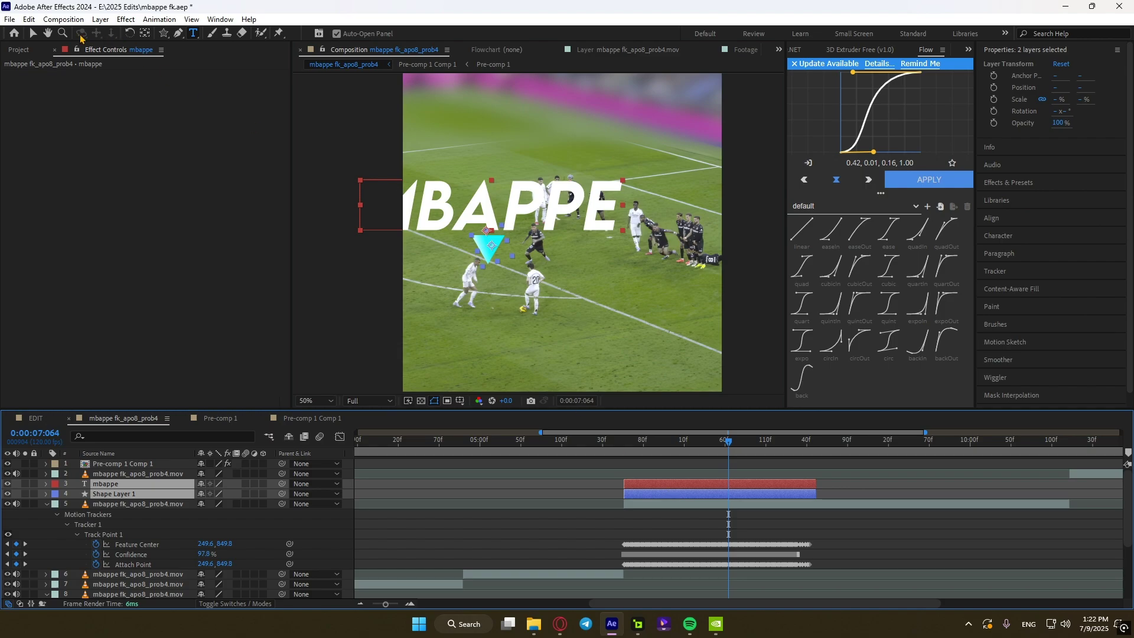
left_click(32, 33)
left_click_drag(485, 212, 548, 198)
right_click(706, 500)
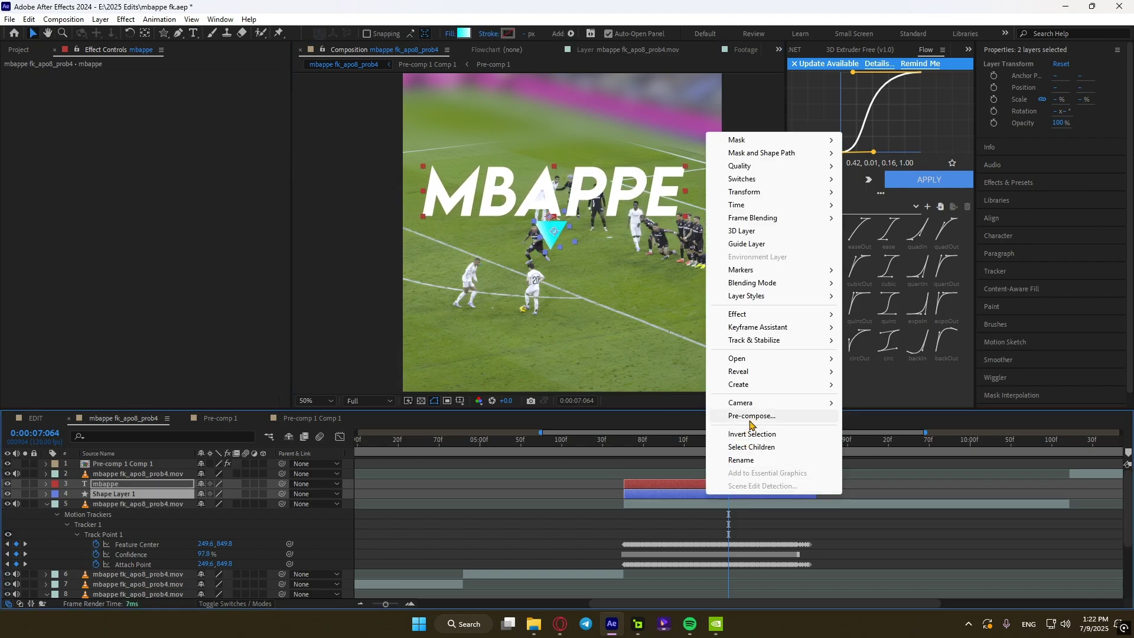
left_click(762, 411)
key("Return")
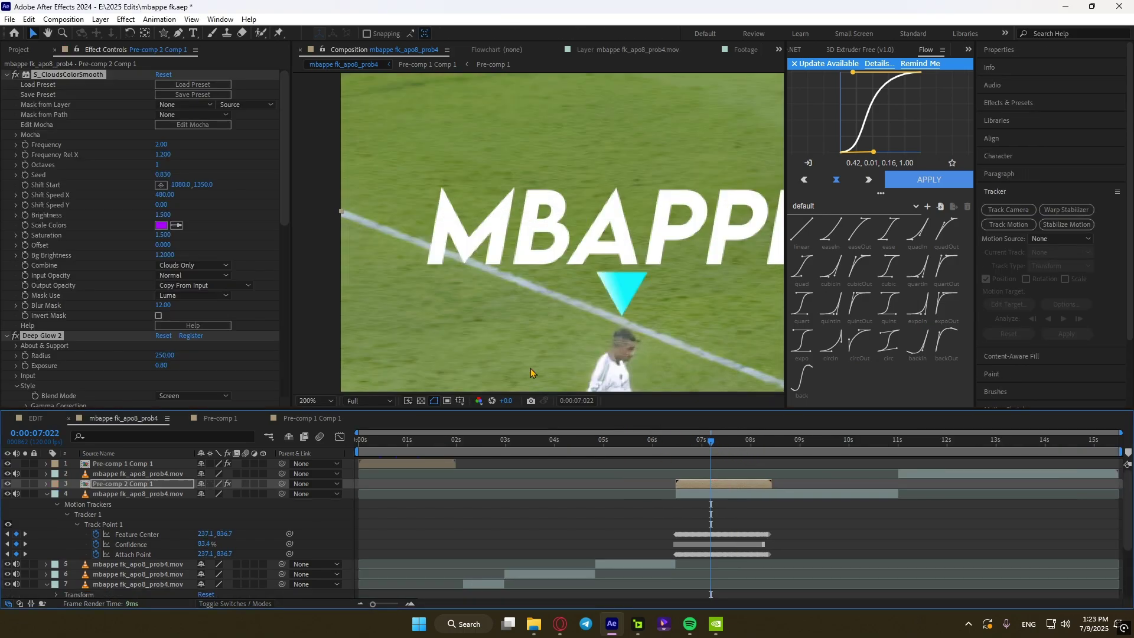
Step: Open the scale color of the MBAPPE marker's S_CloudsColorSmooth effect for editing
scroll(415, 254, "down", 2)
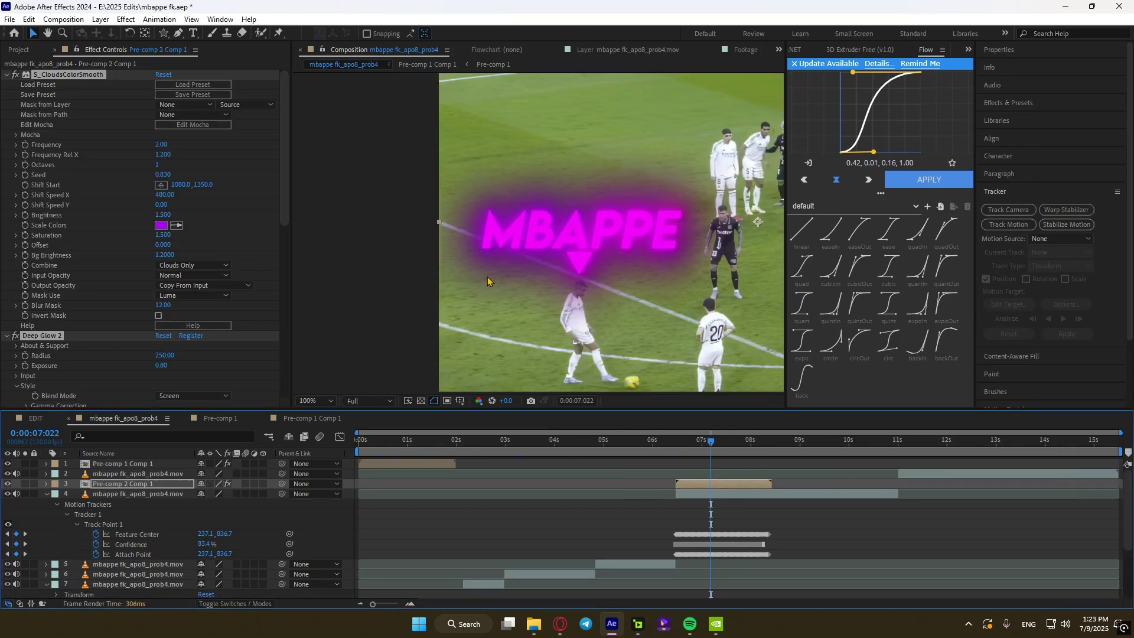
left_click(161, 225)
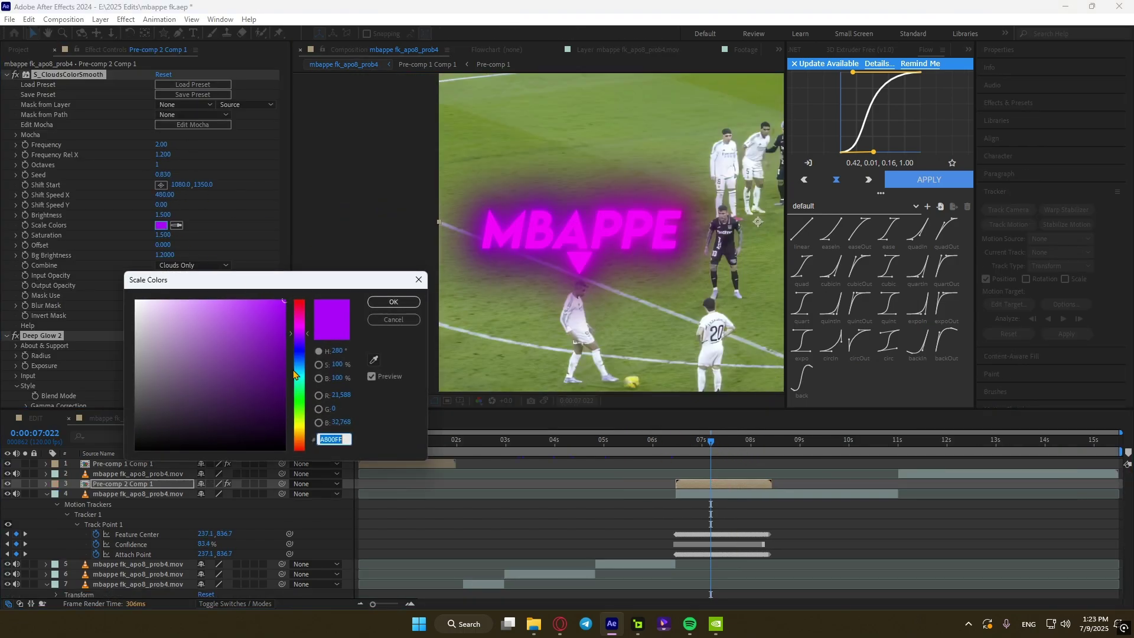
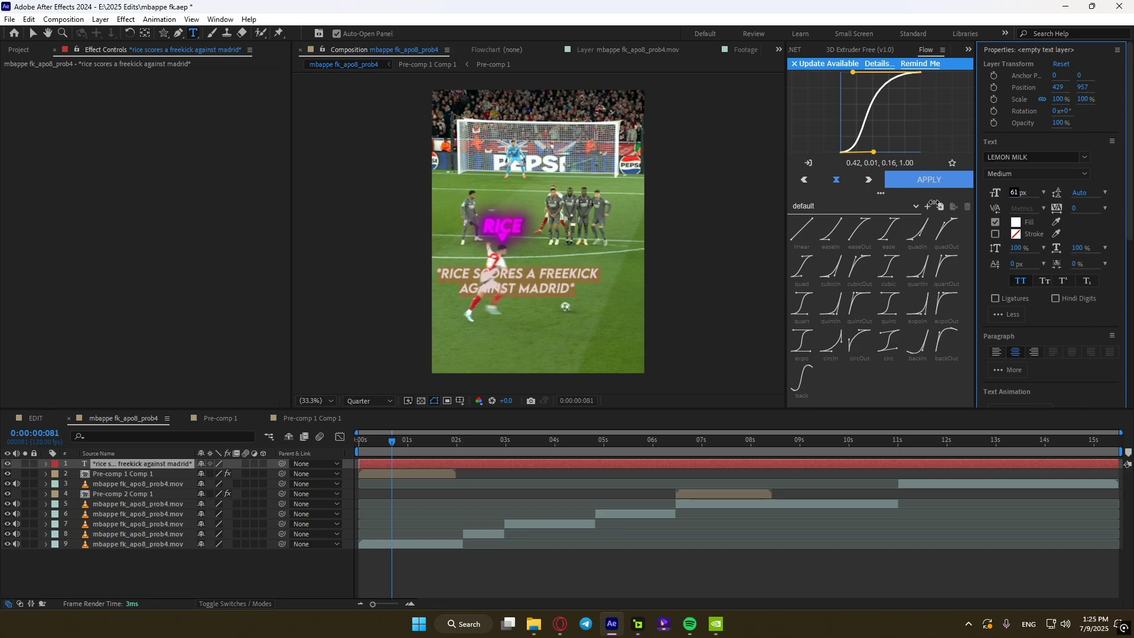
Step: Move the caption's opening asterisk to just before "against" and center the caption horizontally in the composition
left_click(444, 275)
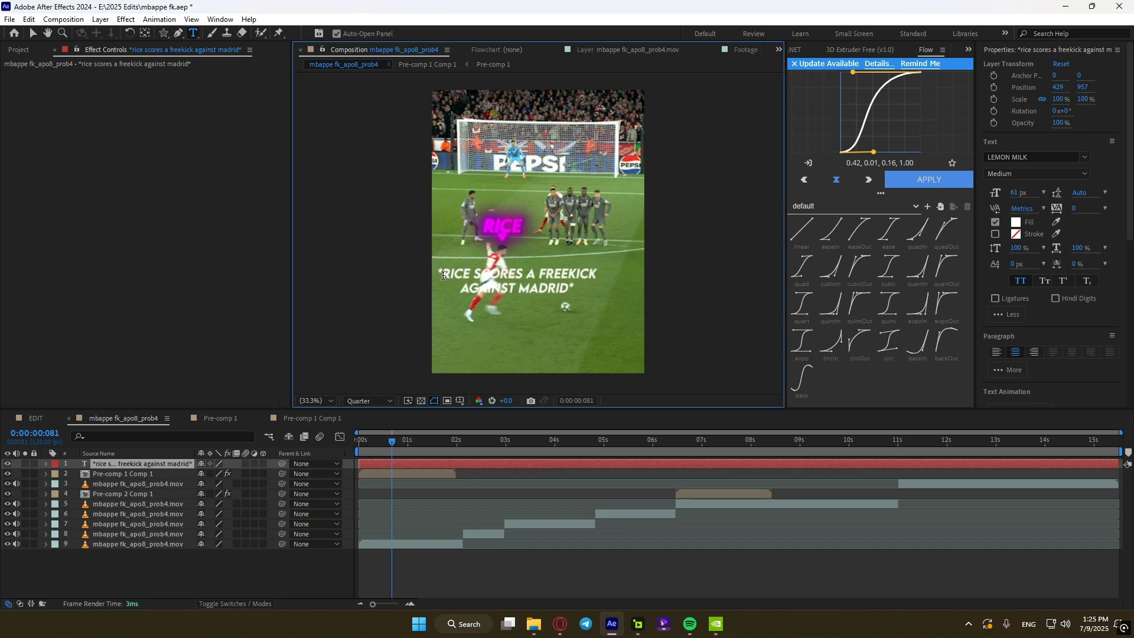
key("BackSpace")
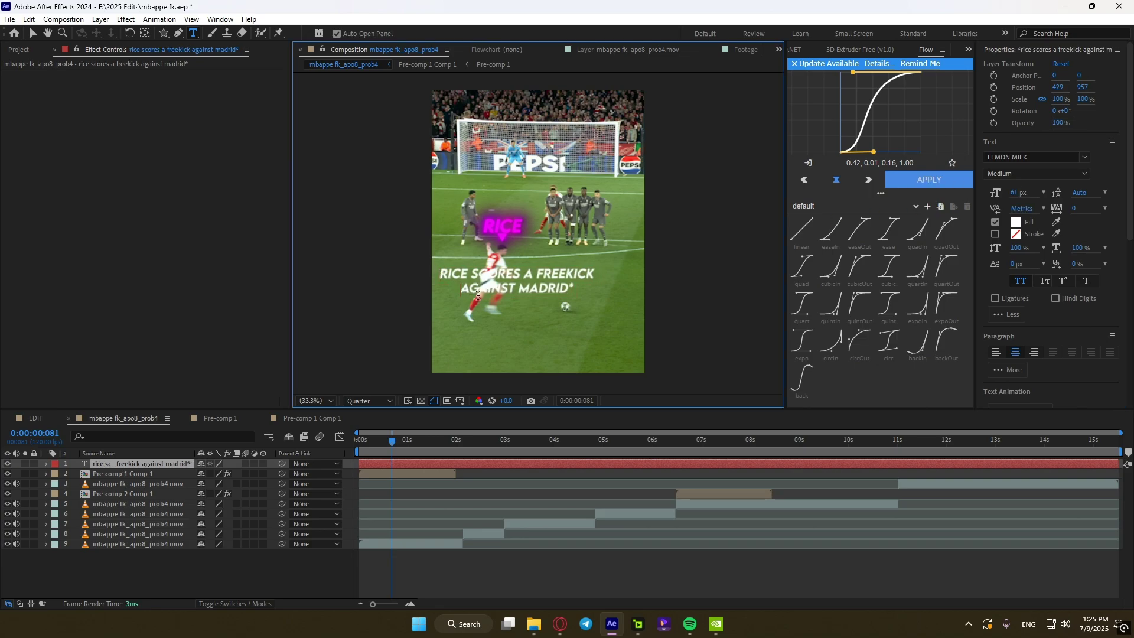
type("*")
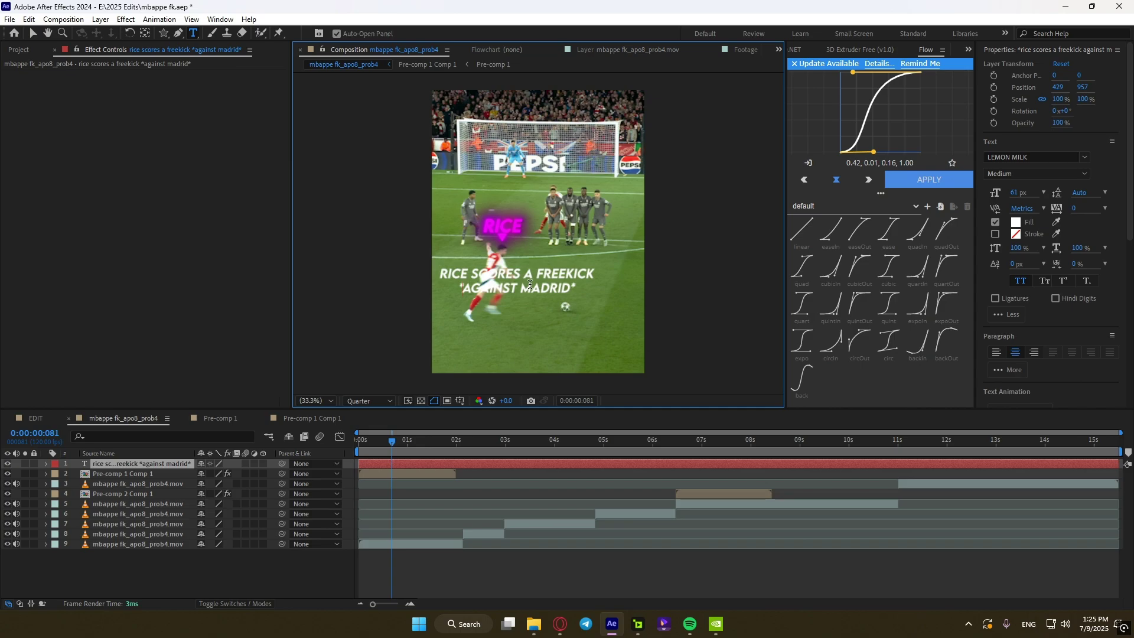
key("ctrl+a")
scroll(988, 371, "down", 10)
left_click(1006, 205)
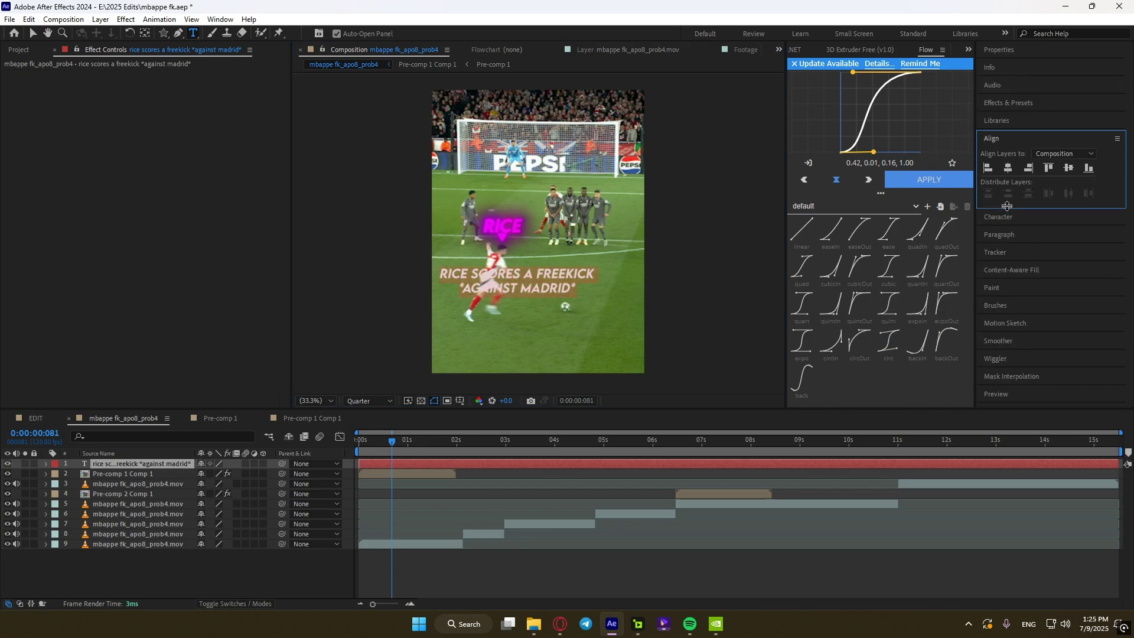
left_click(1007, 169)
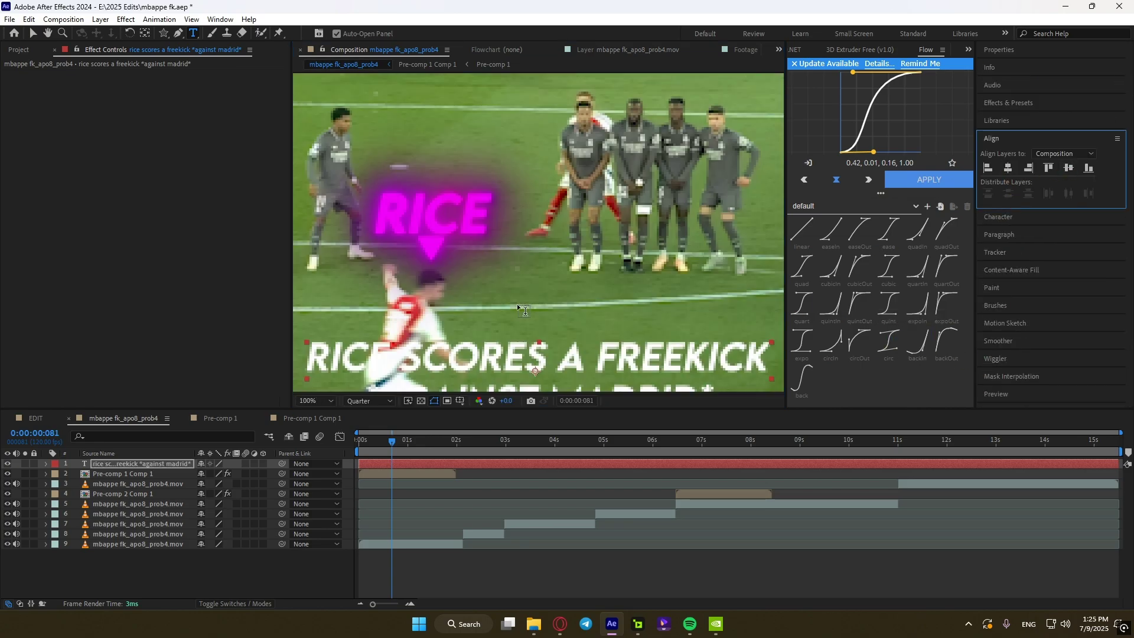
Step: Copy all effects from the RICE marker pre-comp onto the caption and remove S_CloudsColorSmooth from the caption
scroll(560, 265, "up", 1)
left_click(436, 476)
left_click(49, 75)
key("ctrl+a")
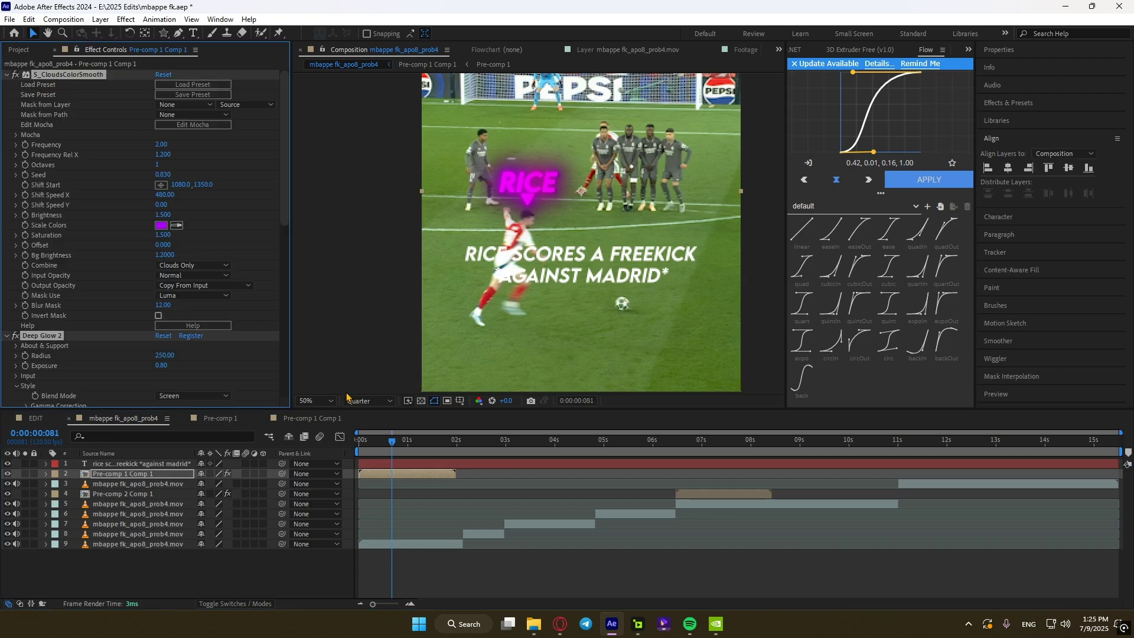
left_click(411, 464)
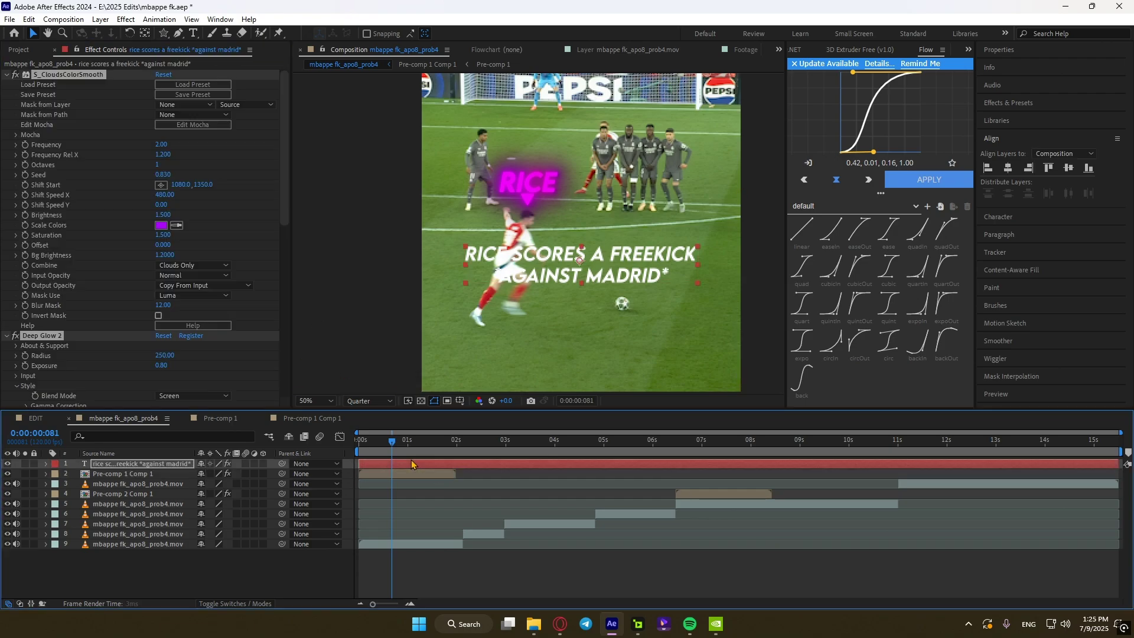
key("ctrl+v")
left_click(64, 75)
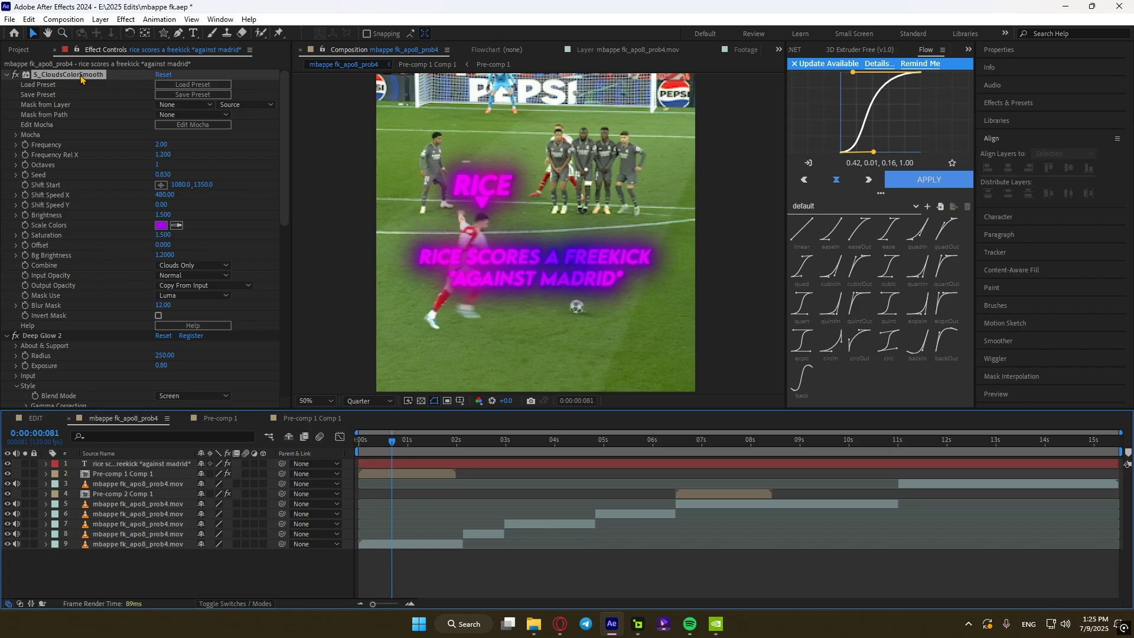
key("Delete")
Step: Give the words "against madrid" between the caption's asterisks a light red fill
double_click(440, 465)
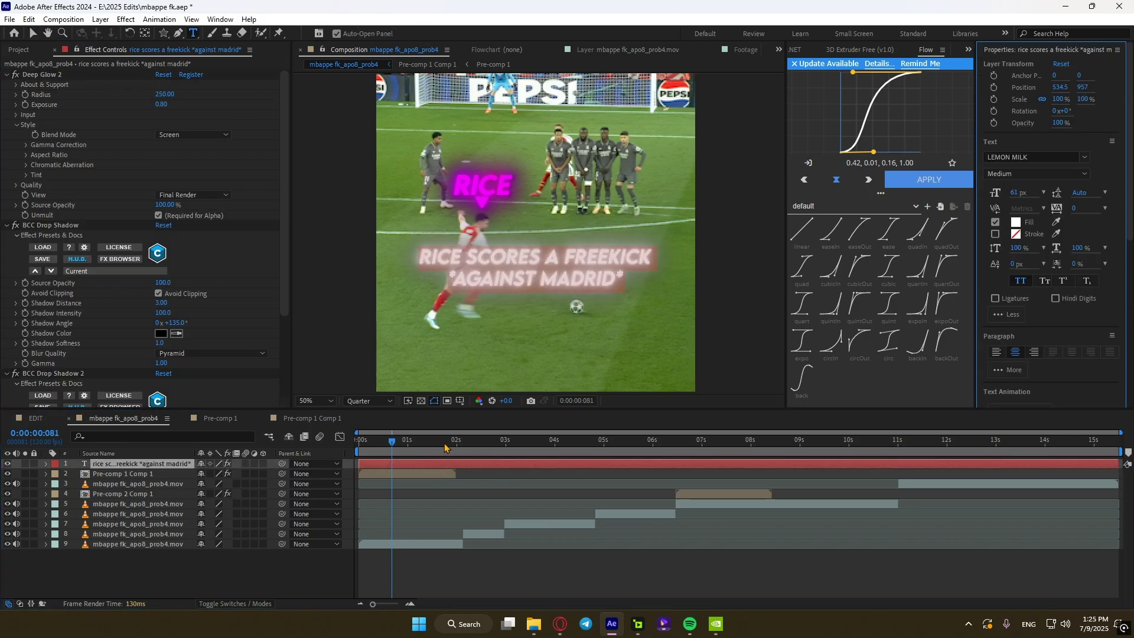
left_click(499, 254)
left_click_drag(615, 277, 466, 286)
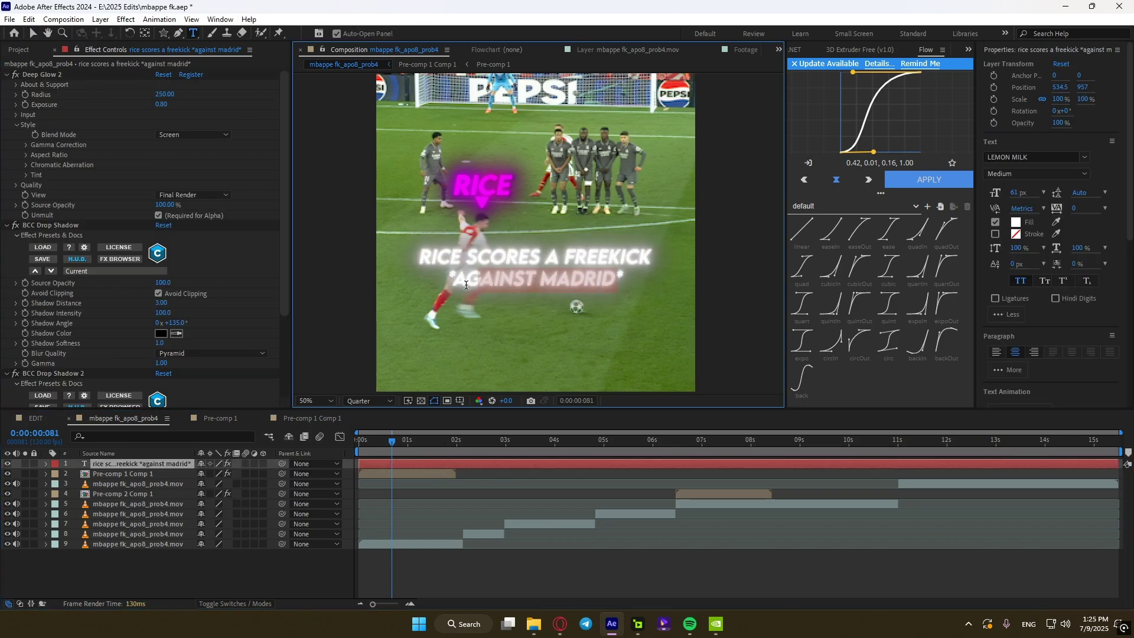
left_click(1012, 224)
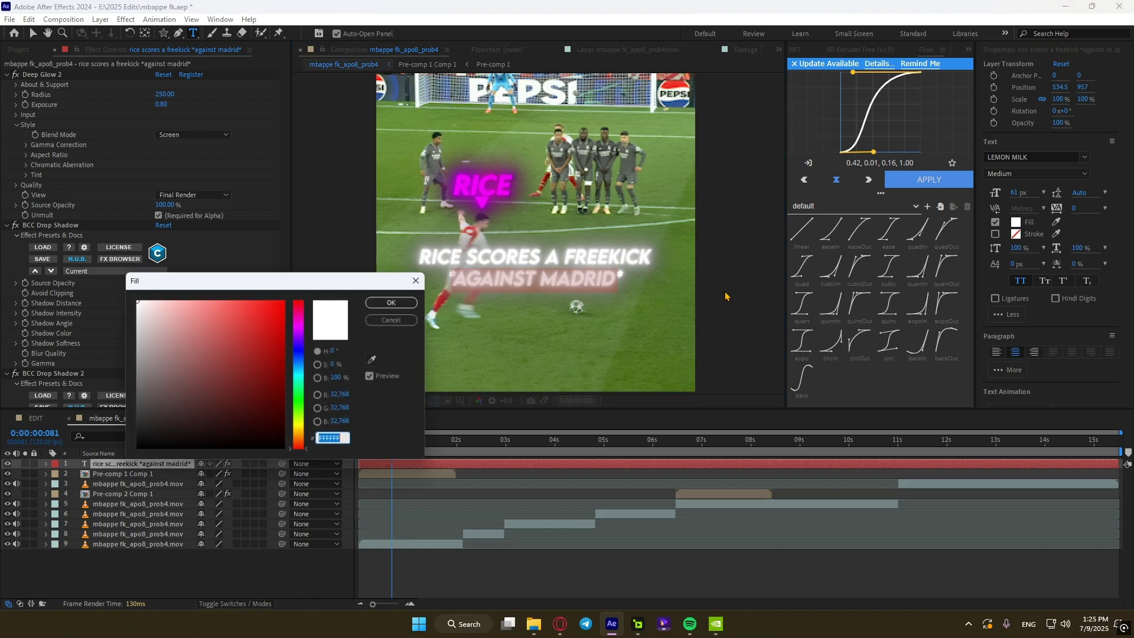
left_click_drag(224, 316, 246, 269)
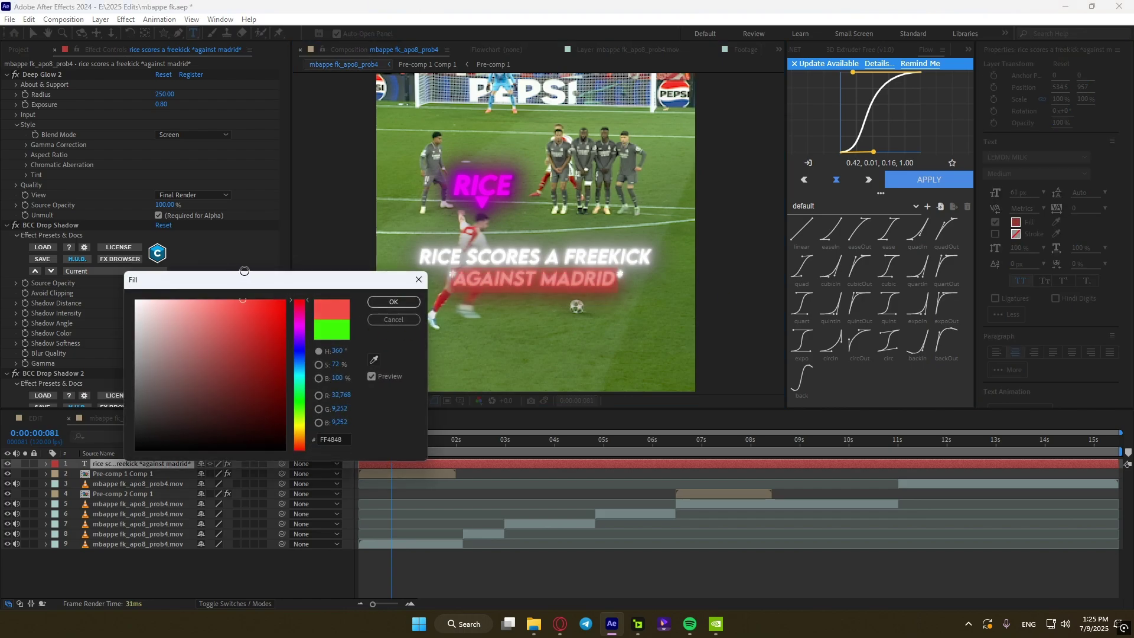
left_click(394, 301)
Step: Give the caption's first line, "rice scores a freekick", a bright green fill
left_click(1015, 223)
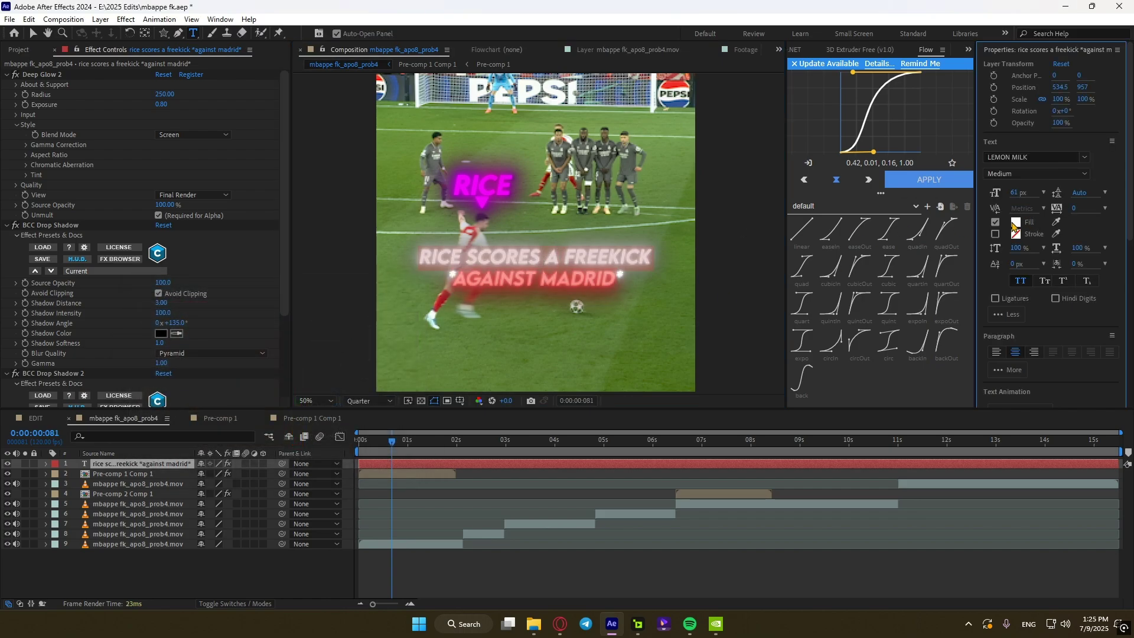
left_click(300, 404)
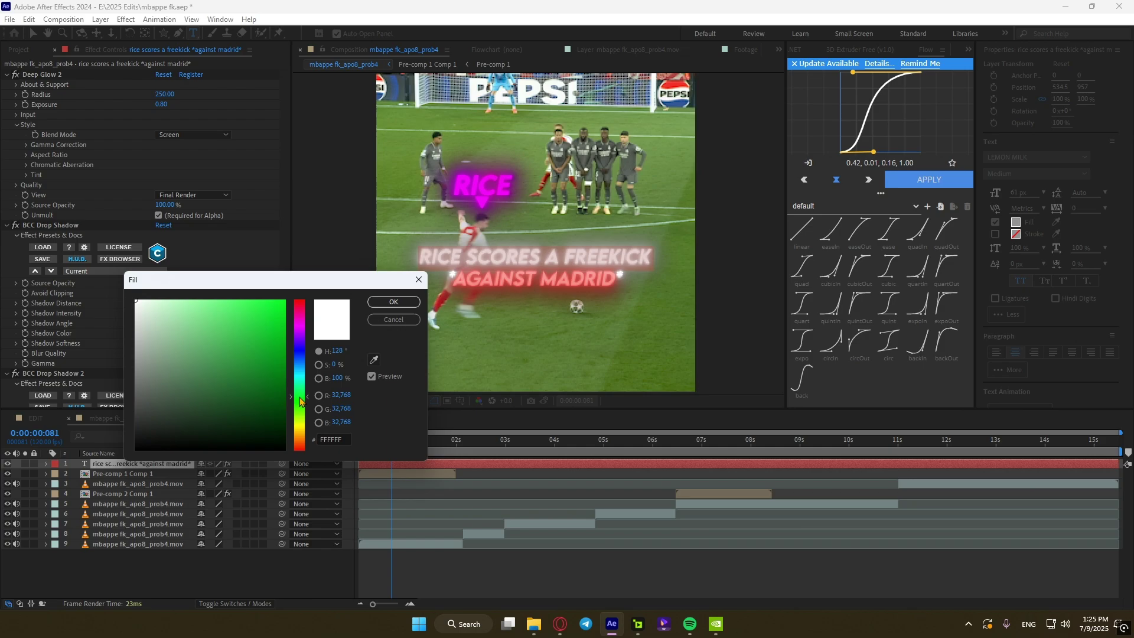
left_click(389, 304)
left_click(630, 564)
Step: Scale the caption to 85% and lower it to a Y position of 1052
left_click(458, 463)
key("s")
left_click_drag(210, 474, 280, 474)
left_click(131, 464)
key("p")
left_click(321, 567)
Step: Apply the Typewriter preset to the caption at the composition's start and move its end keyframe to 0:00:00:075
key("ctrl+space")
type("typew")
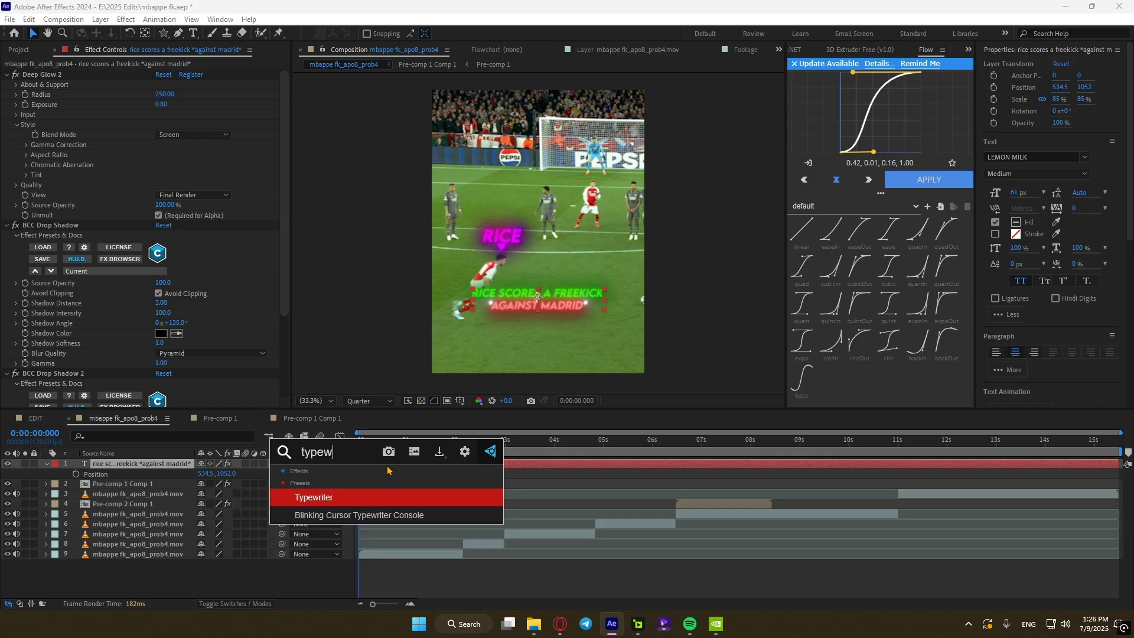
left_click(366, 497)
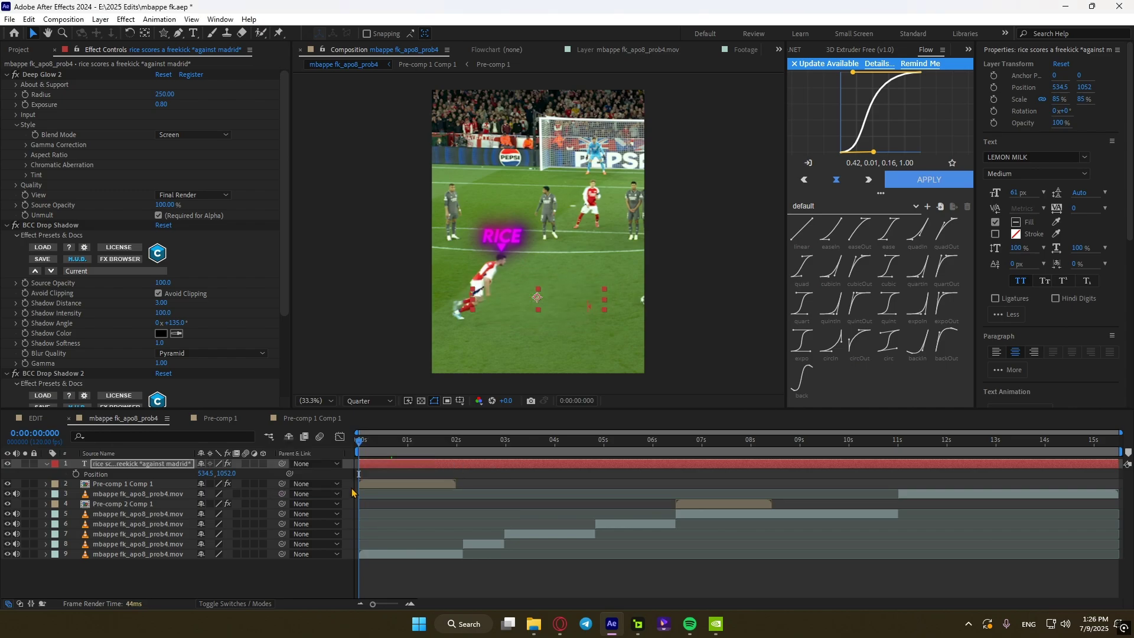
key("=")
left_click_drag(407, 443, 435, 455)
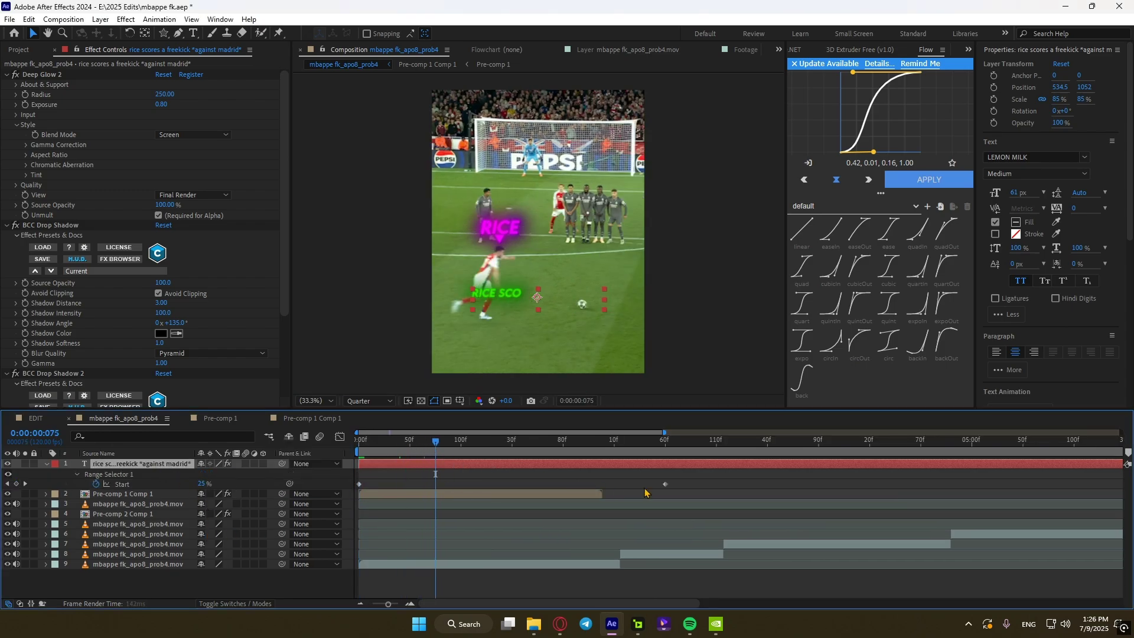
left_click_drag(666, 484, 450, 484)
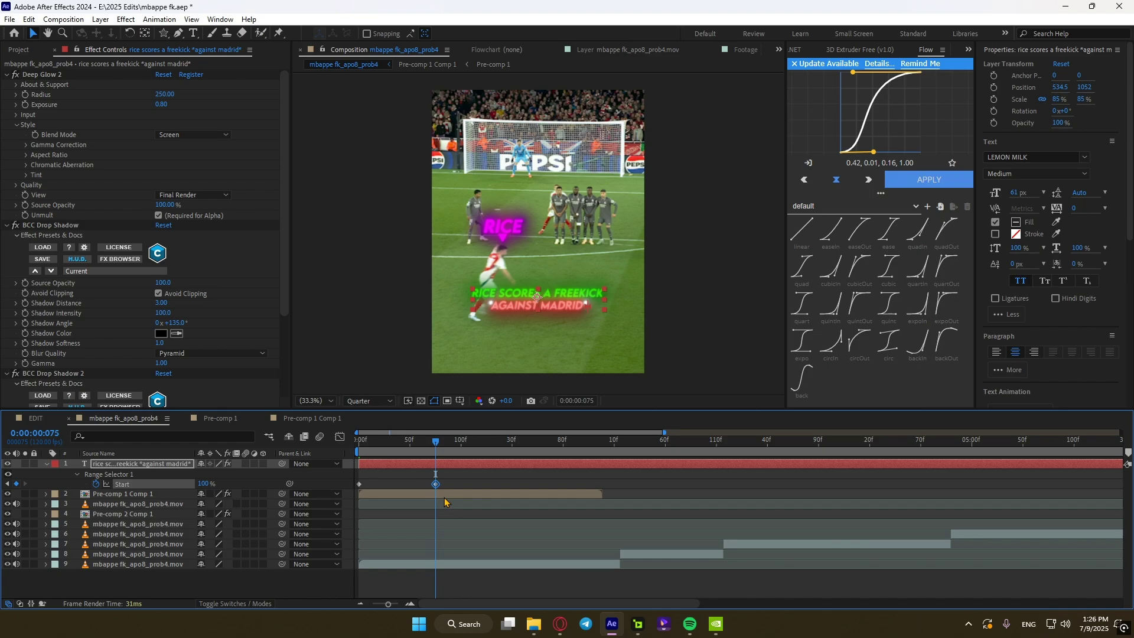
mouse_move(435, 440)
left_mouse_down()
mouse_move(359, 449)
mouse_move(438, 449)
left_mouse_up()
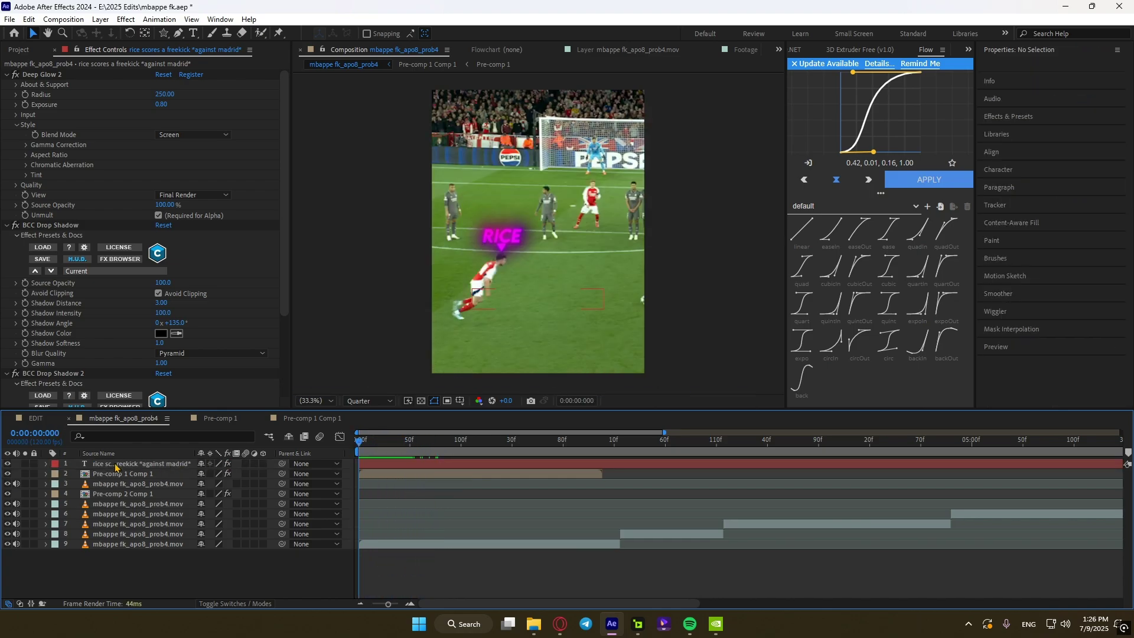
Step: Add a Tracking text animator to the caption and set tracking keyframes at 0:00:00:000 with an amount of 0
left_click(116, 464)
left_click(47, 464)
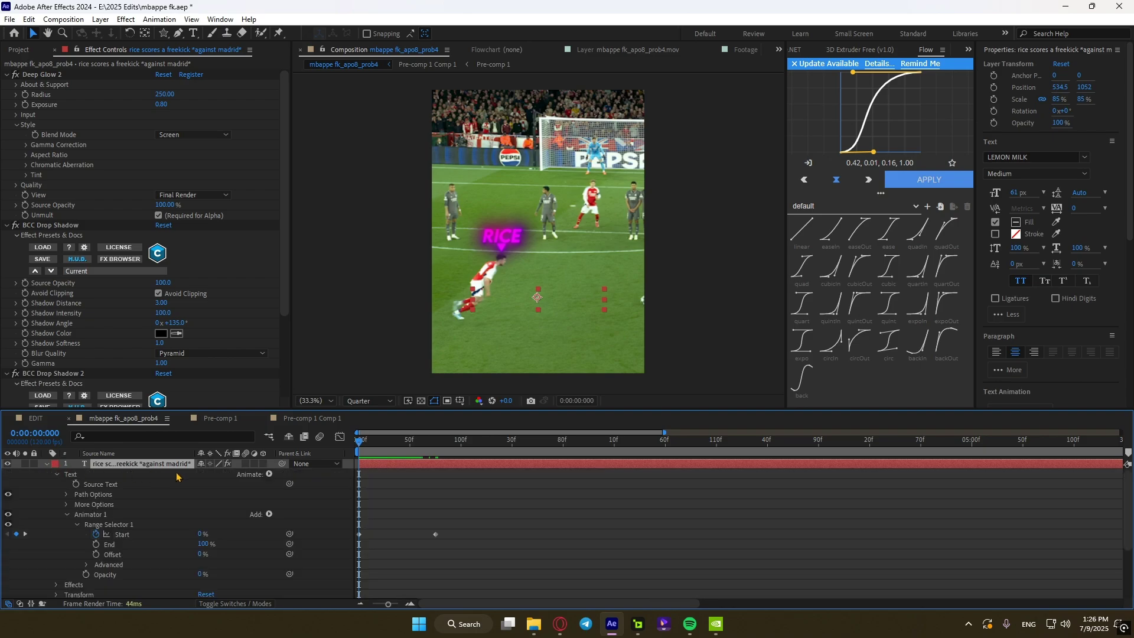
left_click(268, 475)
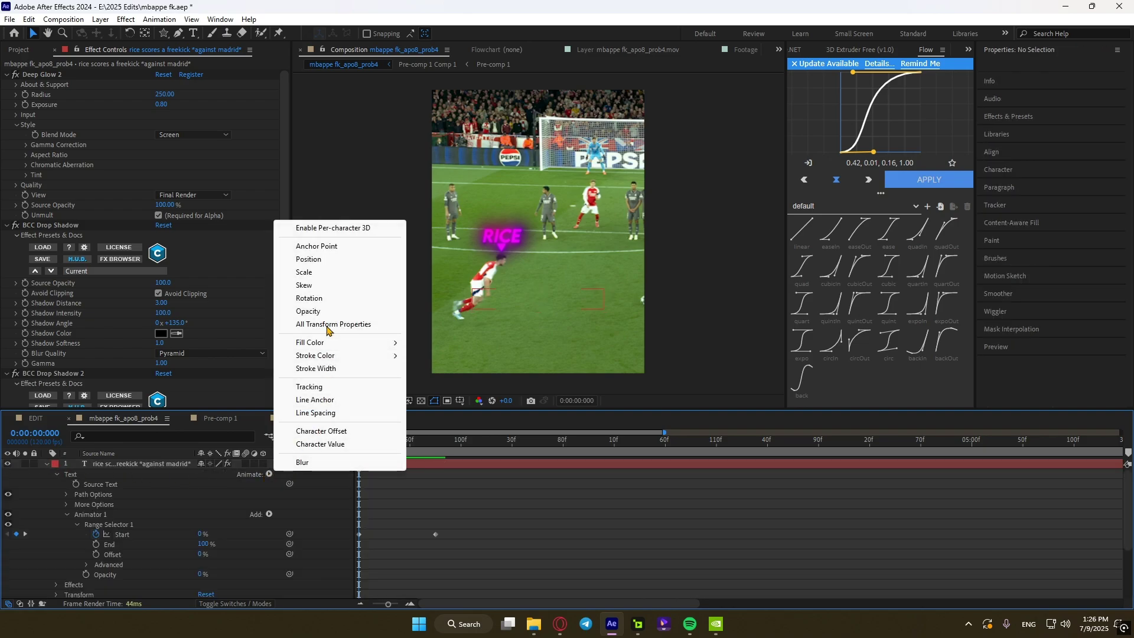
left_click(308, 386)
scroll(428, 526, "down", 3)
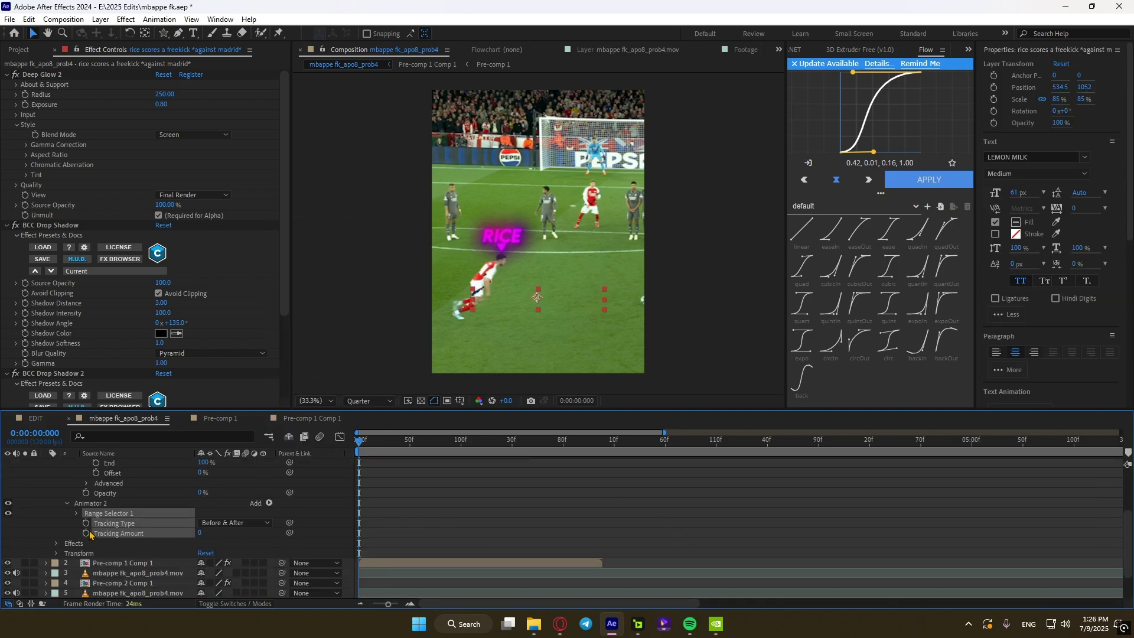
scroll(380, 554, "up", 3)
scroll(435, 473, "down", 3)
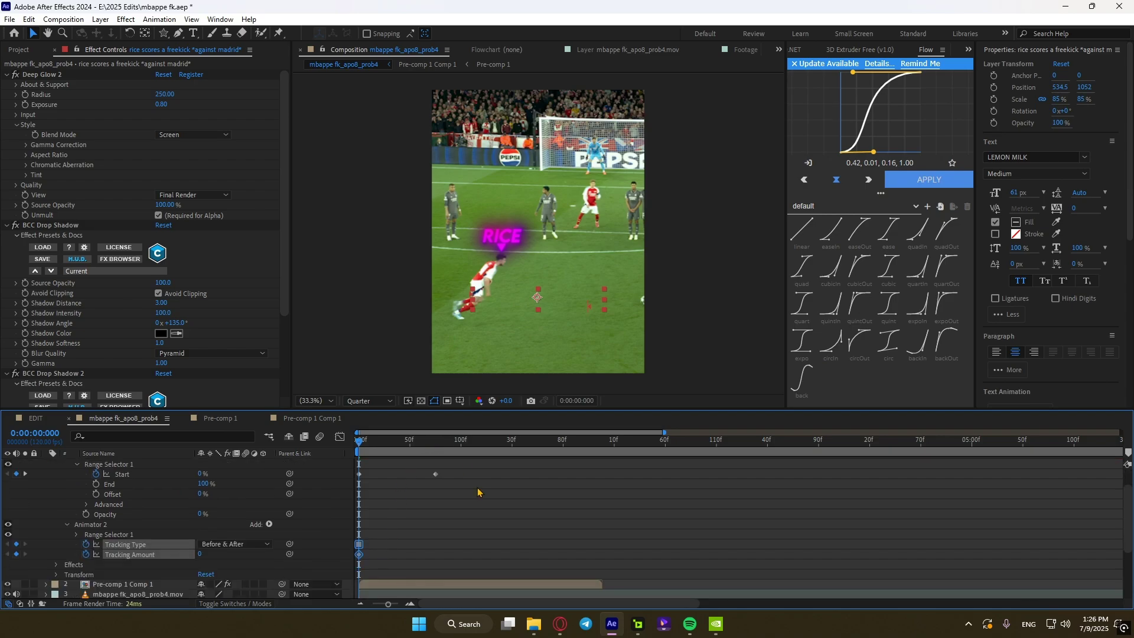
Step: Keyframe the caption's tracking amount to 4 at 0:00:02:051
left_click_drag(586, 453, 656, 453)
left_click(200, 524)
type("4")
left_click(304, 539)
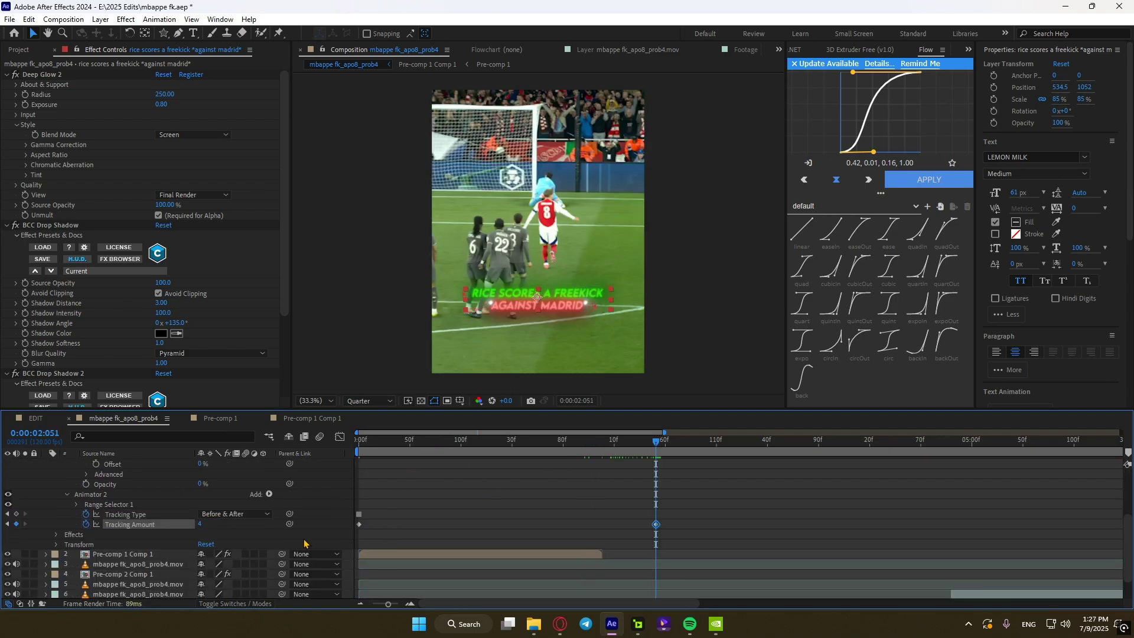
left_click(469, 512)
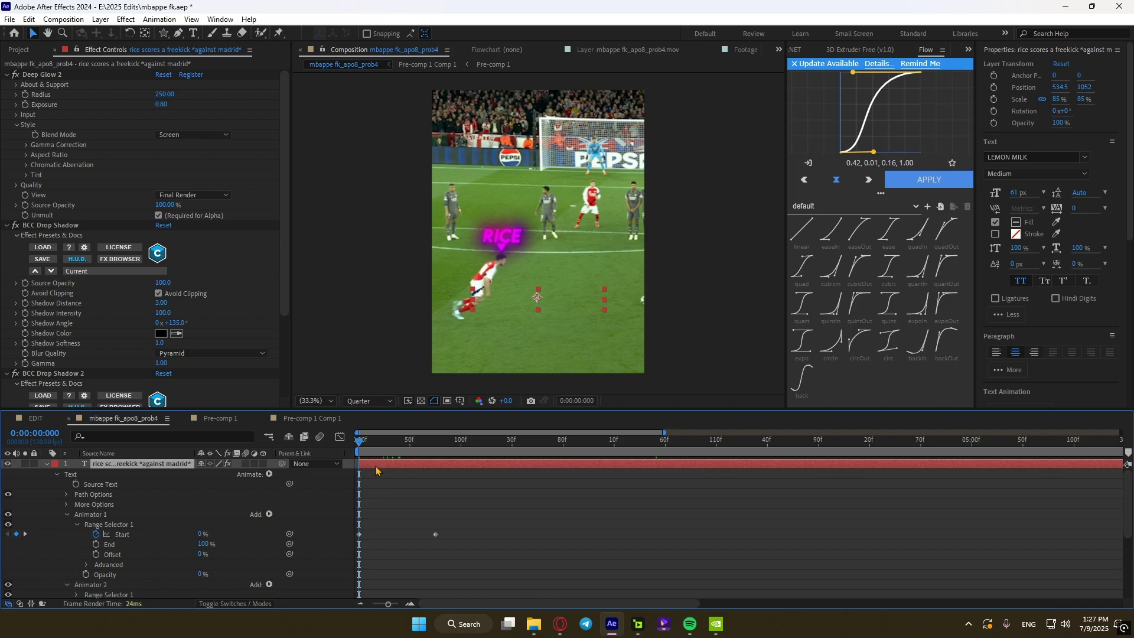
Step: Center the caption's anchor point in its layer content
right_click(376, 464)
mouse_move(421, 160)
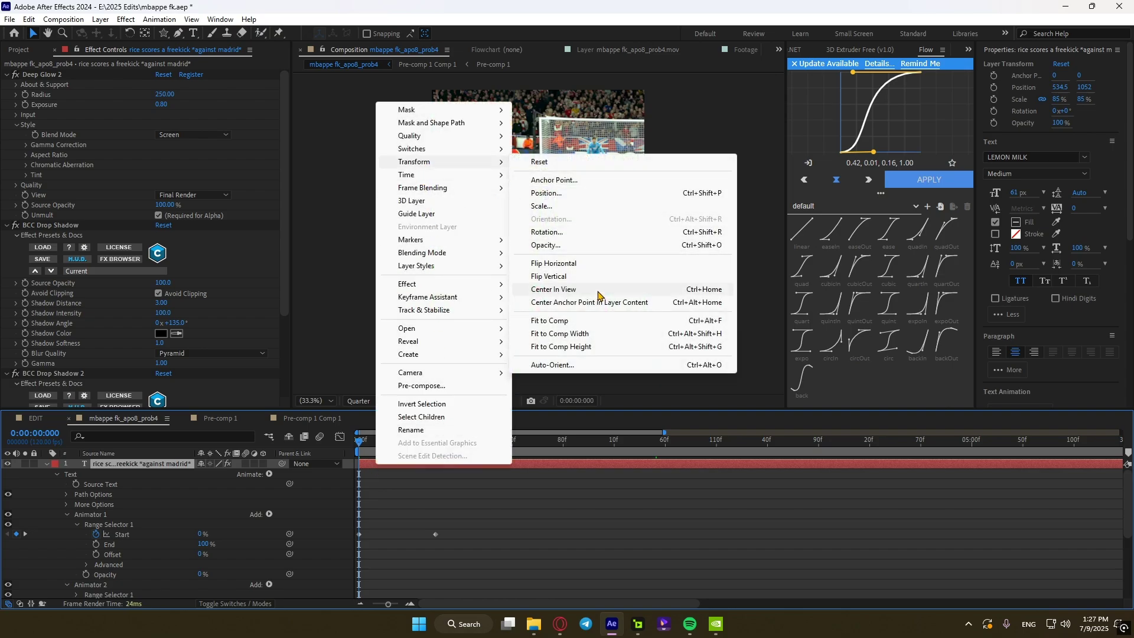
left_click(597, 302)
Step: Keyframe the caption's scale from 85% at the start to a slightly larger size at 0:00:02:051
key("s")
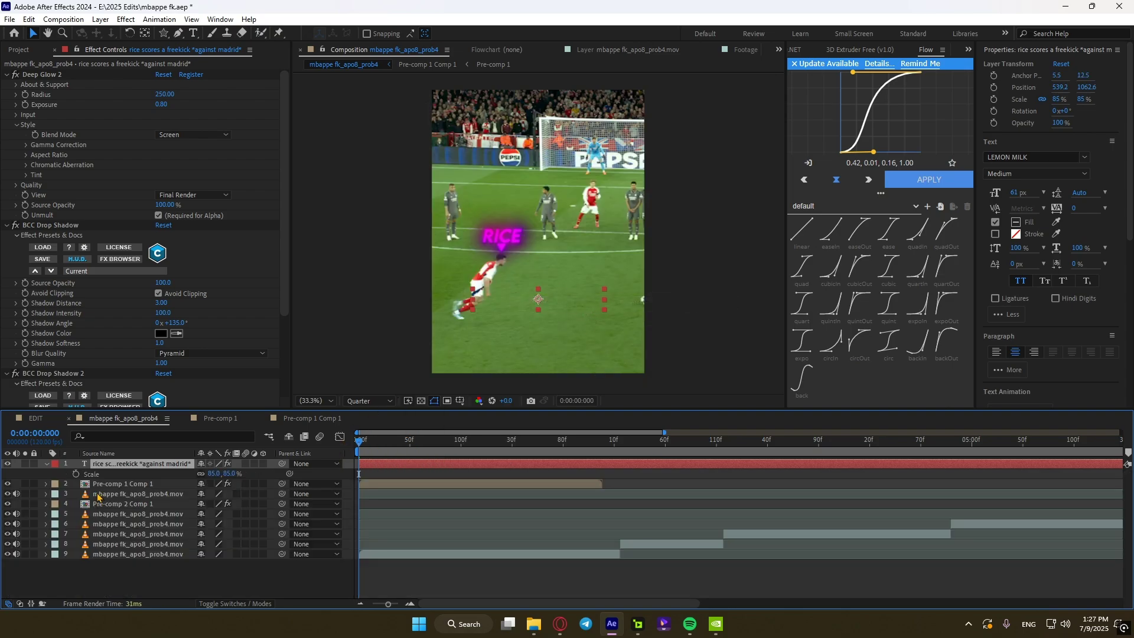
left_click(76, 475)
key("u")
left_click_drag(552, 444, 650, 455)
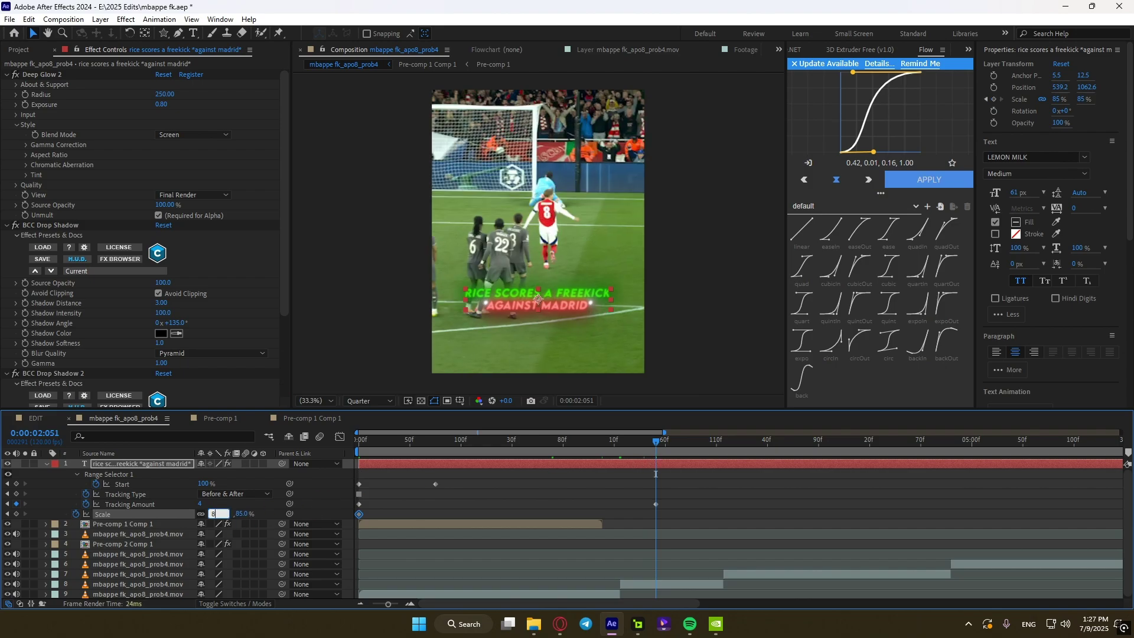
key("Return")
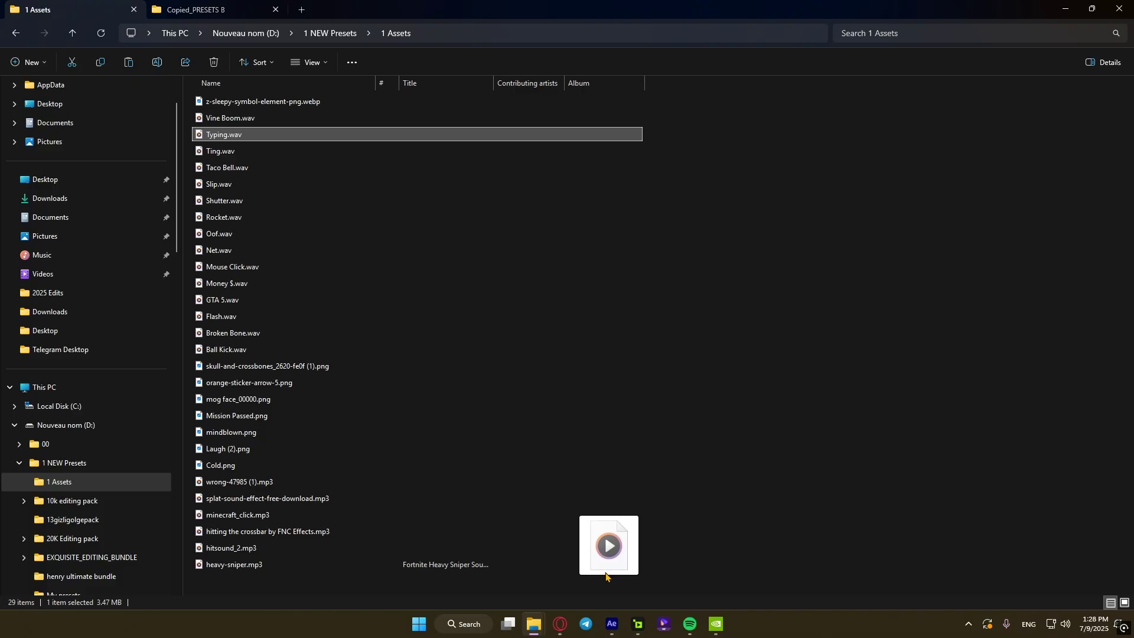
Step: Bring Typing.wav from the 1 Assets folder into the composition above the caption, starting at 0:00:00:000, and reveal its waveform
left_click_drag(608, 577, 407, 511)
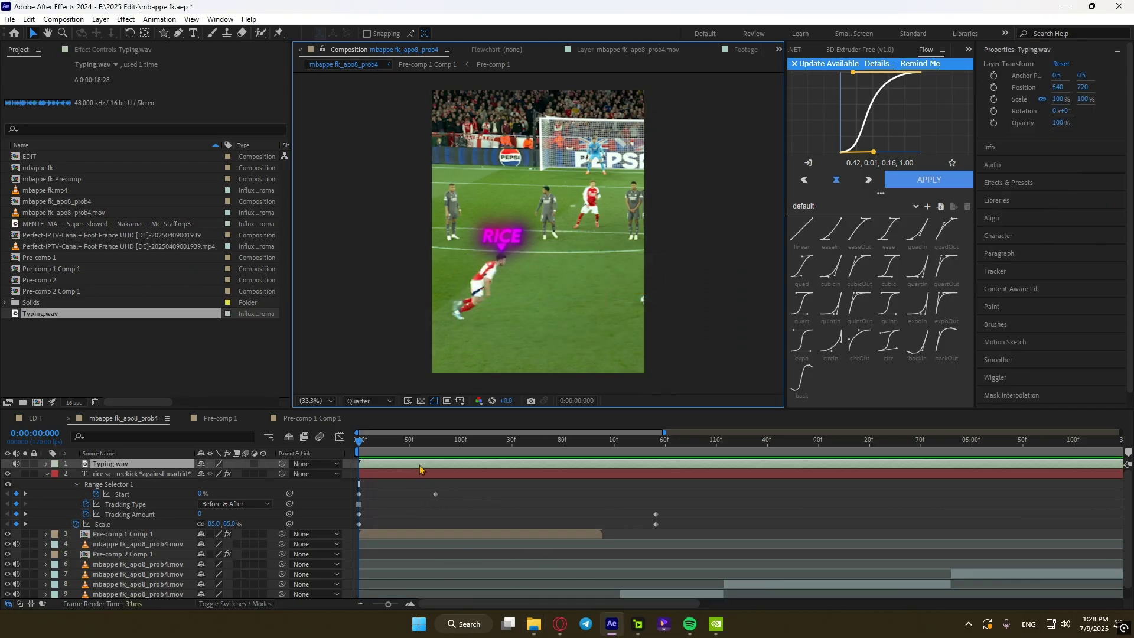
key("l")
key("l")
Step: Split the Typing.wav layer at 0:00:00:082 and delete the part after the split
mouse_move(750, 466)
left_mouse_down()
mouse_move(400, 476)
mouse_move(456, 477)
mouse_move(448, 483)
left_mouse_up()
key("ctrl+shift+d")
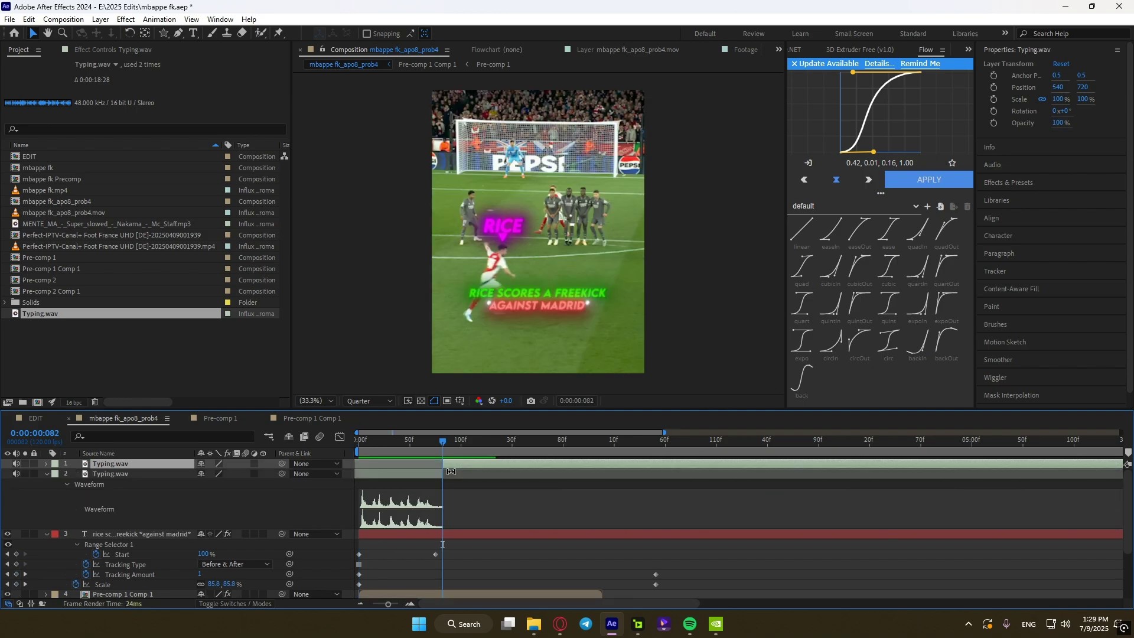
key("Delete")
left_click_drag(404, 446, 338, 463)
left_click(384, 464)
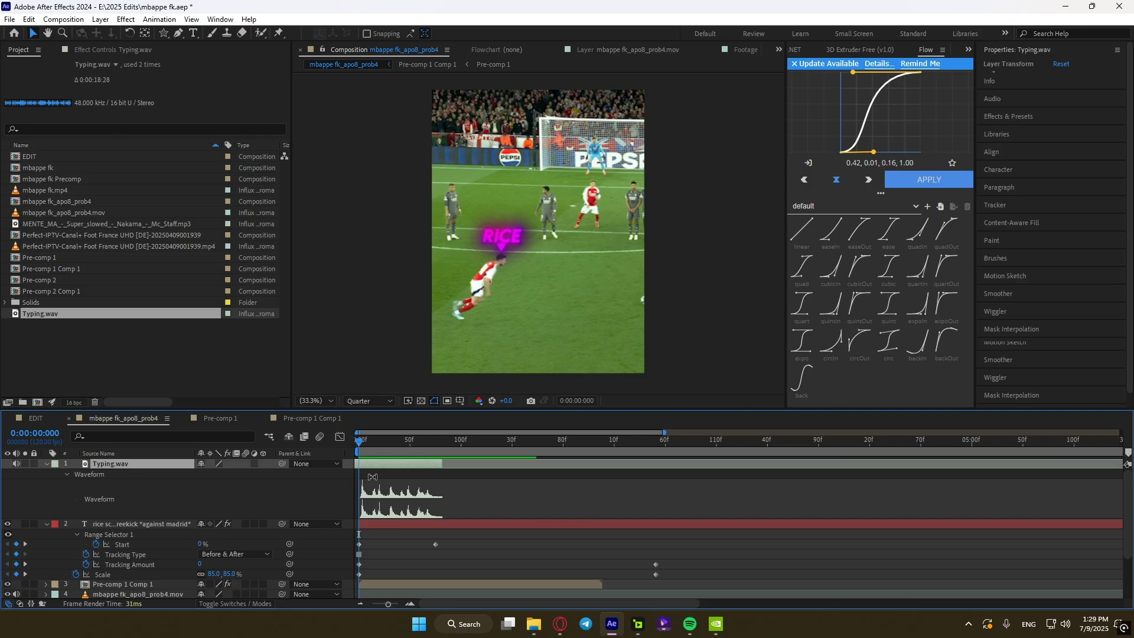
Step: Shift Typing.wav and the caption slightly past the composition's beginning, ending the typing sound at the caption's last Start keyframe
key("ctrl+shift+d")
left_click(373, 474)
key("Delete")
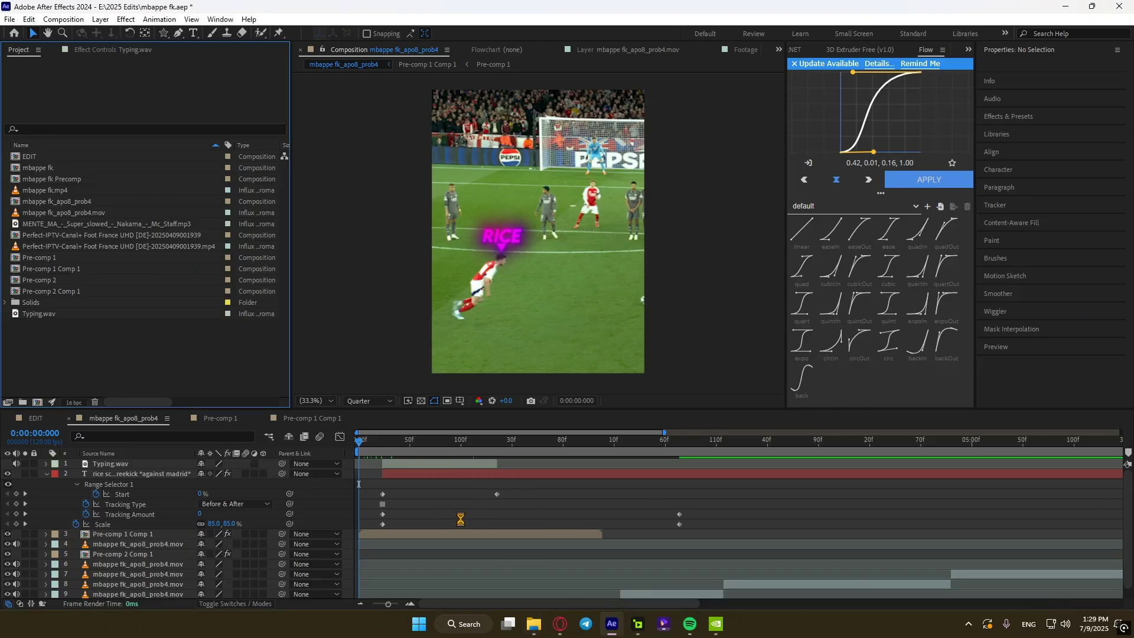
Step: Add Ting.wav above Typing.wav at 0:00:00:000, check its waveform and set its audio level to -4 dB
key("ctrl+shift+z")
key("ctrl+shift+z")
key("l")
key("l")
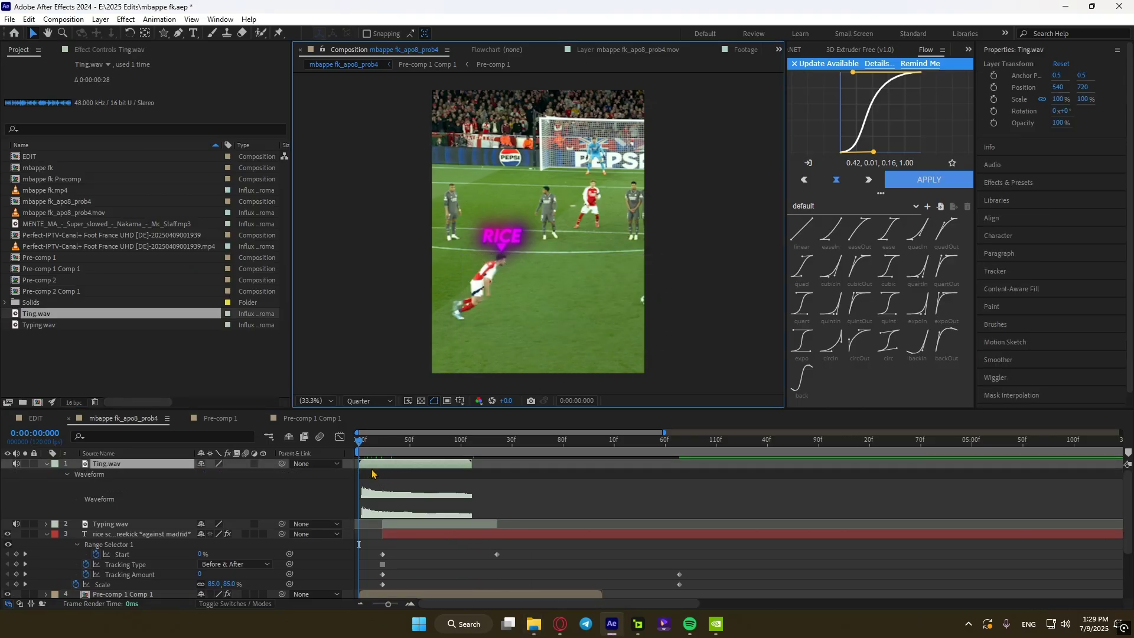
scroll(378, 473, "up", 4)
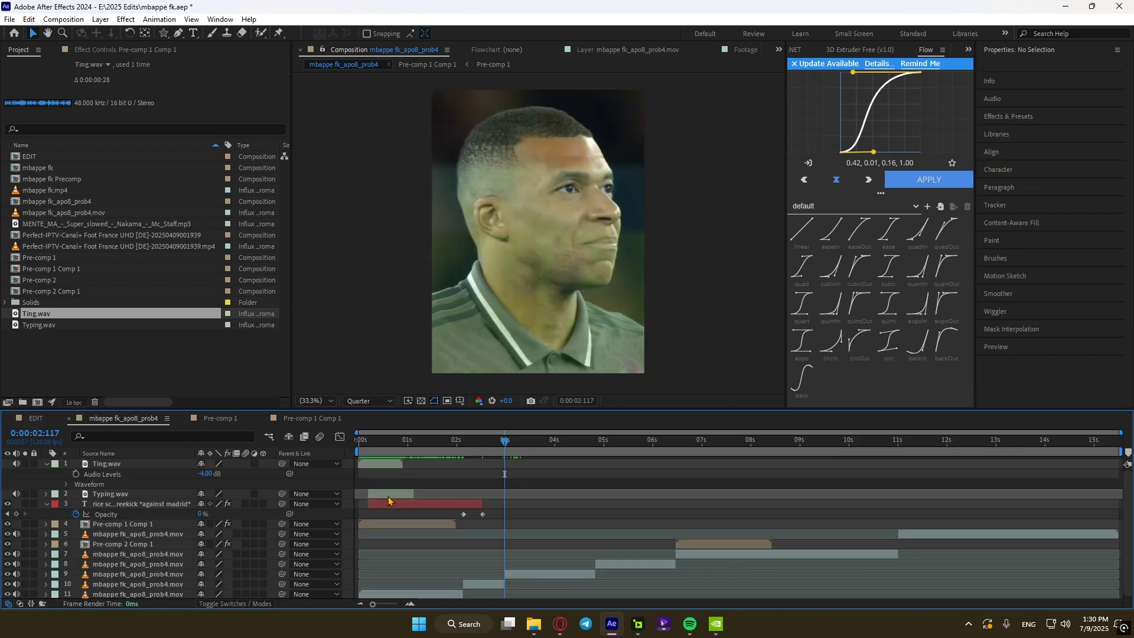
Step: Duplicate Typing.wav and the Rice caption together, start both copies at 0:00:02:117 and place them next to each other in the layer stack
left_click(389, 493)
left_click(467, 504, "ctrl")
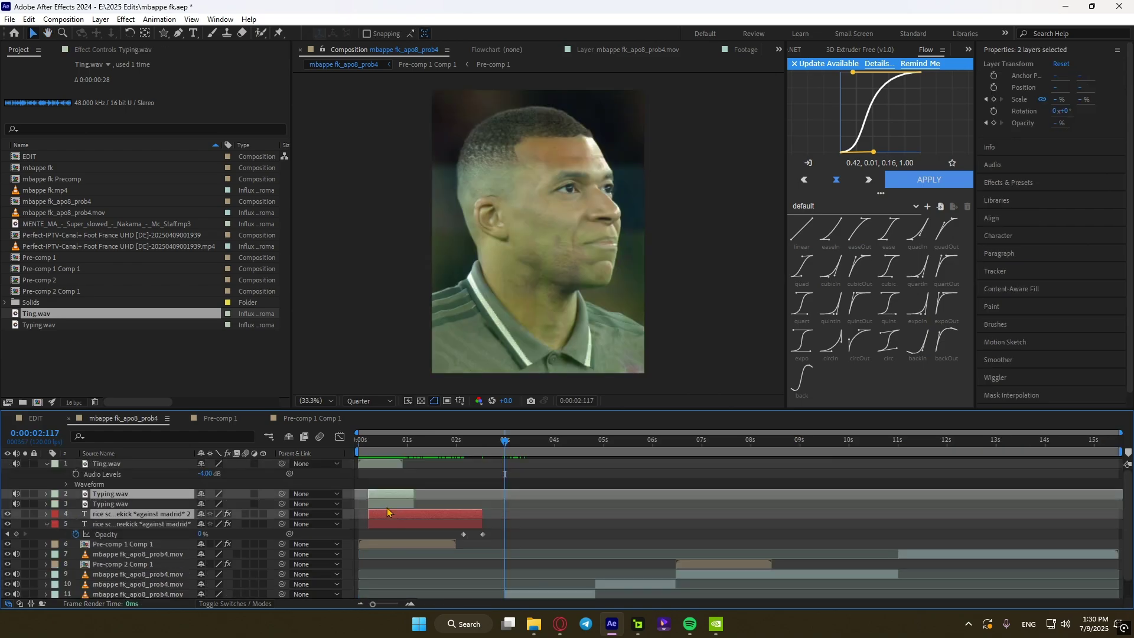
key("ctrl+d")
left_click_drag(424, 513, 466, 502)
key("bracketleft")
left_click_drag(171, 516, 169, 500)
Step: Replace the duplicated caption's text with the single red line *mbappé is angry*
scroll(492, 525, "up", 4)
left_click_drag(585, 441, 759, 457)
left_click(659, 588)
double_click(595, 300)
left_click_drag(610, 294, 465, 293)
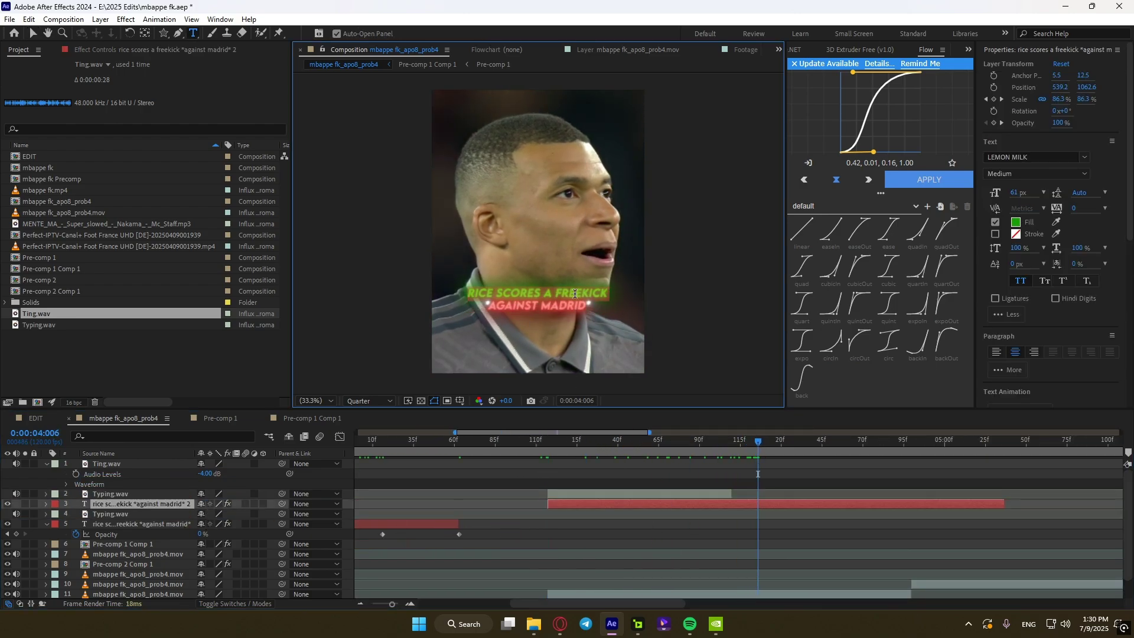
key("BackSpace")
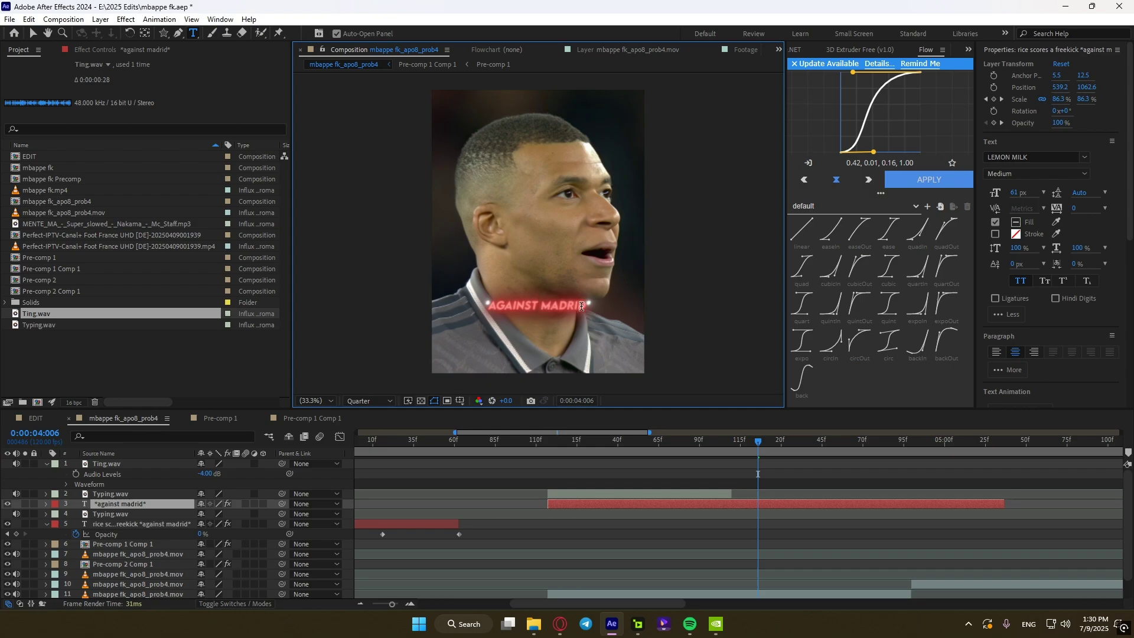
type("mbappé *")
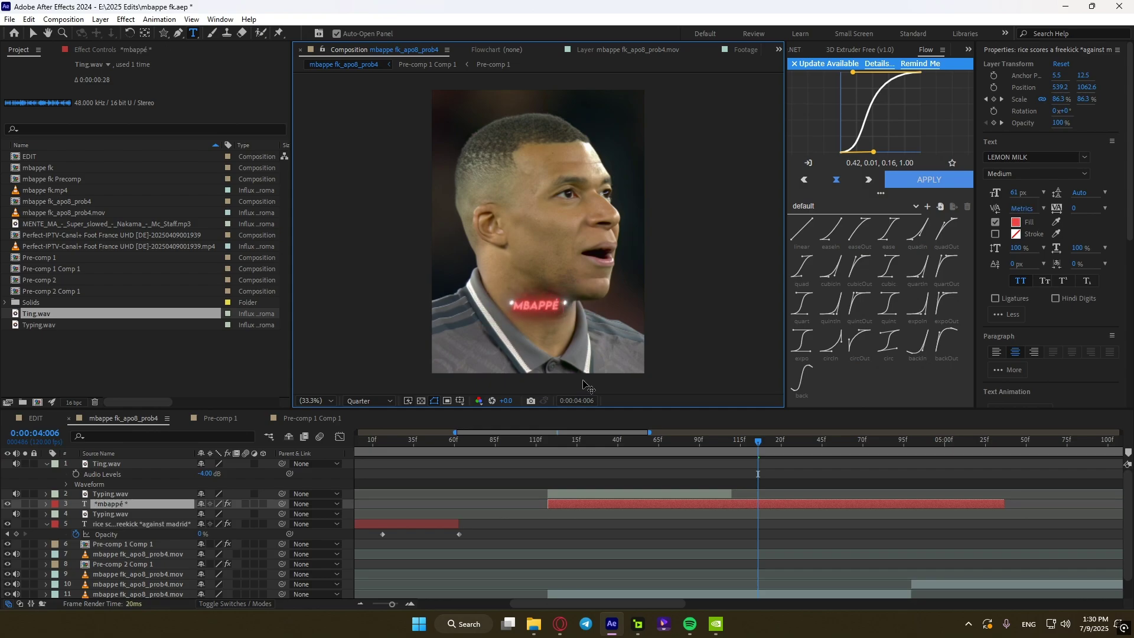
type("pé is angrt")
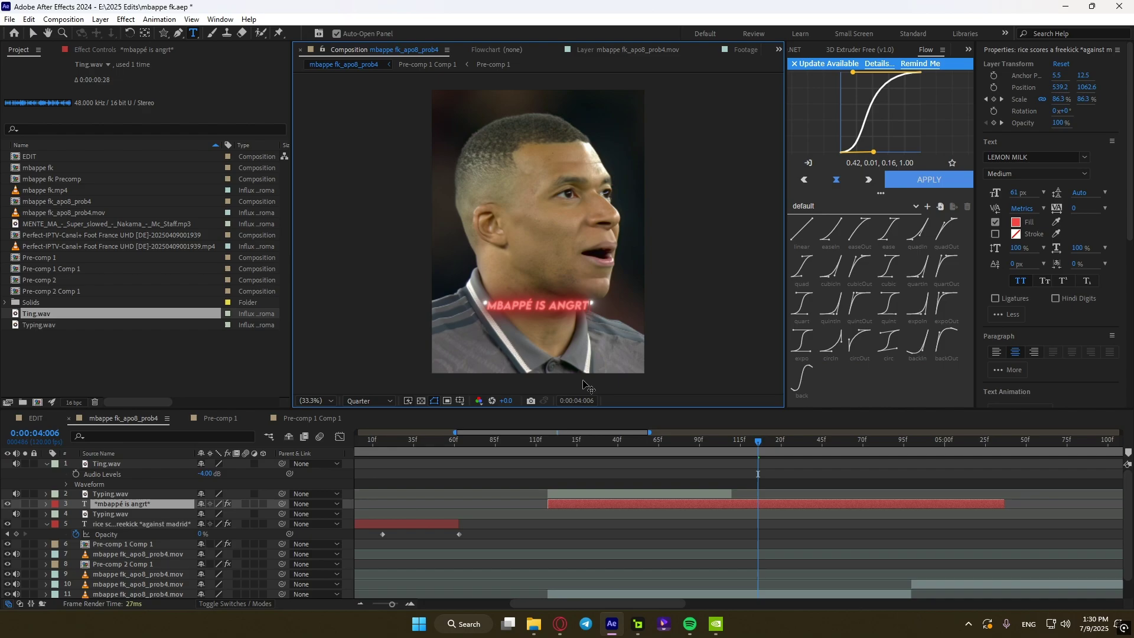
Step: Raise the *mbappé is angry* caption to a Y position of 977.6
left_click(567, 504)
key("p")
left_click_drag(226, 514, 224, 482)
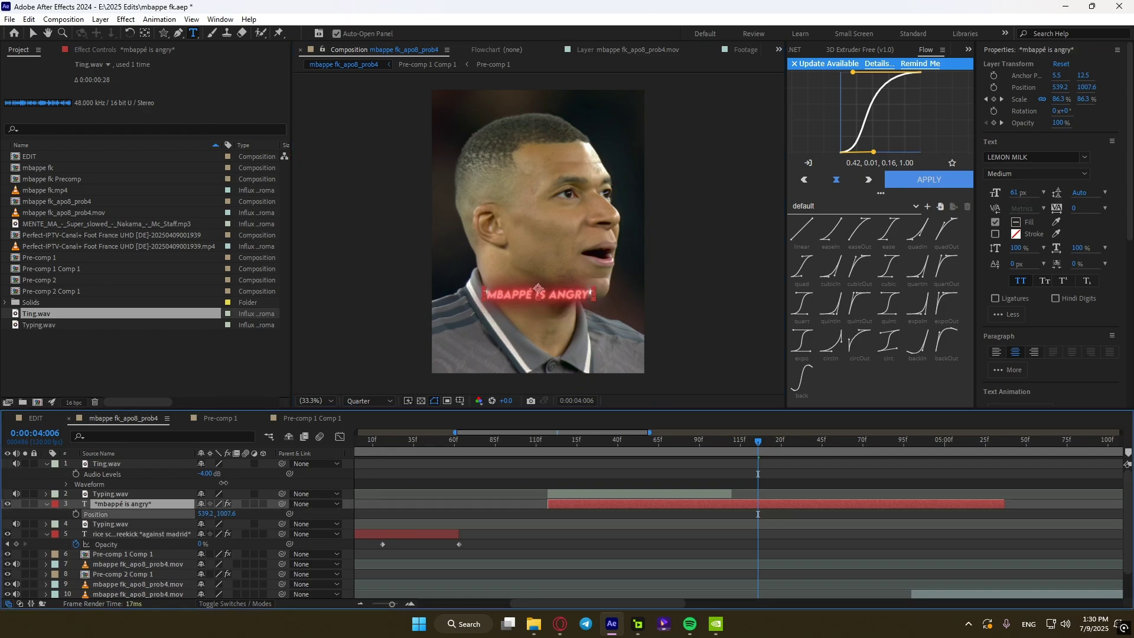
Step: Trim the duplicated Typing.wav to end at 0:00:03:061 and move the new caption's last Start keyframe to that time
left_click(529, 495)
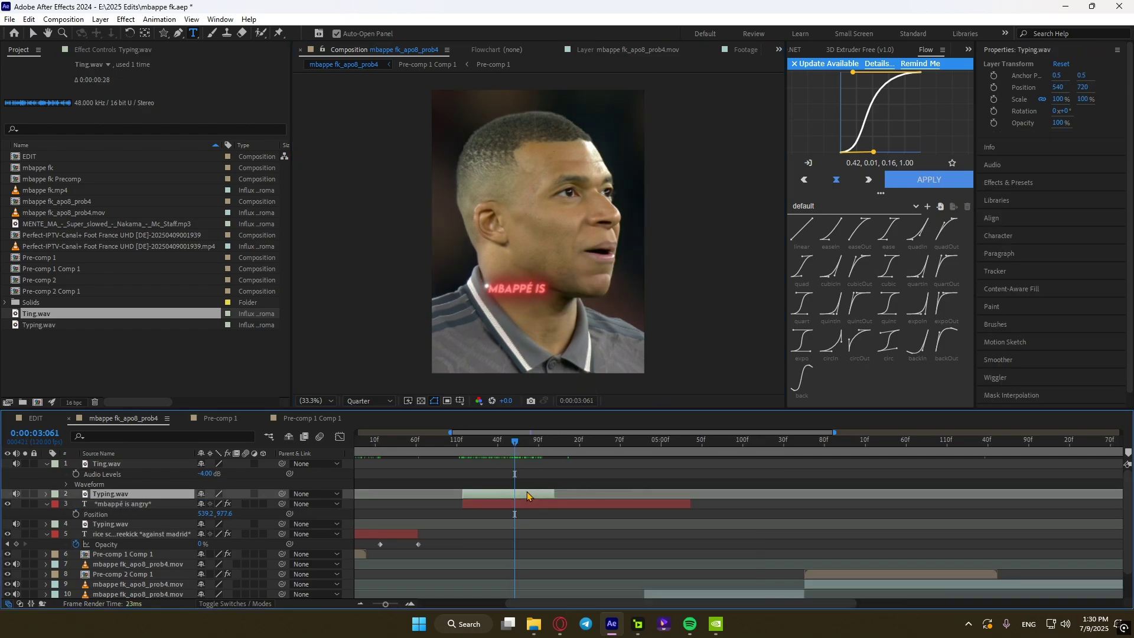
key("ctrl+shift+d")
key("Delete")
left_click(528, 504)
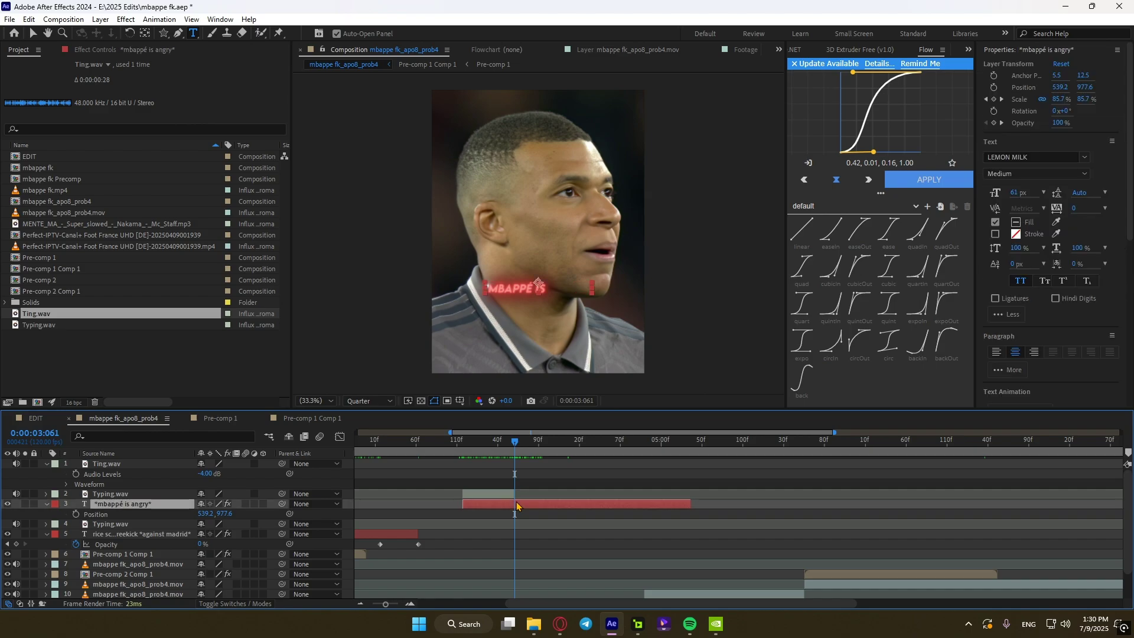
key("u")
left_click(531, 523)
left_click(609, 525)
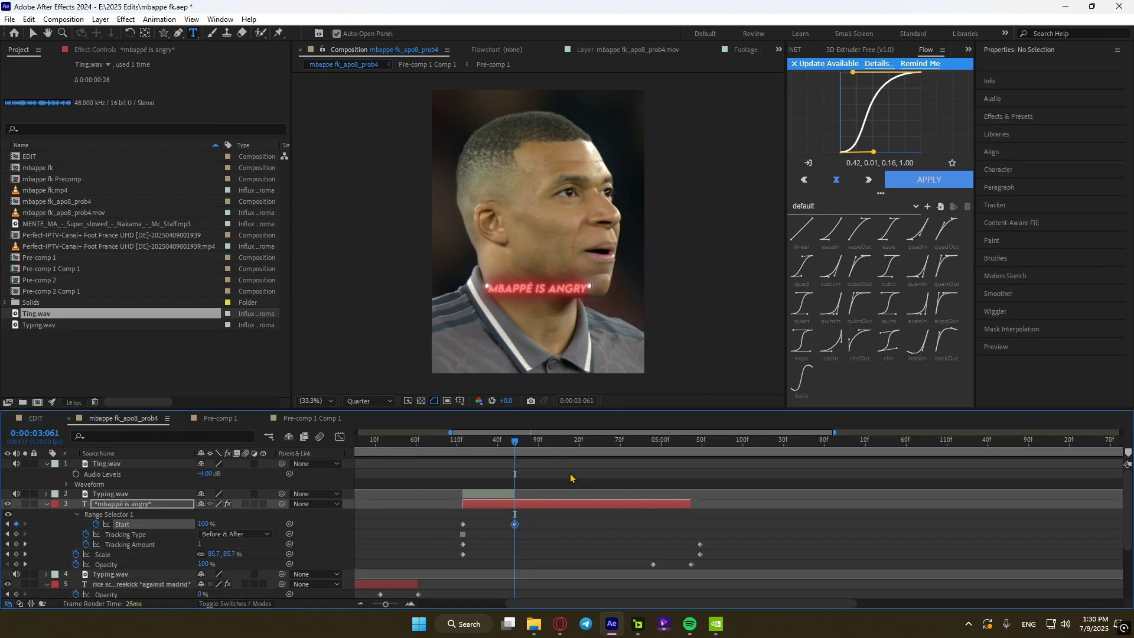
Step: Remove the opacity animation from the *mbappé is angry* caption and end its layer at 0:00:04:100
left_click_drag(576, 452, 642, 464)
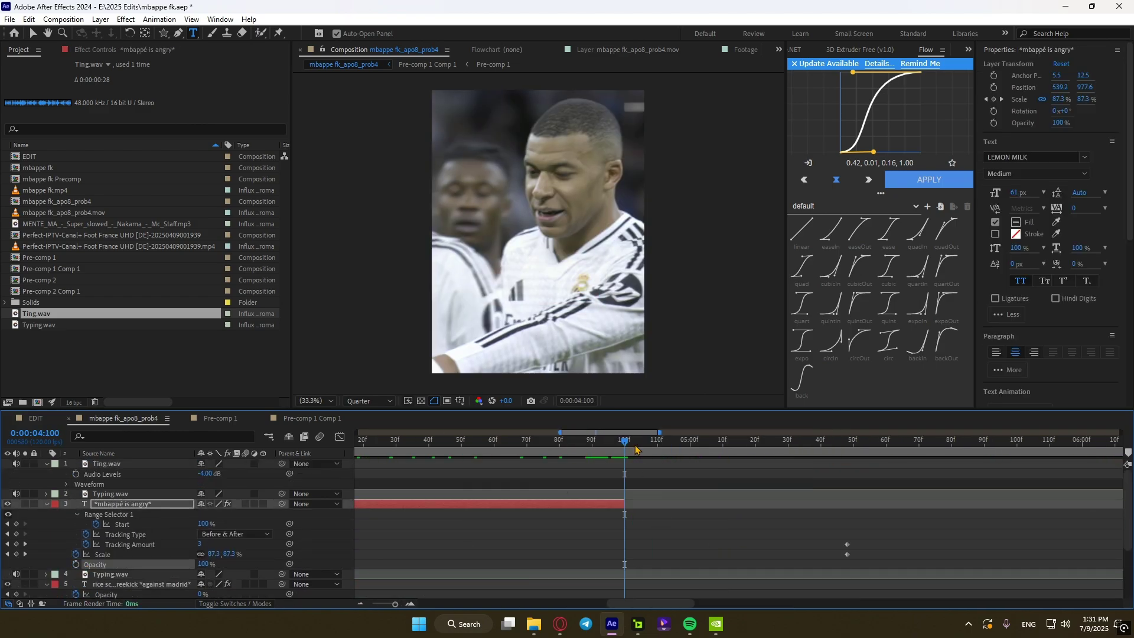
left_click(745, 515)
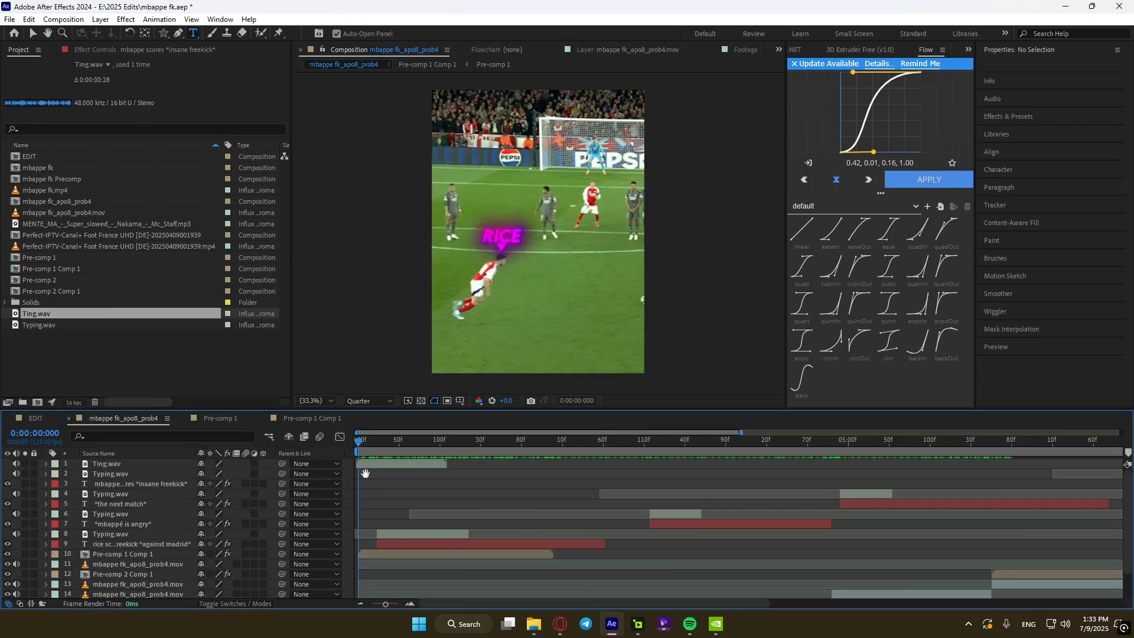
Step: Bring Ball Kick.wav from the 1 Assets folder into the composition above Ting.wav and reveal its waveform
left_click_drag(376, 444, 446, 444)
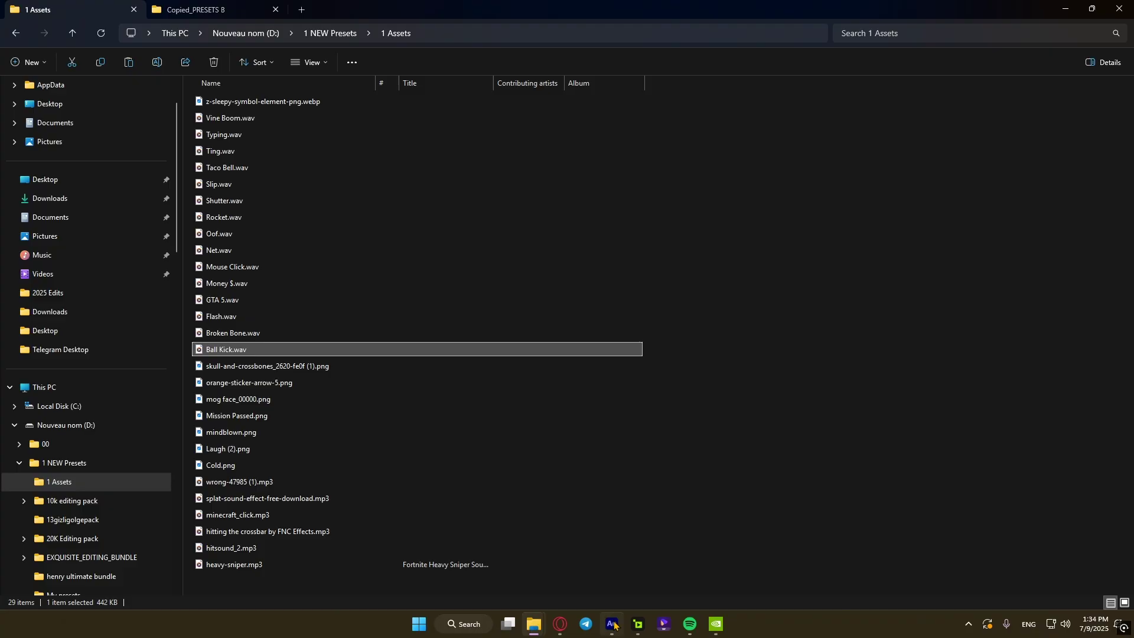
left_click_drag(614, 626, 536, 491)
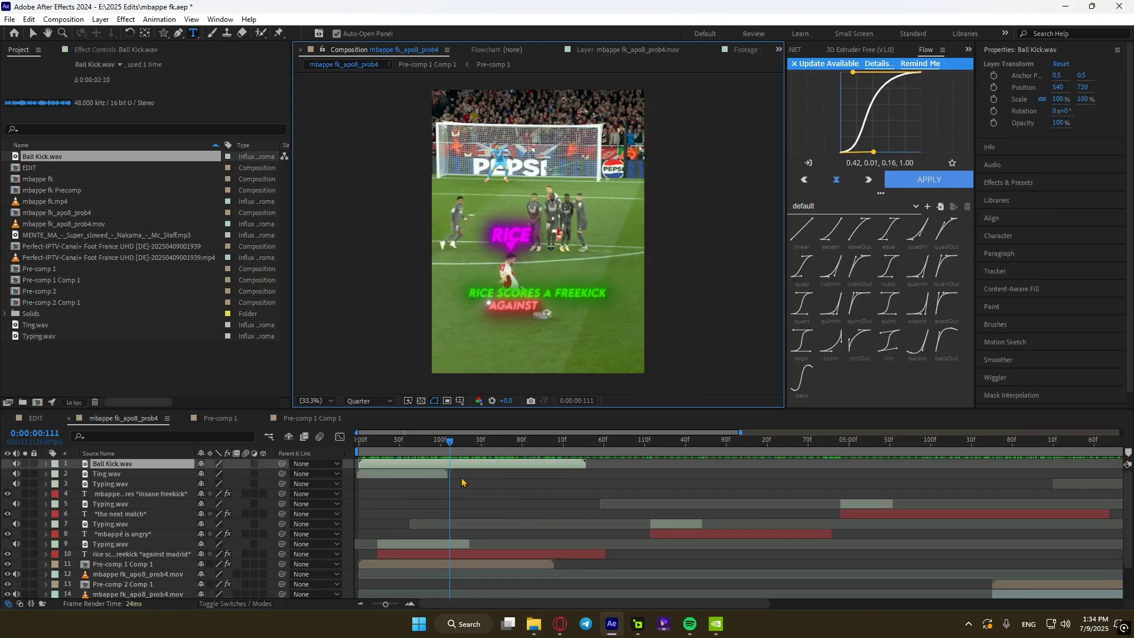
key("l")
key("l")
scroll(459, 480, "up", 2)
Step: Mark the Ball Kick.wav peak at 0:00:01:017 and slide the layer earlier so the marker meets Rice's kick at 0:00:00:112
left_click(504, 450)
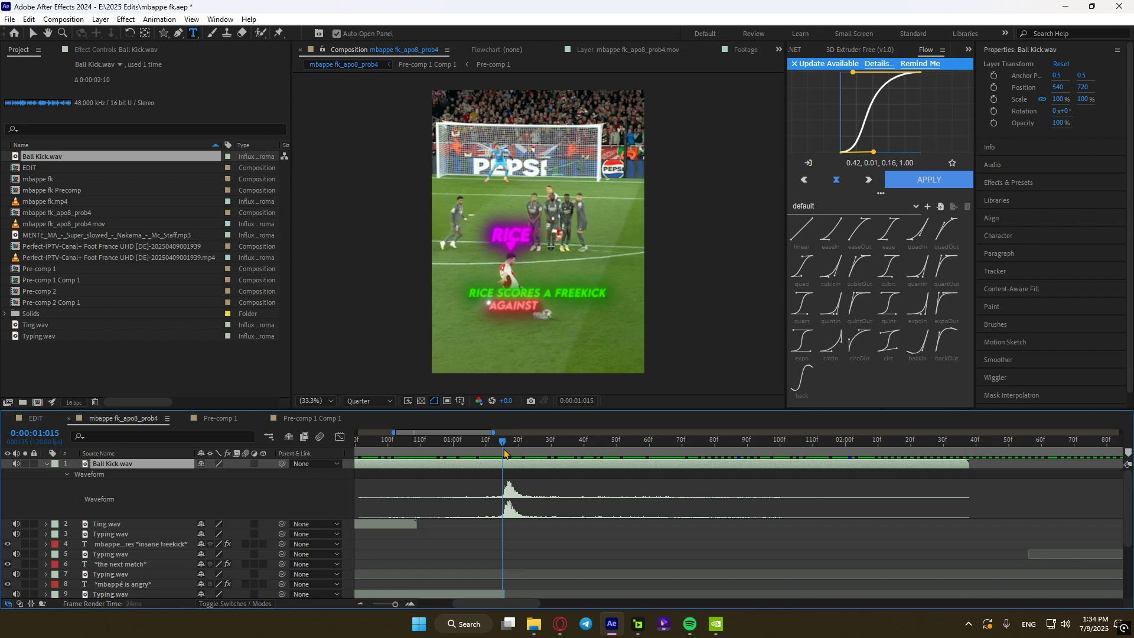
left_click_drag(504, 453, 510, 453)
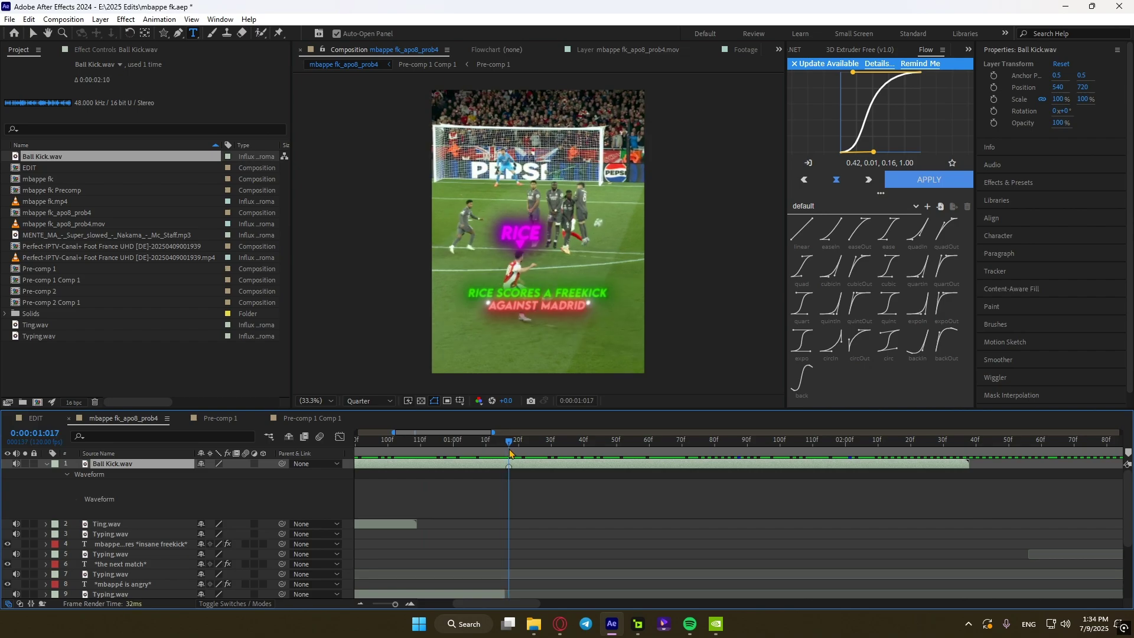
scroll(561, 519, "down", 3)
scroll(447, 487, "up", 2)
left_click(554, 449)
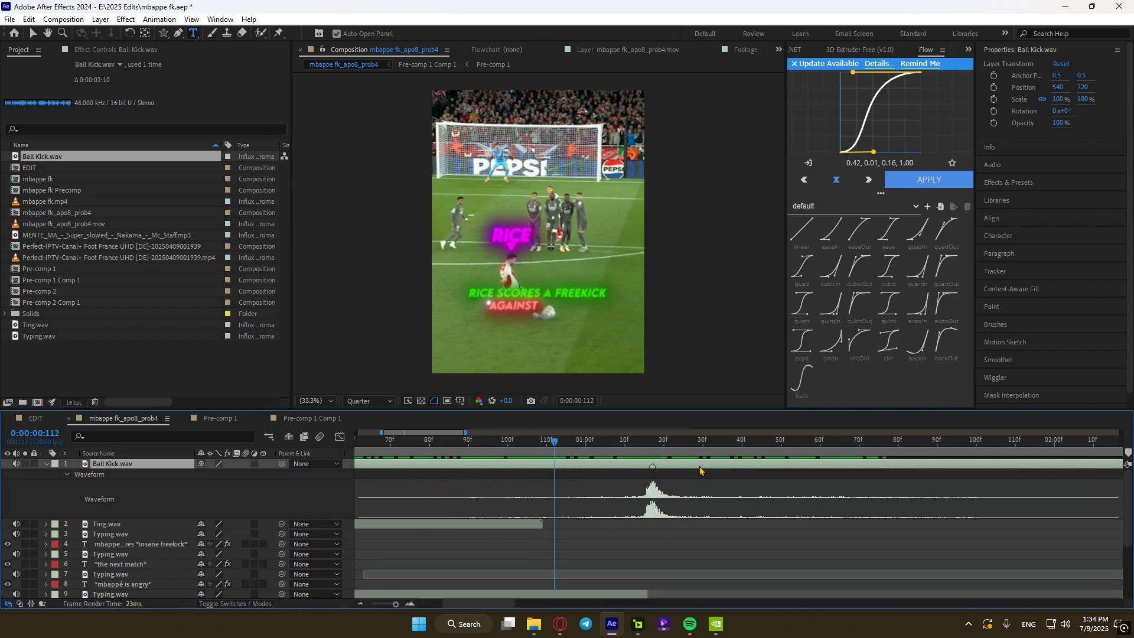
left_click_drag(598, 470, 597, 471)
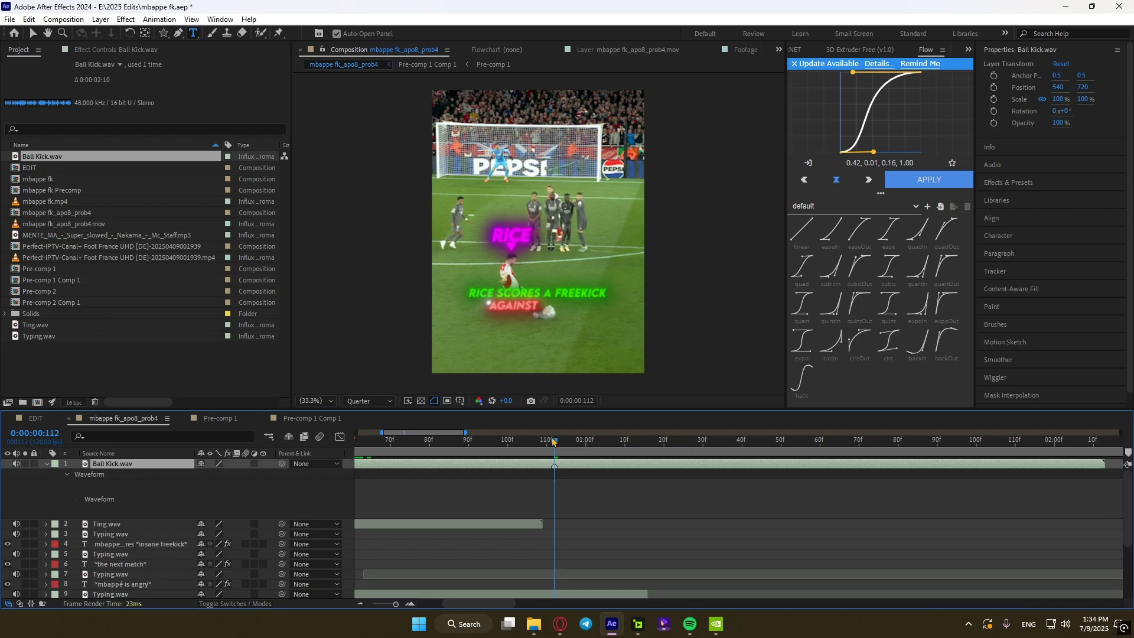
Step: Bring "hitting the crossbar by FNC Effects.mp3" from 1 Assets in above Ball Kick.wav near 0:00:01:099 and reveal its waveform
left_click_drag(555, 441, 715, 440)
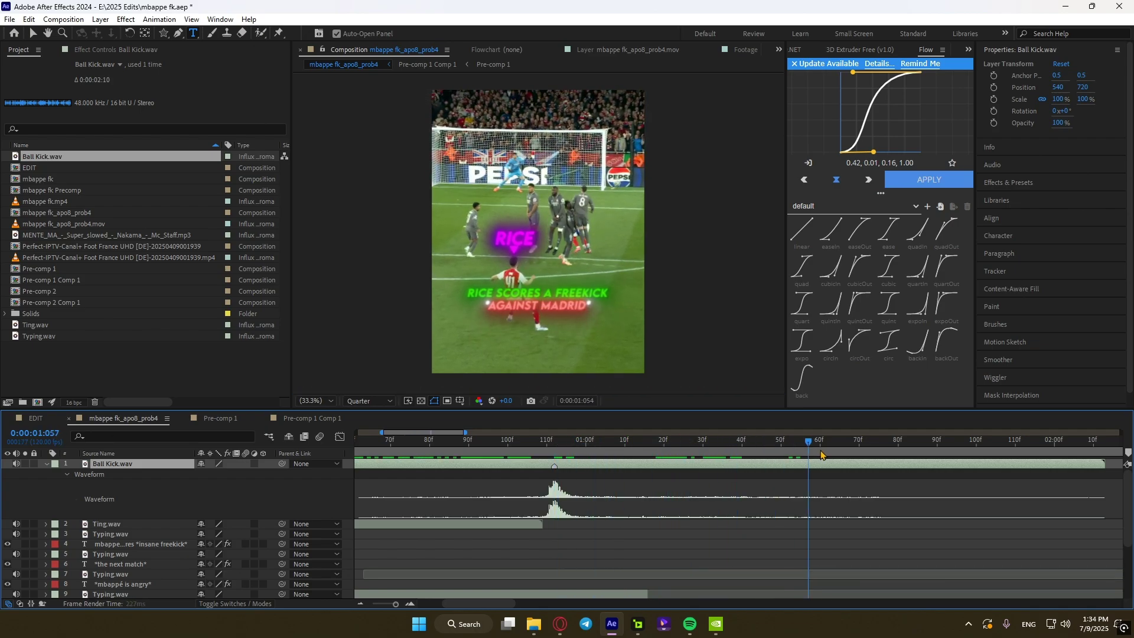
left_click(611, 624)
left_click_drag(612, 624, 634, 534)
left_click_drag(382, 463, 467, 464)
key("l")
key("l")
scroll(427, 474, "up", 2)
key("=")
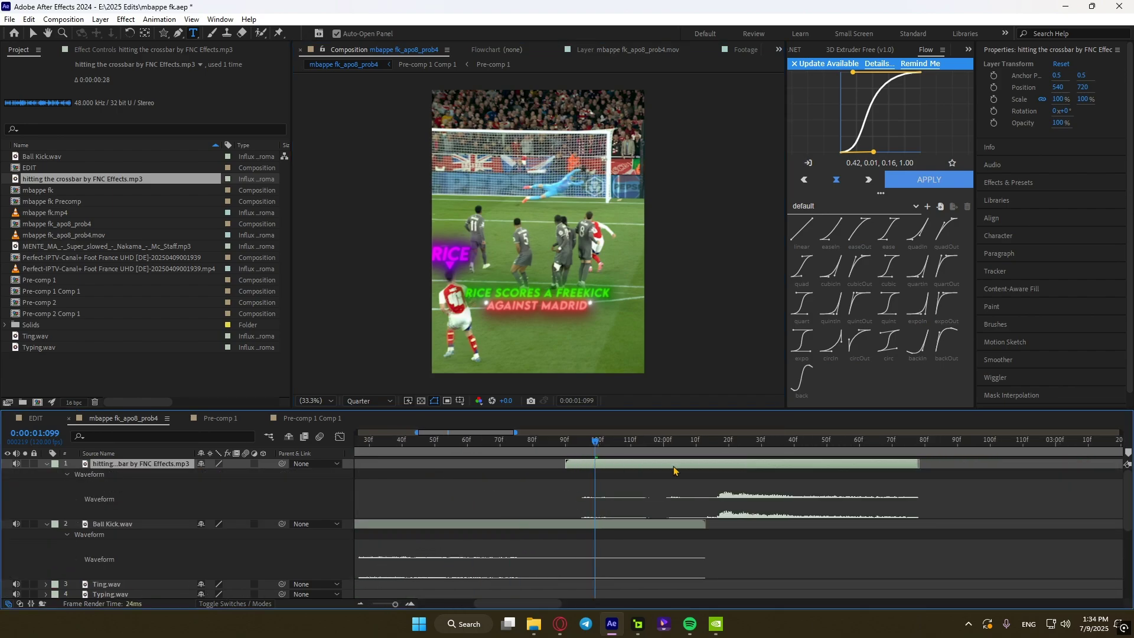
Step: Slide the crossbar sound earlier so its loud impact starts at 0:00:01:099, and raise its audio level to +8 dB
left_click_drag(694, 467, 561, 475)
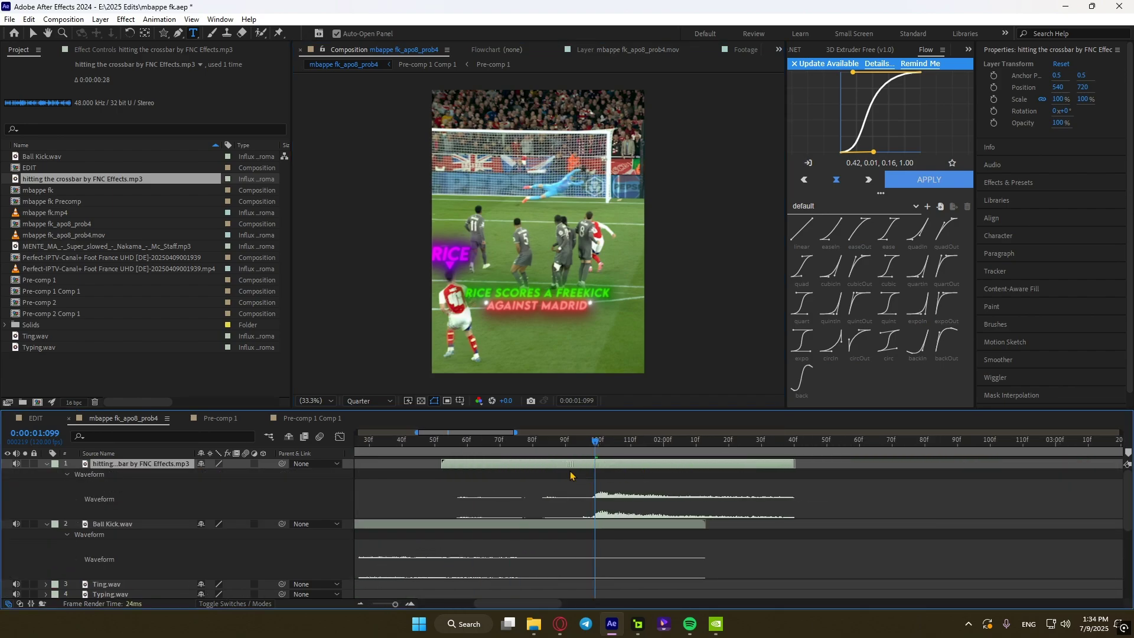
key("l")
left_click_drag(206, 475, 214, 477)
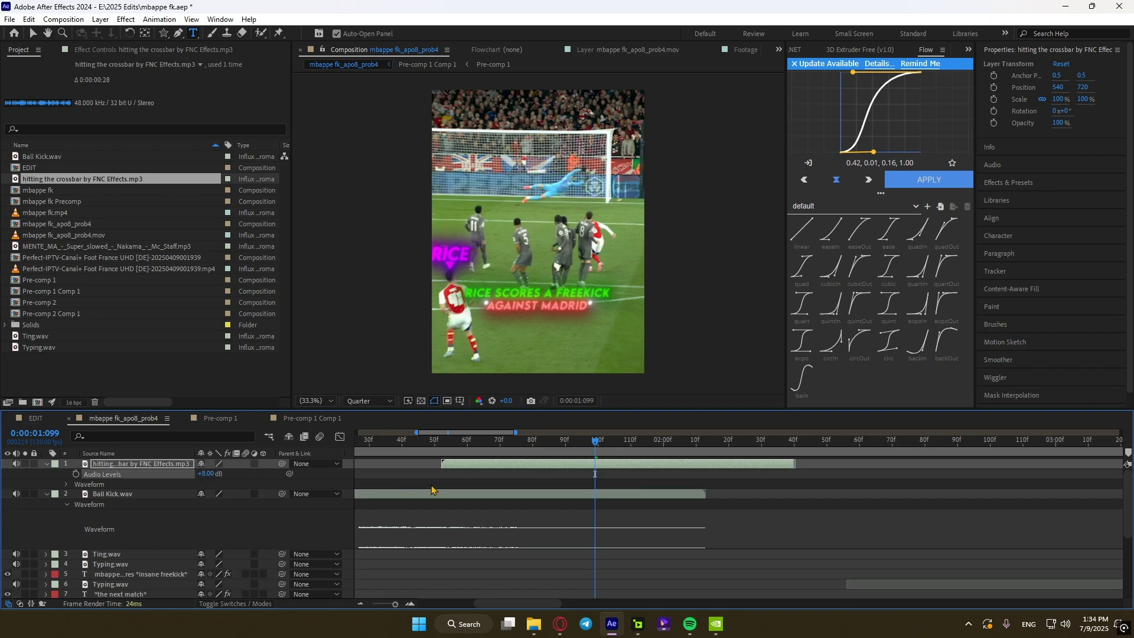
Step: Bring Net.wav from the 1 Assets folder in above the crossbar sound, aligning its waveform peak with 0:00:01:113
key("minus")
left_click_drag(545, 443, 560, 442)
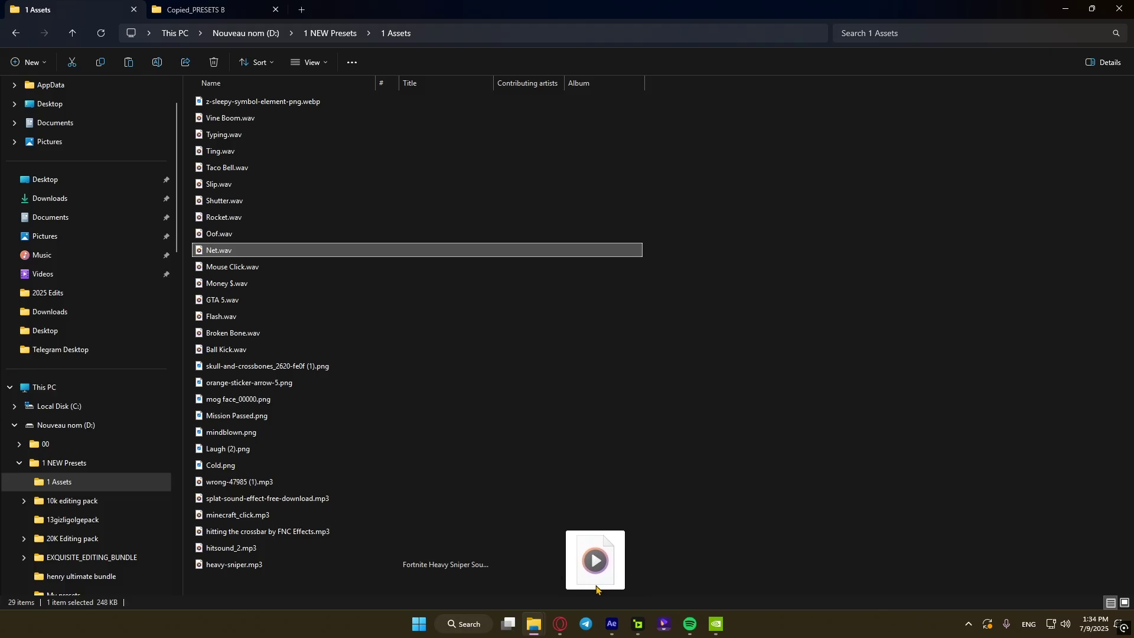
left_click_drag(597, 589, 567, 513)
key("minus")
key("minus")
left_click_drag(408, 464, 491, 466)
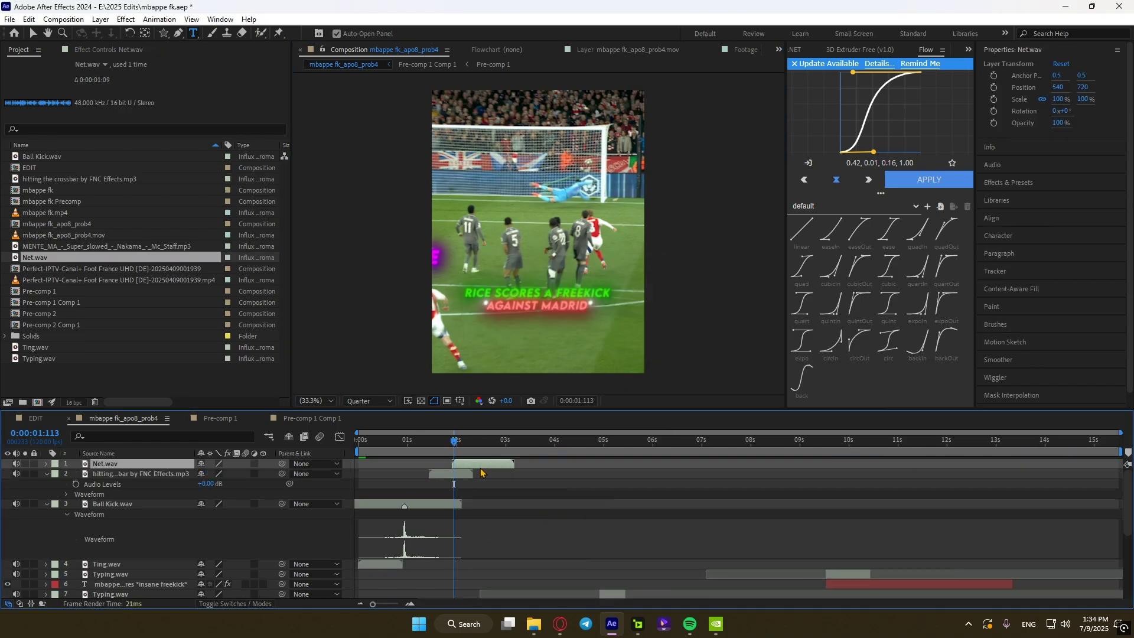
key("l")
scroll(432, 475, "up", 3)
key("l")
key("l")
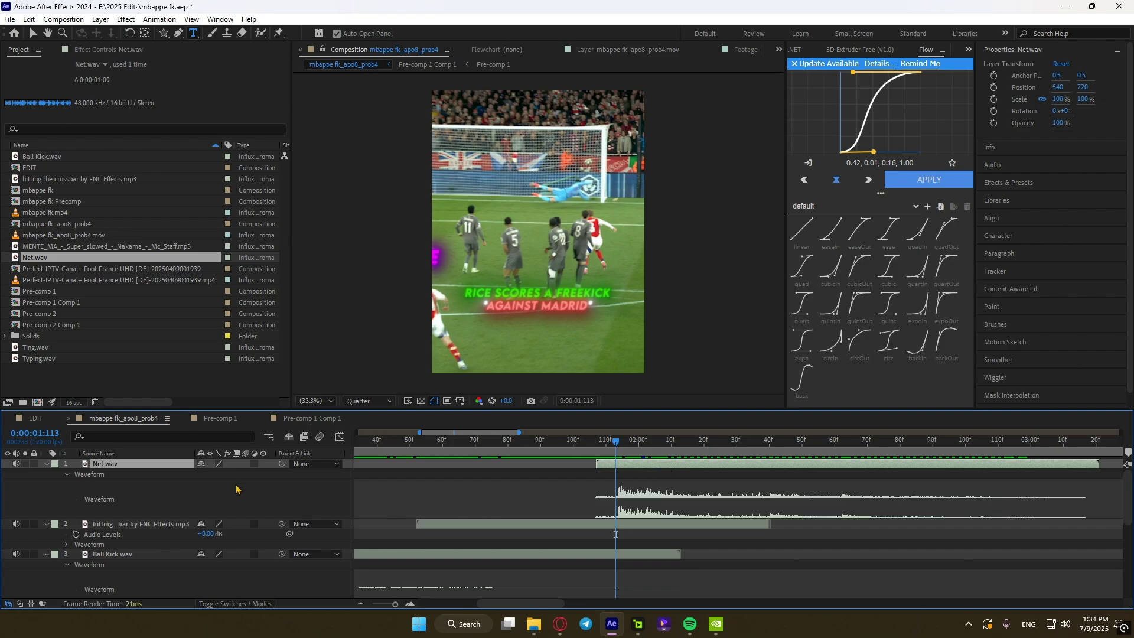
Step: Set the Net.wav audio level to +2 dB
key("l")
left_click(211, 482)
left_click_drag(205, 475, 209, 475)
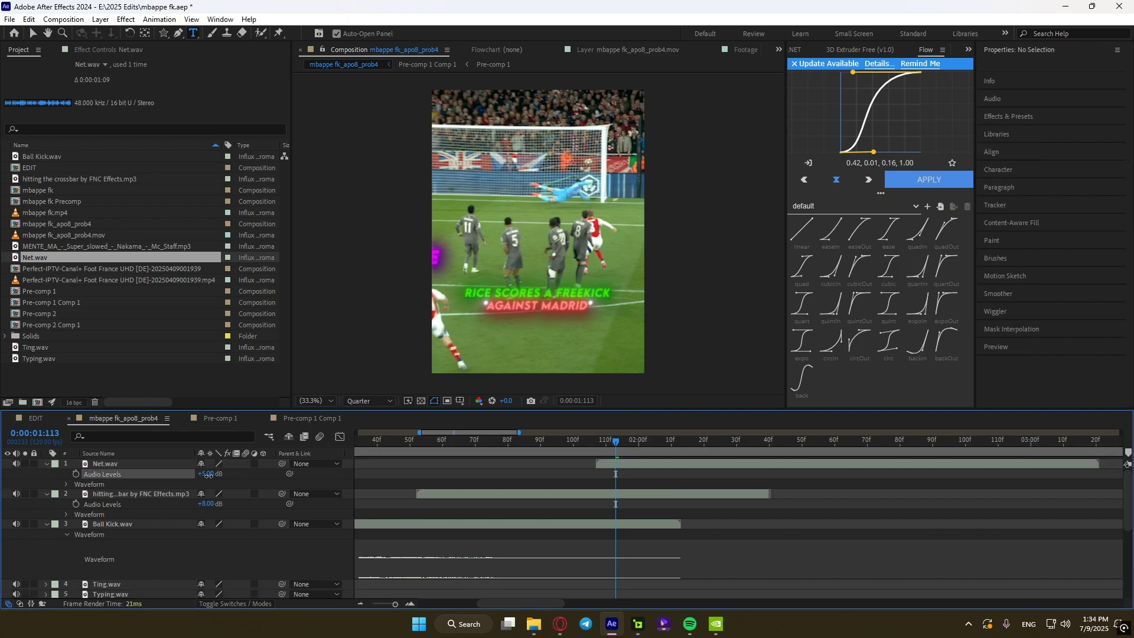
Step: Create a bright green solid named Green Solid 1 at composition size, 1080 by 1440 px
scroll(208, 474, "up", 3)
right_click(328, 322)
mouse_move(366, 329)
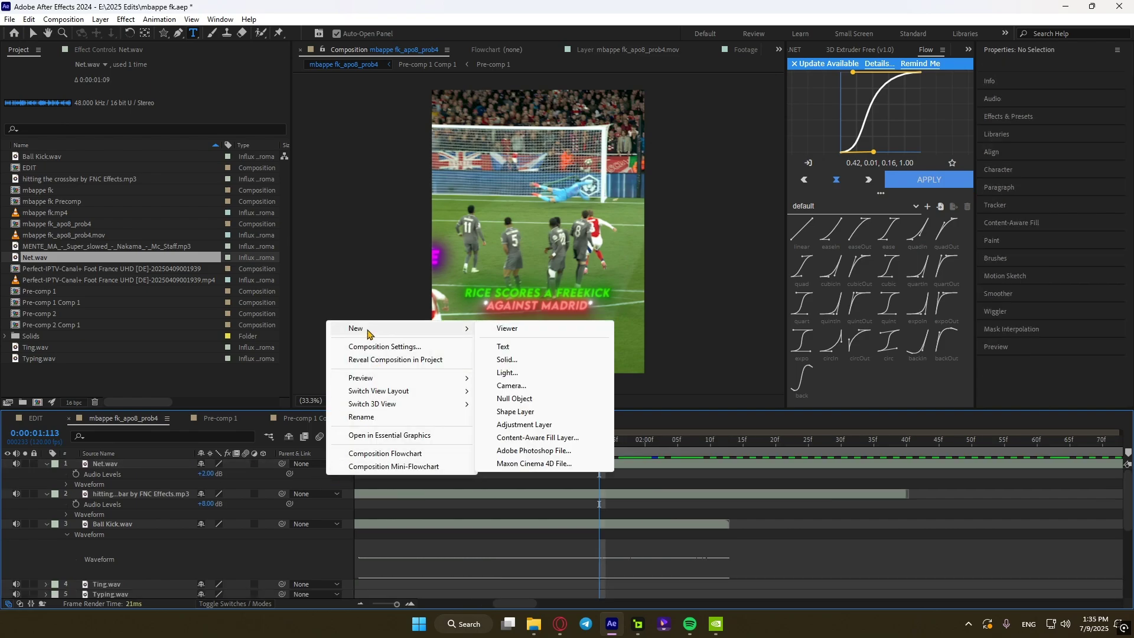
left_click(520, 362)
left_click(559, 385)
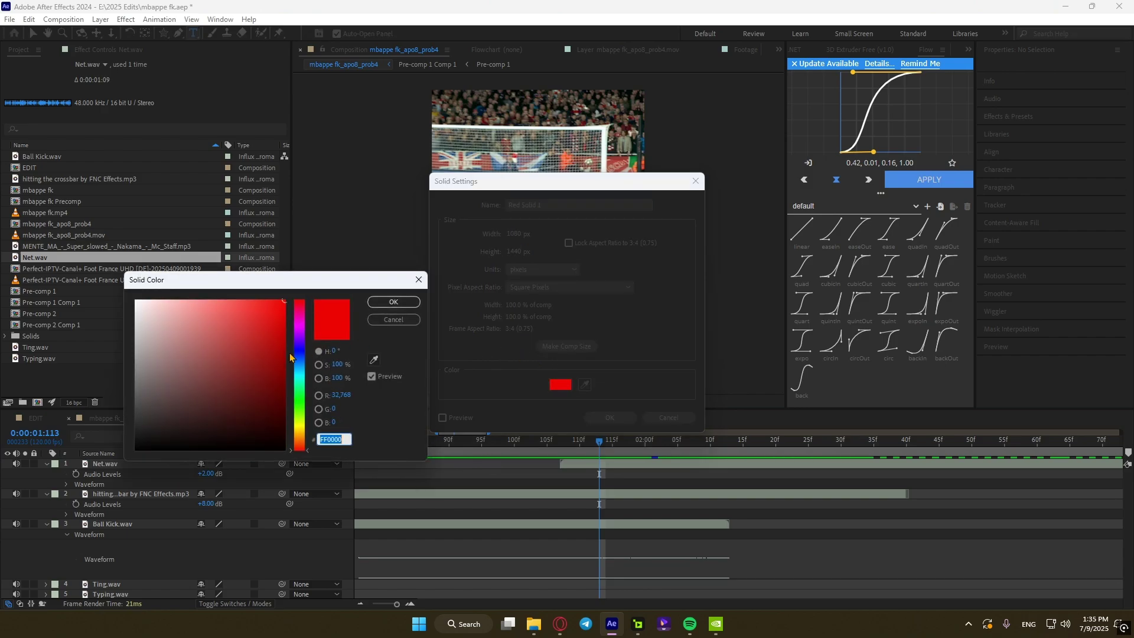
left_click(300, 408)
left_click_drag(300, 408, 303, 404)
left_click(381, 303)
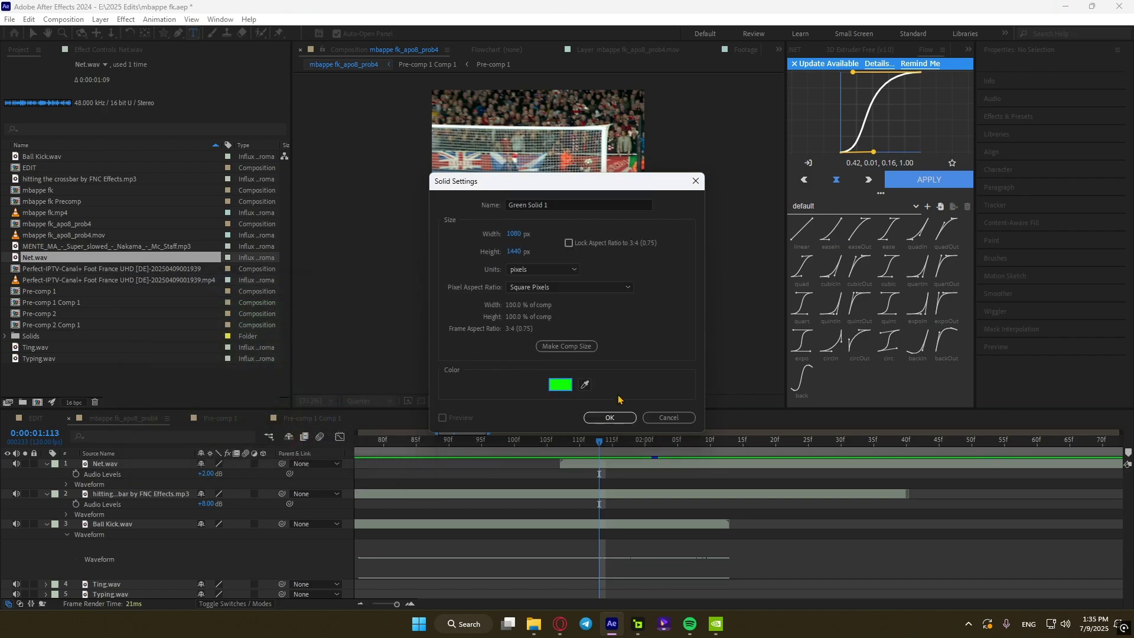
left_click(609, 417)
Step: Split Green Solid 1 at 0:00:01:113 and delete the part before the split
key("ctrl+shift+d")
left_click(588, 476)
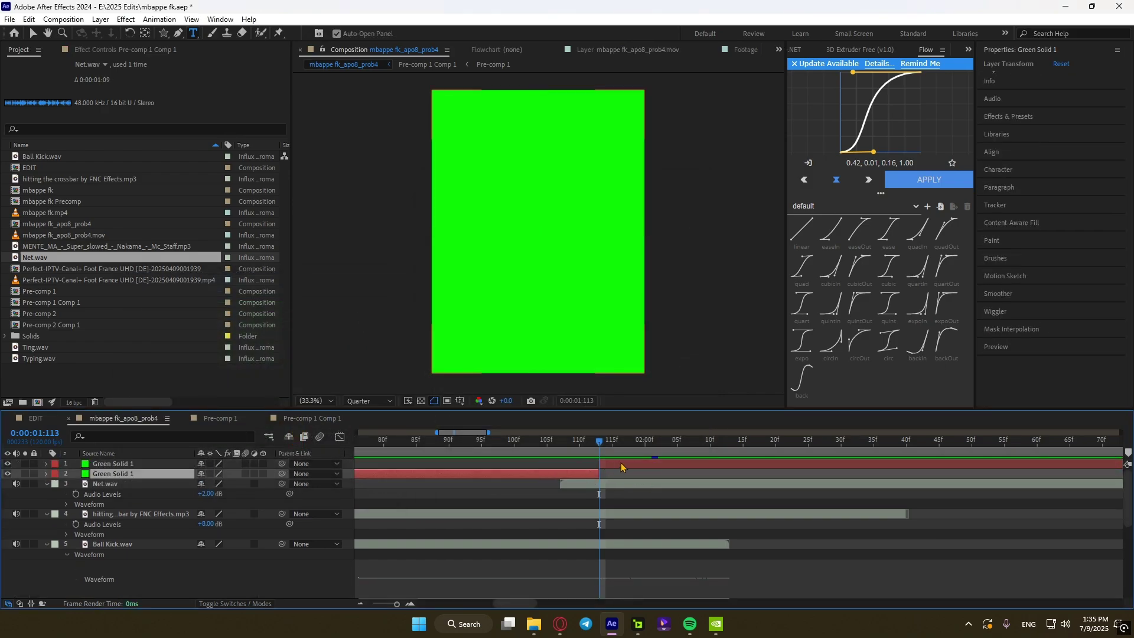
key("Delete")
Step: Set Green Solid 1's blending mode to Overlay and keyframe its opacity at 100% at 0:00:01:113
right_click(625, 460)
mouse_move(679, 249)
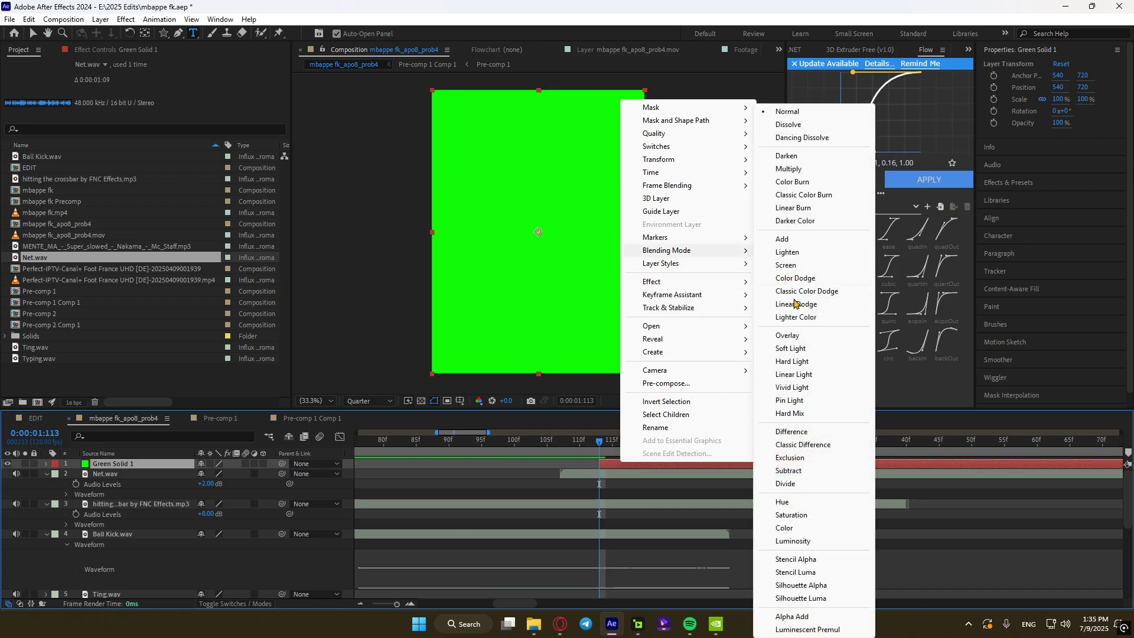
left_click(791, 335)
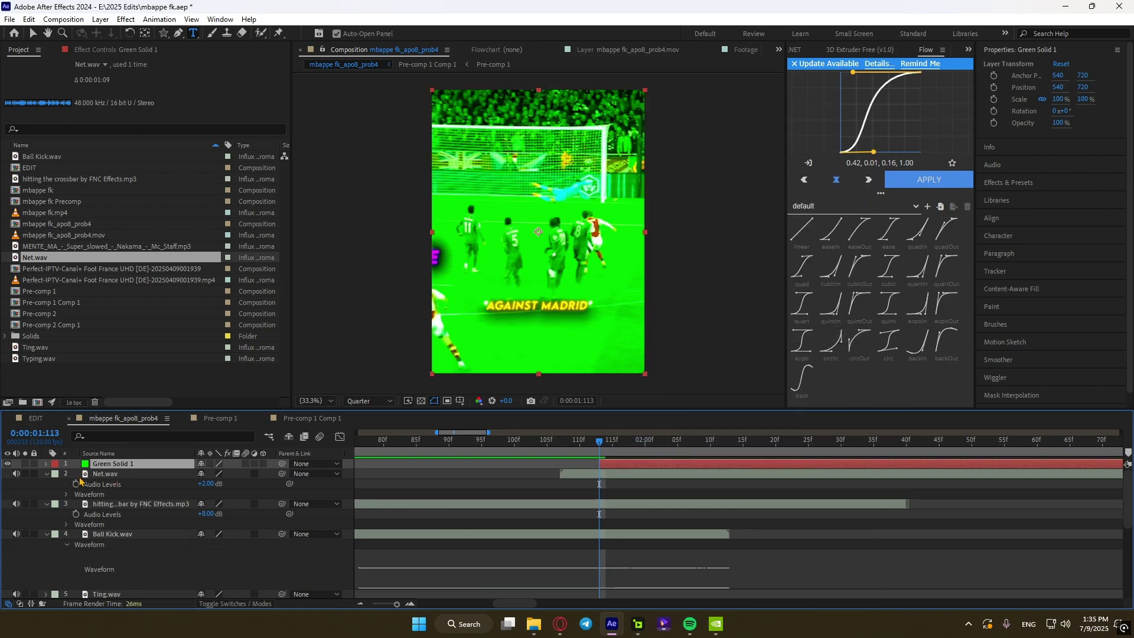
key("t")
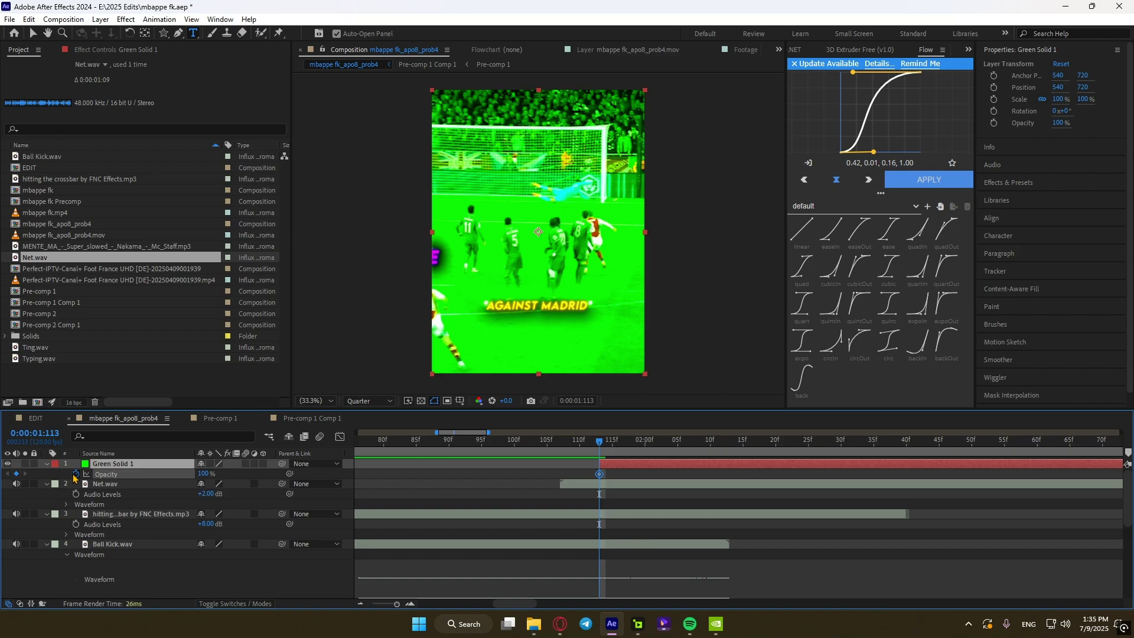
Step: Fade Green Solid 1 from 29% opacity to a 0% keyframe at 0:00:02:019 and remove the part of the layer after it
left_click_drag(188, 474, 170, 474)
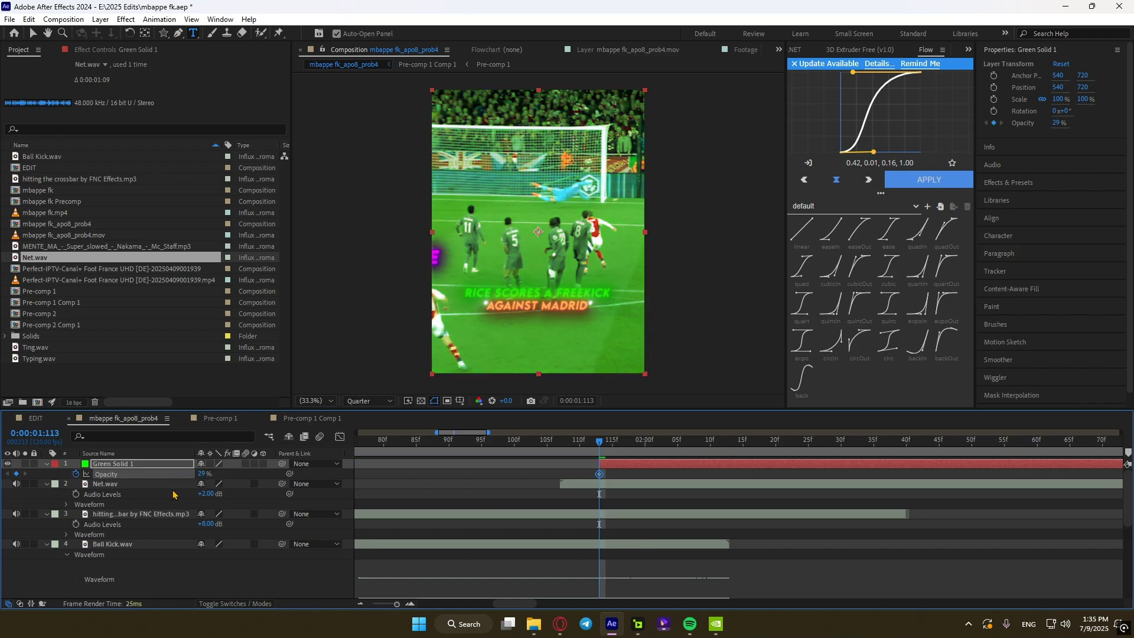
left_click(630, 477)
left_click_drag(615, 446, 771, 446)
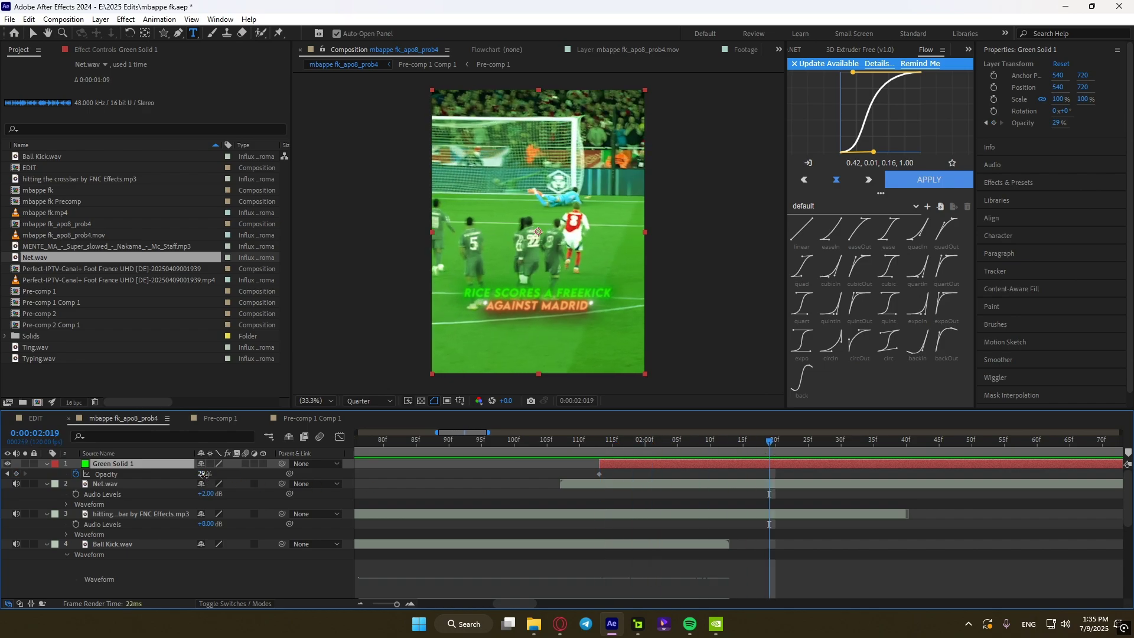
left_click_drag(203, 474, 117, 483)
key("ctrl+shift+d")
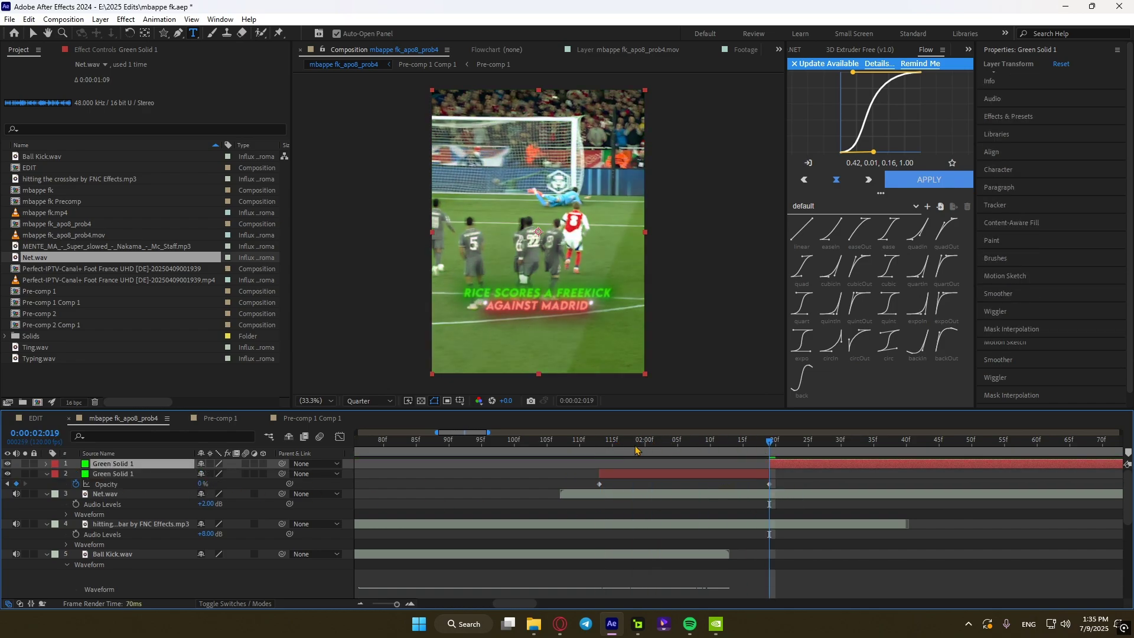
key("Delete")
Step: Duplicate the trimmed Green Solid 1 and start the copy at 0:00:02:119, on the close-up of Mbappé
left_click_drag(587, 444, 754, 498)
key("minus")
key("minus")
key("equal")
left_click(393, 465)
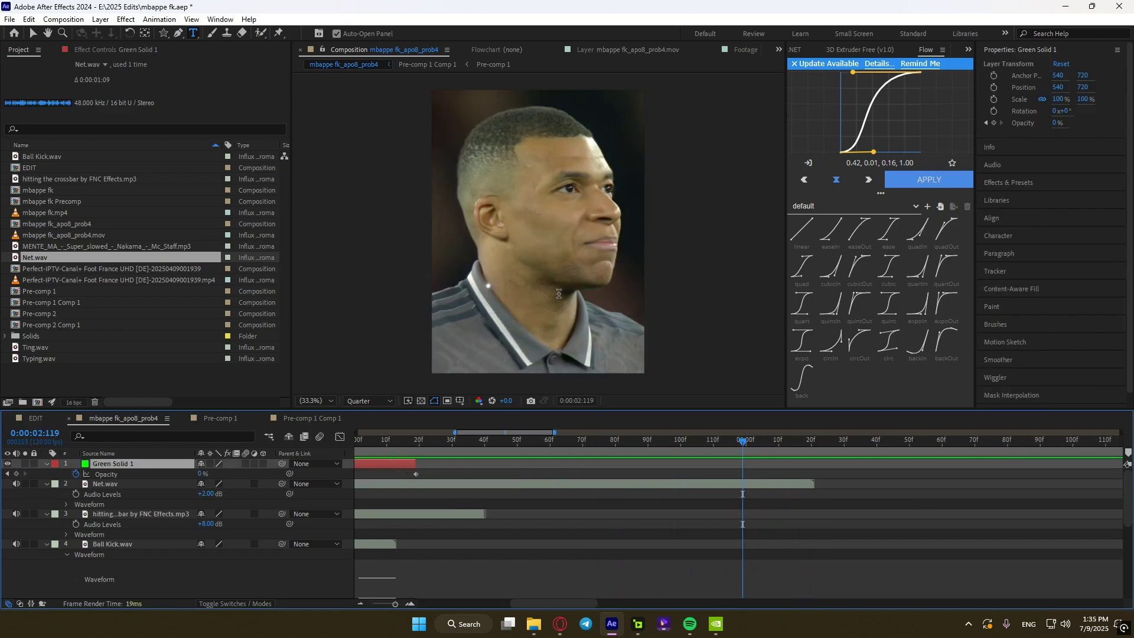
key("v")
scroll(452, 486, "down", 2)
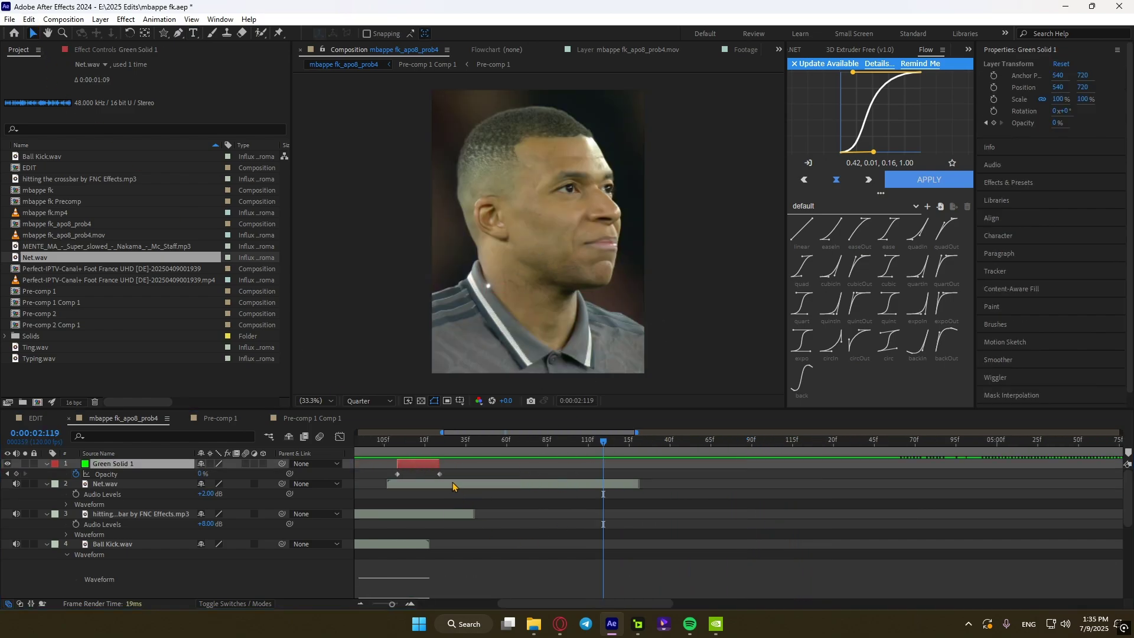
key("ctrl+d")
left_click_drag(421, 465, 678, 470)
scroll(595, 480, "up", 3)
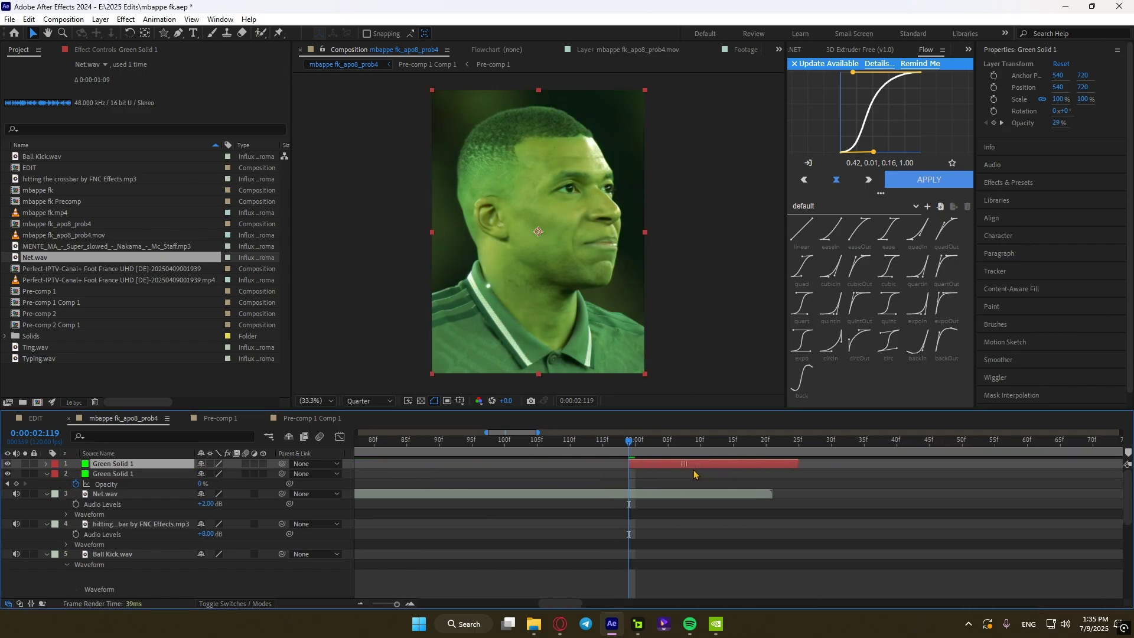
Step: Apply a Fill effect to the copied solid with the red colour FF0000
key("ctrl+space")
type("fill")
key("Return")
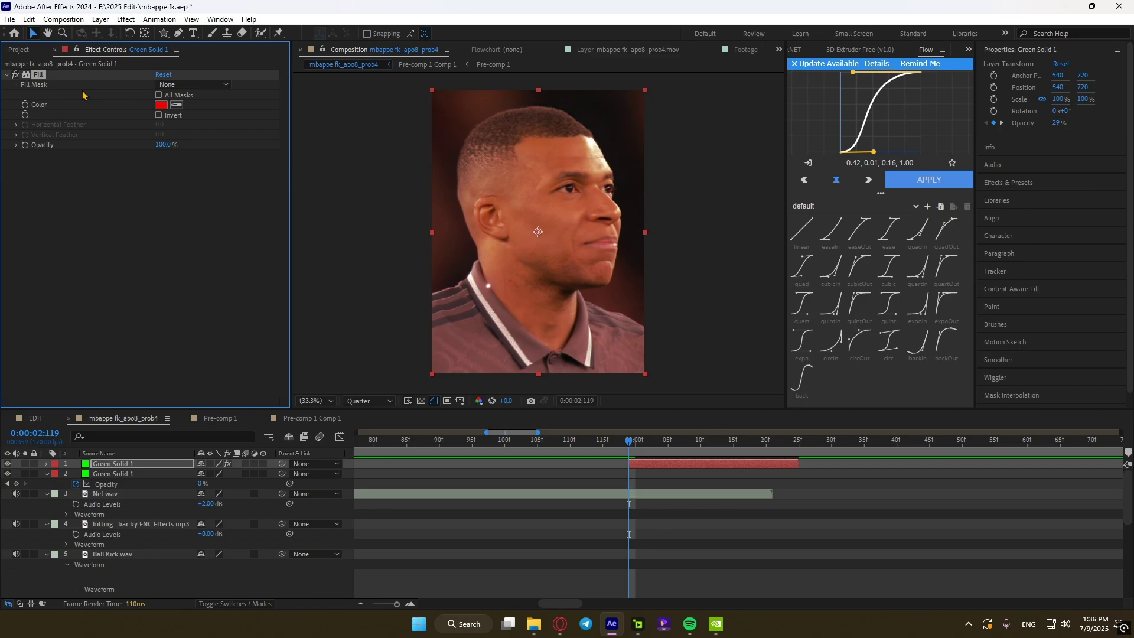
left_click(161, 105)
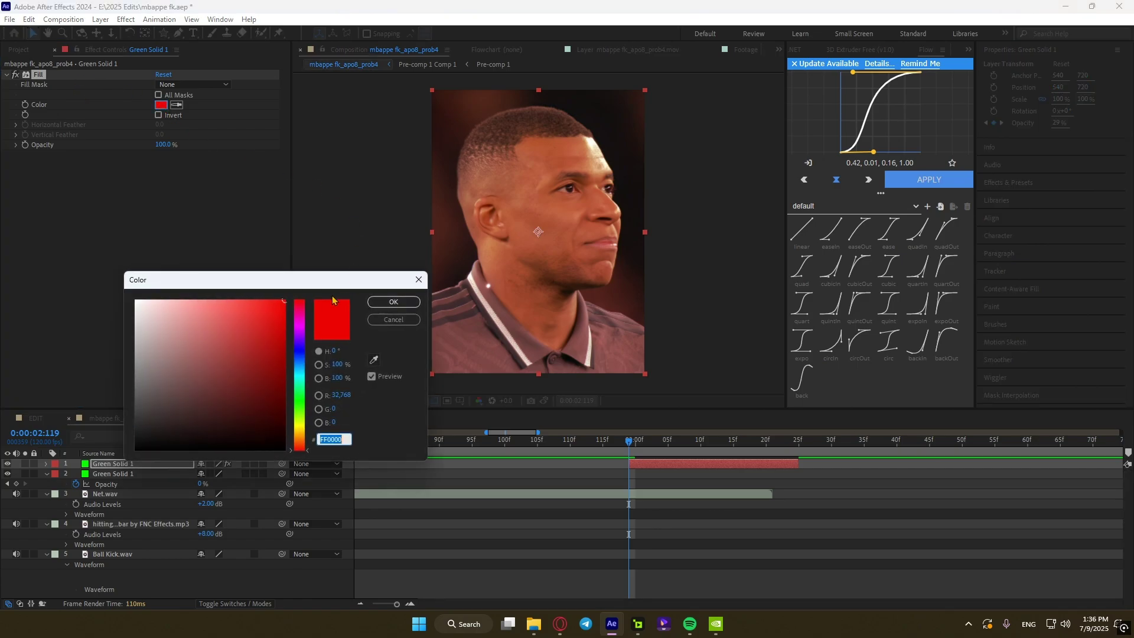
left_click(395, 301)
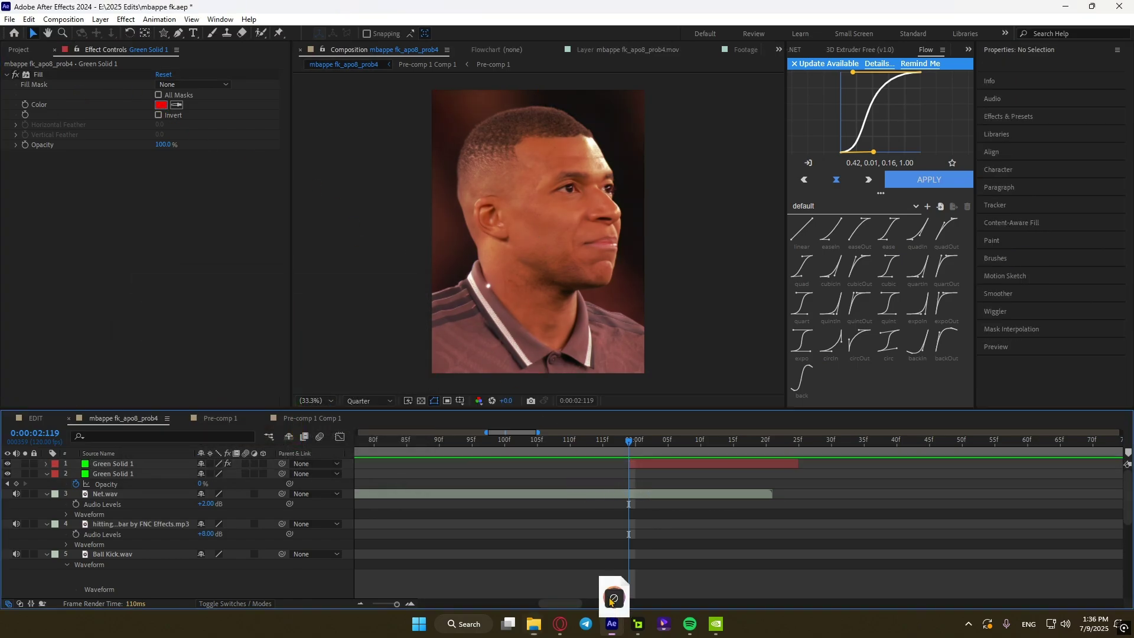
Step: Add Taco Bell.wav to the composition and, using its waveform, move it to start at about 0:00:02:105
left_click_drag(614, 598, 623, 536)
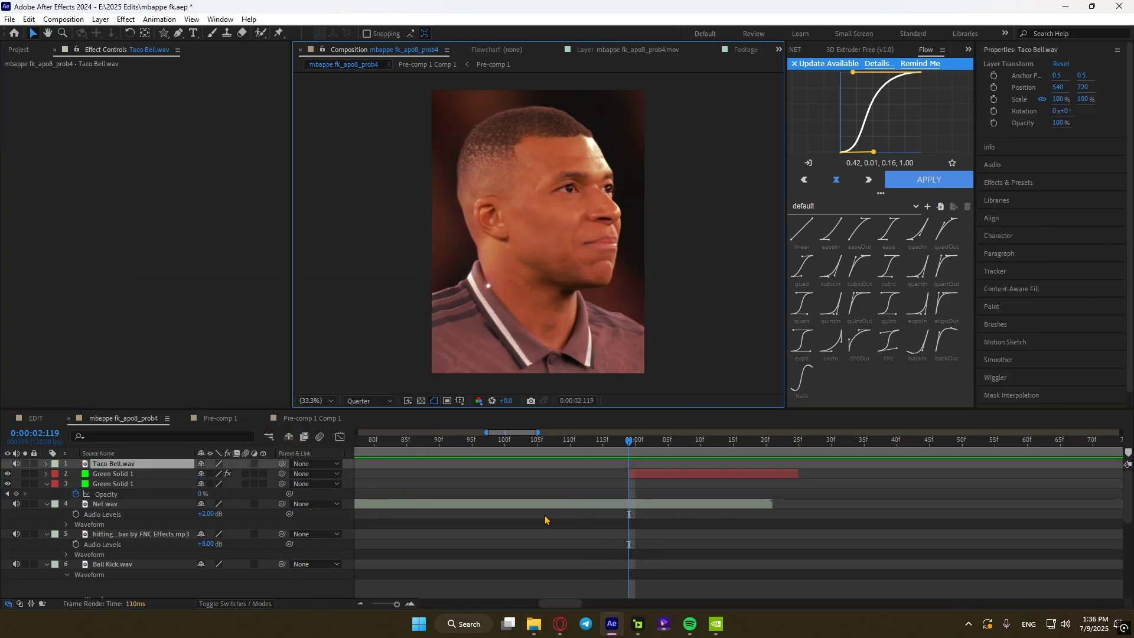
key("semicolon")
left_click_drag(406, 466, 527, 469)
key("l")
key("l")
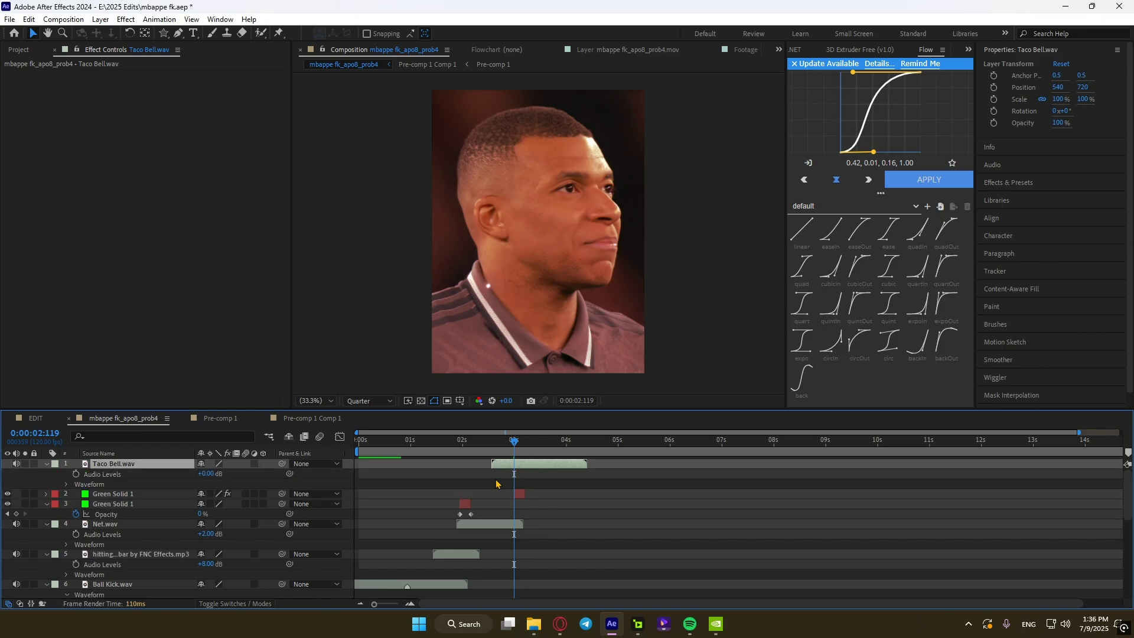
key("semicolon")
scroll(551, 487, "up", 2)
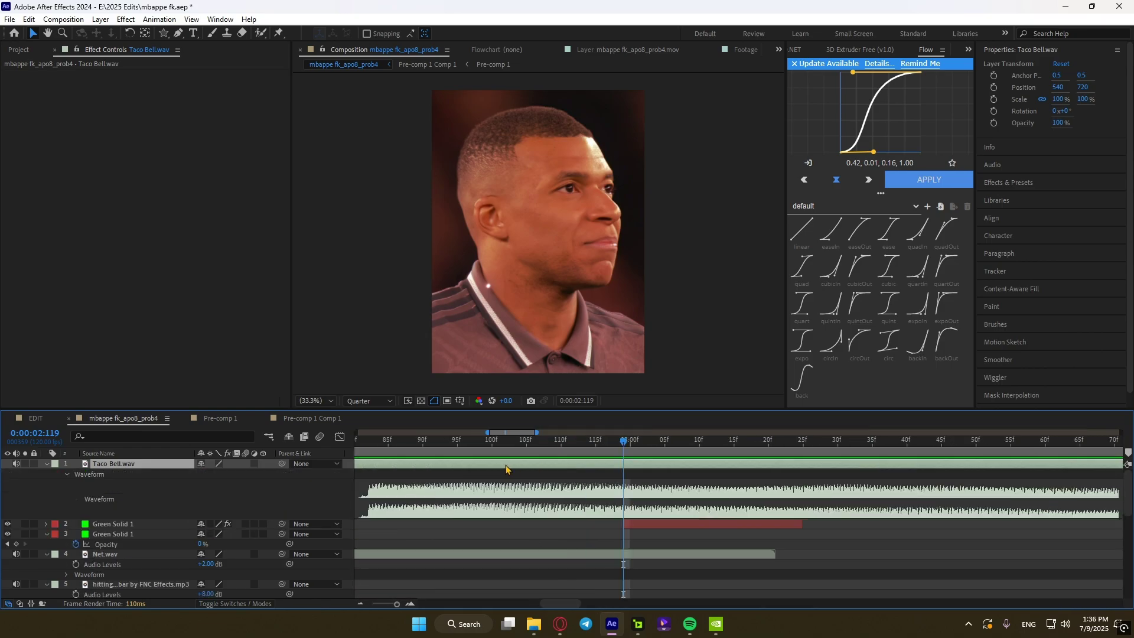
left_click_drag(506, 464, 766, 471)
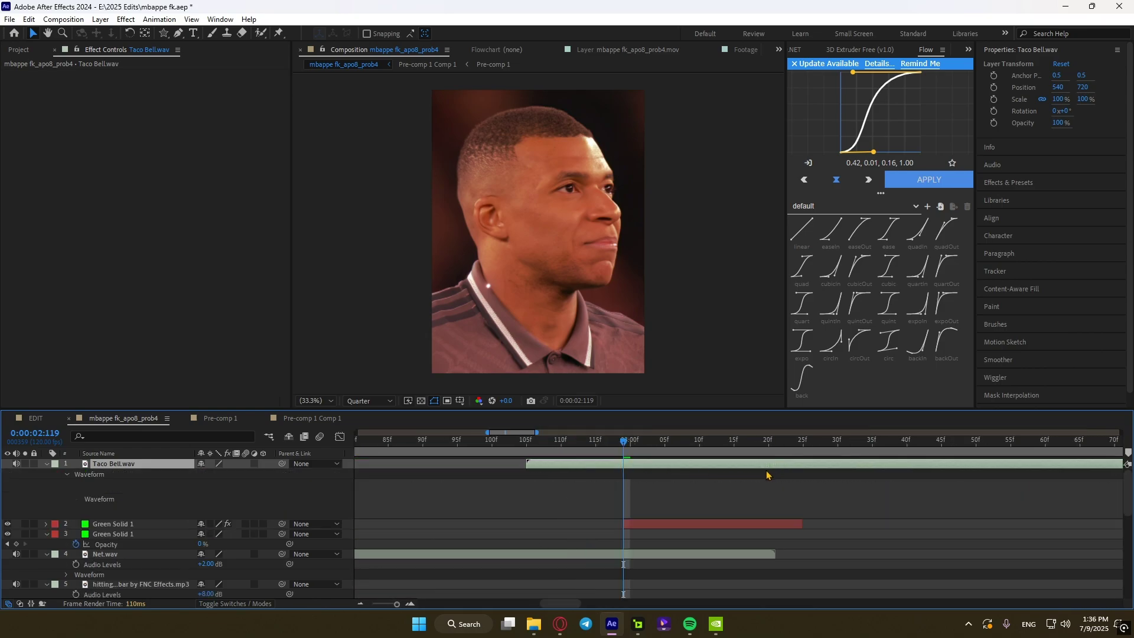
Step: Set the Taco Bell.wav audio level to -3 dB
key("l")
left_click(209, 473)
type("-3")
key("Return")
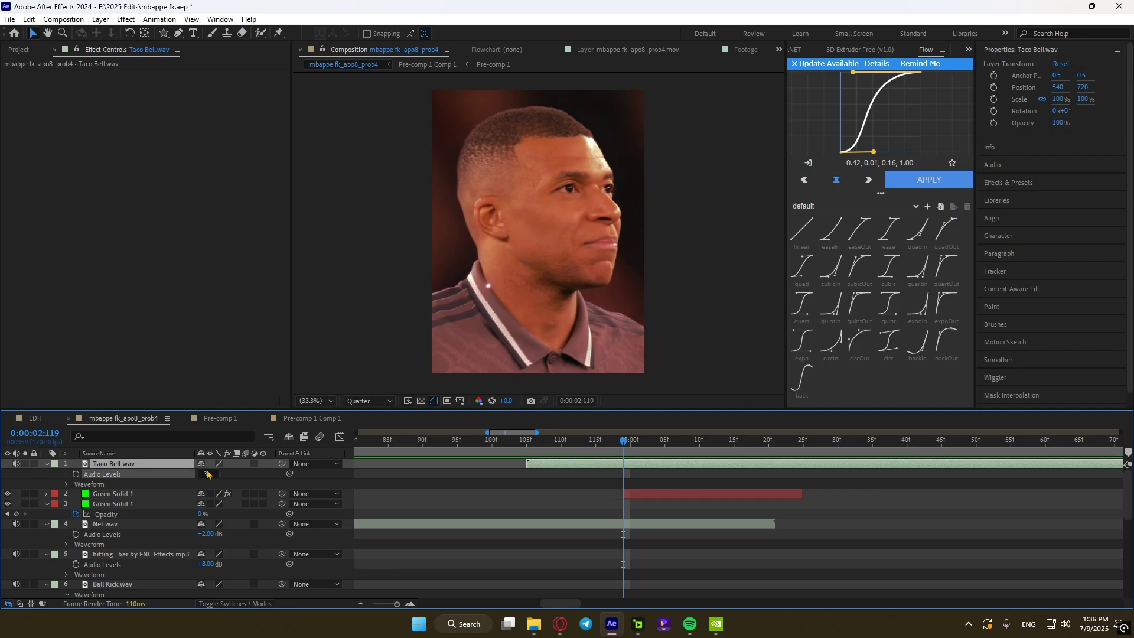
Step: Apply the 03 Real Viewfinder transition at the cut at 0:00:04:100 and scrub through it
scroll(393, 499, "down", 4)
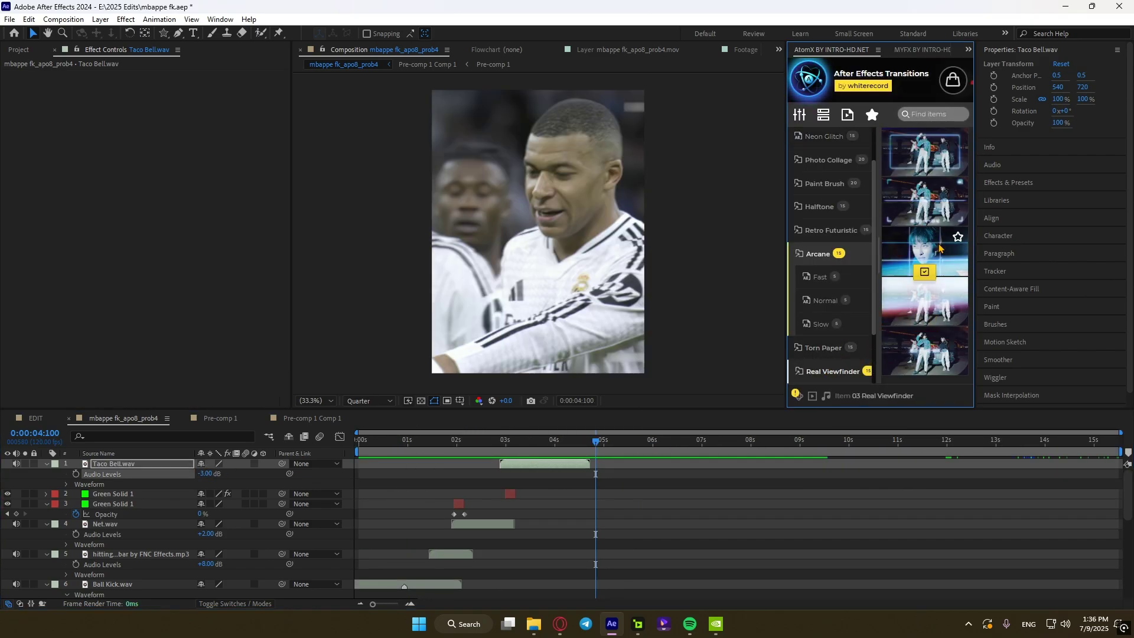
left_click(924, 272)
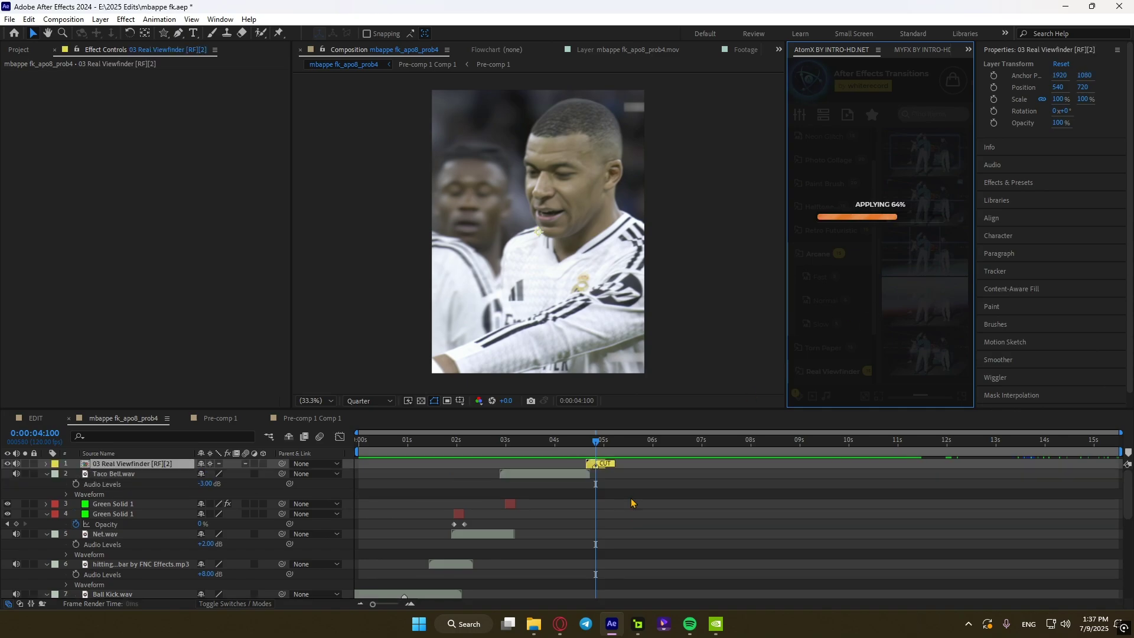
left_click_drag(587, 442, 618, 441)
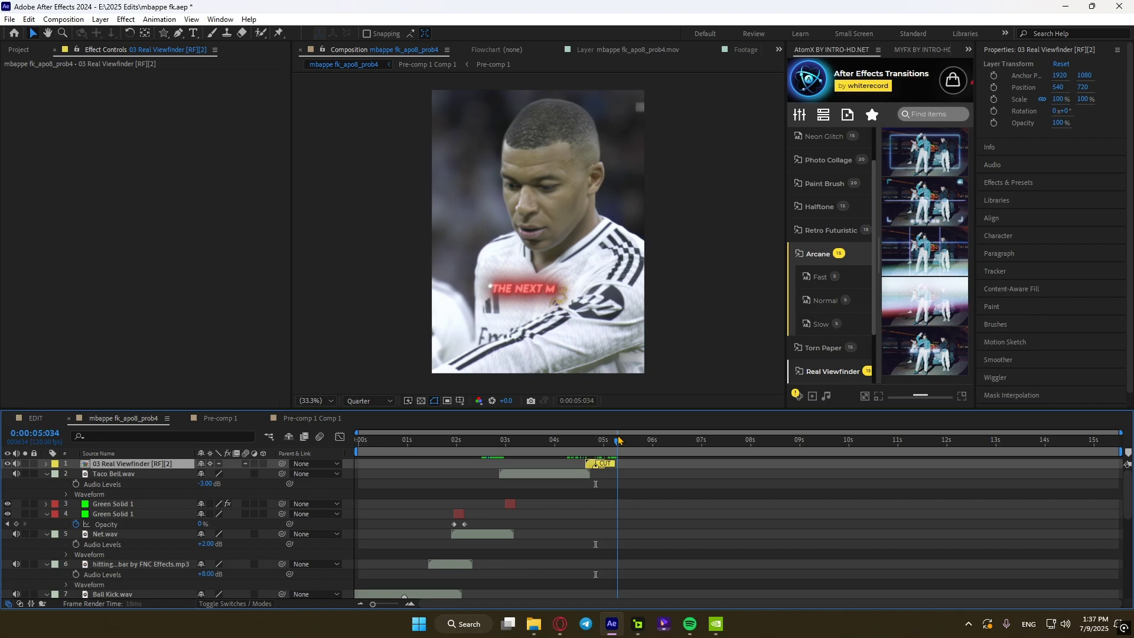
Step: Duplicate Ball Kick.wav twice and align the copies with the following ball touches, the last one at about 0:00:08:009
scroll(711, 538, "up", 8)
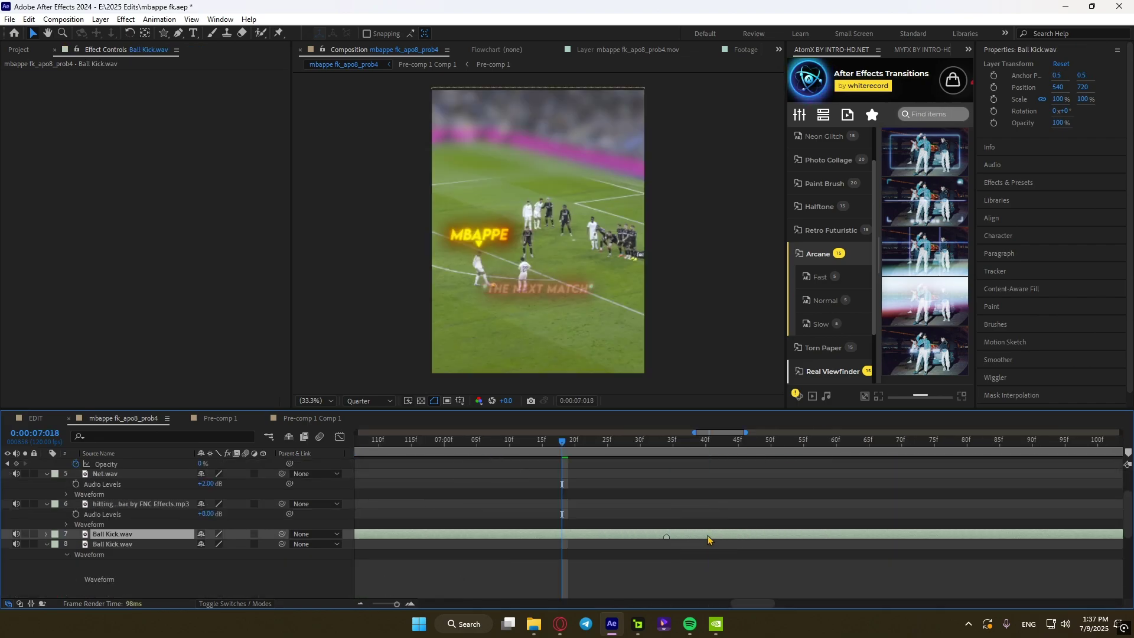
scroll(526, 536, "down", 5)
left_click_drag(528, 442, 602, 441)
key("ctrl+d")
left_click_drag(572, 536, 647, 536)
left_click_drag(603, 441, 708, 453)
key("ctrl+d")
left_click_drag(620, 535, 731, 535)
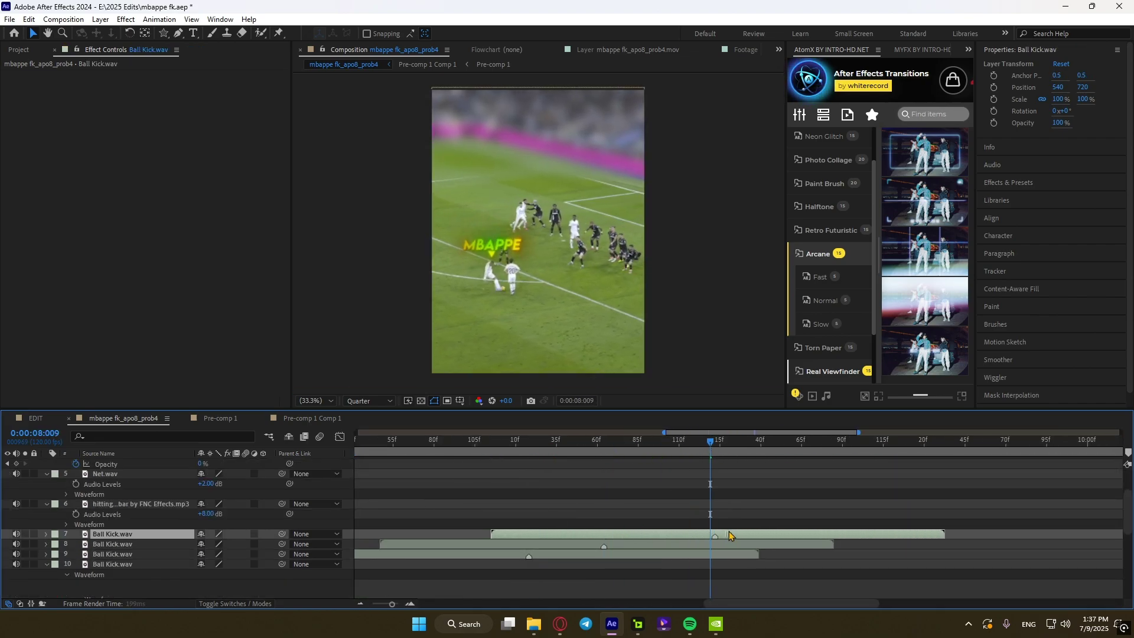
Step: Duplicate the green flash solid and move the copy to the goal of Mbappé's free kick
left_click_drag(645, 441, 715, 446)
scroll(590, 519, "up", 5)
left_click(459, 515)
key("ctrl+d")
left_click_drag(459, 515, 797, 515)
left_click(601, 535)
Step: Add Money $.wav from the 1 Assets folder, show its waveform and move it to the Mbappé goal
left_click(534, 624)
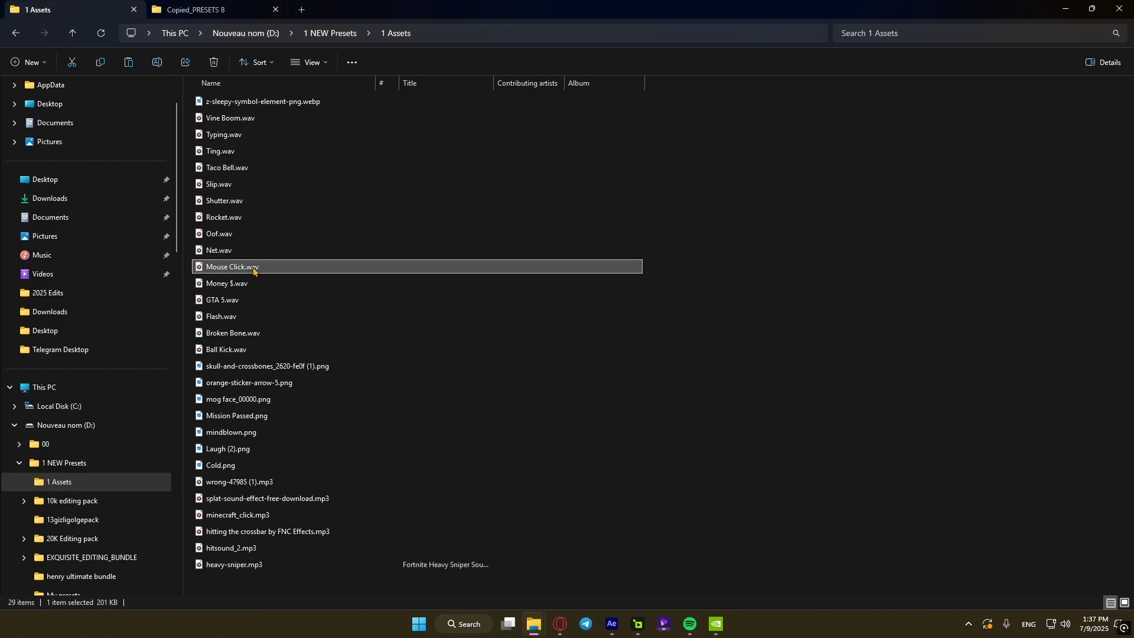
left_click_drag(236, 284, 142, 464)
scroll(425, 504, "down", 5)
key("l")
key("l")
left_click_drag(401, 464, 809, 514)
Step: Show the audio waveform of the celebration clip and add a composition marker on its beat at 0:00:12:094
scroll(812, 519, "up", 3)
left_click_drag(777, 441, 863, 452)
scroll(859, 520, "down", 3)
scroll(983, 531, "down", 10)
left_click(983, 532)
key("l")
key("l")
scroll(983, 531, "up", 3)
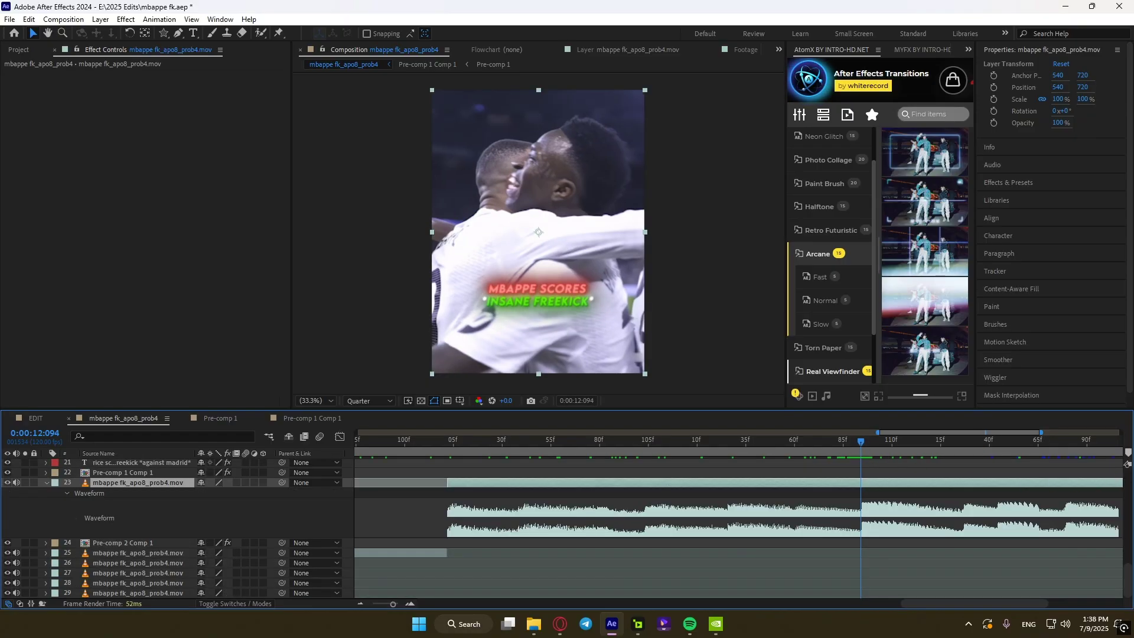
left_click(759, 473)
scroll(896, 506, "down", 2)
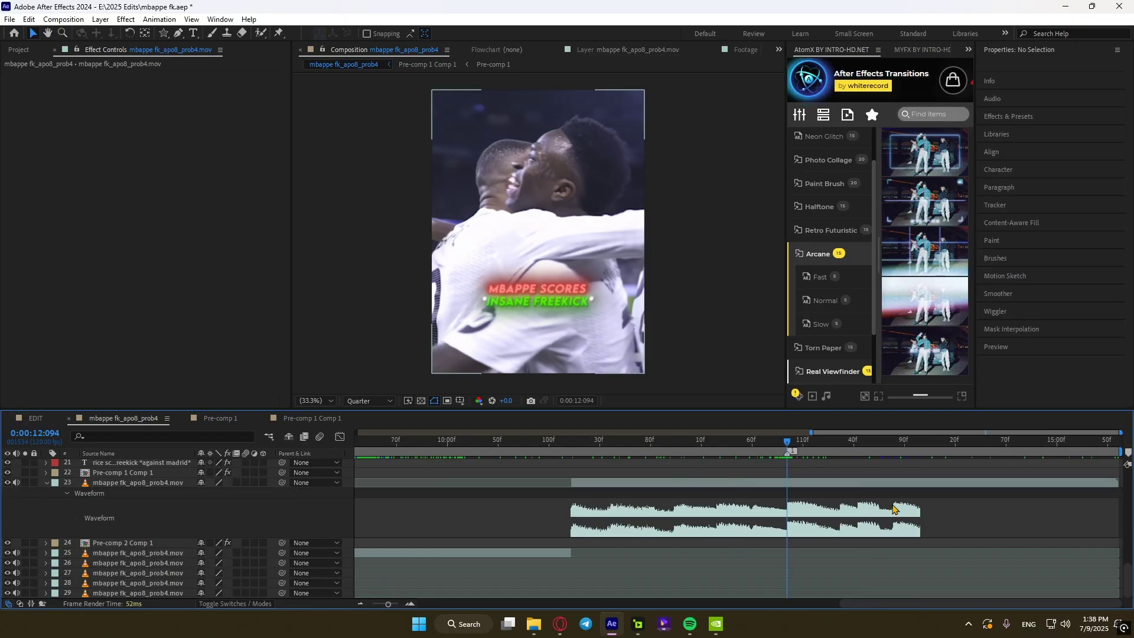
Step: Create an adjustment layer directly above the celebration clip and split it at 0:00:12:094
left_click(845, 482)
key("ctrl+alt+y")
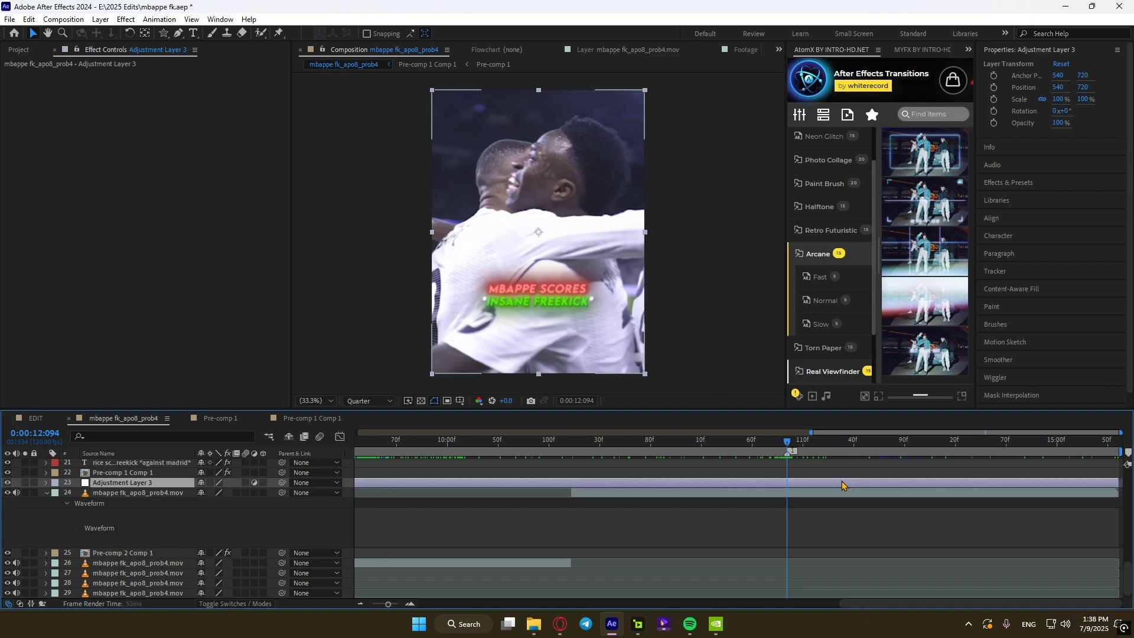
key("ctrl+shift+d")
Step: Trim the start of the adjustment layer before the marker to 0:00:12:050
left_click_drag(787, 444, 742, 449)
left_click(766, 495)
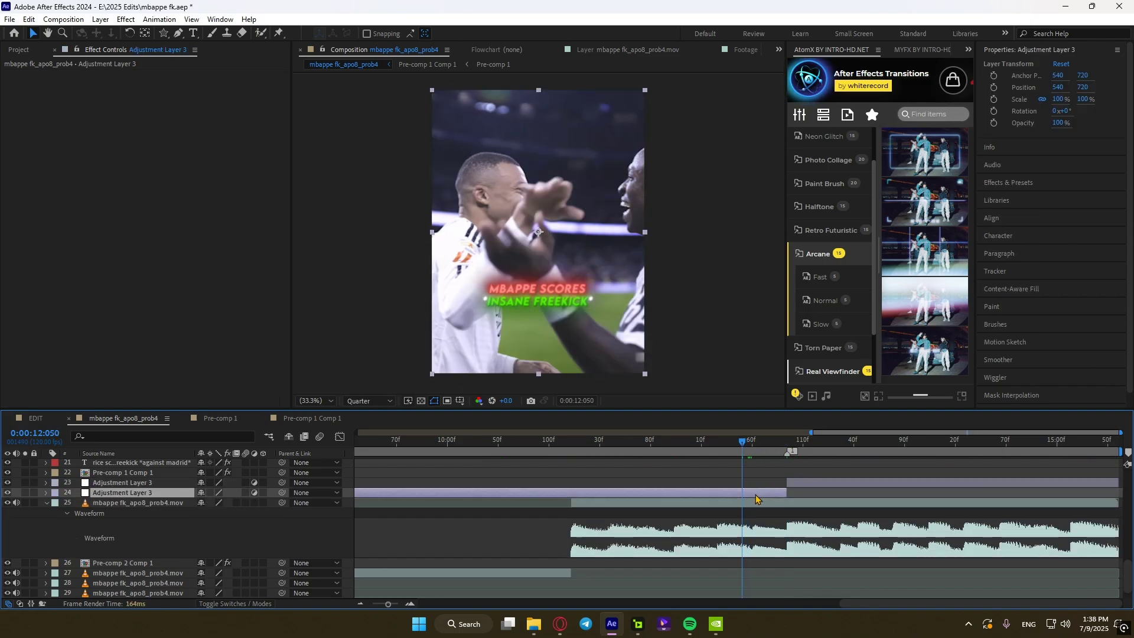
key("alt+bracketleft")
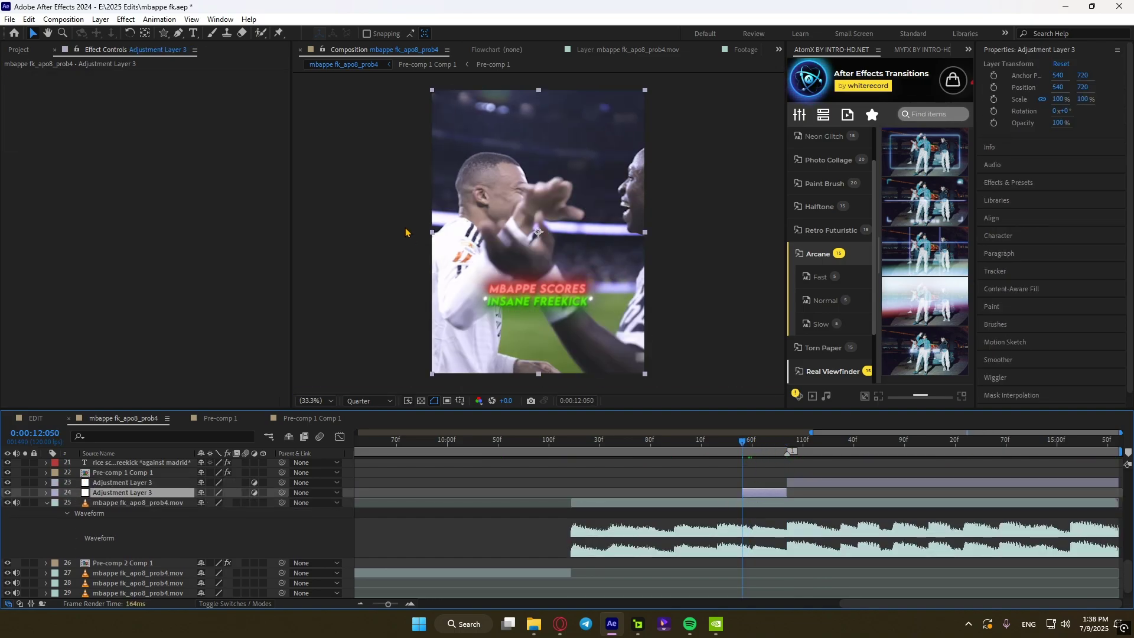
Step: Apply the saved preset with S_HueSatBright, BCC Directional Blur and S_BlurMoCurves to the trimmed adjustment layer
left_click(159, 19)
mouse_move(200, 59)
left_click(384, 59)
Step: Delete the preset's surplus keyframes and shift the remaining ones to end at the marker at 0:00:12:094
left_click_drag(787, 502, 736, 557)
key("Delete")
left_click_drag(865, 509, 792, 558)
scroll(826, 533, "up", 1)
left_click_drag(845, 514, 692, 515)
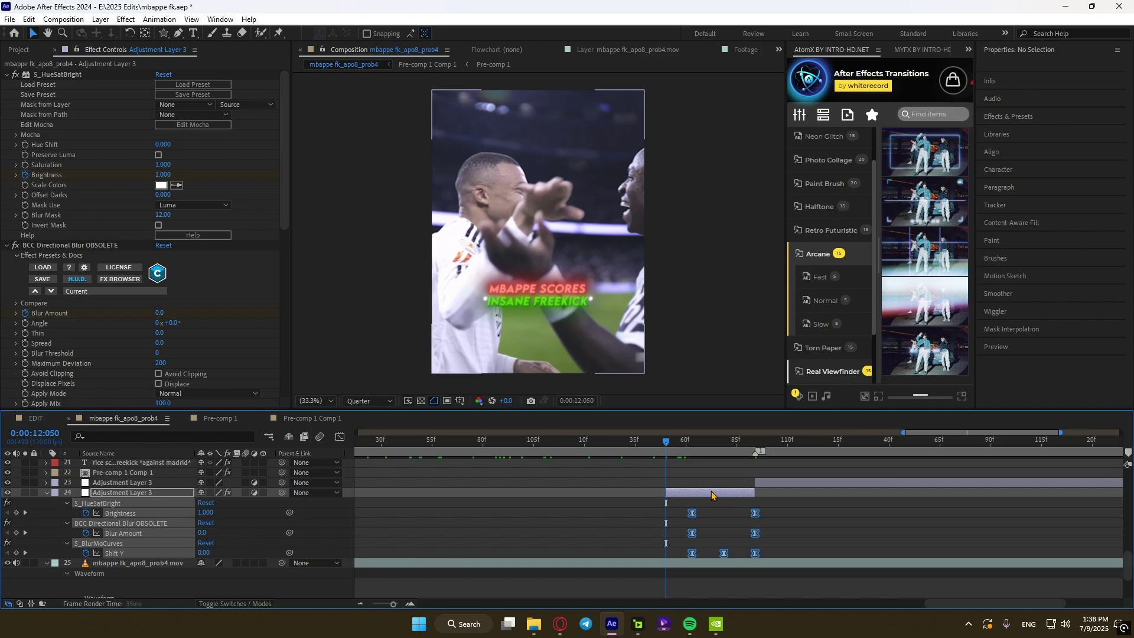
Step: Split the adjustment layer at its first keyframes, 0:00:12:063, and delete the part before them
left_click(692, 447)
left_click(694, 495)
key("ctrl+shift+d")
left_click(679, 504)
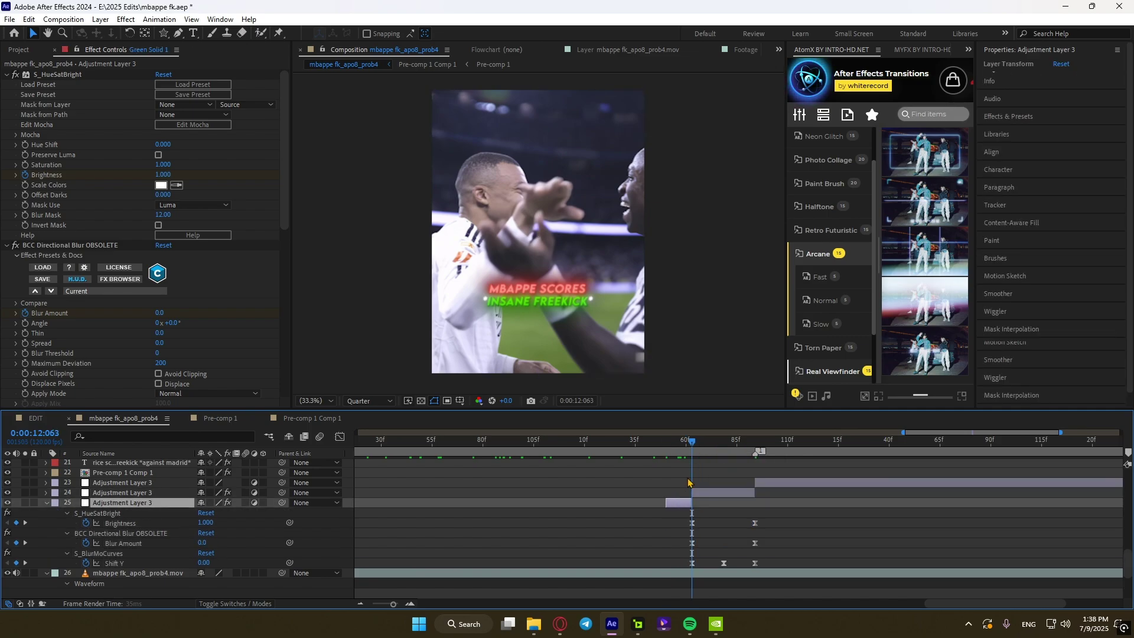
key("Delete")
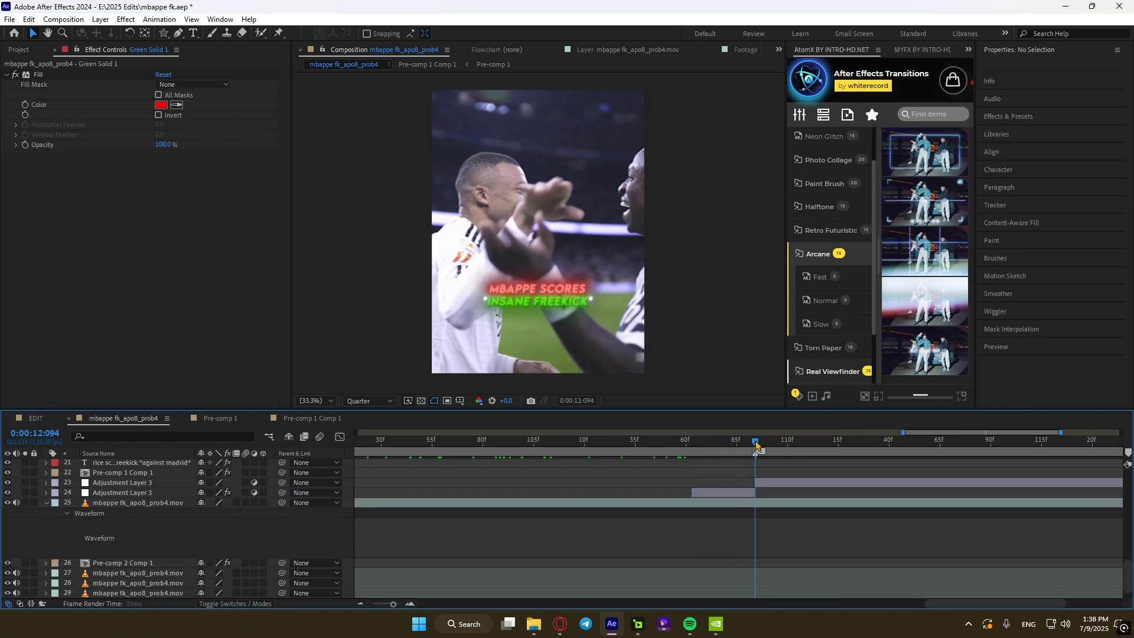
Step: Apply the saved preset with S_Flicker and BCC Lens Blur to the adjustment layer starting at 0:00:12:094
left_click(773, 485)
left_click(168, 20)
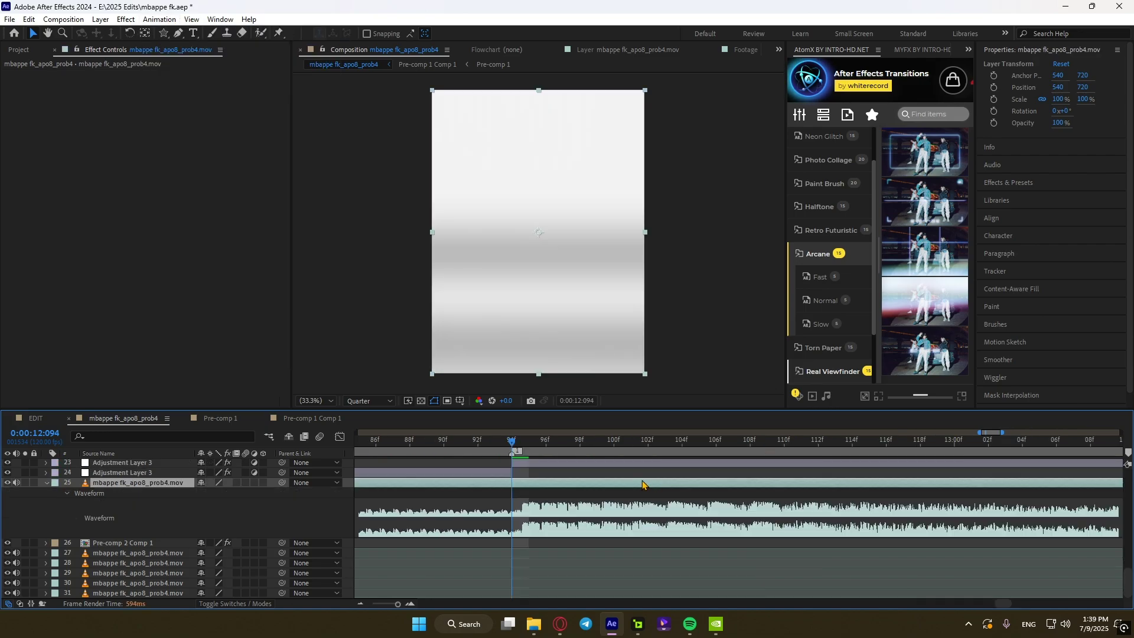
Step: Hide the flicker adjustment layer and place mindblown.png beneath it, starting at 0:00:12:094
scroll(638, 484, "up", 1)
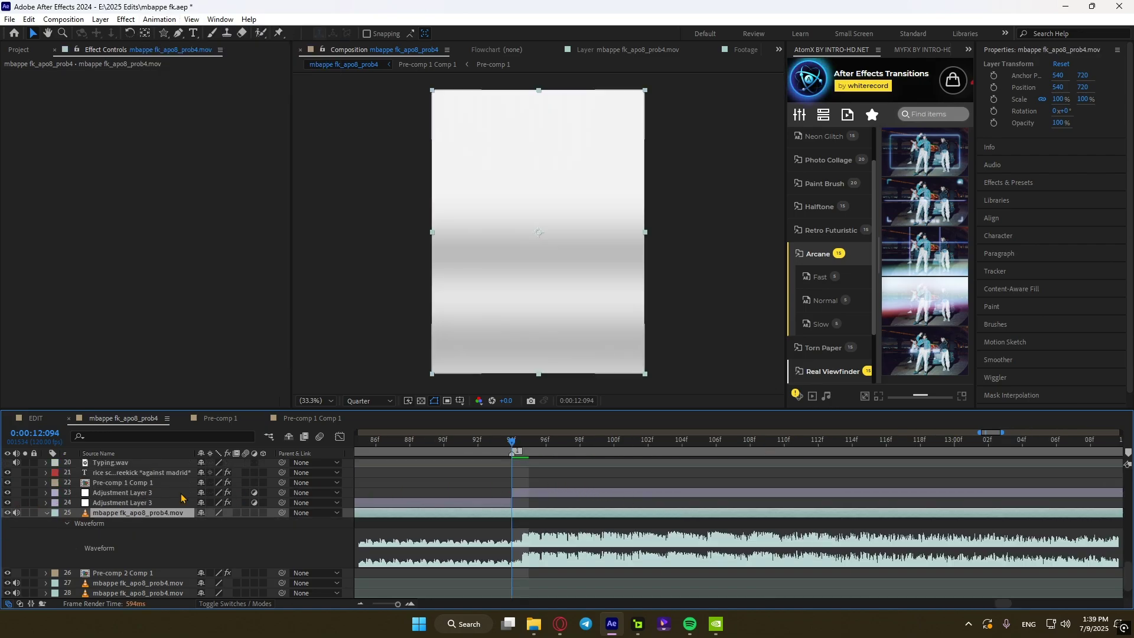
left_click_drag(230, 430, 589, 556)
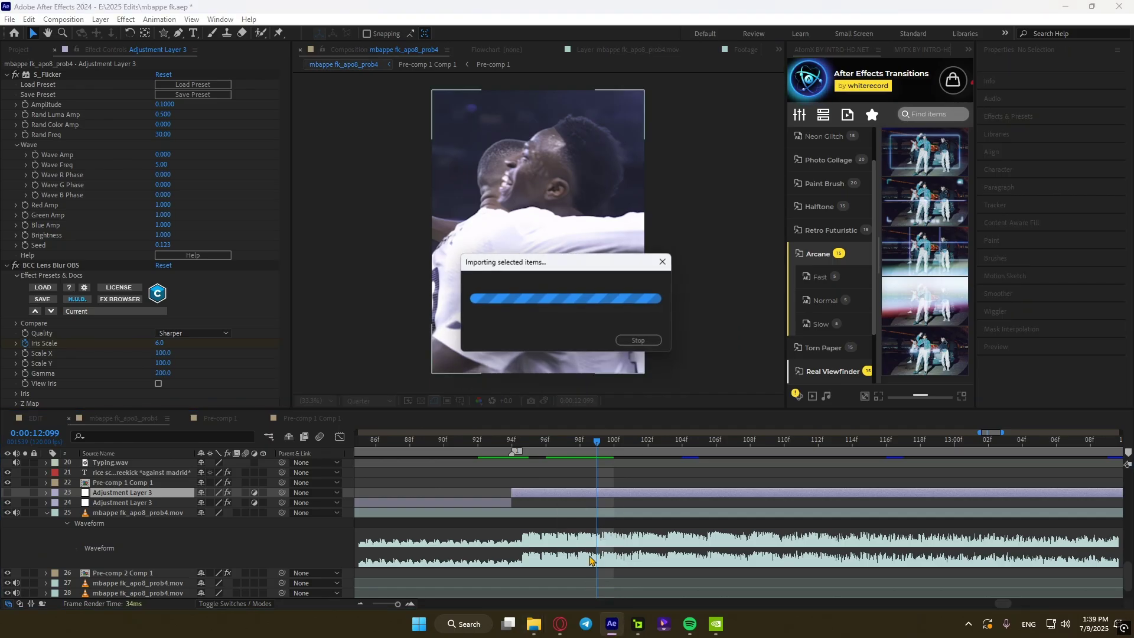
Step: Add the caption "*insane revenge*" below the skull image at 0:00:12:108
key("ctrl+t")
left_click(519, 292)
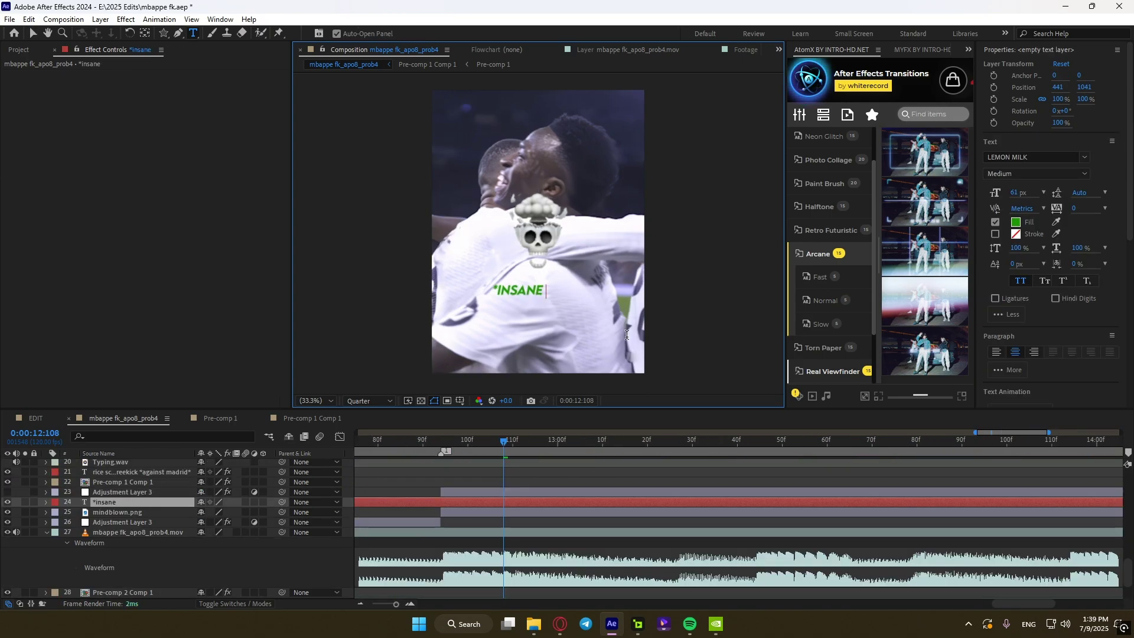
type("*insane revenge")
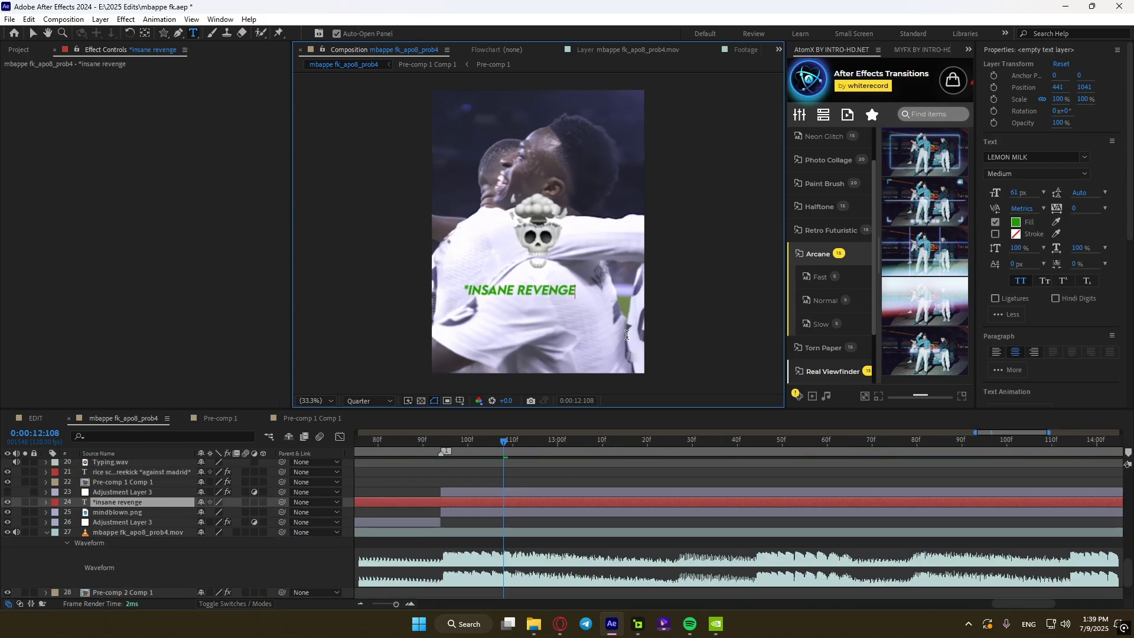
type("*")
Step: Set the fill colour of the whole "*insane revenge*" caption to red, FF0000
key("ctrl+a")
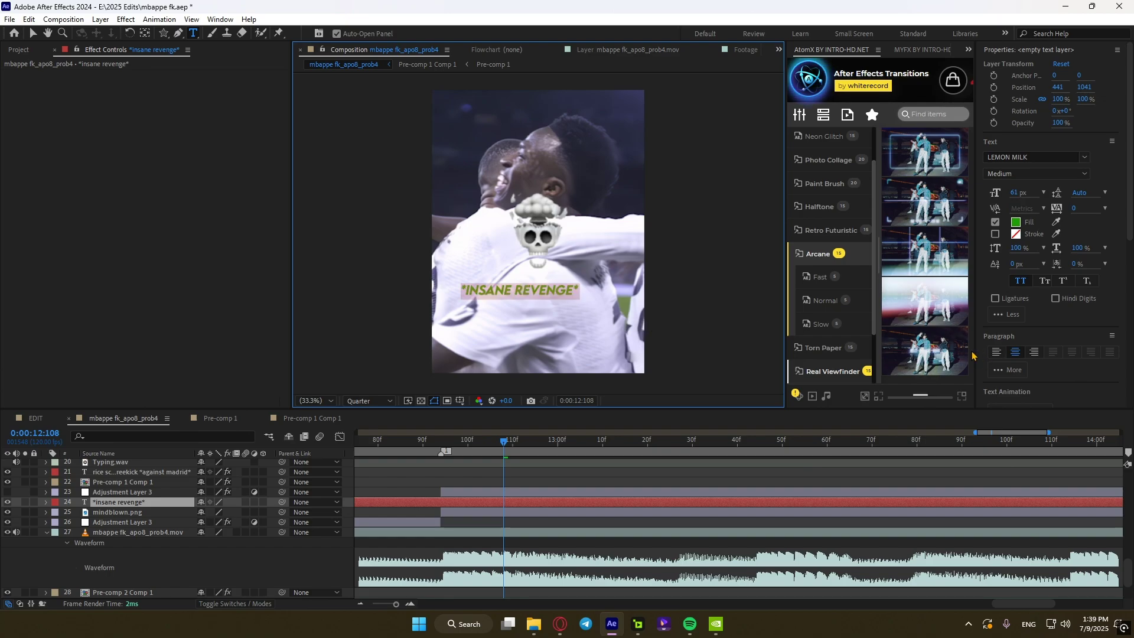
scroll(984, 355, "down", 5)
left_click(1003, 222)
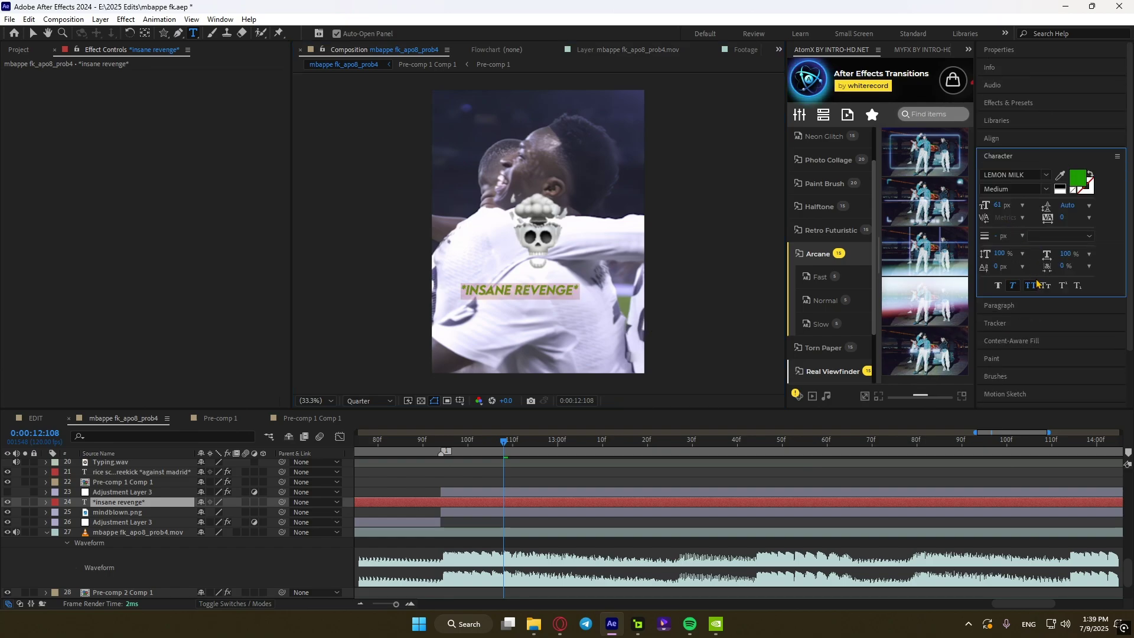
left_click(537, 296)
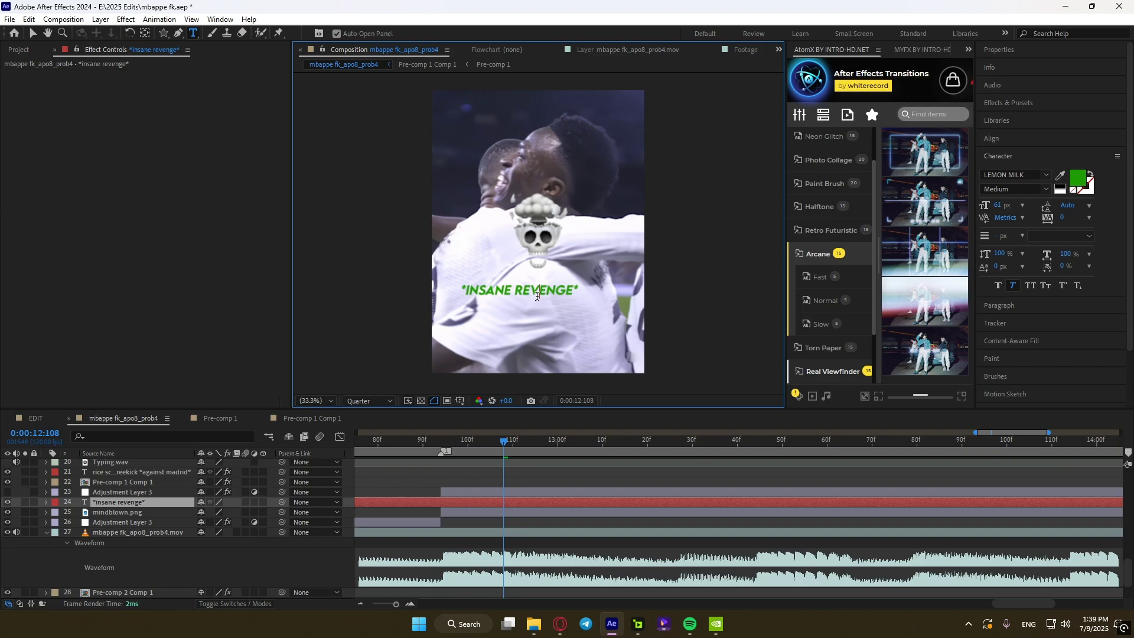
key("ctrl+a")
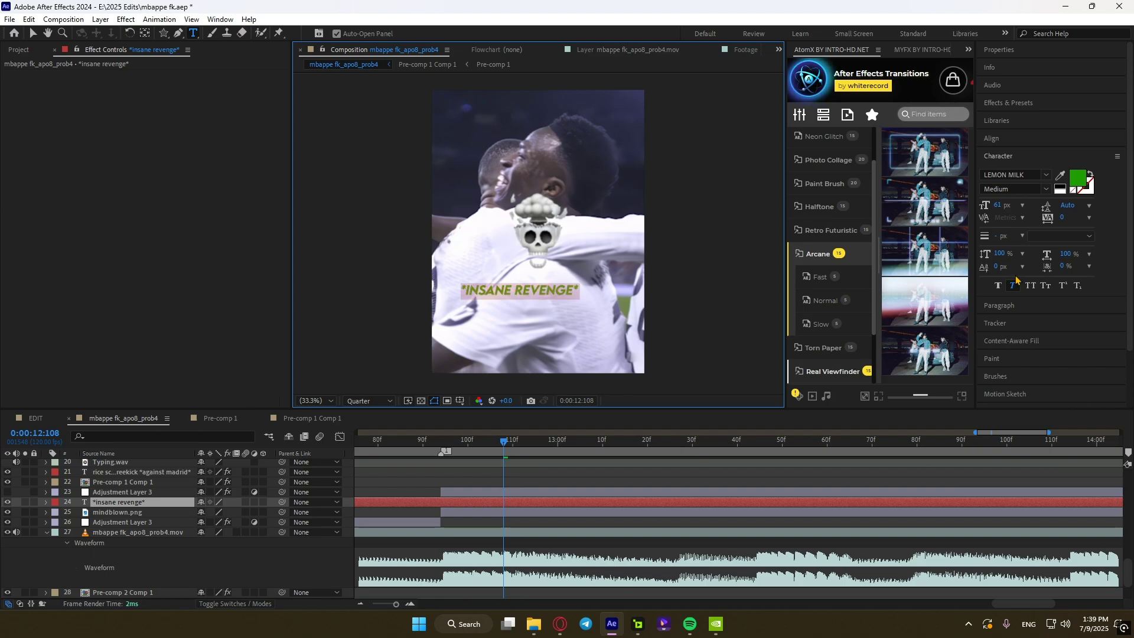
left_click(1078, 177)
left_click_drag(278, 319, 308, 261)
left_click(301, 301)
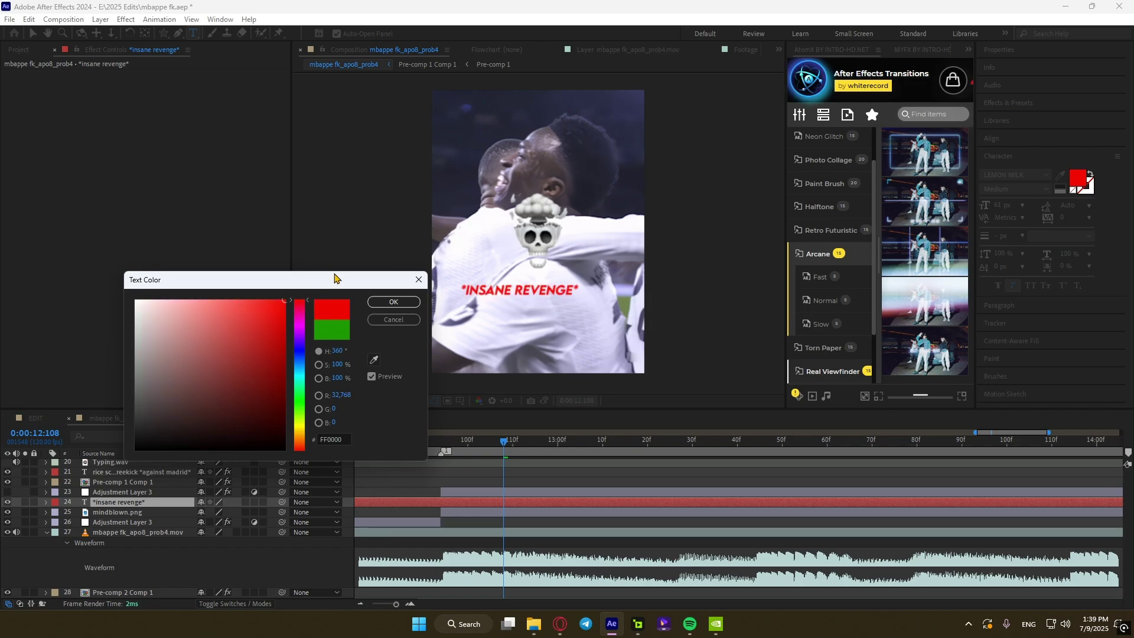
left_click(393, 301)
Step: Move the caption close beneath the skull, horizontally centred, and remove its part before 0:00:12:094
left_click_drag(532, 338, 551, 321)
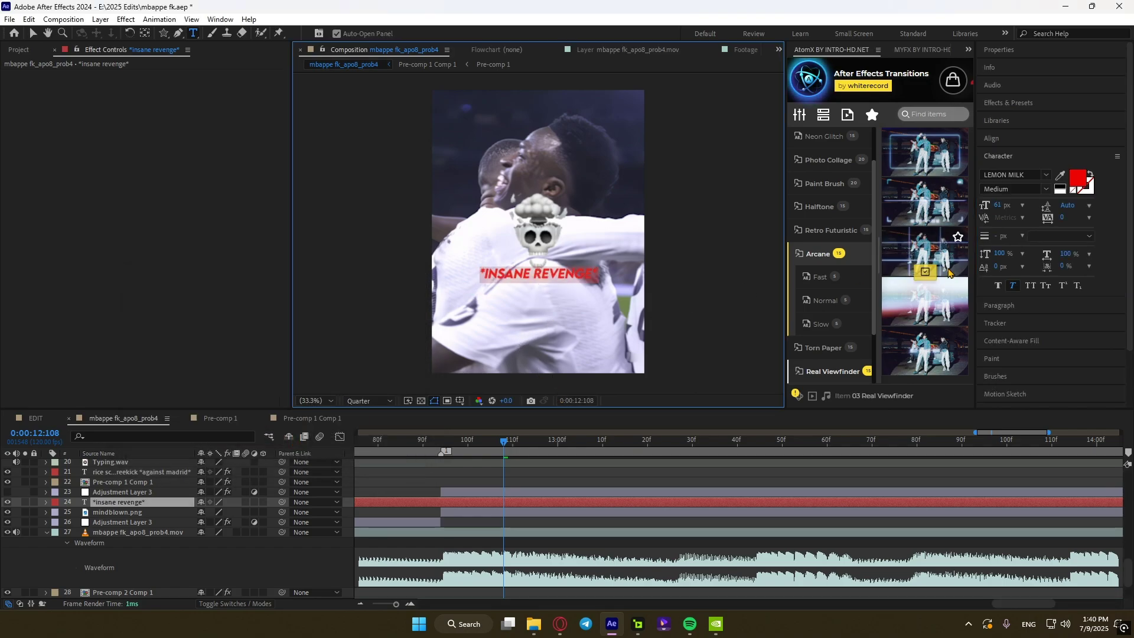
left_click(1007, 140)
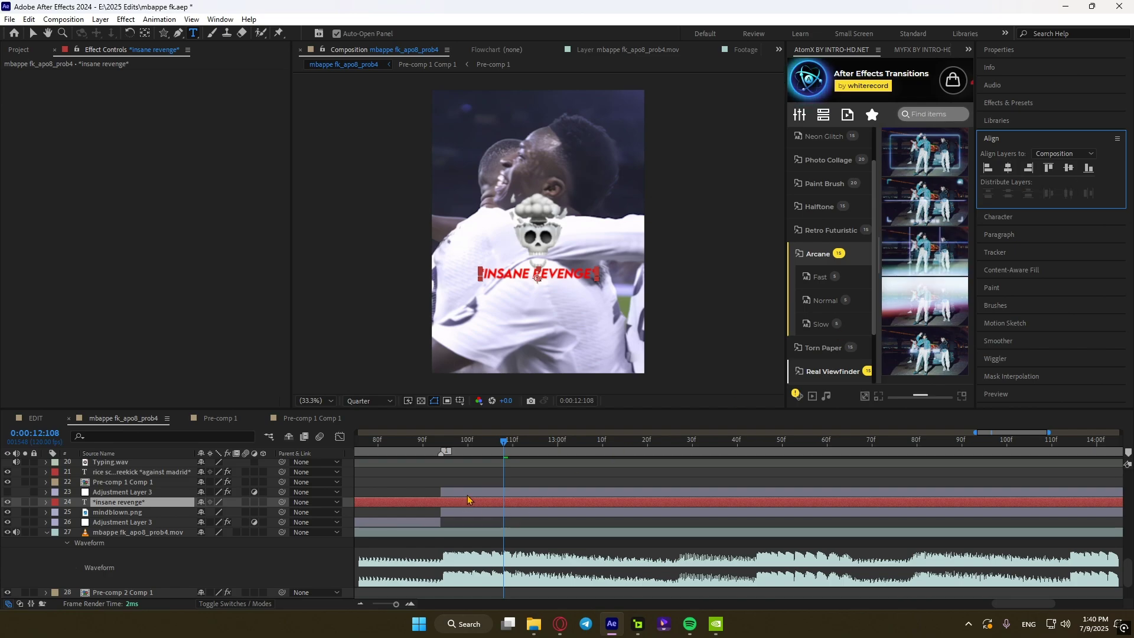
left_click(443, 454)
key("ctrl+shift+d")
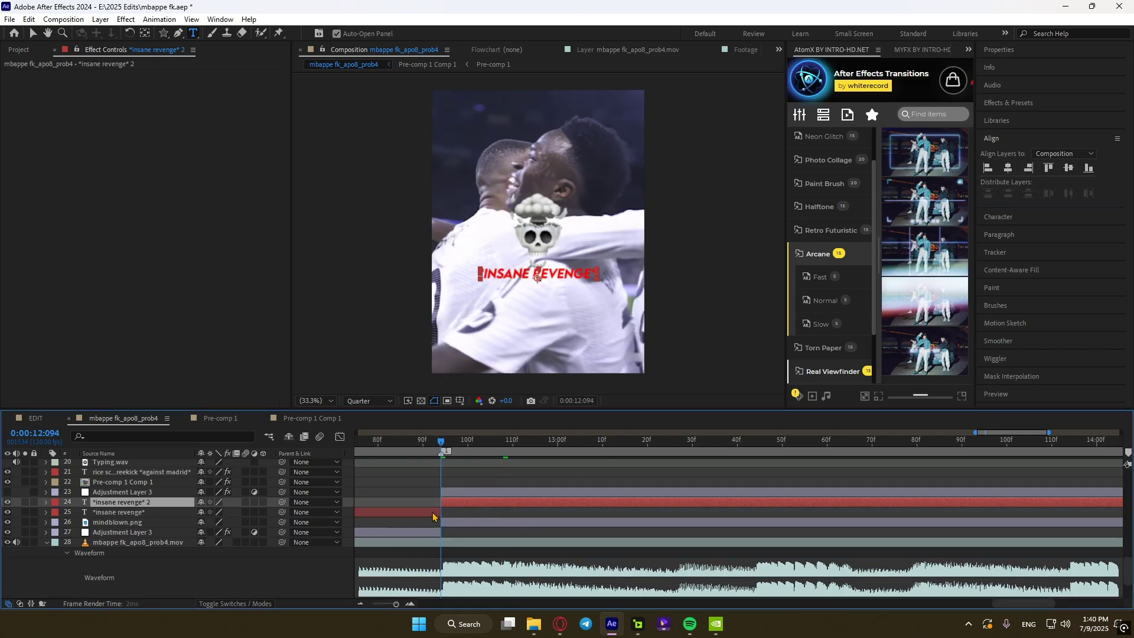
left_click(432, 513)
key("Delete")
Step: Scale down mindblown.png and place it at position 540, 793, just above the caption
left_click(513, 453)
left_click(473, 514)
key("s")
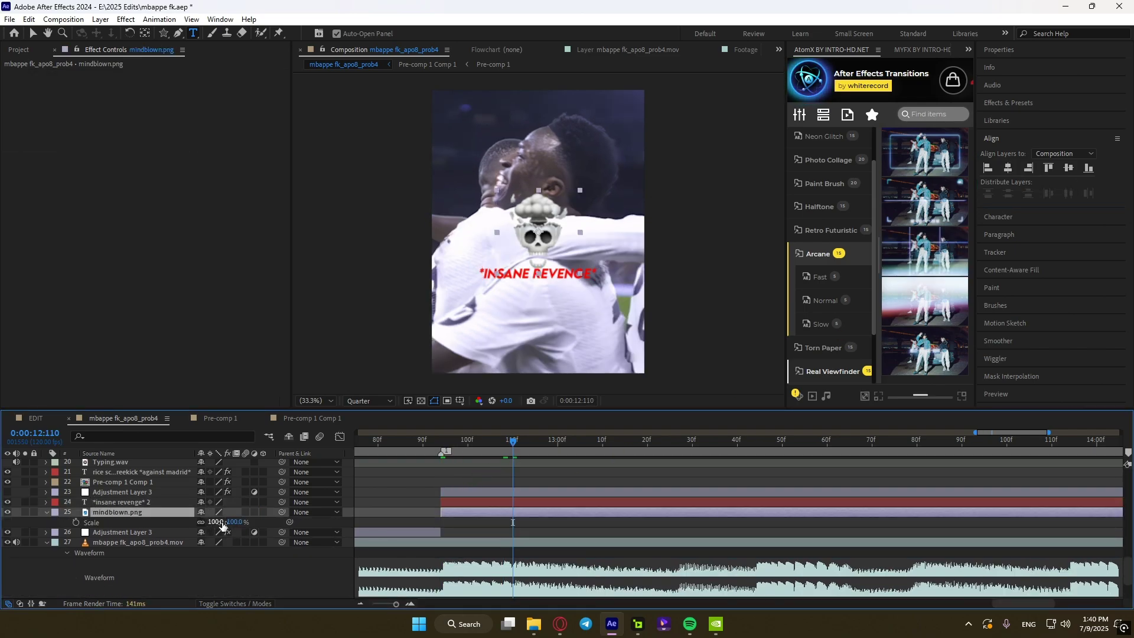
left_click_drag(221, 523, 204, 523)
Step: Pre-compose the "*insane revenge*" caption together with the skull image
left_click(471, 505, "shift")
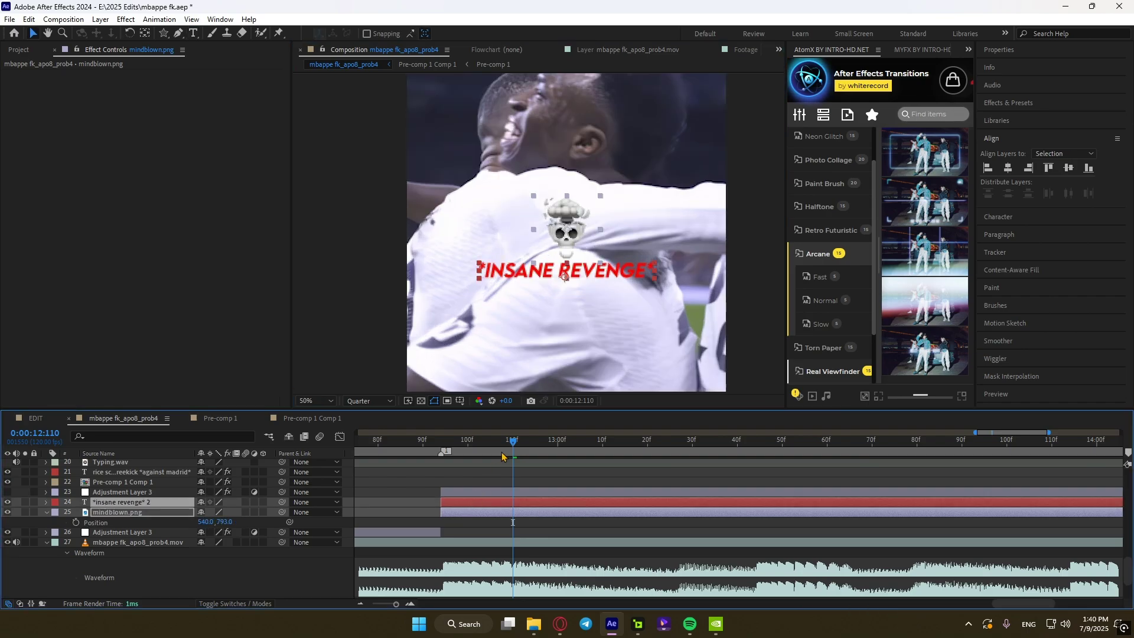
right_click(471, 506)
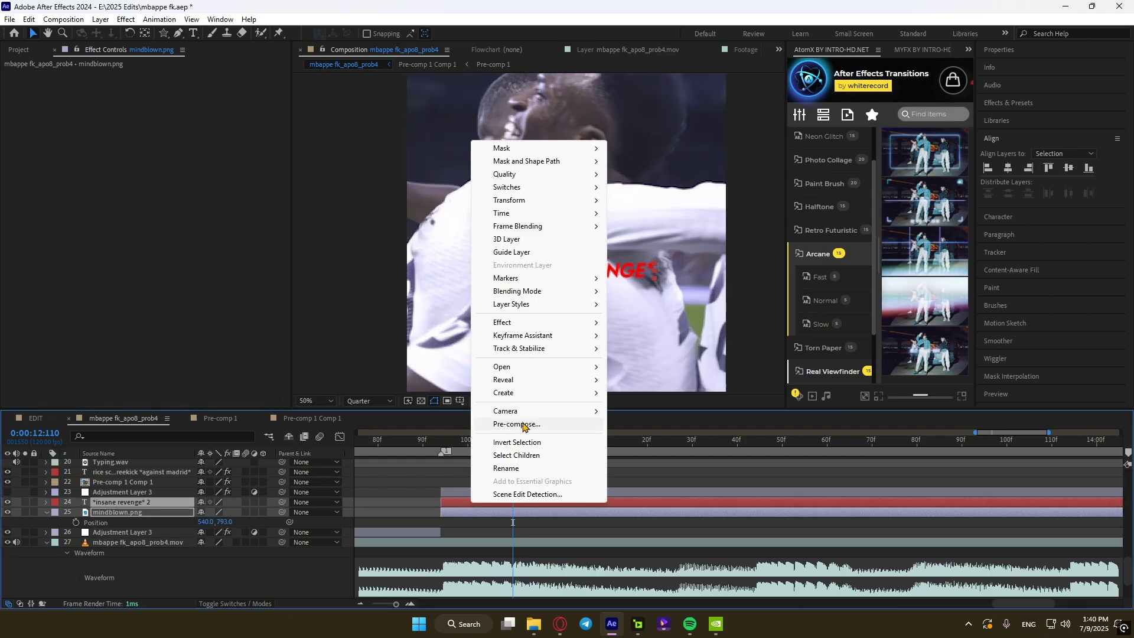
left_click(532, 422)
left_click(591, 391)
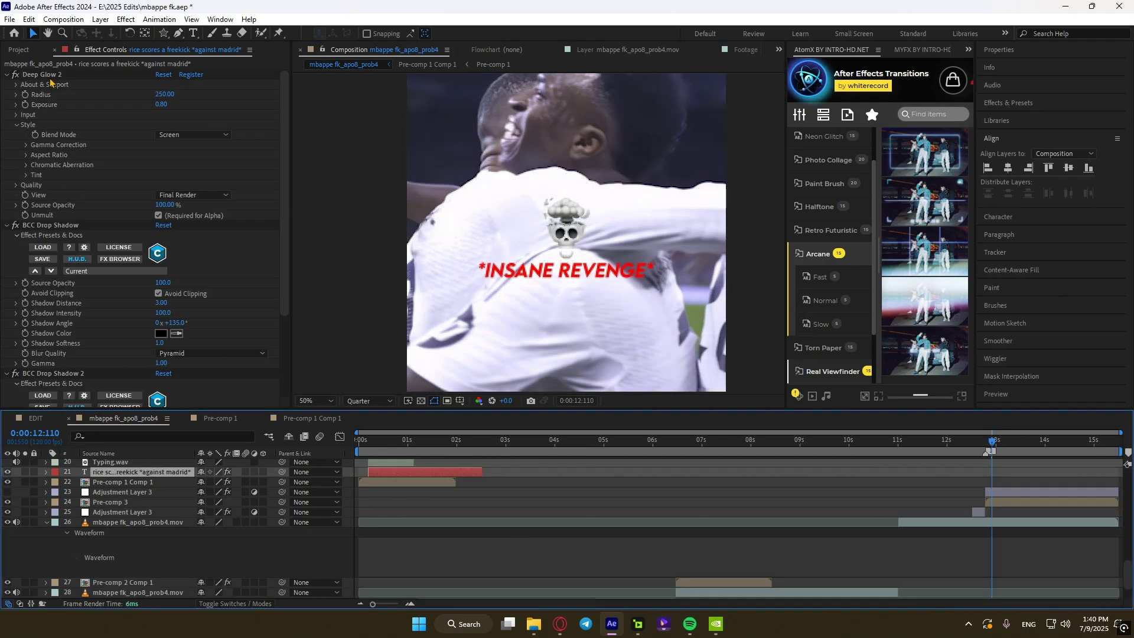
Step: Copy Deep Glow 2 and both BCC Drop Shadow effects from the "rice scores a freekick" caption to the skull-and-caption pre-comp
left_click(50, 76)
key("ctrl+a")
scroll(108, 234, "down", 3)
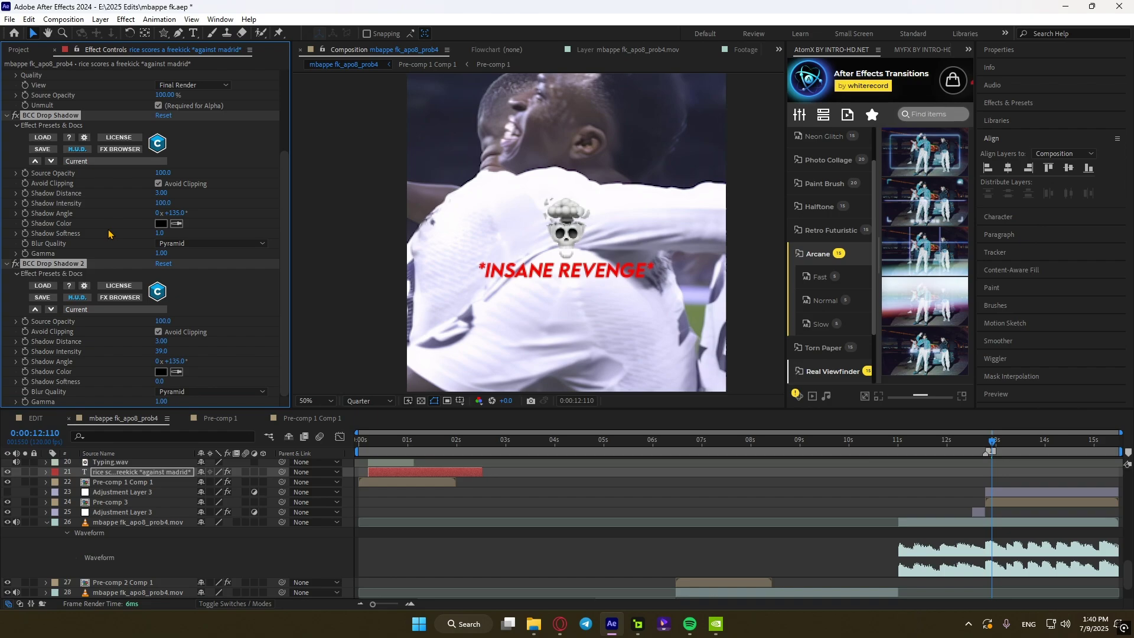
left_click(1010, 506)
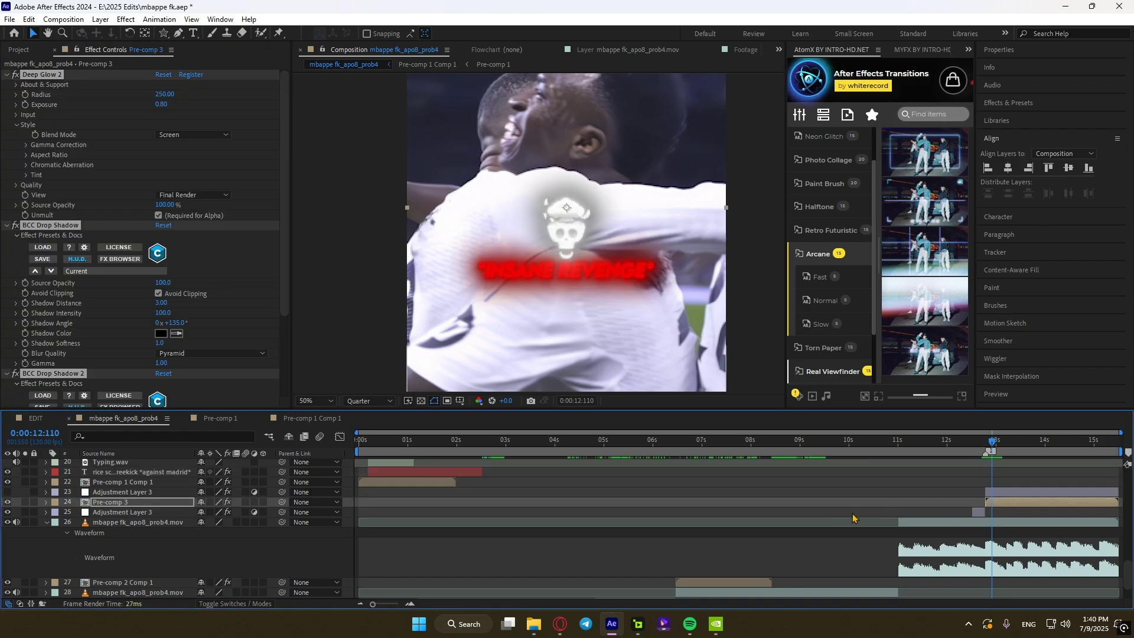
Step: Set the Deep Glow 2 exposure on the skull-and-caption pre-comp to 0.50
left_click(339, 337)
left_click(161, 104)
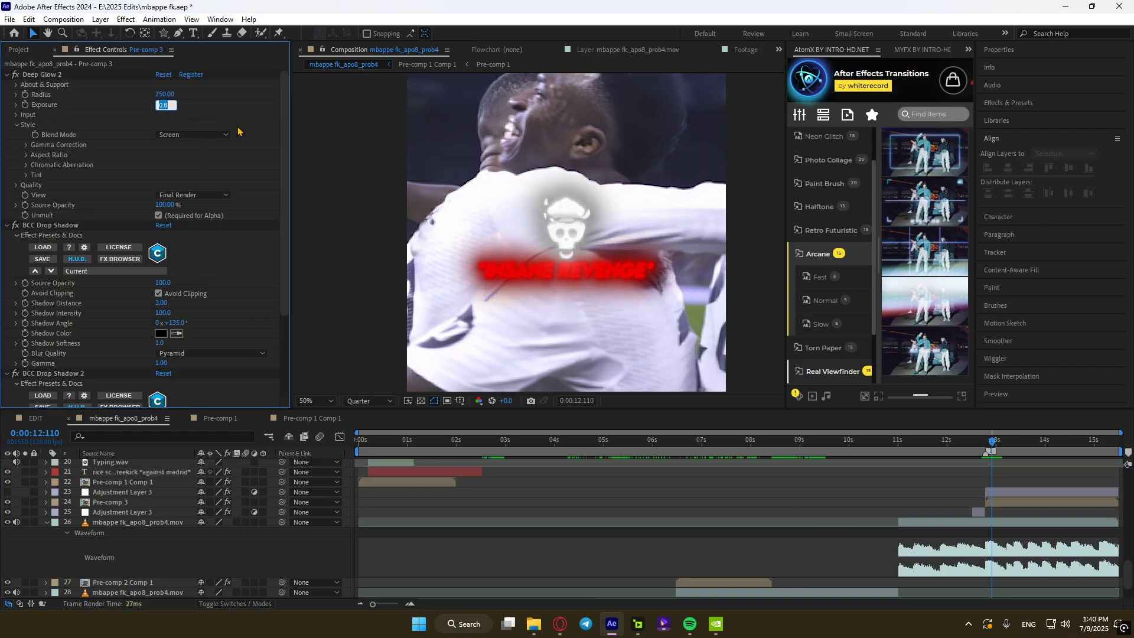
key("Return")
key("shift+slash")
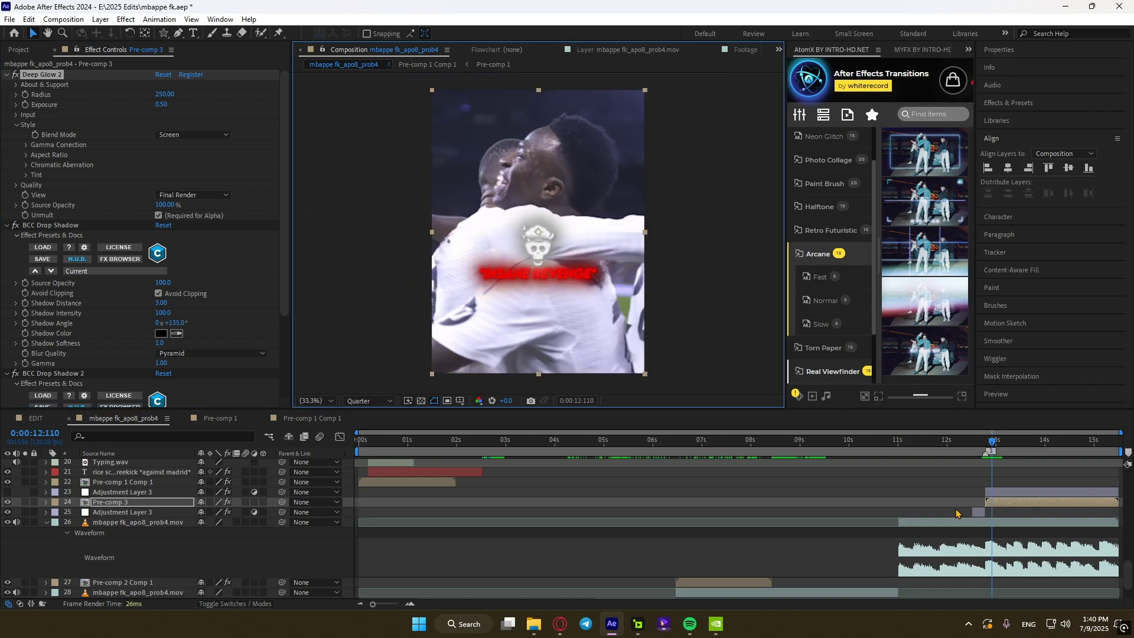
Step: Lower the skull-and-caption pre-comp to position 540, 859 with the flicker adjustment layer shown again, and save the project
key("p")
left_click_drag(224, 512, 222, 611)
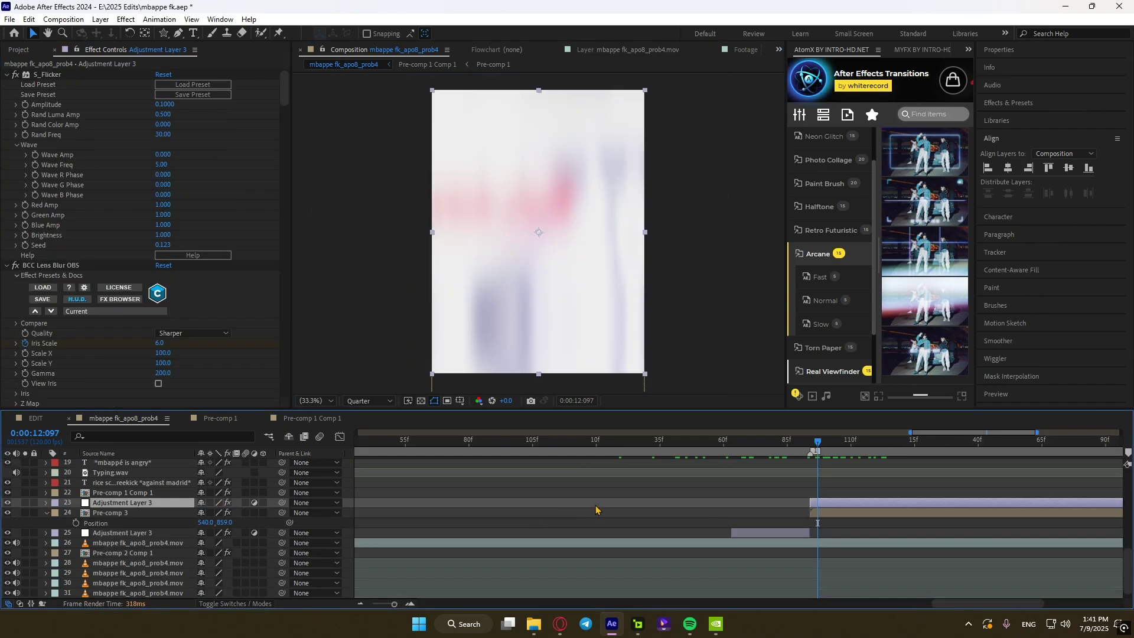
left_click(597, 509)
scroll(823, 491, "down", 5)
key("ctrl+s")
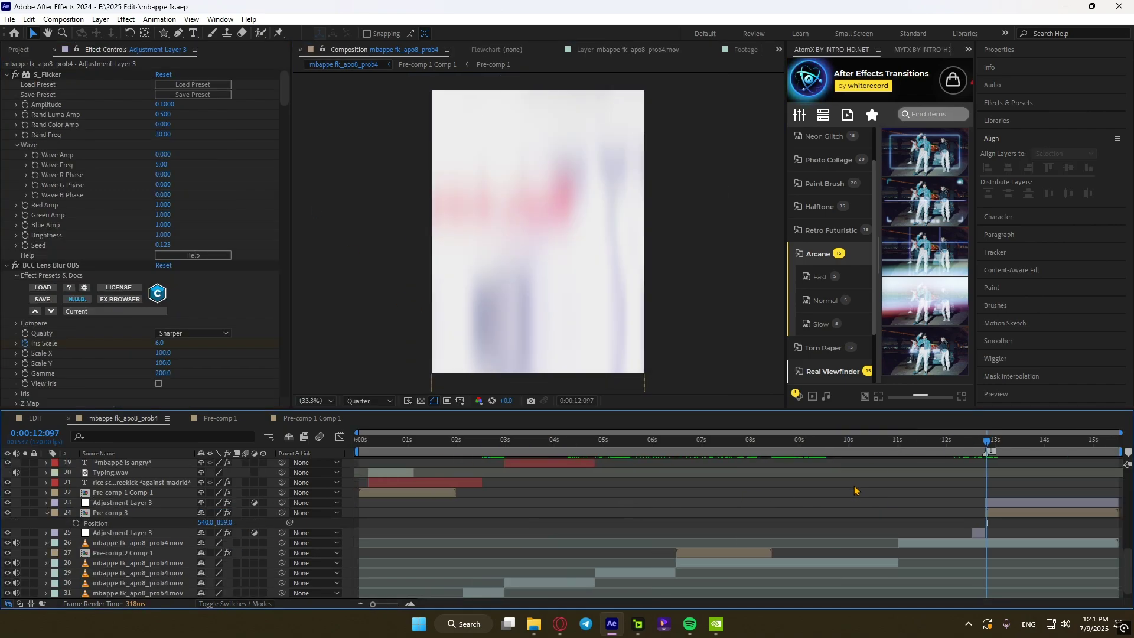
Step: Reveal the source of the mbappe fk_apo8_prob4.mov layers in the project and replace it with a precomp everywhere it is used
scroll(855, 490, "down", 1)
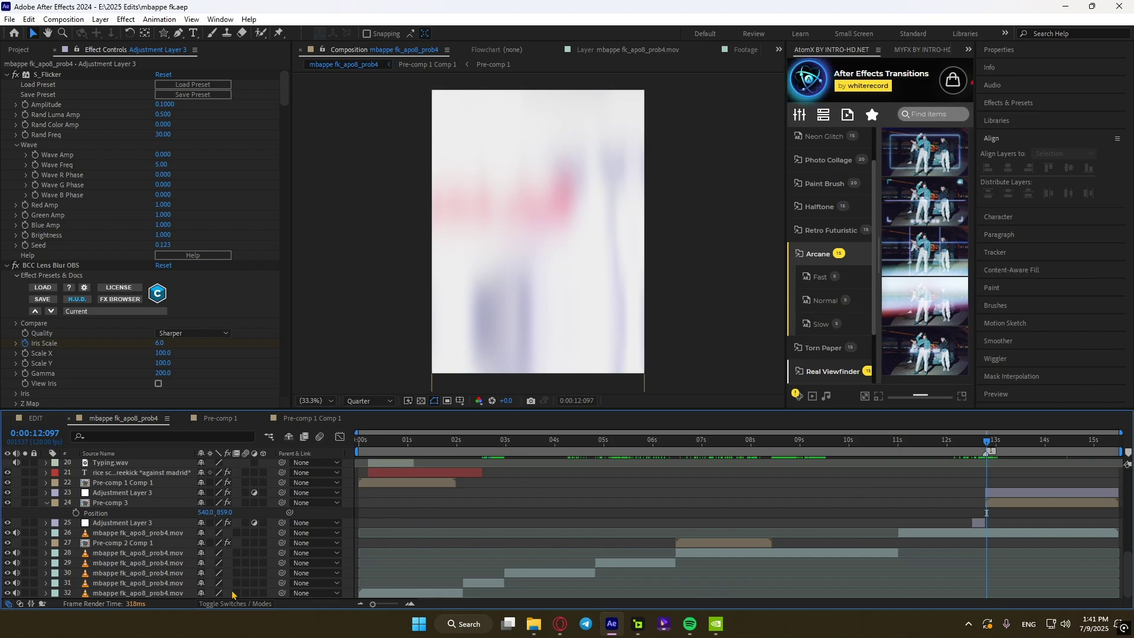
left_click(138, 564)
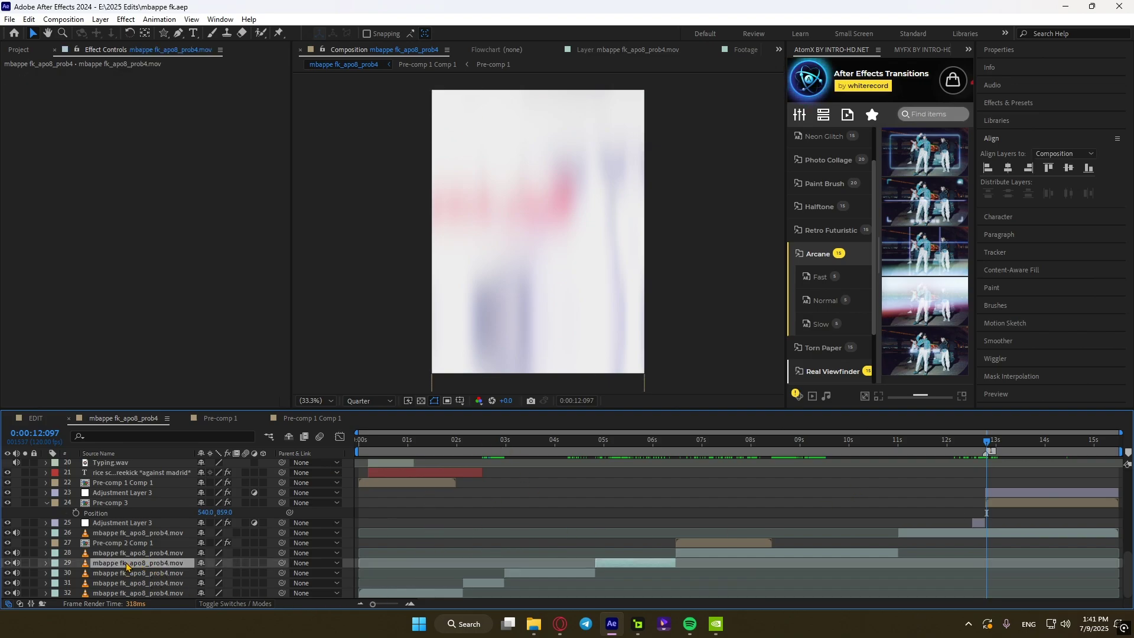
right_click(126, 565)
mouse_move(171, 440)
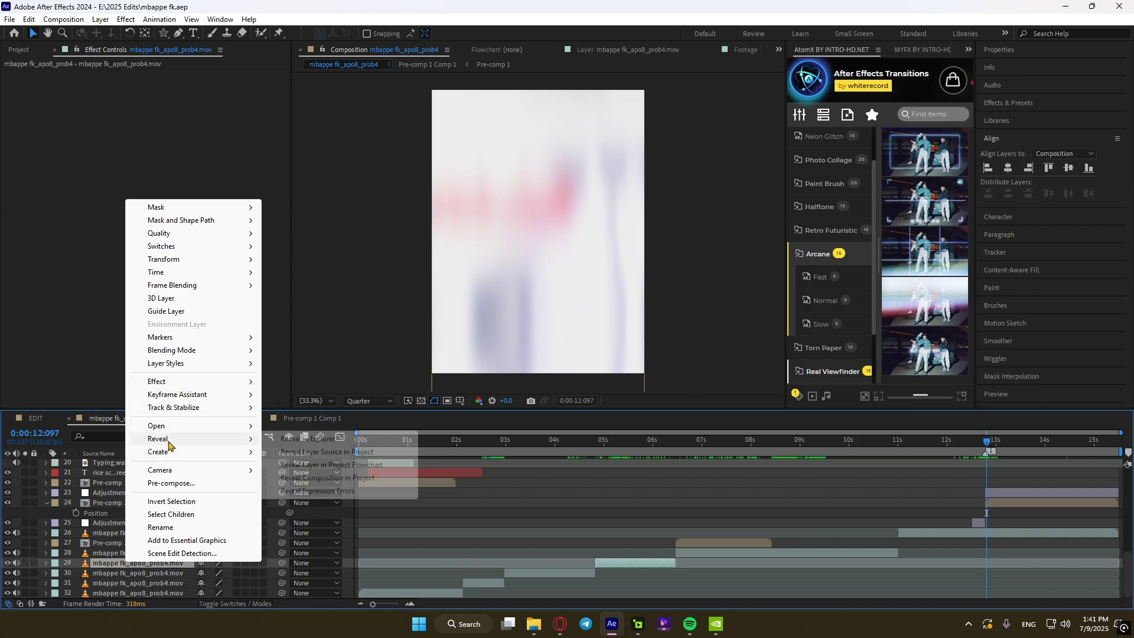
left_click(348, 453)
right_click(136, 247)
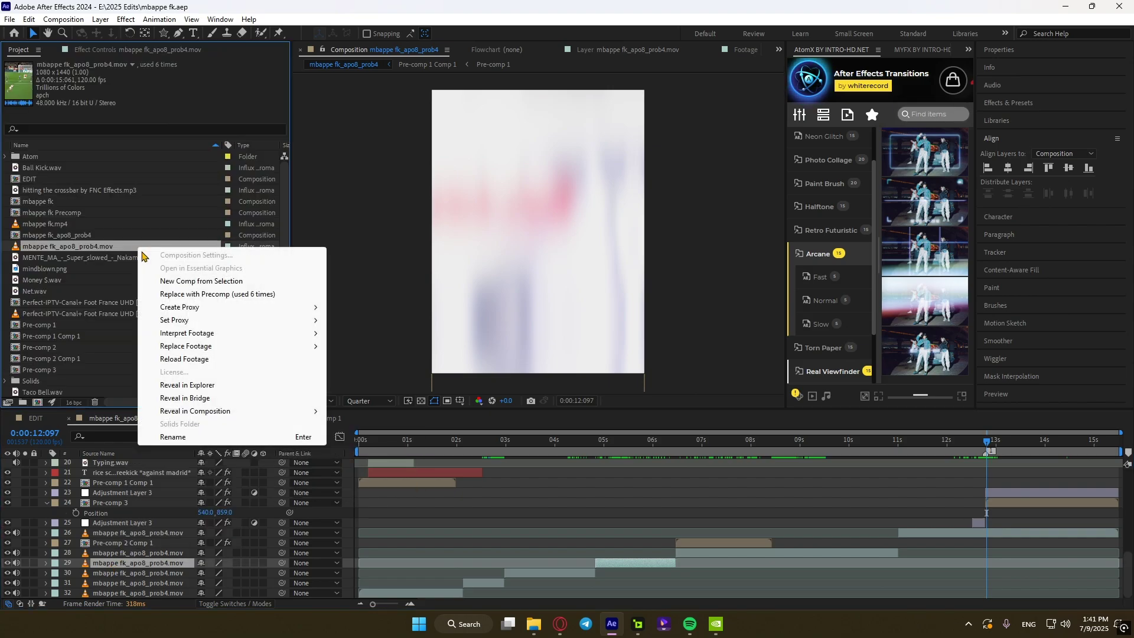
left_click(201, 294)
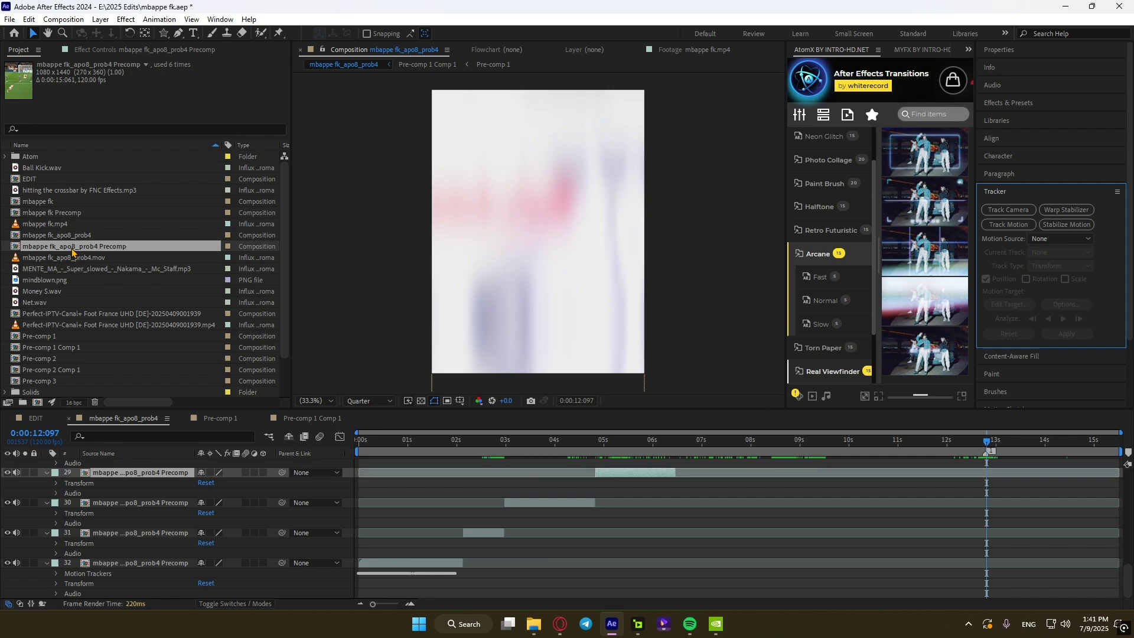
Step: Open mbappe fk_apo8_prob4 Precomp and enable pixel motion frame blending and motion blur on its footage layer
double_click(72, 253)
left_click(242, 472)
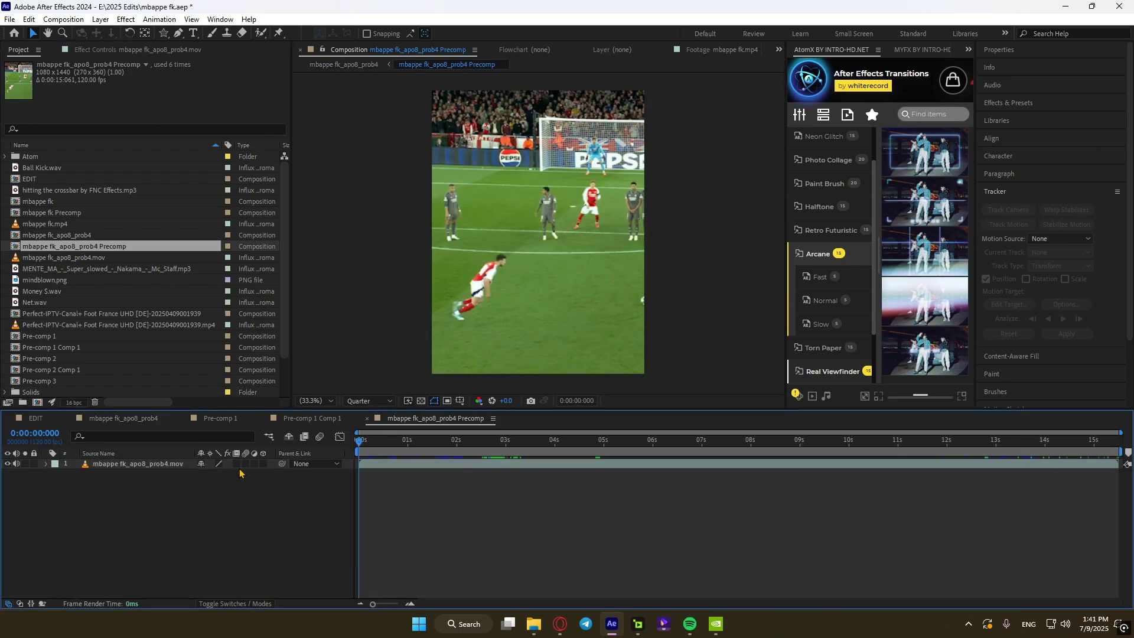
double_click(236, 463)
left_click(246, 465)
right_click(421, 465)
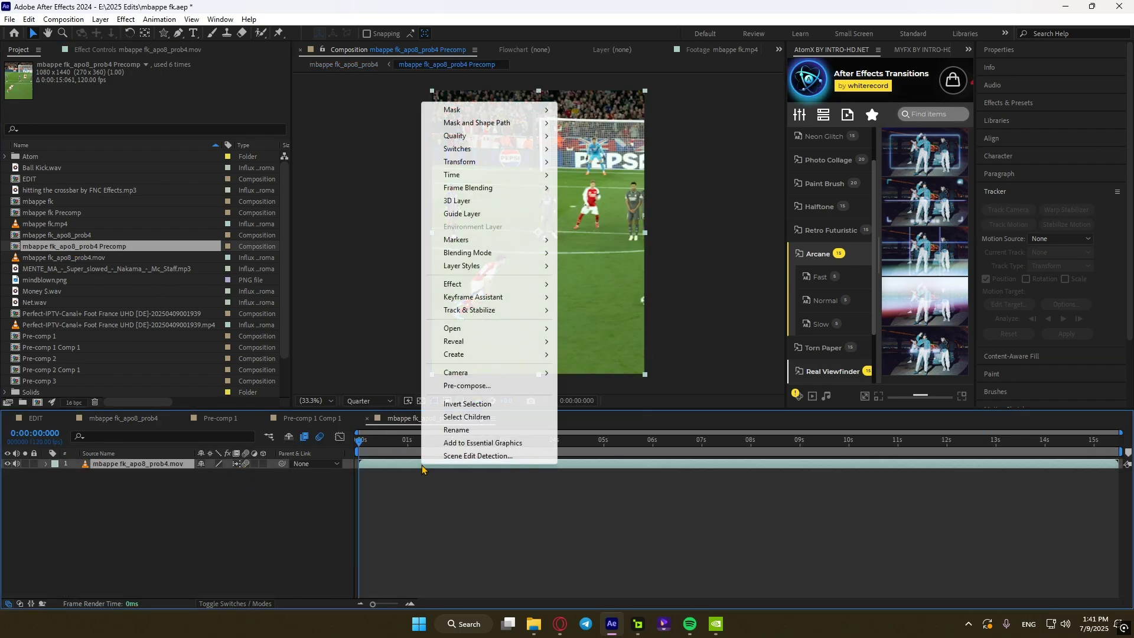
left_click(412, 494)
Step: Apply the recent 3aggech_Main_CC animation preset to the footage layer and check the grade at several points of the clip
left_click(406, 463)
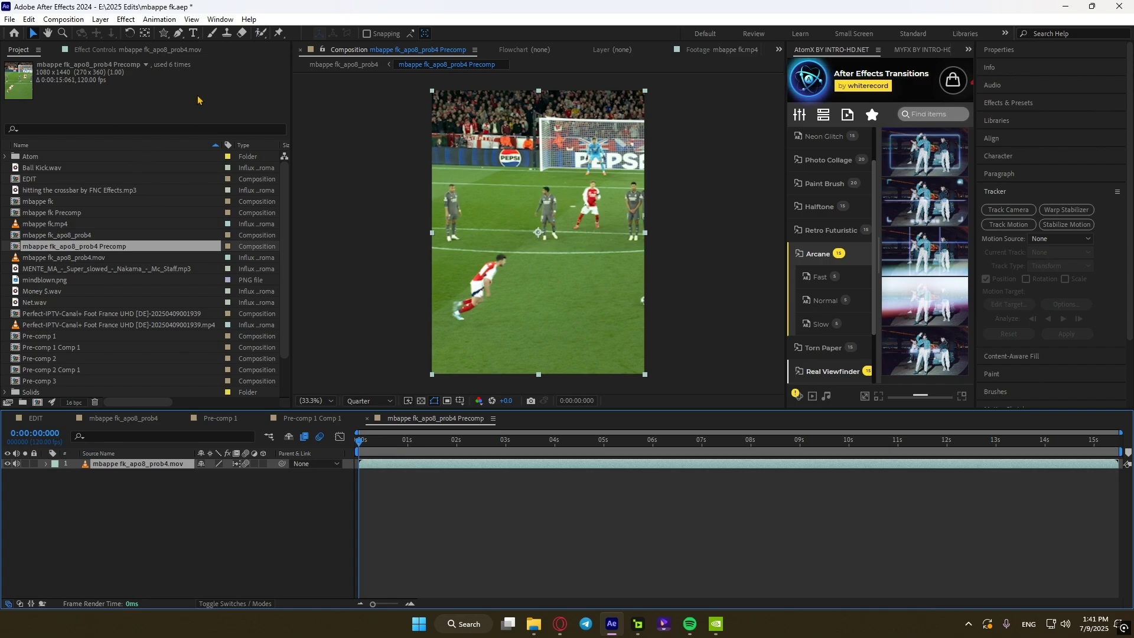
left_click(162, 22)
mouse_move(236, 60)
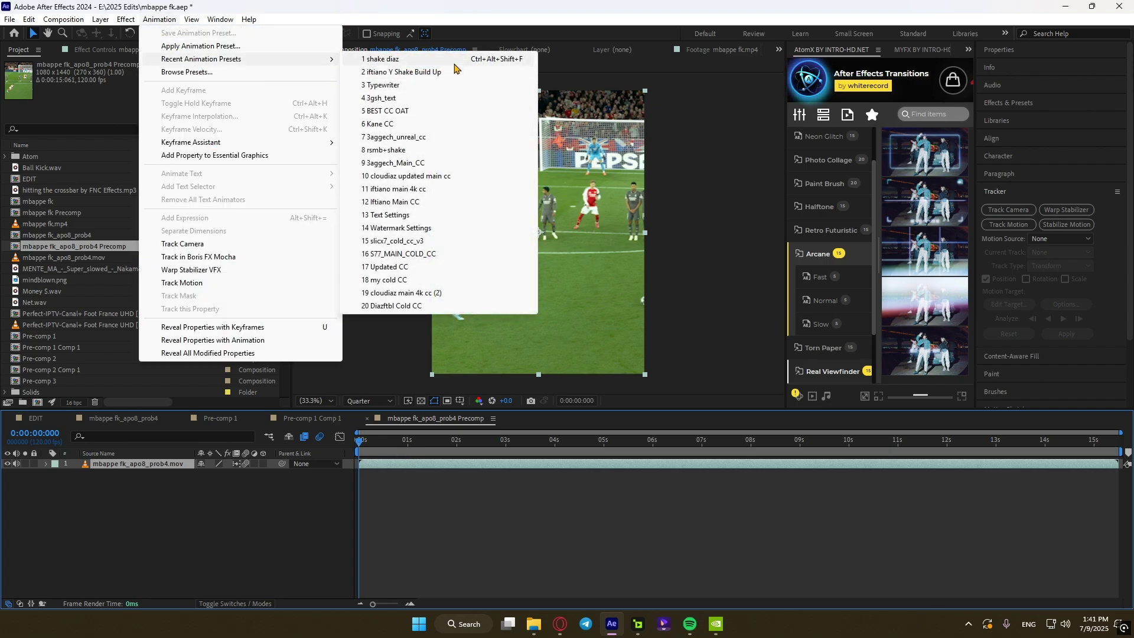
left_click(442, 163)
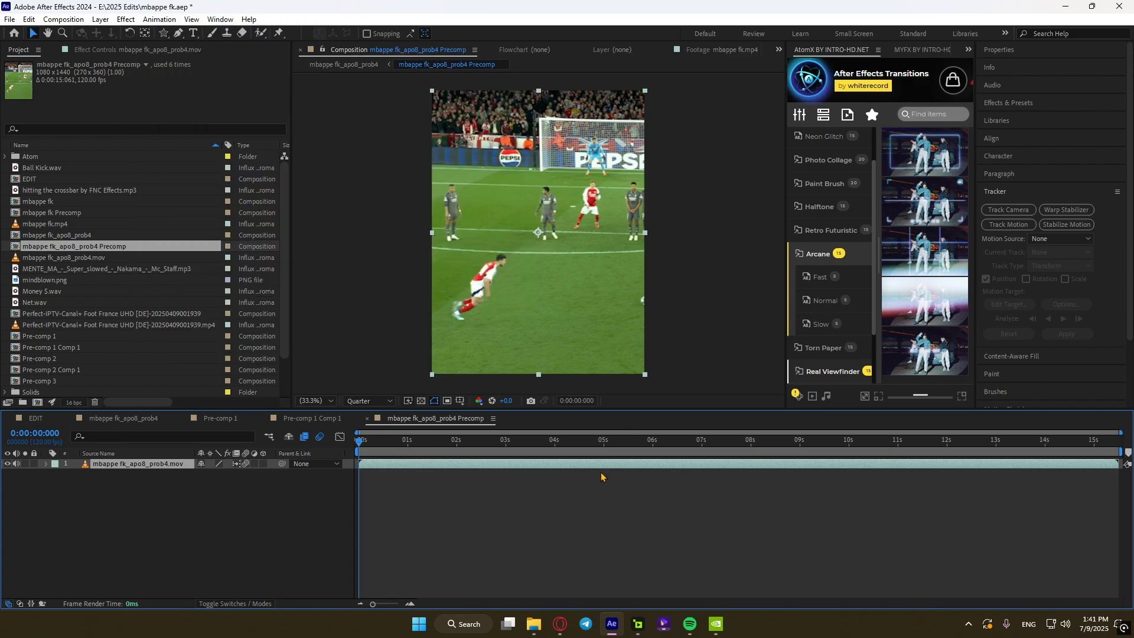
left_click(551, 453)
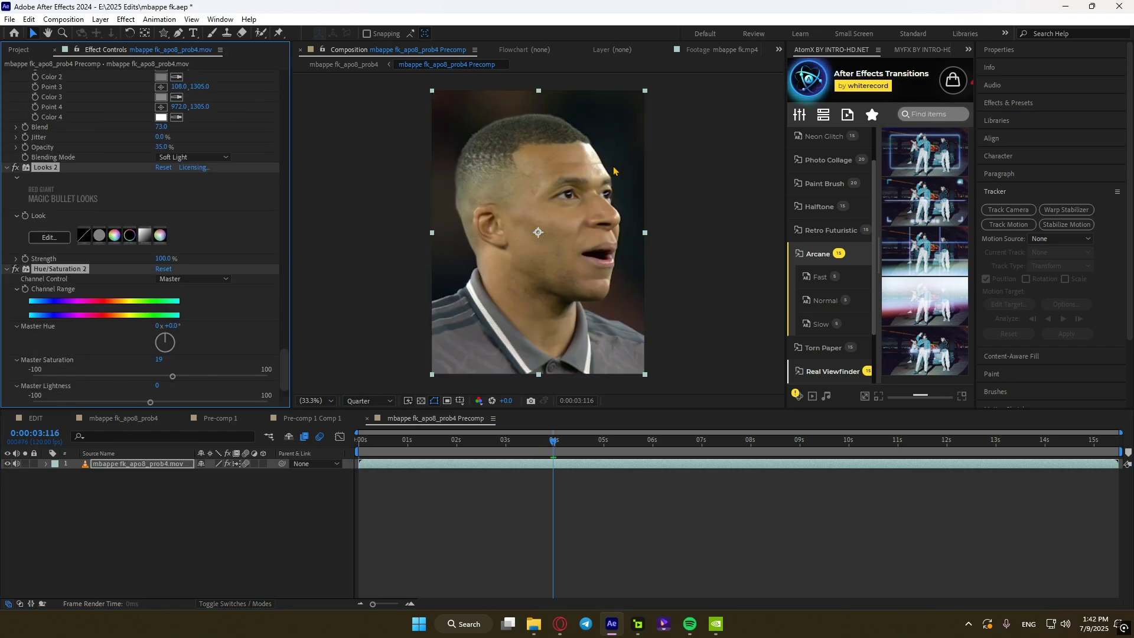
left_click(390, 452)
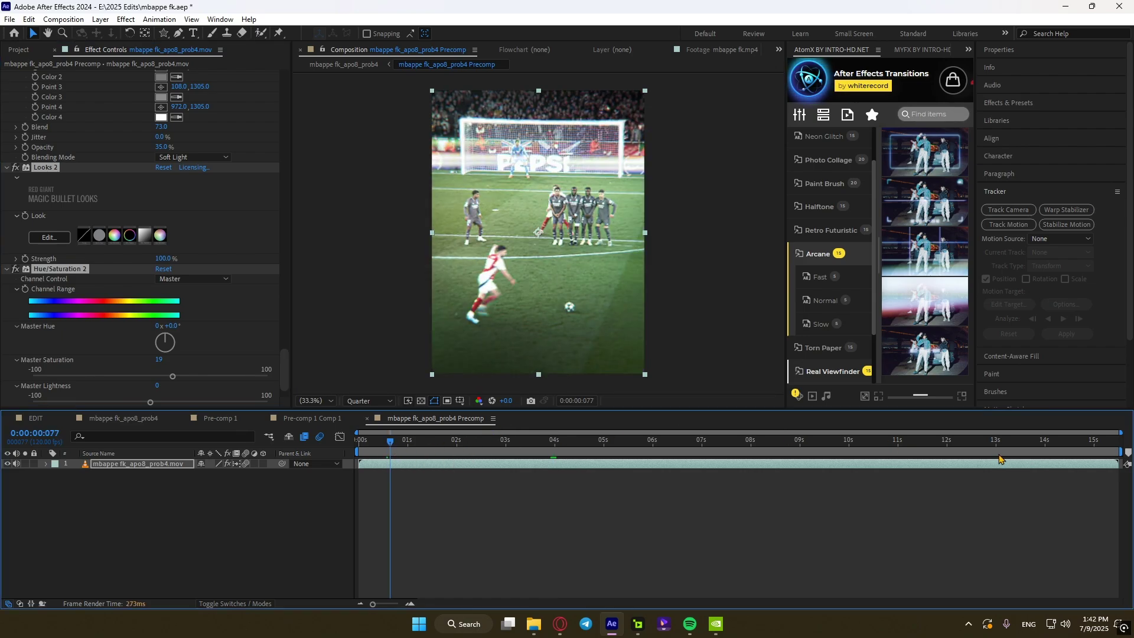
left_click(1015, 452)
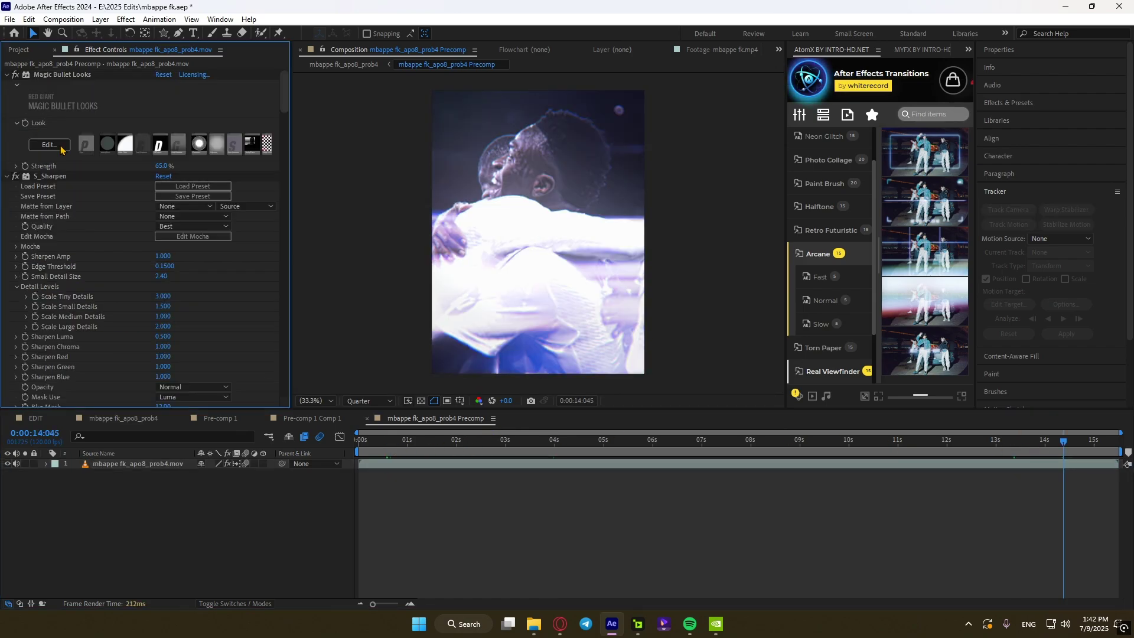
Step: Delete the Haze/Flare tool from the footage's Magic Bullet Looks effect, accept the look and return to the main composition
left_click(46, 146)
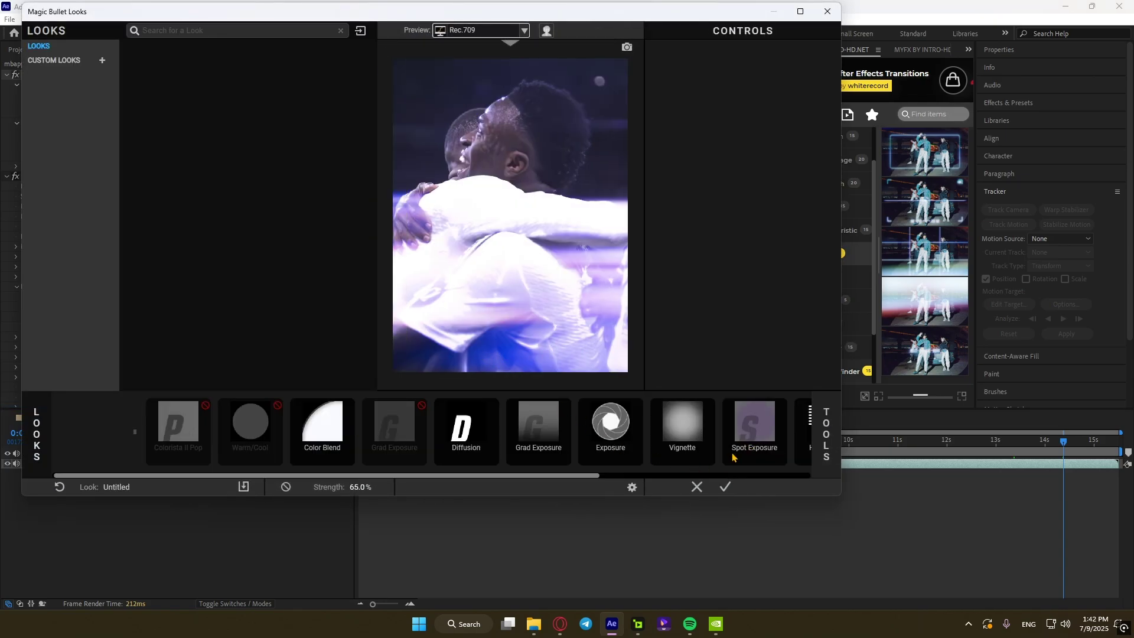
left_click_drag(567, 476, 701, 488)
left_click(662, 440)
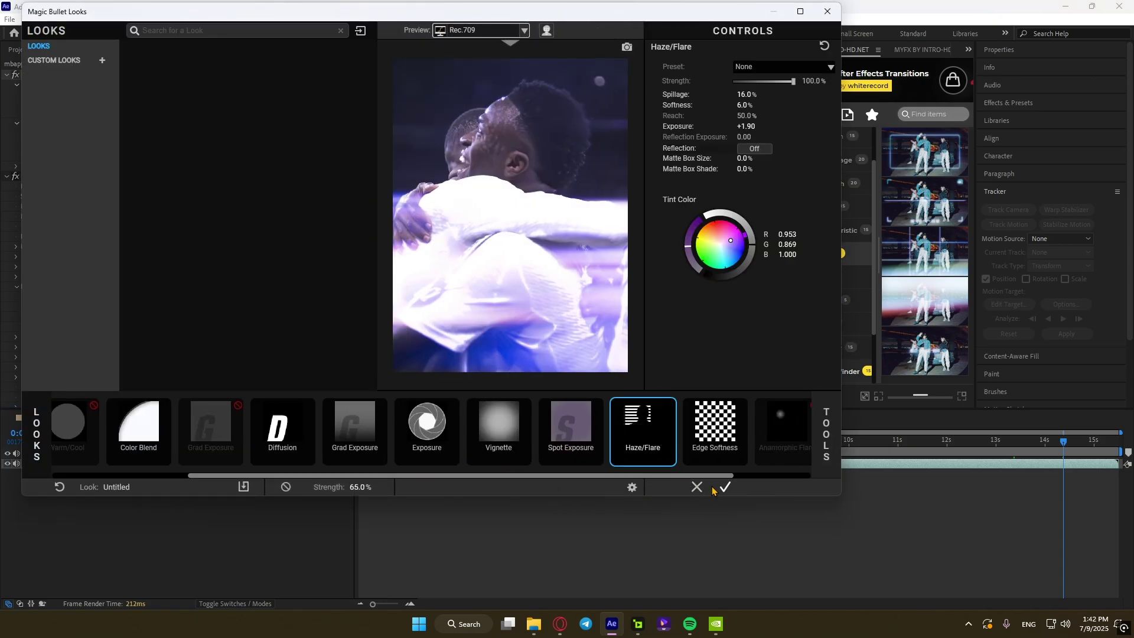
key("Delete")
left_click(726, 486)
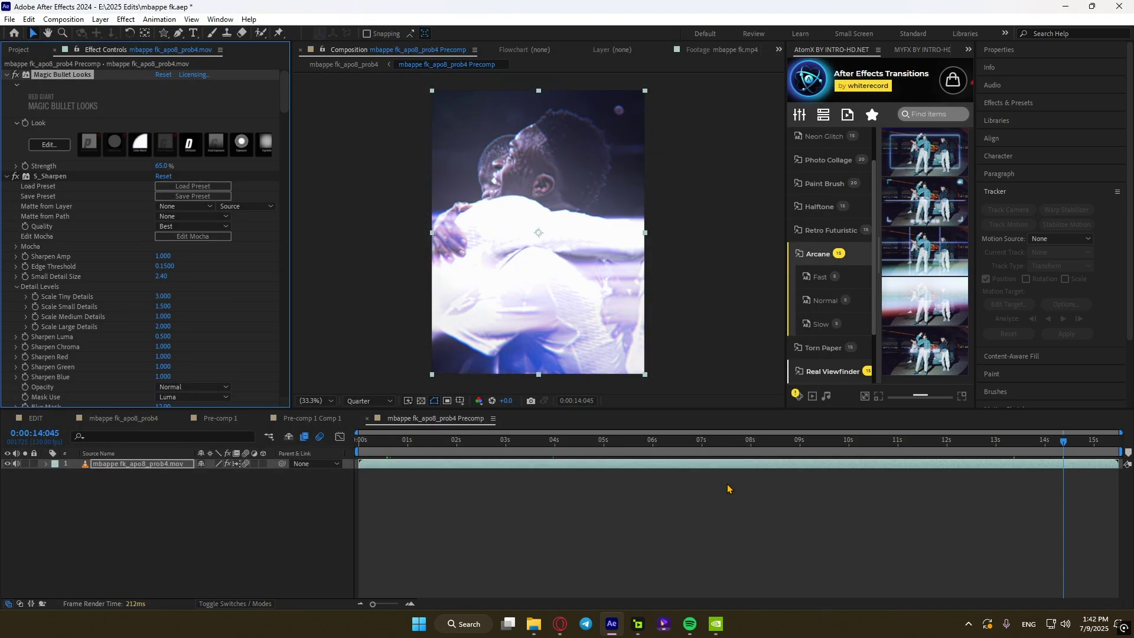
left_click(481, 443)
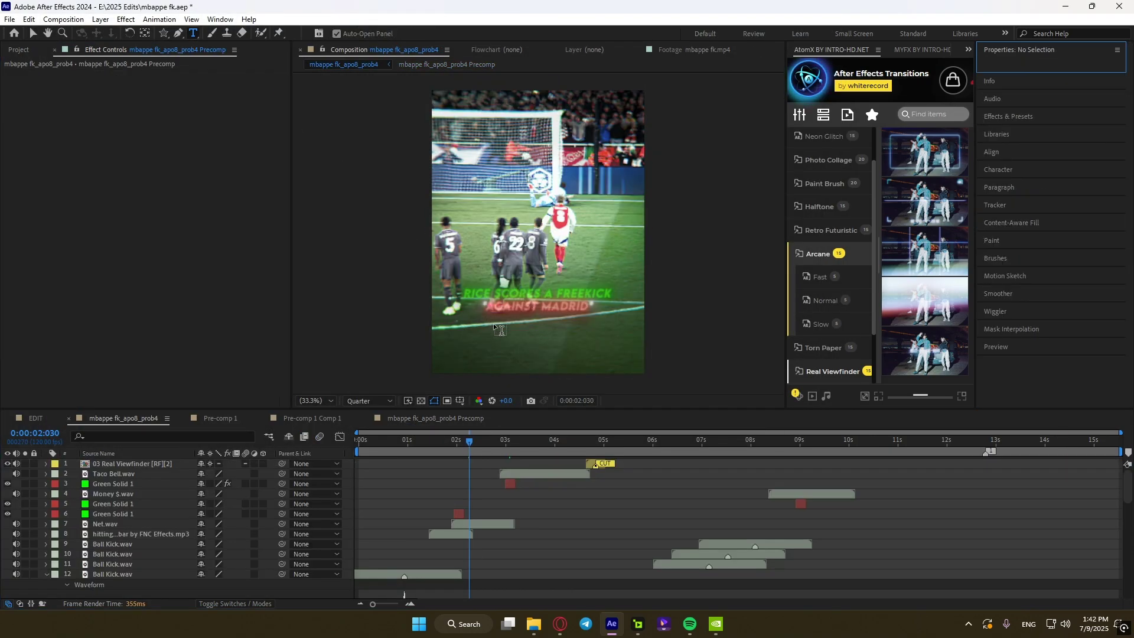
Step: Add a 3AGGECH text layer below the two caption lines, fill it white (FFFFFF) and centre it horizontally in the composition
left_click(513, 337)
type("3AGGECH")
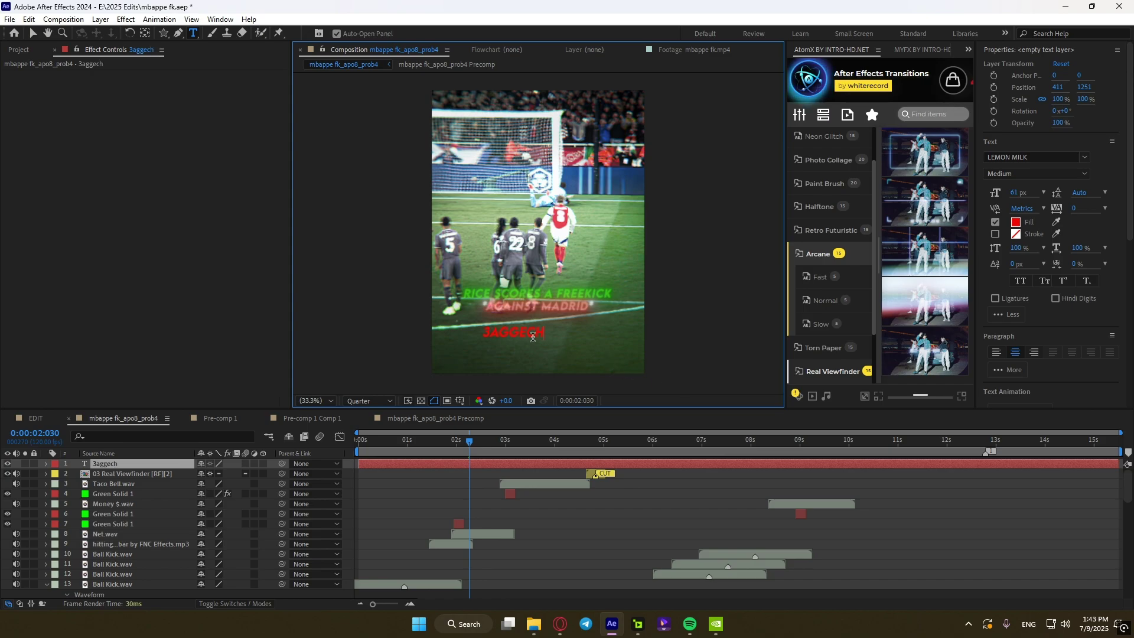
key("ctrl+a")
left_click(1015, 222)
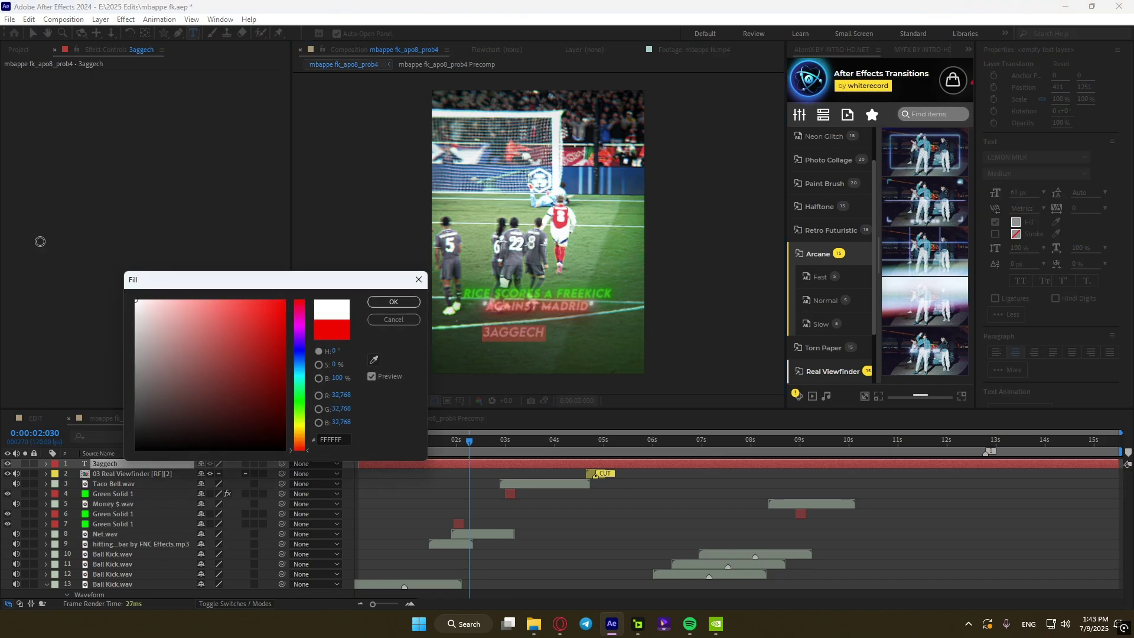
left_click(392, 302)
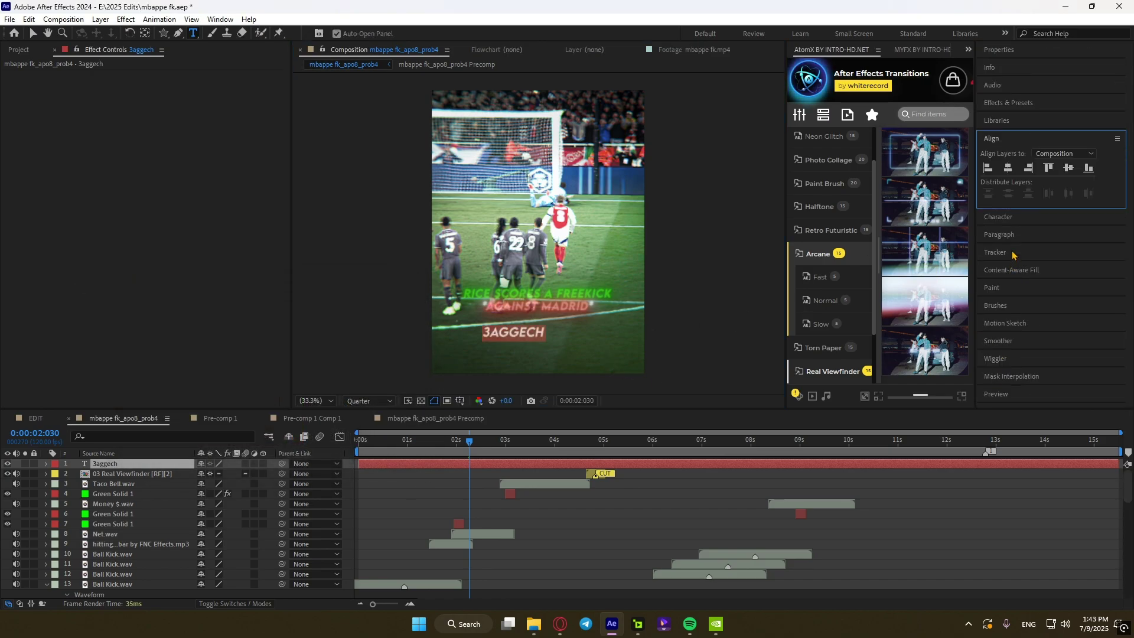
left_click(1013, 170)
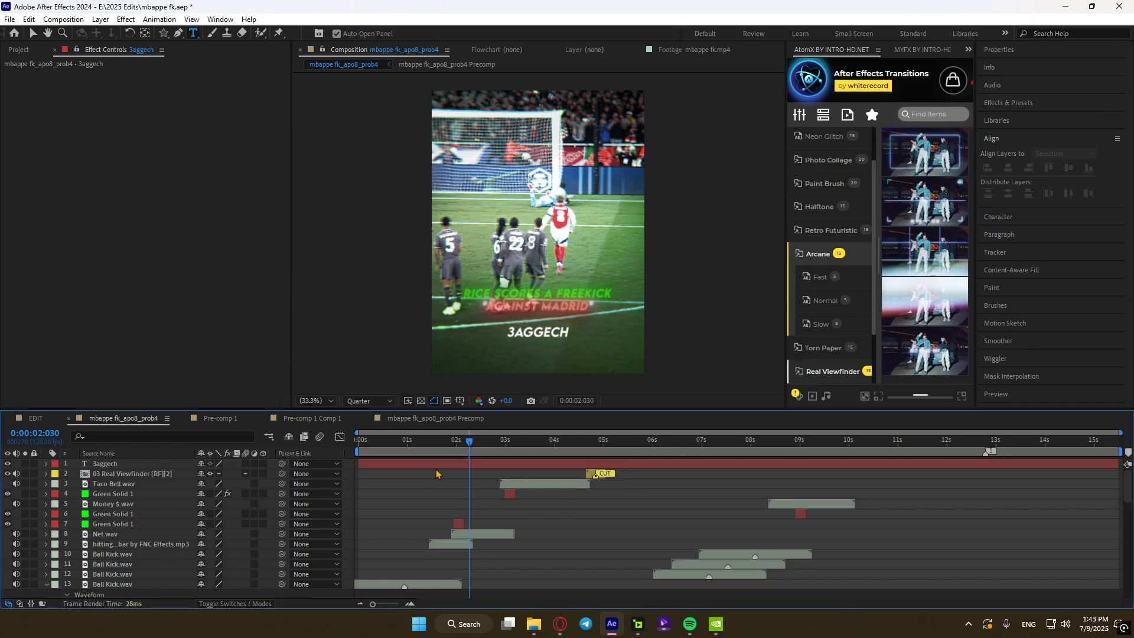
Step: Set the 3AGGECH text layer's blending mode to Overlay and scale it to 83%
right_click(455, 466)
mouse_move(526, 252)
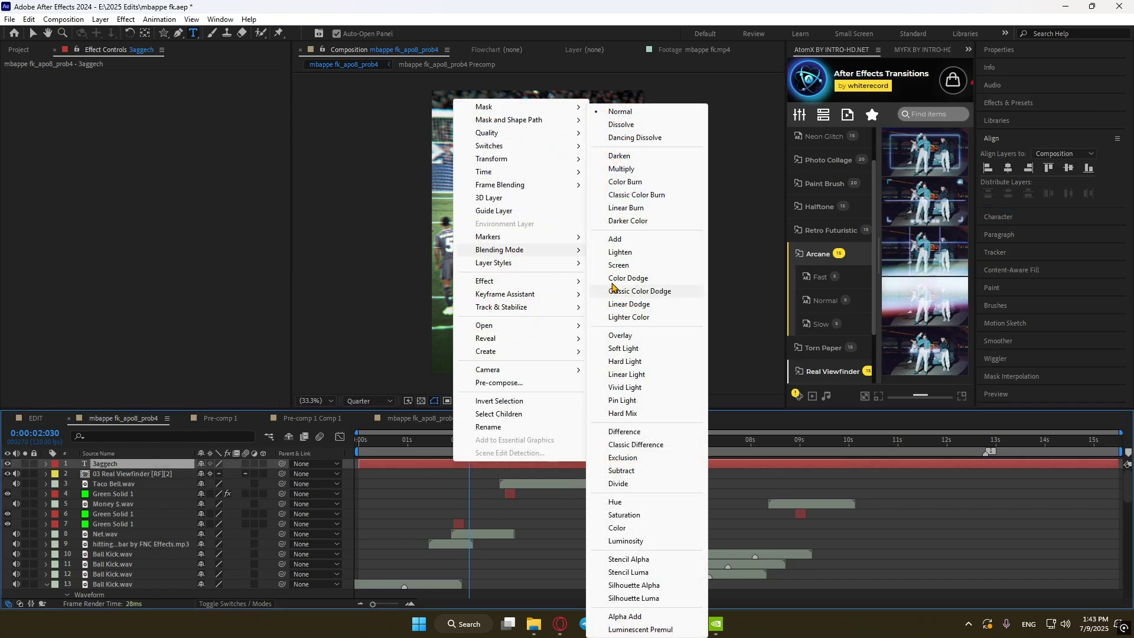
left_click(637, 335)
key("s")
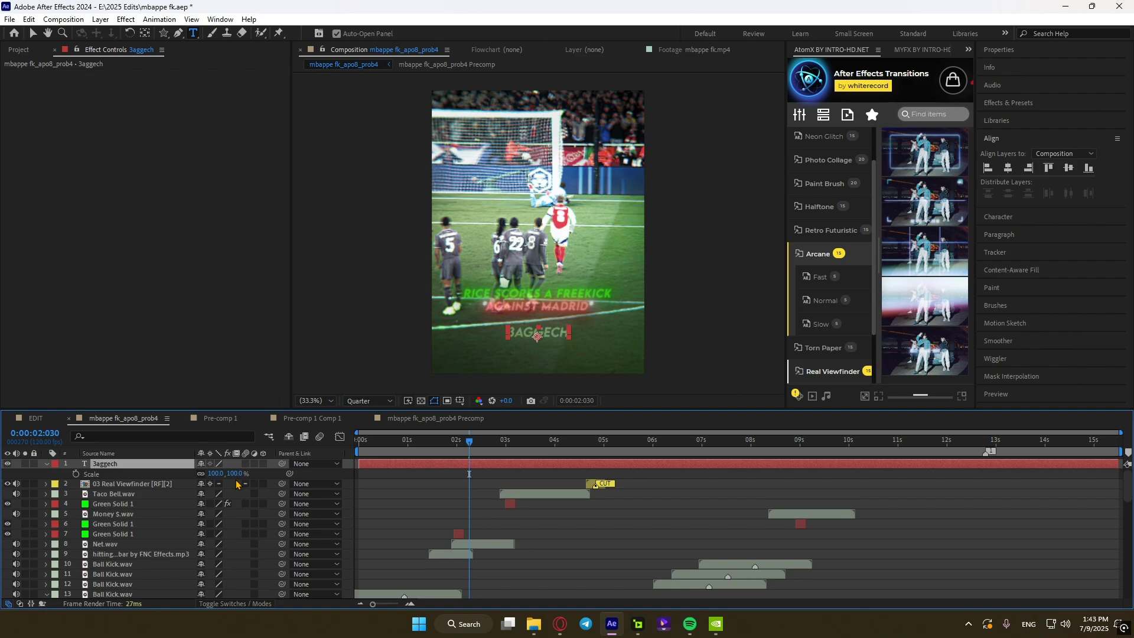
left_click_drag(214, 473, 202, 473)
left_click_drag(203, 473, 204, 473)
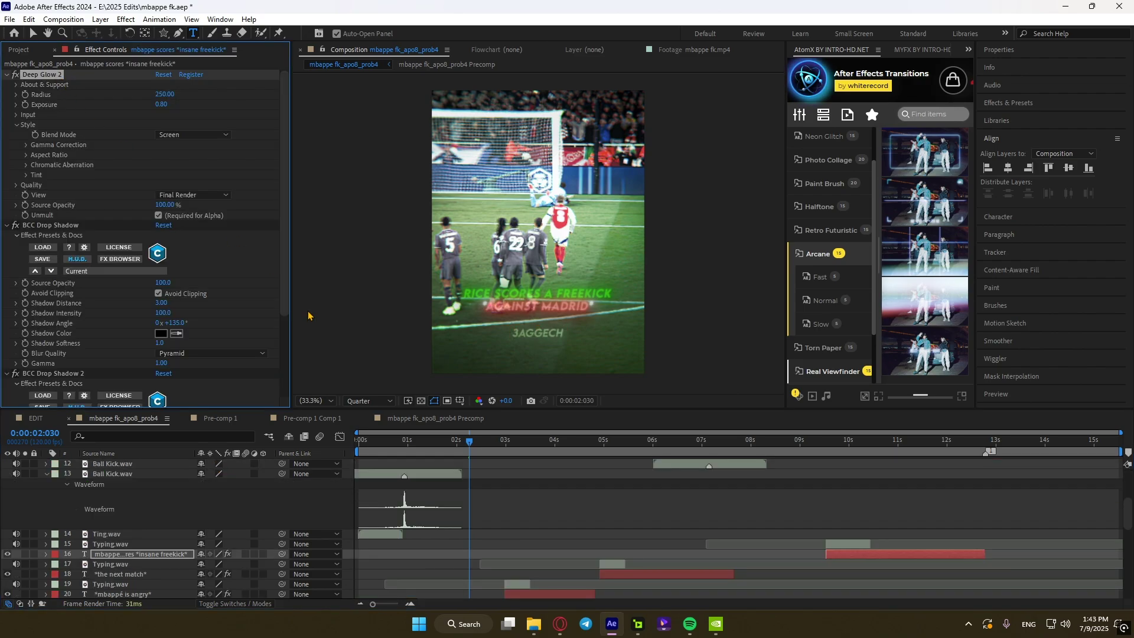
Step: Copy the Deep Glow 2 and BCC Drop Shadow effects from the "insane freekick" caption onto the 3AGGECH text layer
key("ctrl+a")
scroll(483, 524, "up", 4)
left_click(498, 466)
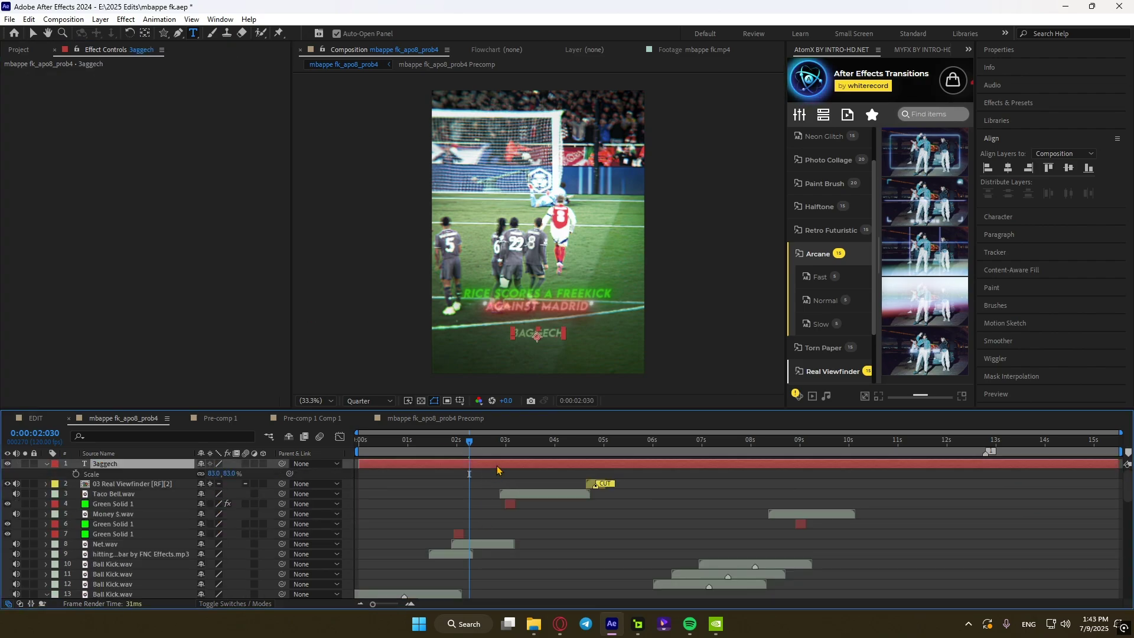
key("ctrl+v")
key("slash")
left_click_drag(543, 354, 454, 95)
Step: Set the Deep Glow 2 exposure on the 3AGGECH text to 0.2 and change the composition's preview resolution
left_click(163, 104)
type("0.2")
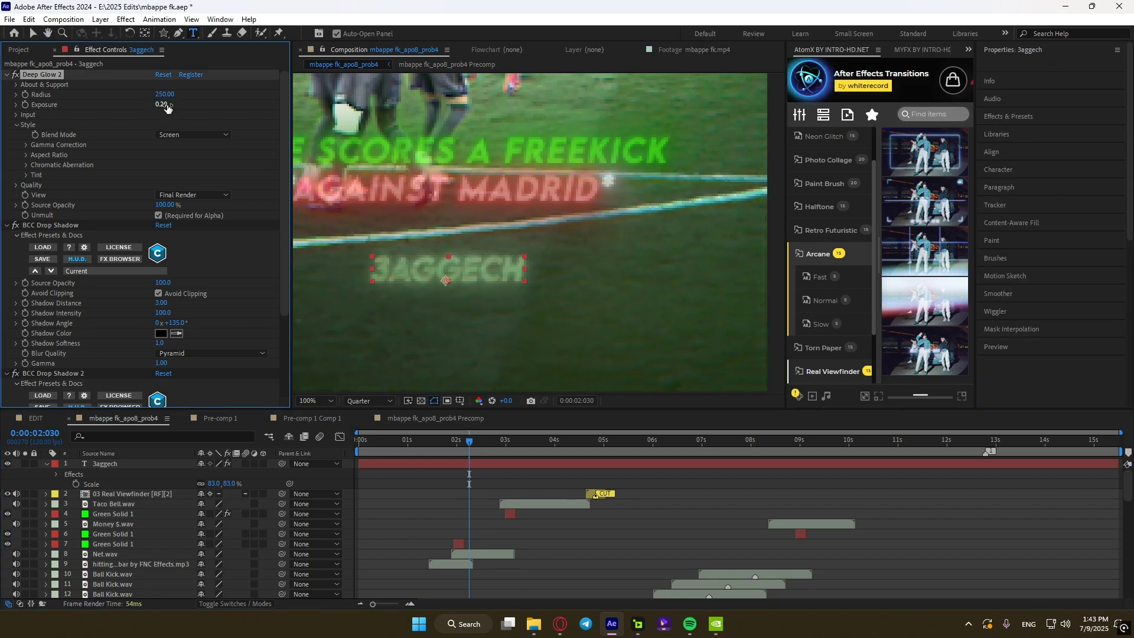
key("Return")
left_click(365, 401)
left_click(362, 421)
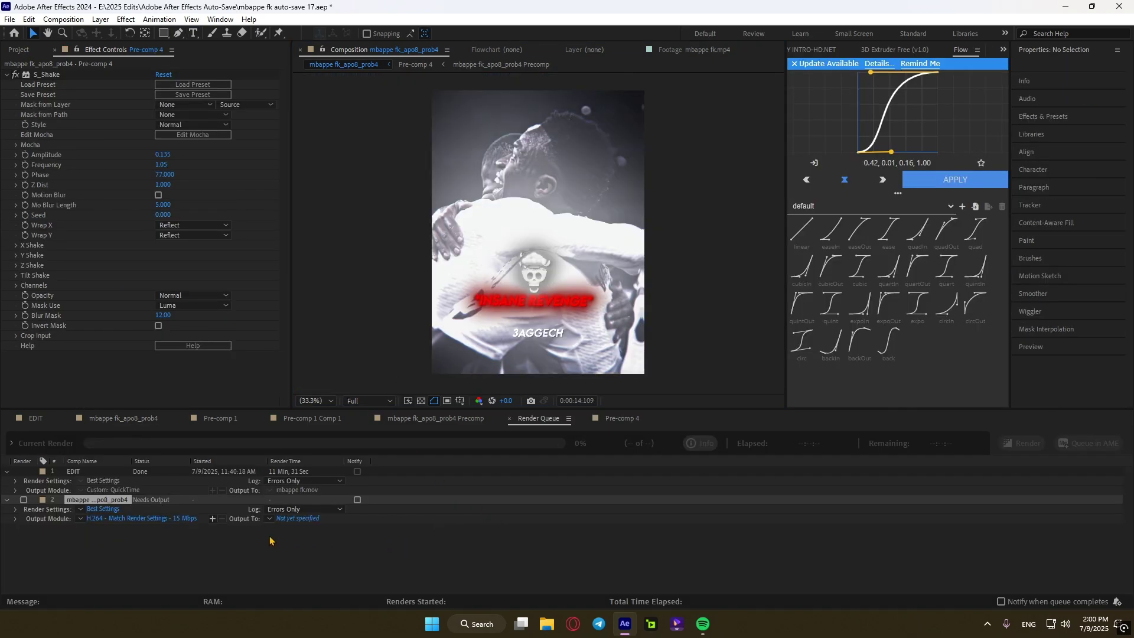
Step: Configure the queued mbappe fk_apo8_prob4 output module with H.264 format, choose its audio output mode and accept the H.264 options
left_click(170, 519)
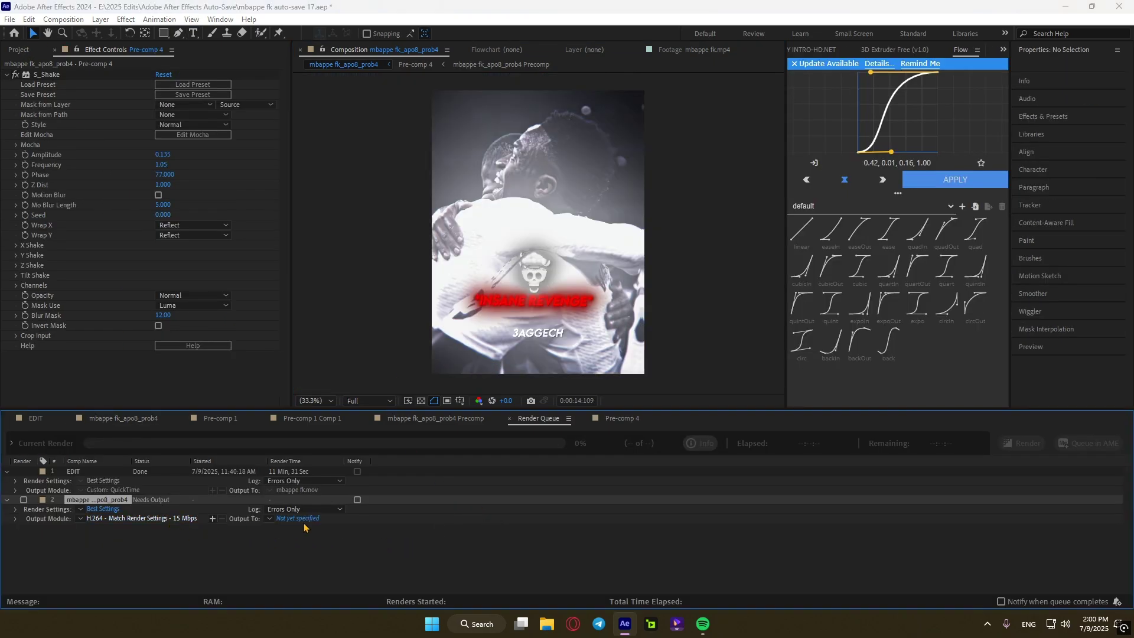
left_click(416, 108)
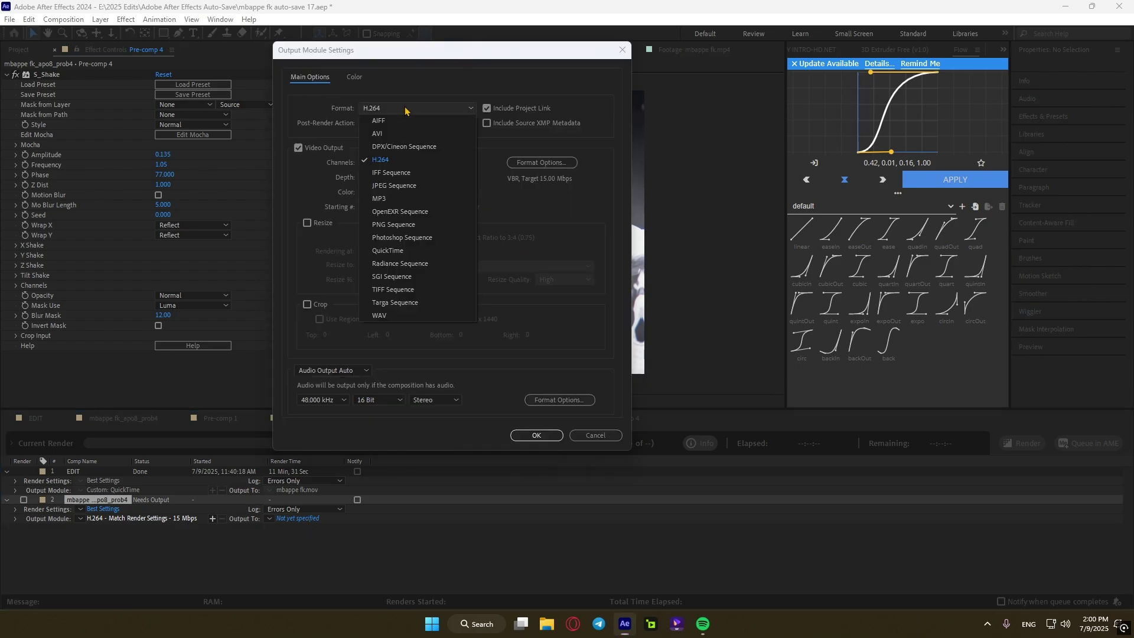
left_click(407, 167)
left_click(332, 371)
left_click(328, 392)
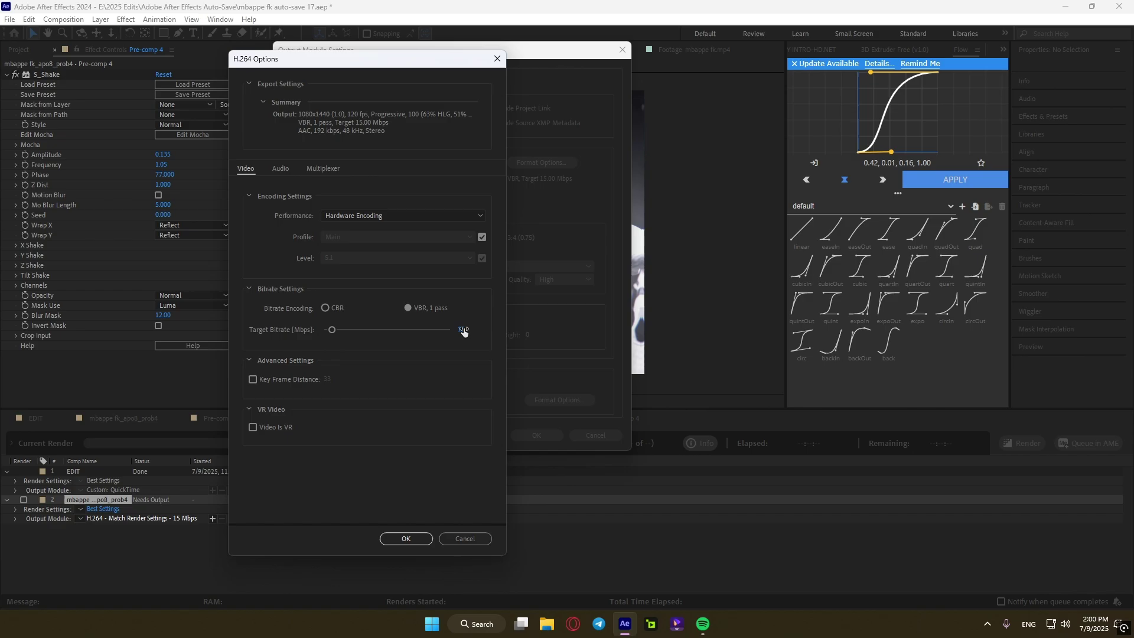
left_click(406, 537)
left_click(536, 435)
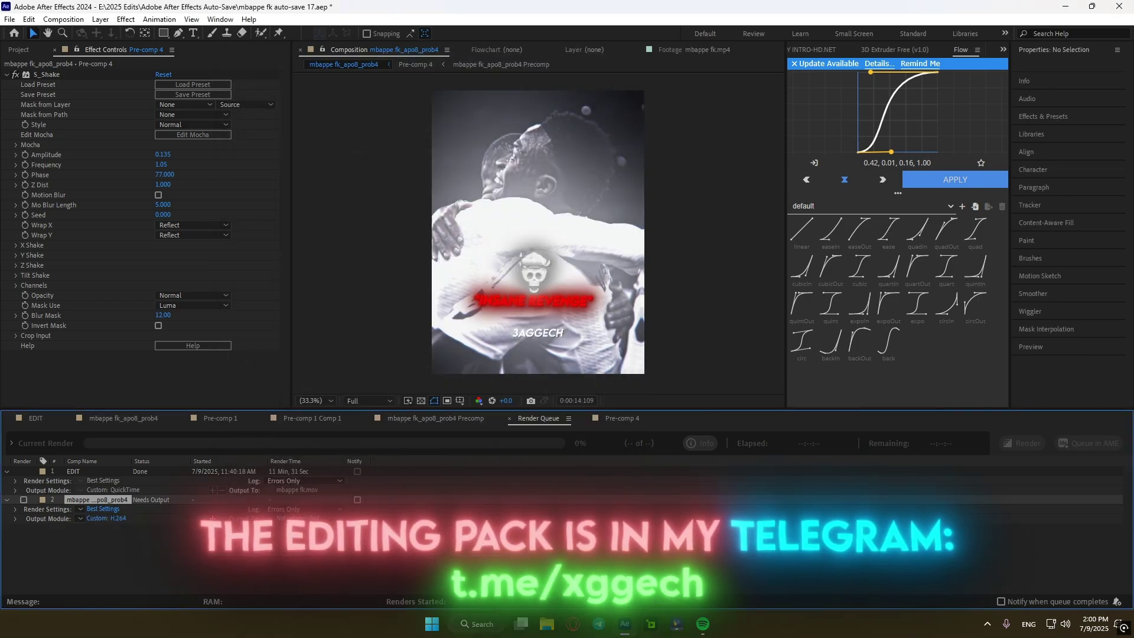